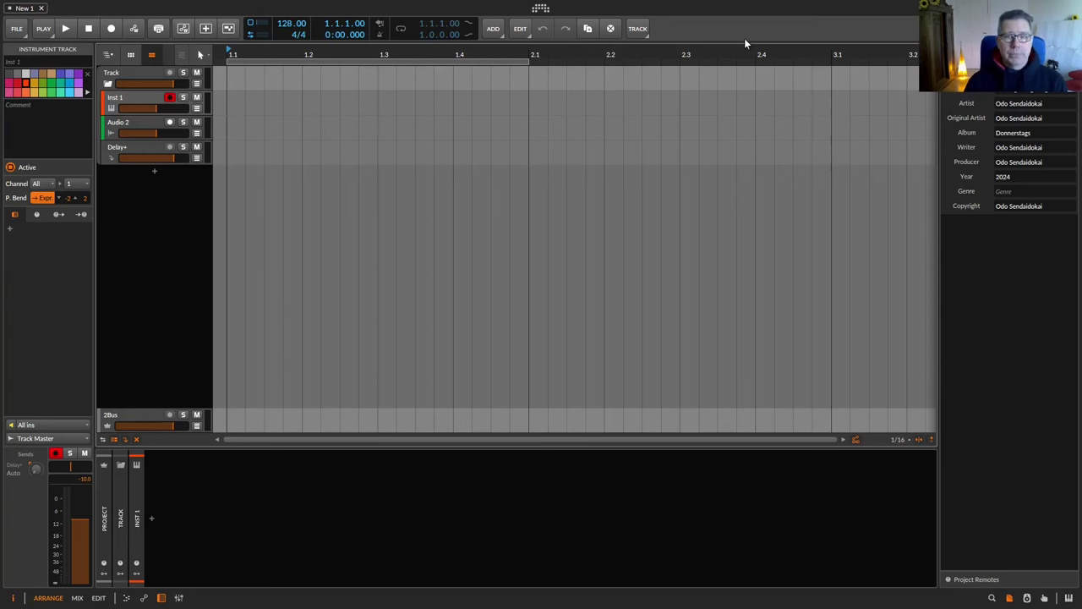
Step: Open the controller settings and add the Generic Flexi controller
left_click(541, 10)
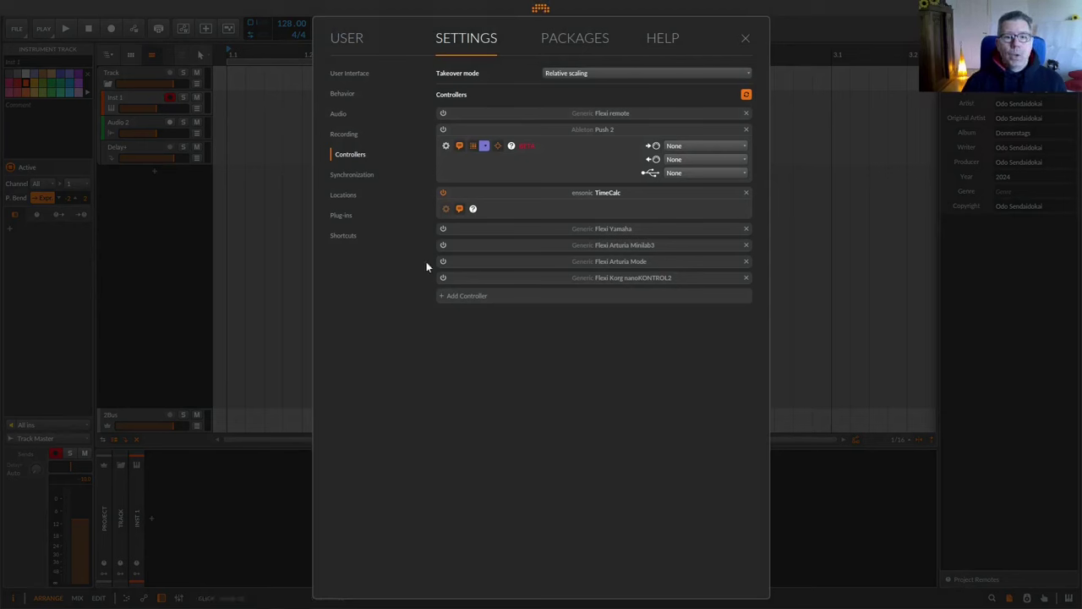
left_click(453, 295)
left_click(532, 334)
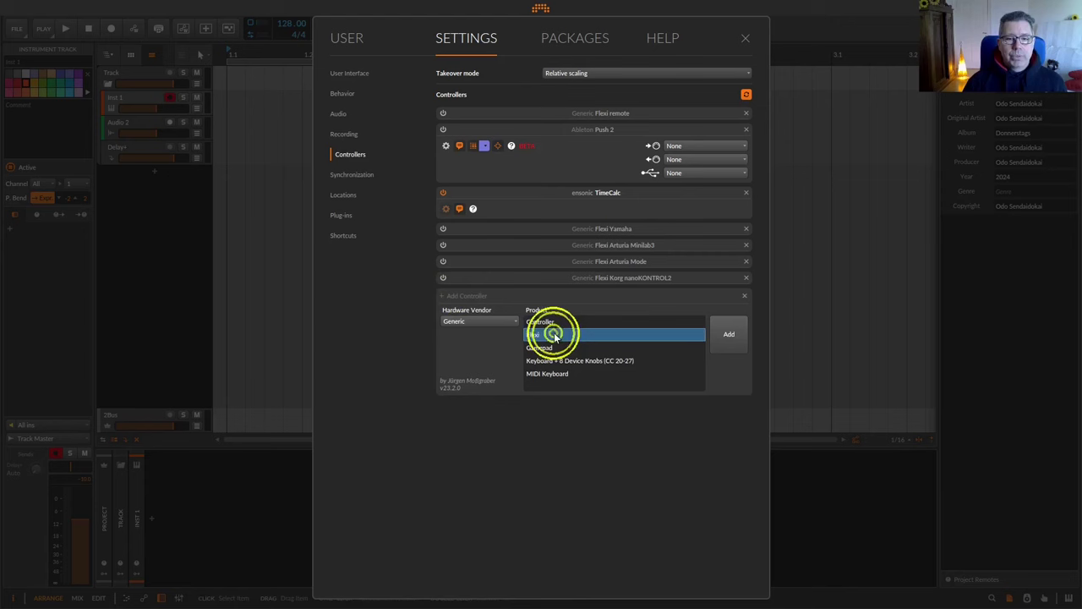
left_click(733, 334)
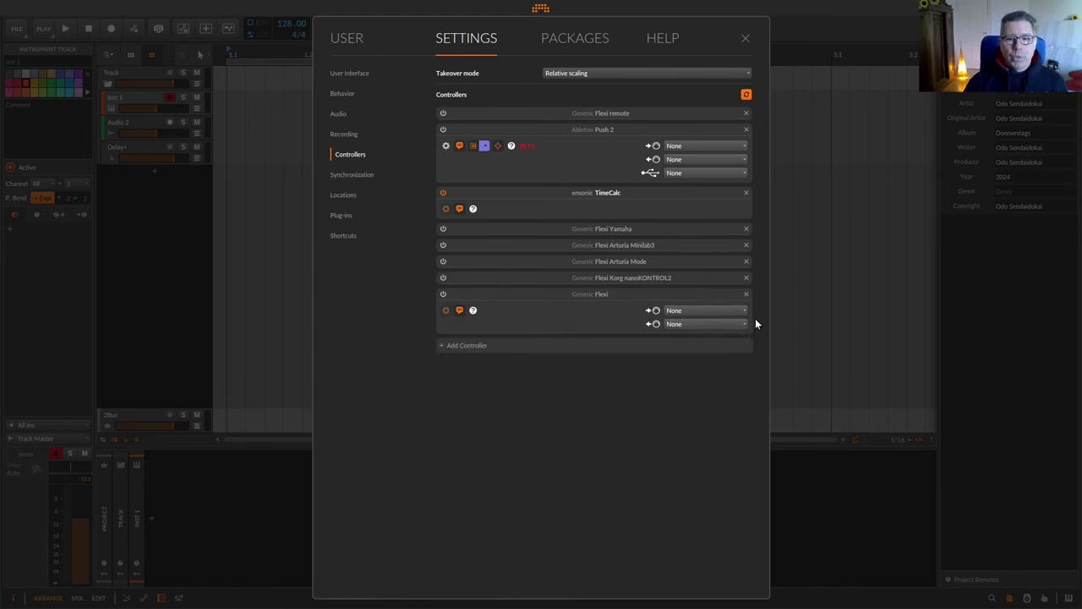
Step: Assign Arturia MicroLab as both the MIDI input and the MIDI output of the new Flexi controller
left_click(726, 313)
left_click(722, 347)
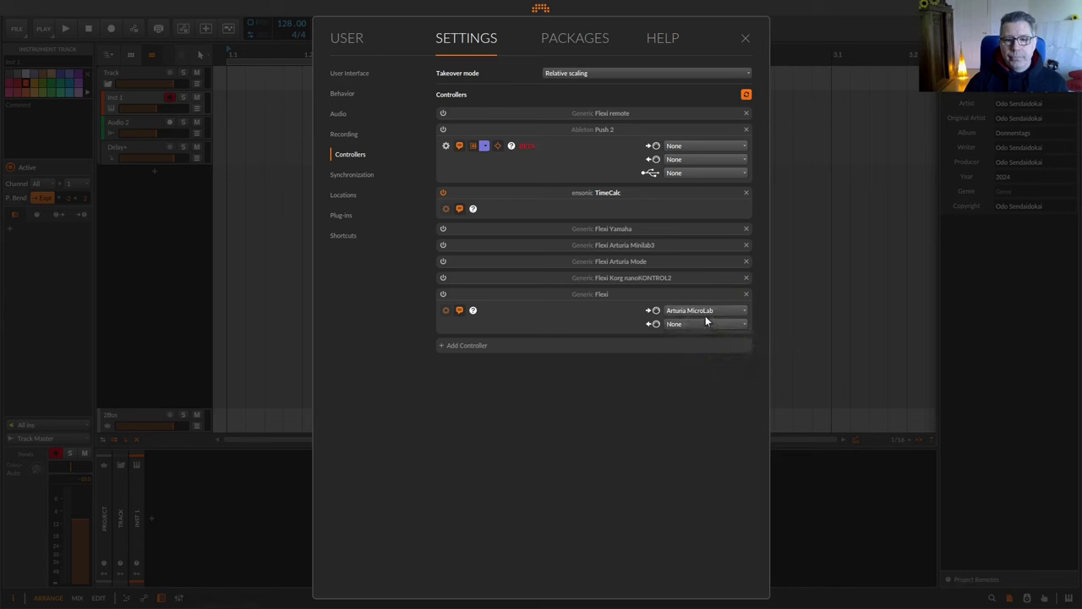
left_click(707, 324)
left_click(707, 350)
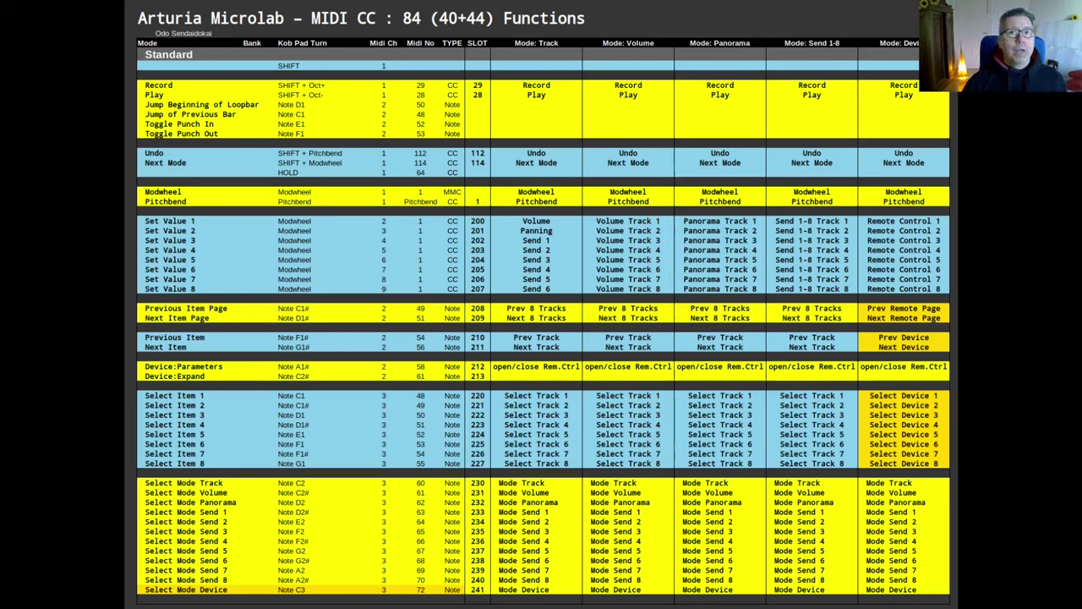
Step: Return to Bitwig Studio's controller settings and save the Flexi configuration as "Arturia Microlabs Mode" in the Controller Scripts folder
key("Right")
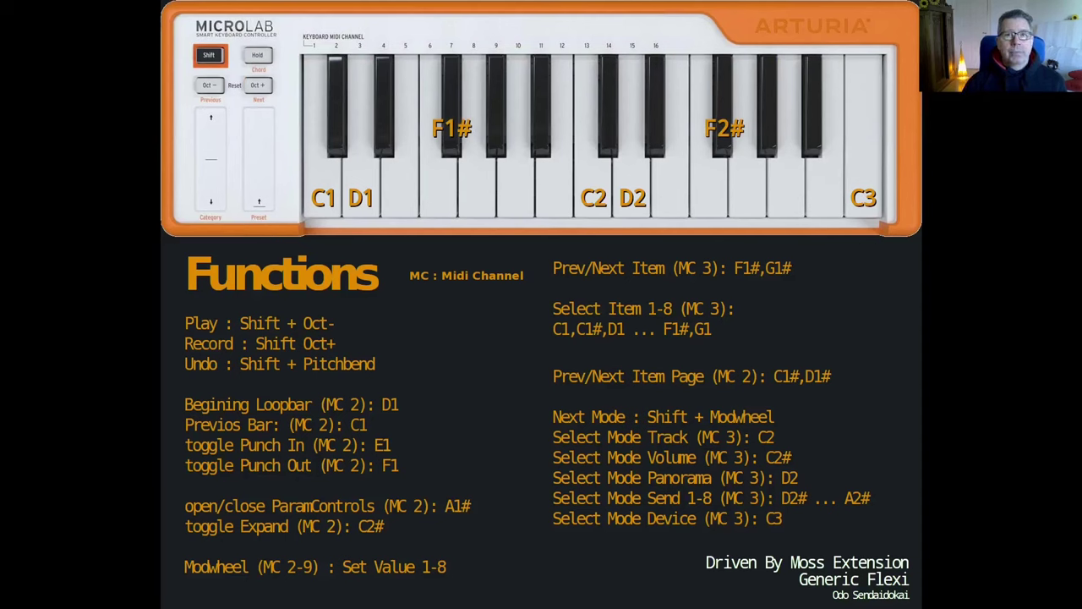
key("alt+Tab")
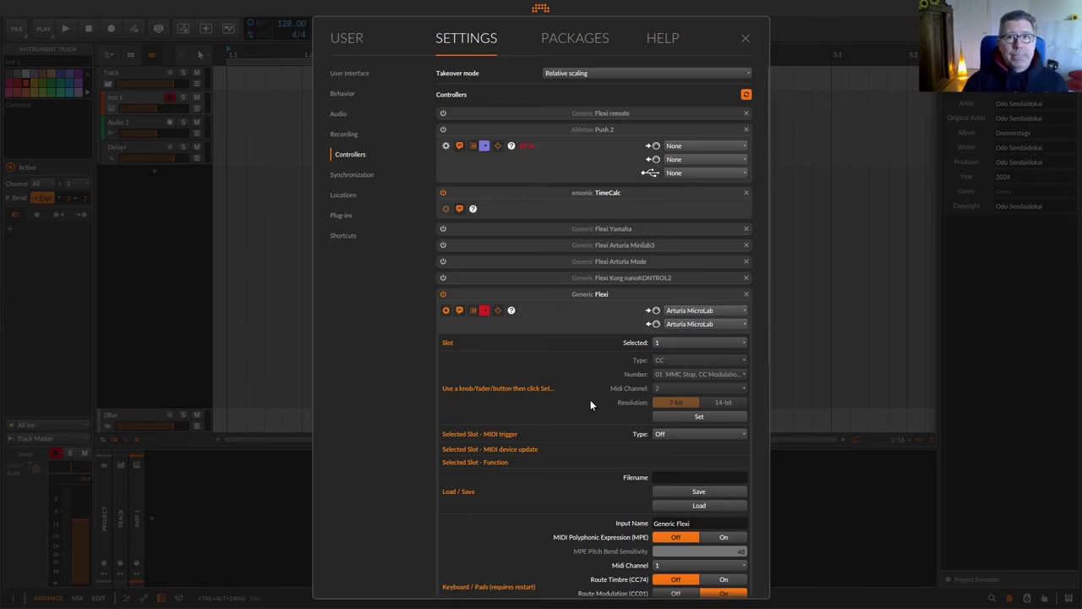
scroll(590, 402, "down", 5)
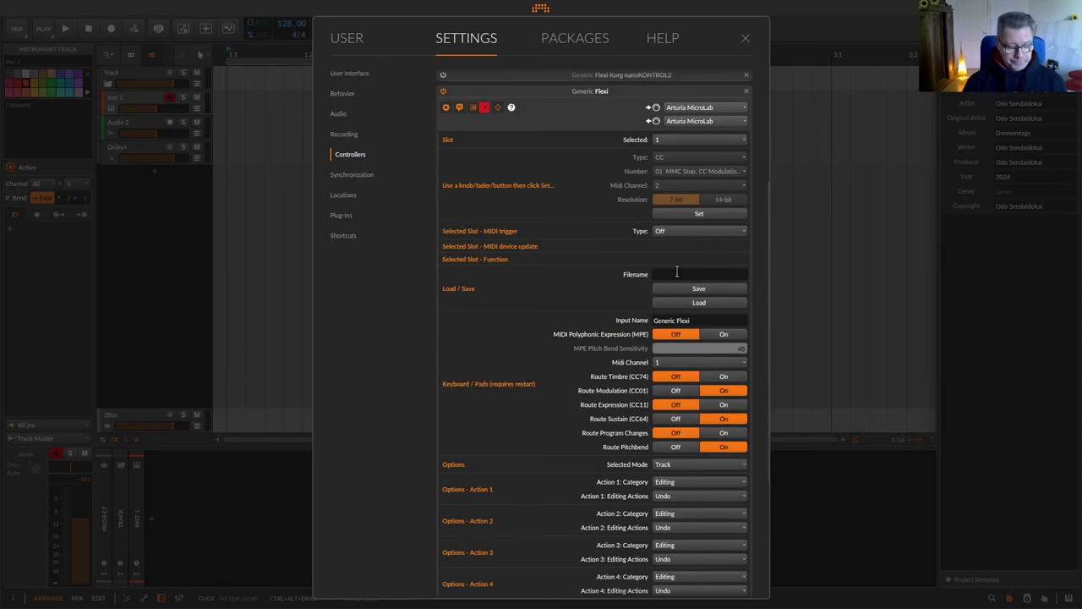
key("ctrl+super")
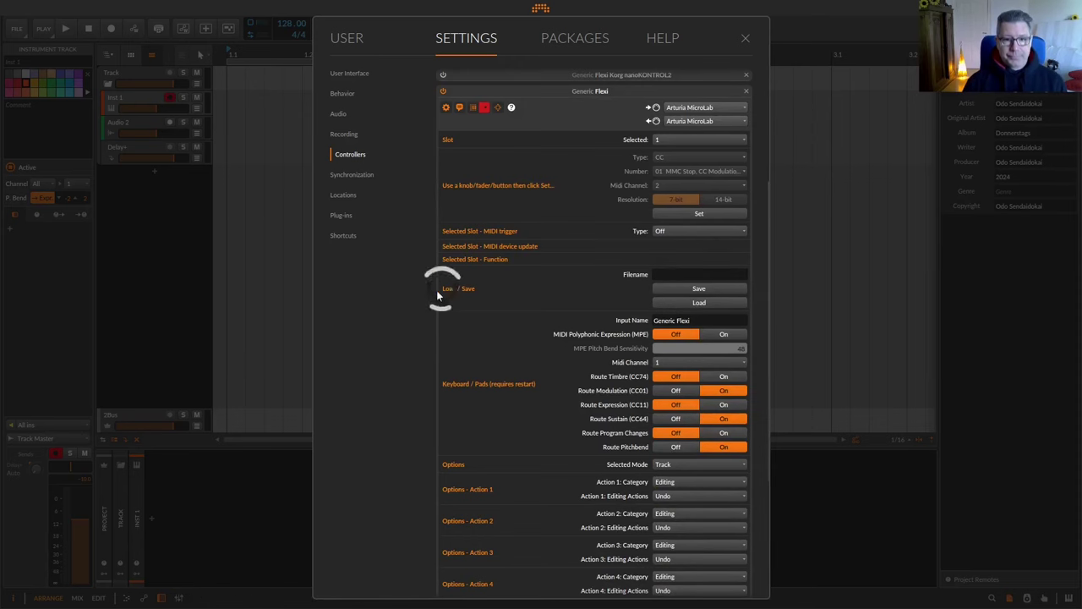
left_click(691, 290)
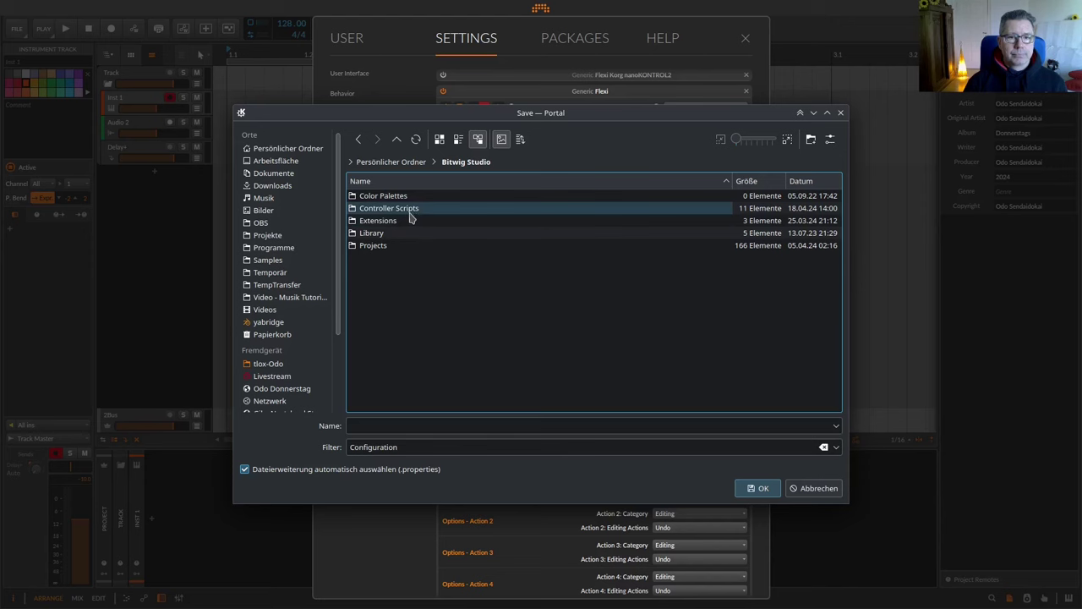
double_click(409, 211)
left_click(436, 427)
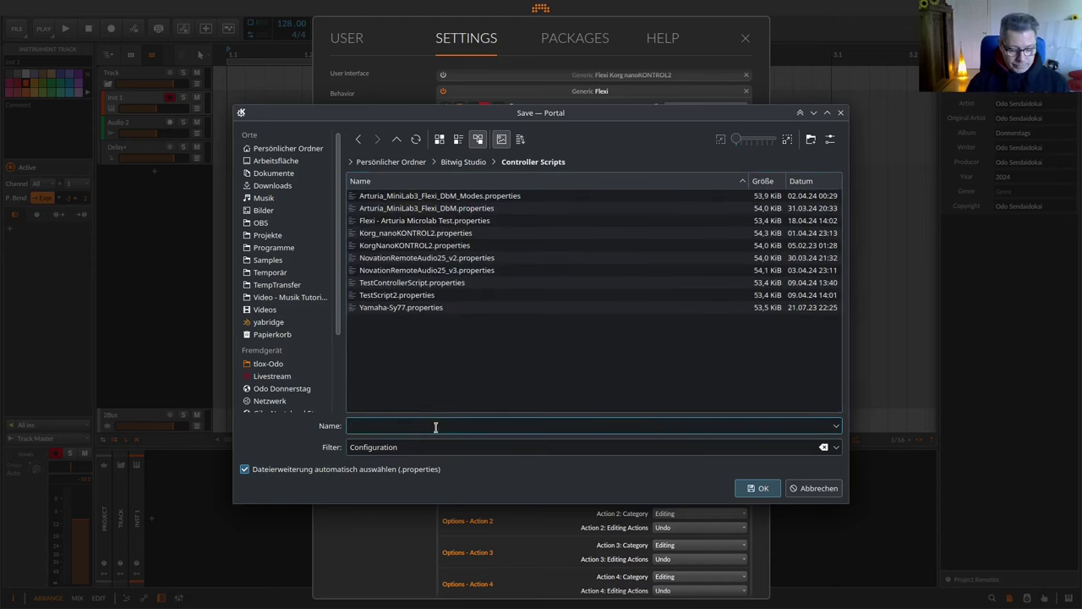
type("Arturia Microlab Mode")
key("Return")
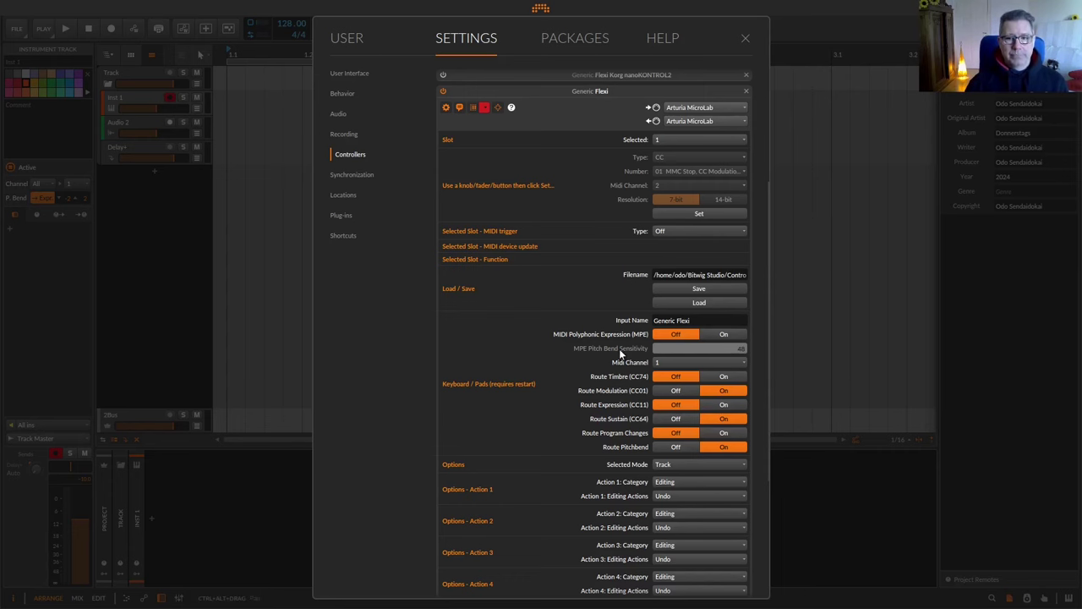
Step: Save the Flexi configuration again, overwriting "Arturia Microlabs Mode.properties"
left_click(699, 288)
left_click(750, 489)
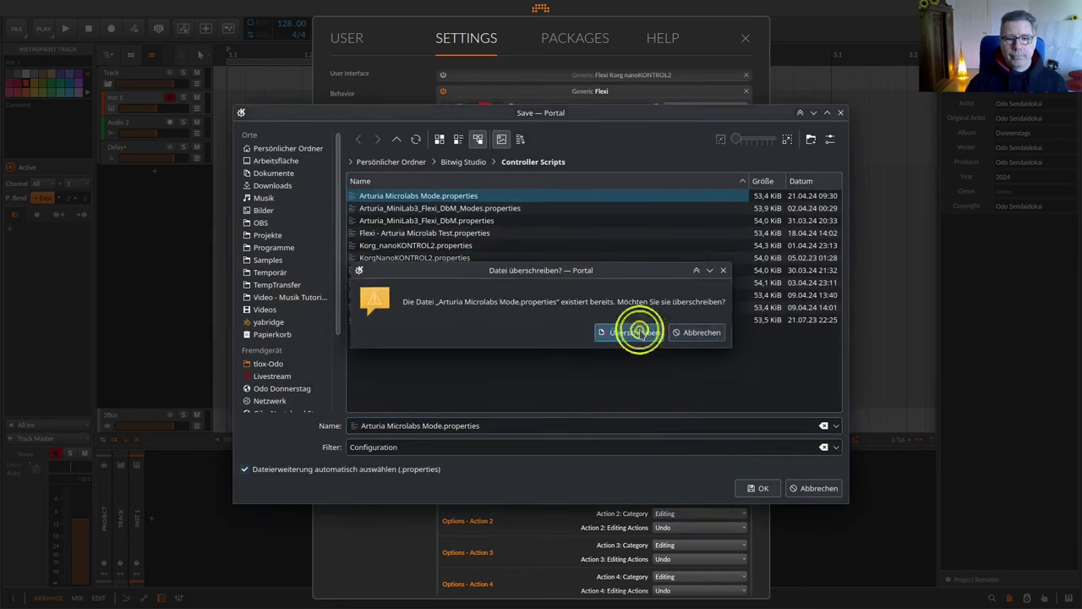
left_click(635, 331)
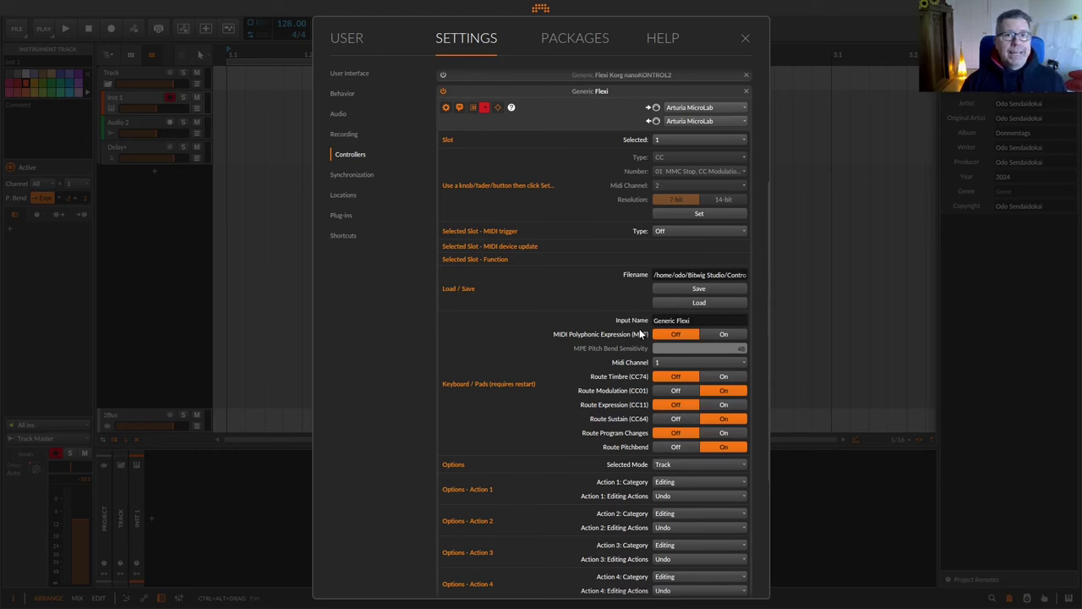
Step: Keep slot 1 selected and assign the received CC 29 on MIDI channel 1 as its trigger
left_click(681, 138)
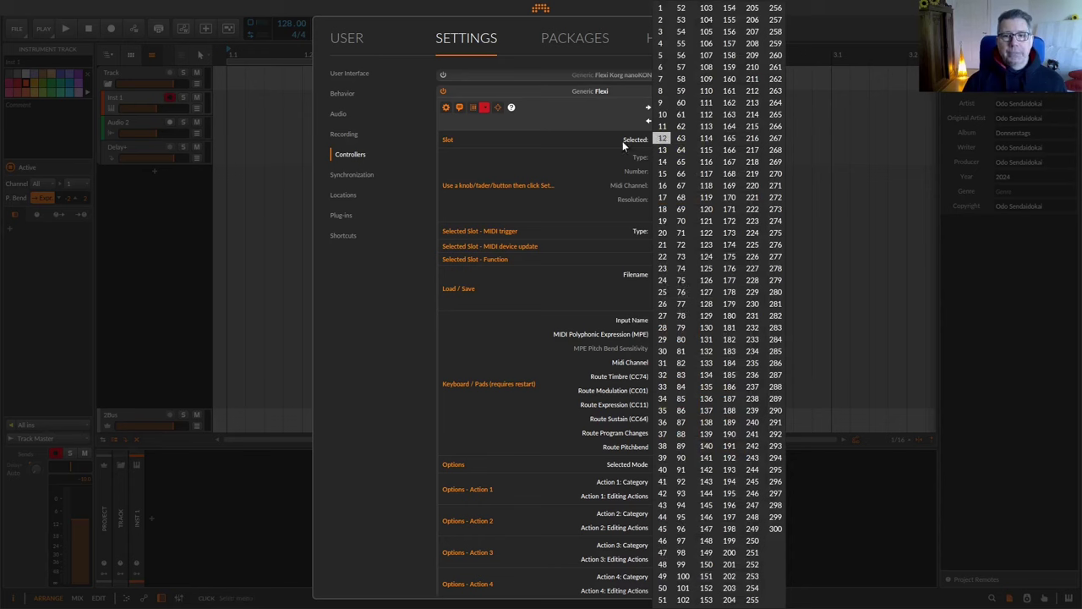
left_click(596, 139)
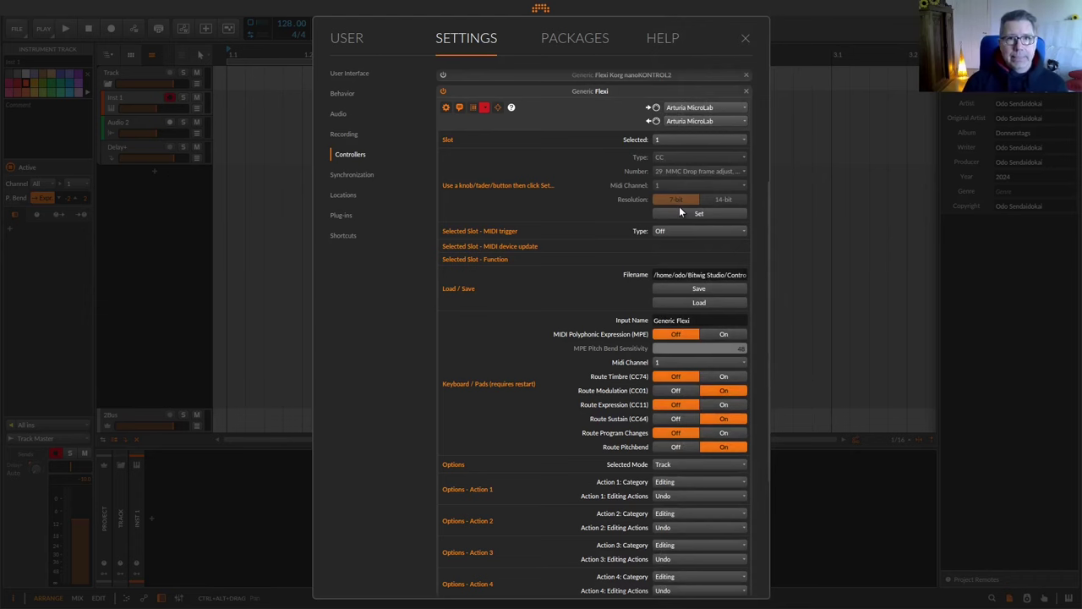
left_click(676, 212)
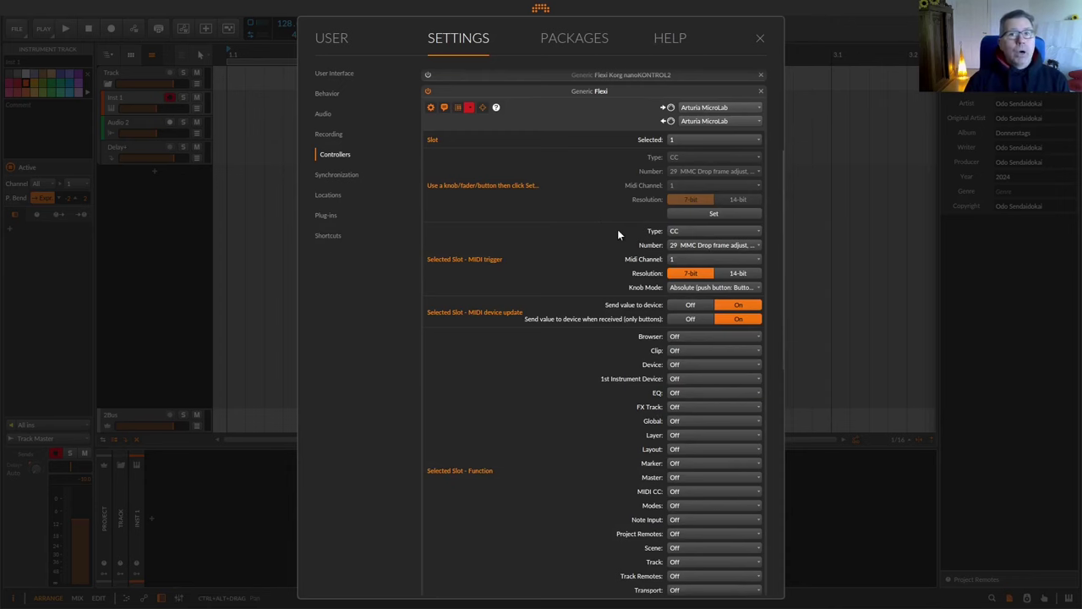
Step: Set slot 1's Device function to "Device: Parameters"
scroll(613, 359, "down", 3)
left_click(687, 285)
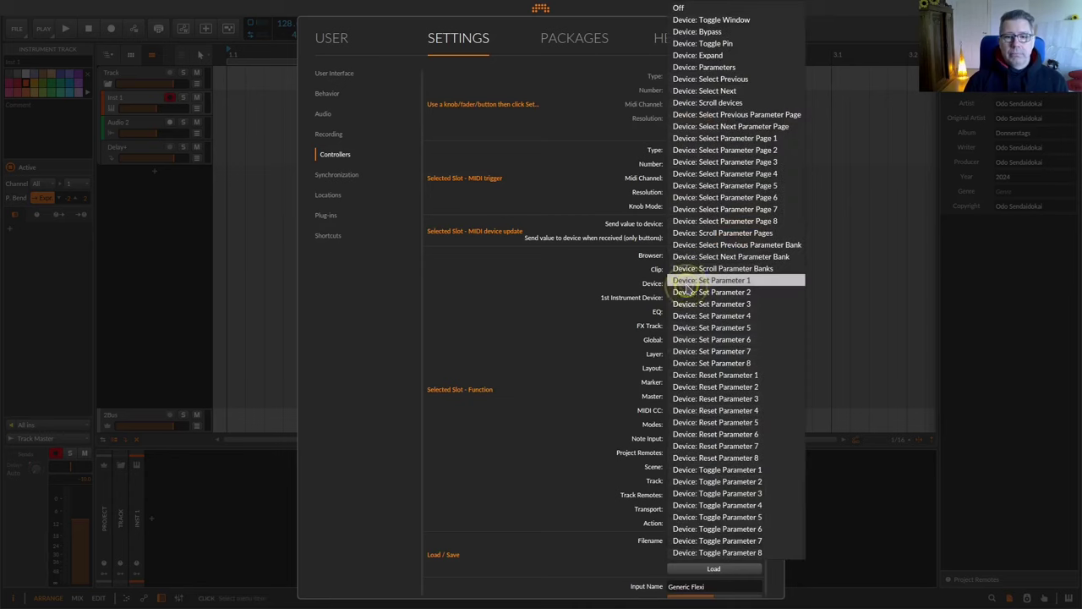
left_click(703, 68)
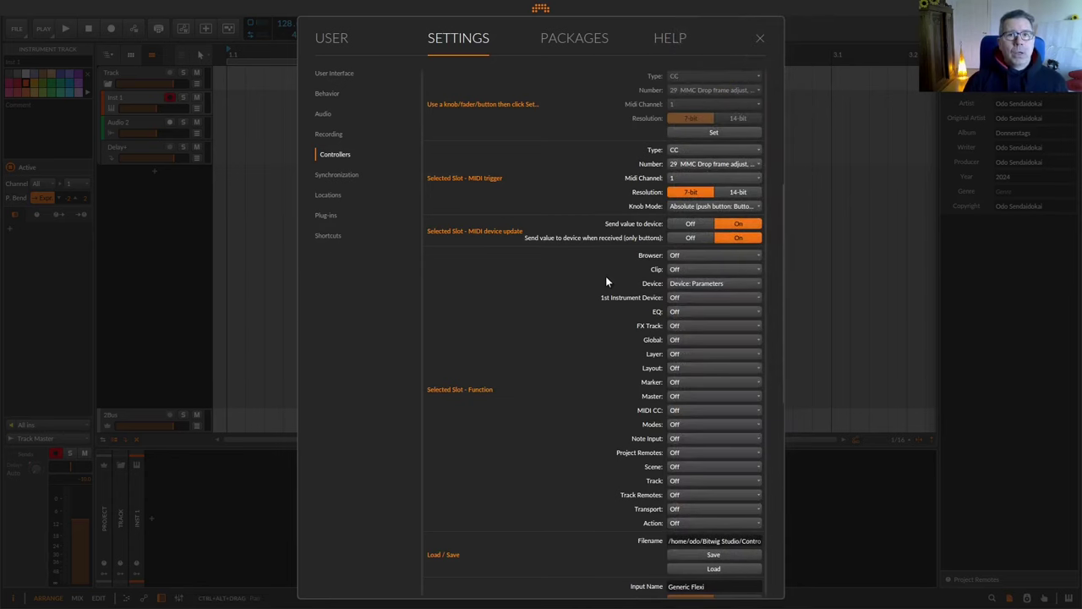
Step: Set slot 1's MIDI trigger type to Off
scroll(605, 275, "up", 6)
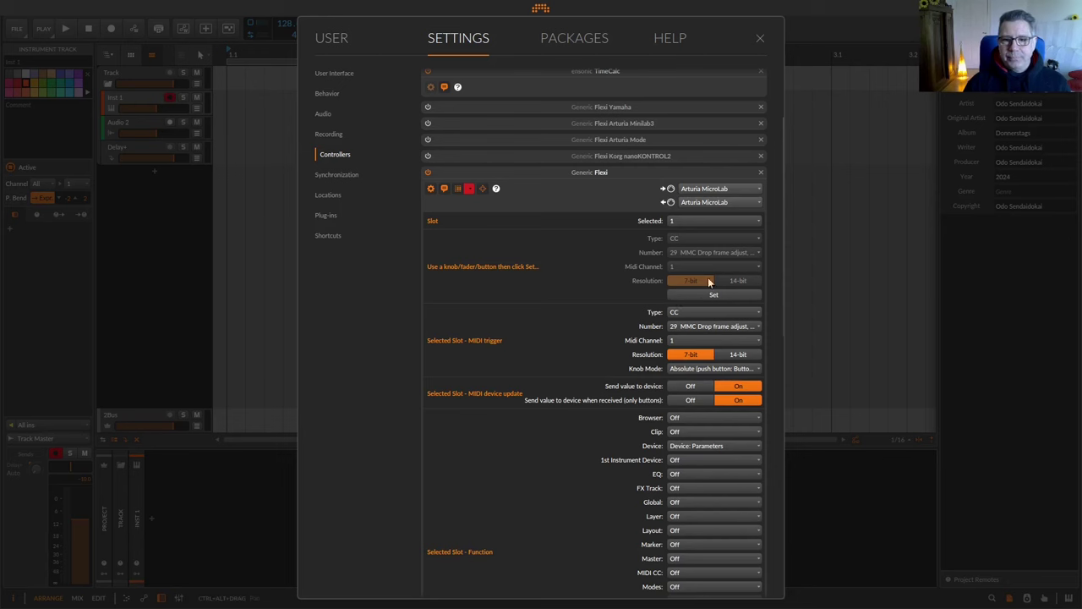
left_click(705, 311)
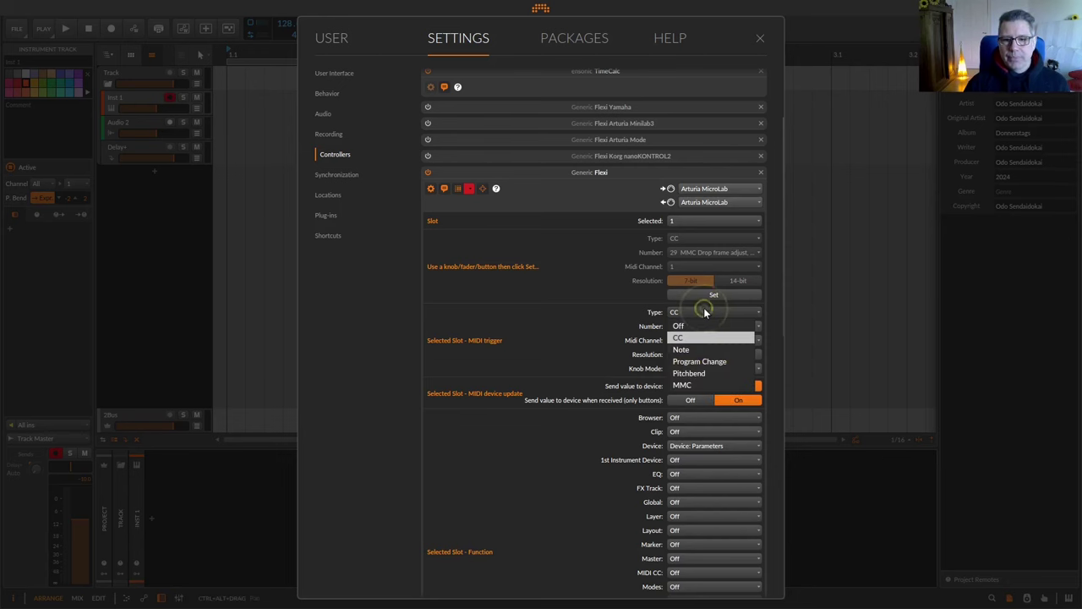
left_click(700, 325)
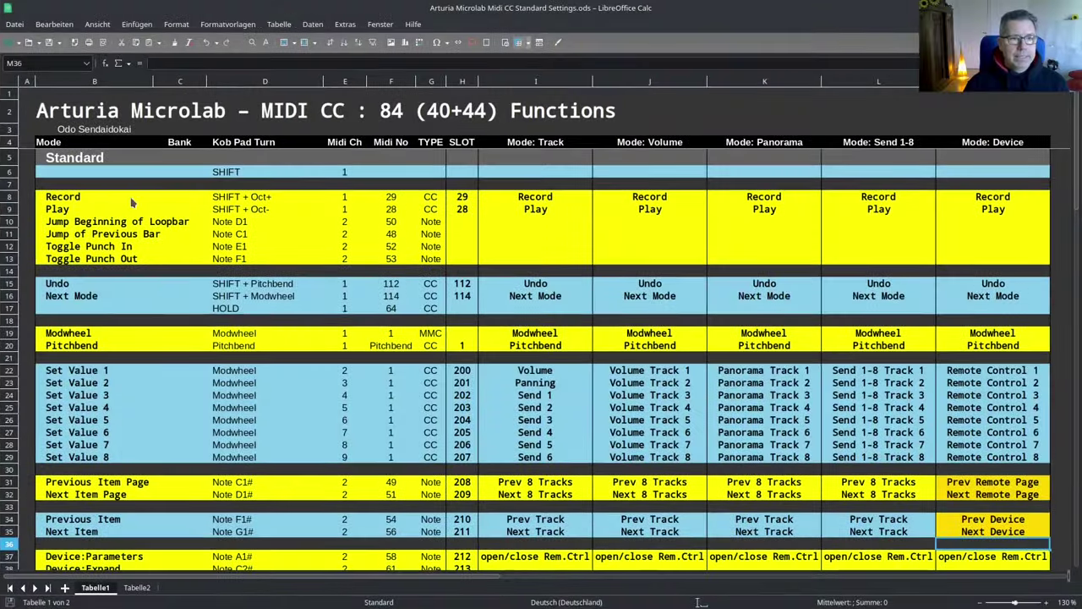
Step: Examine the MicroLab function table in LibreOffice Calc, from the Record row down to the mode selection rows
left_click(131, 197)
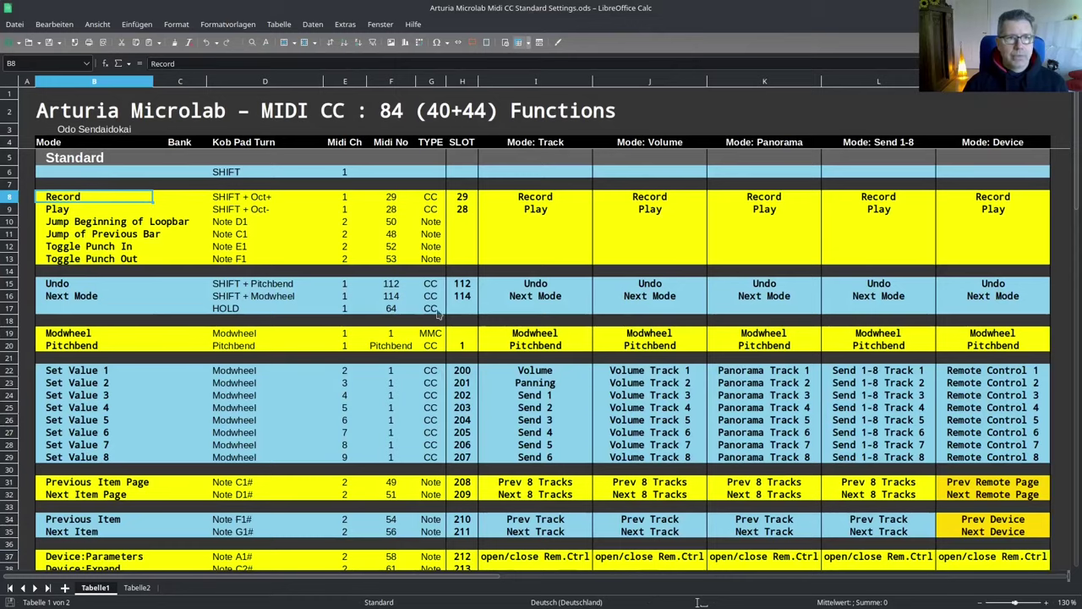
scroll(438, 313, "down", 3)
scroll(438, 313, "up", 3)
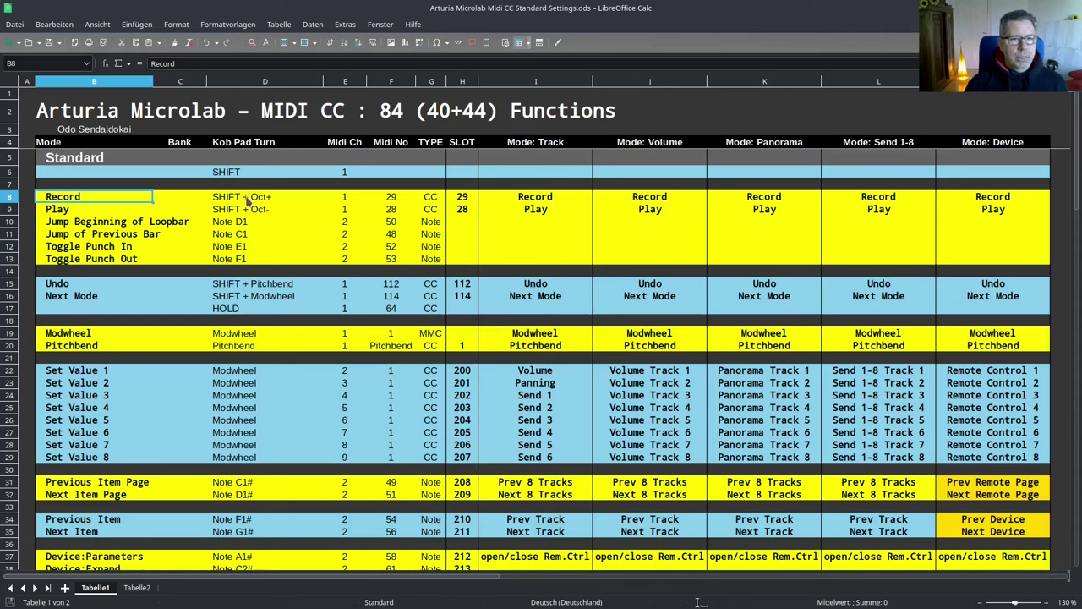
scroll(109, 240, "down", 6)
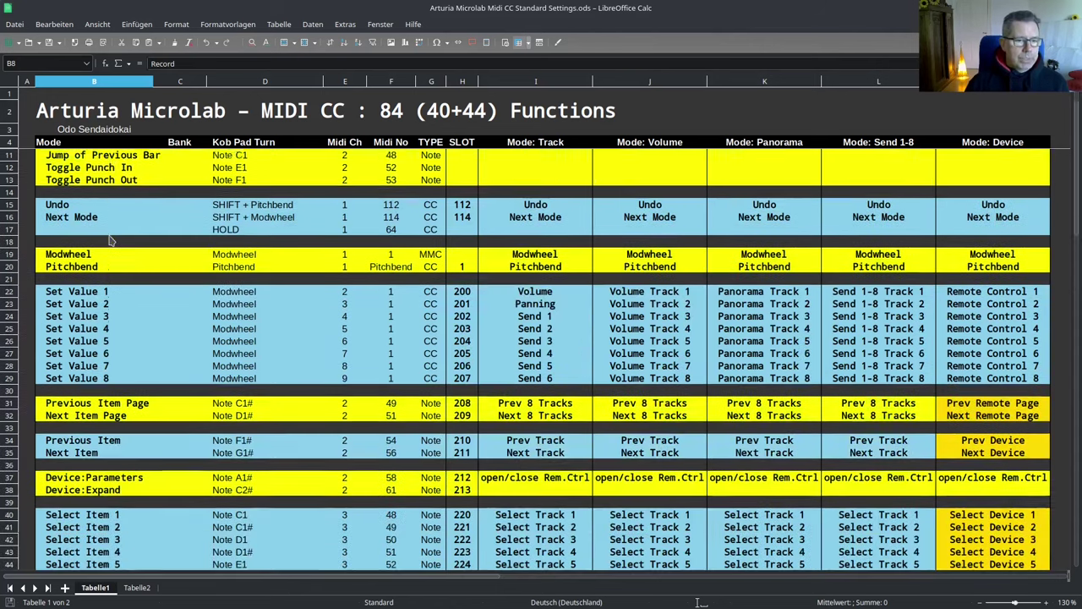
scroll(109, 241, "down", 2)
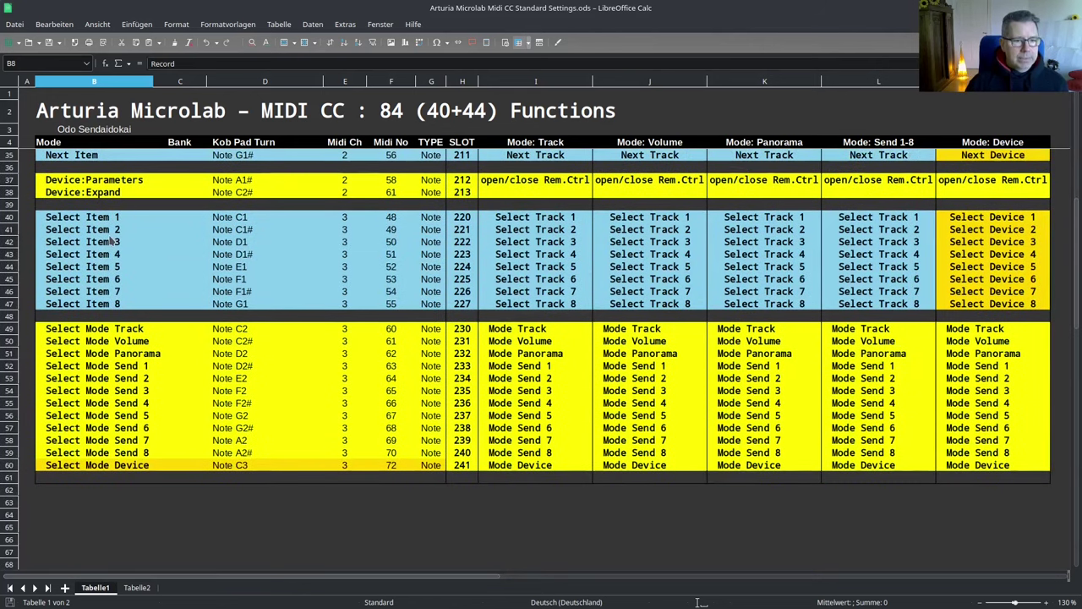
scroll(109, 241, "up", 10)
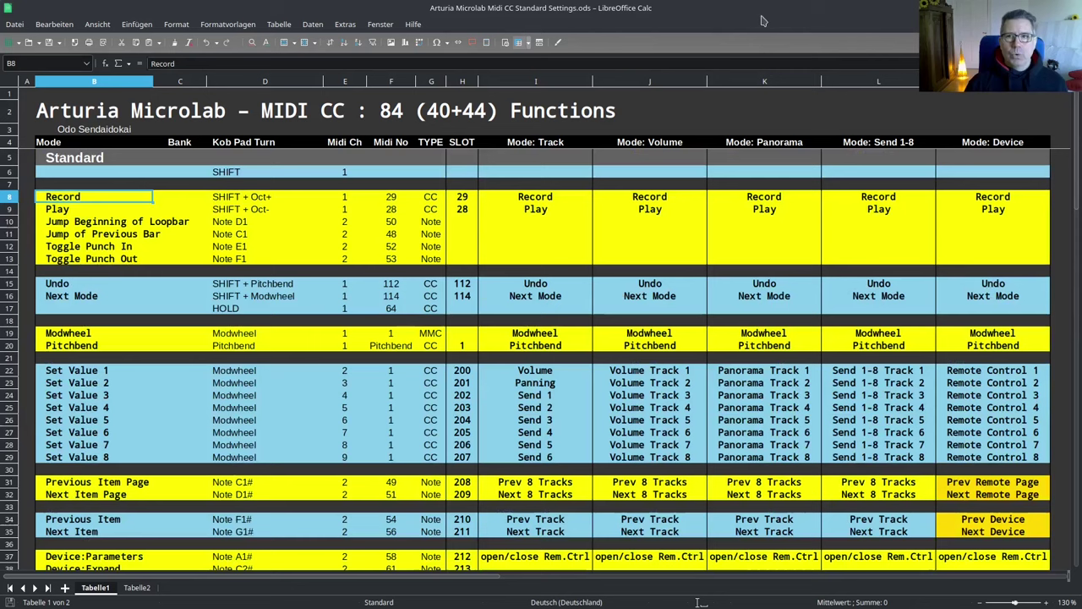
Step: Switch to the MicroLab keyboard graphic and review which keys and MIDI channels trigger each function
mouse_move(773, 5)
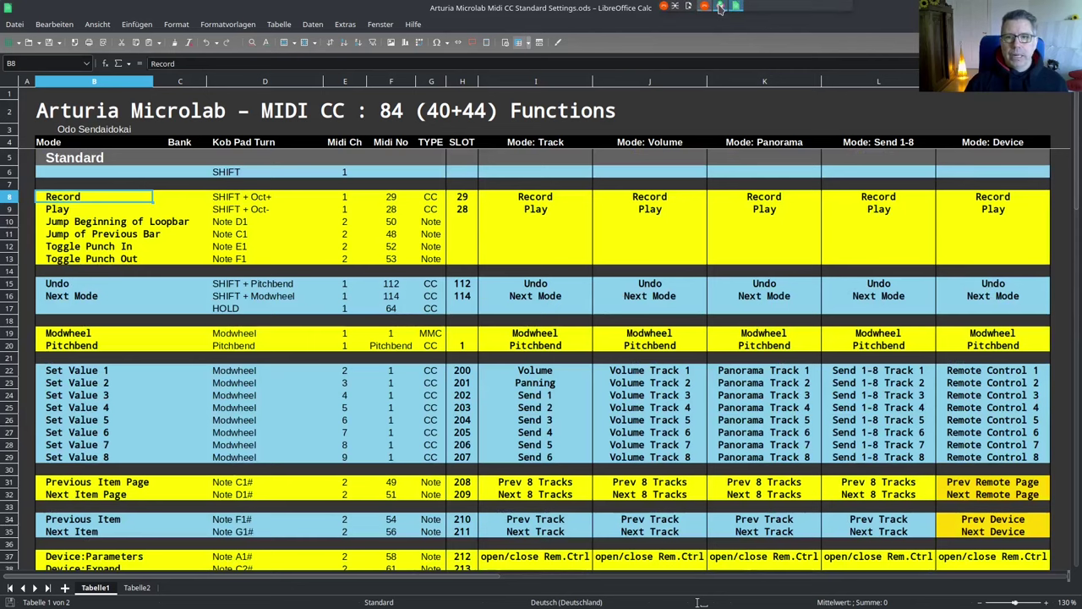
mouse_move(719, 8)
left_click(826, 78)
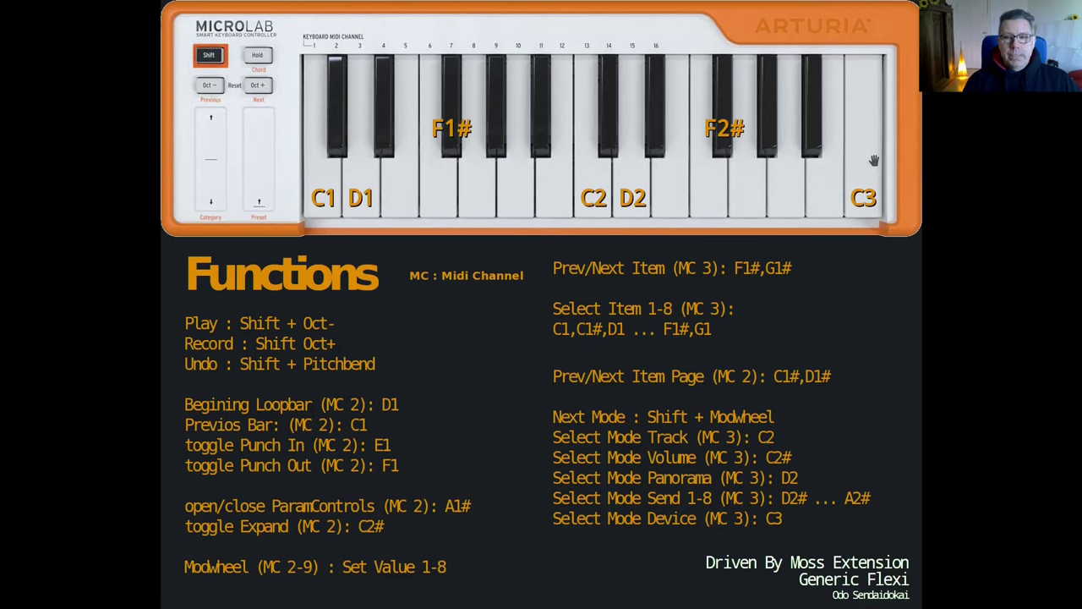
left_click(746, 297)
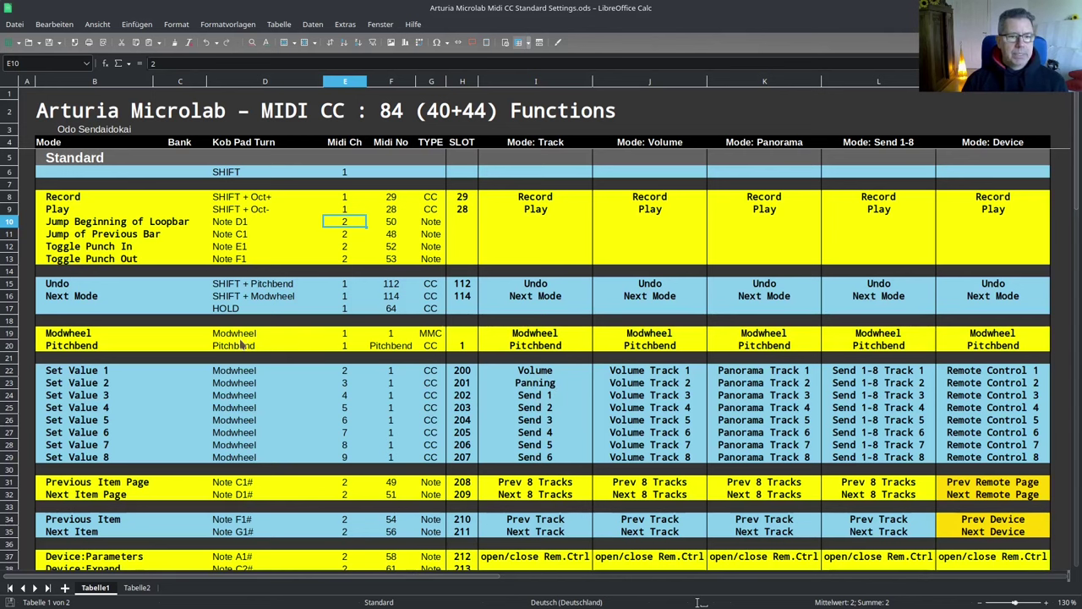
Step: Review the spreadsheet's Set Value, item selection and mode selection rows with their notes, MIDI channels and slots
scroll(239, 397, "down", 1)
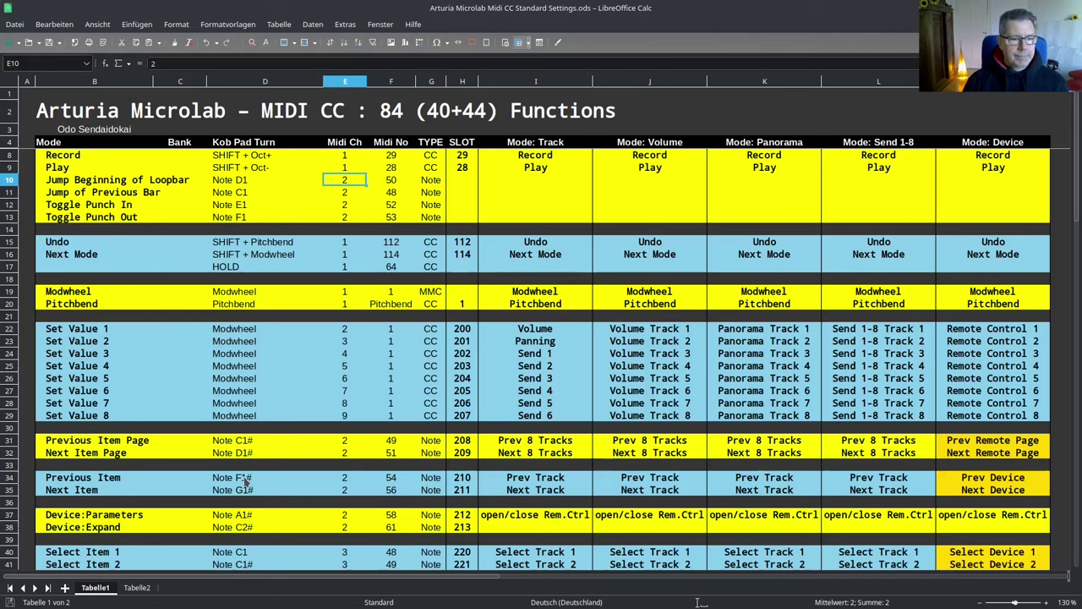
scroll(118, 527, "down", 5)
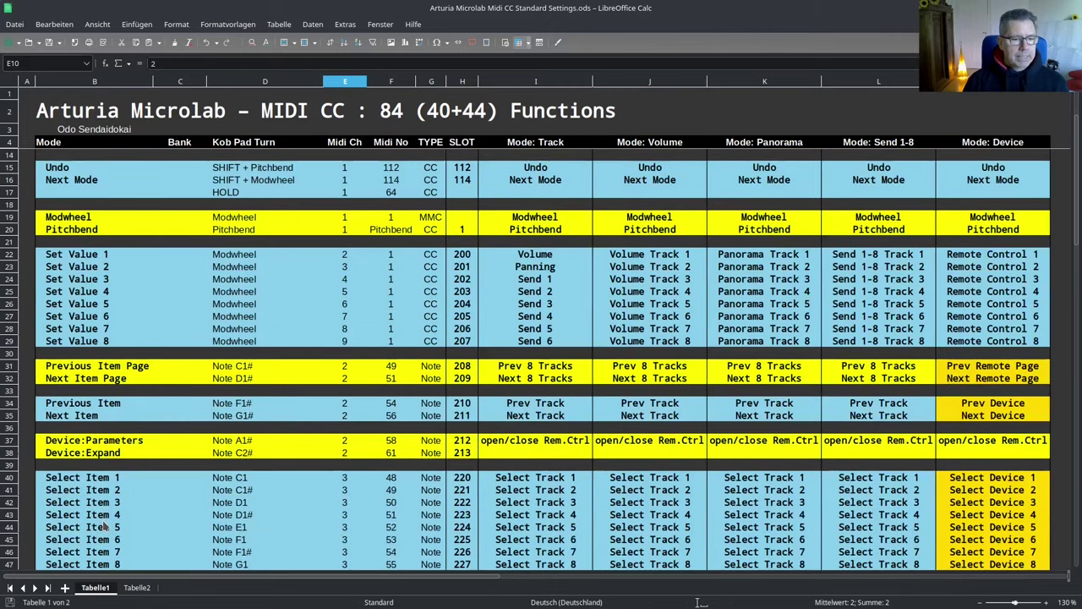
scroll(140, 472, "down", 3)
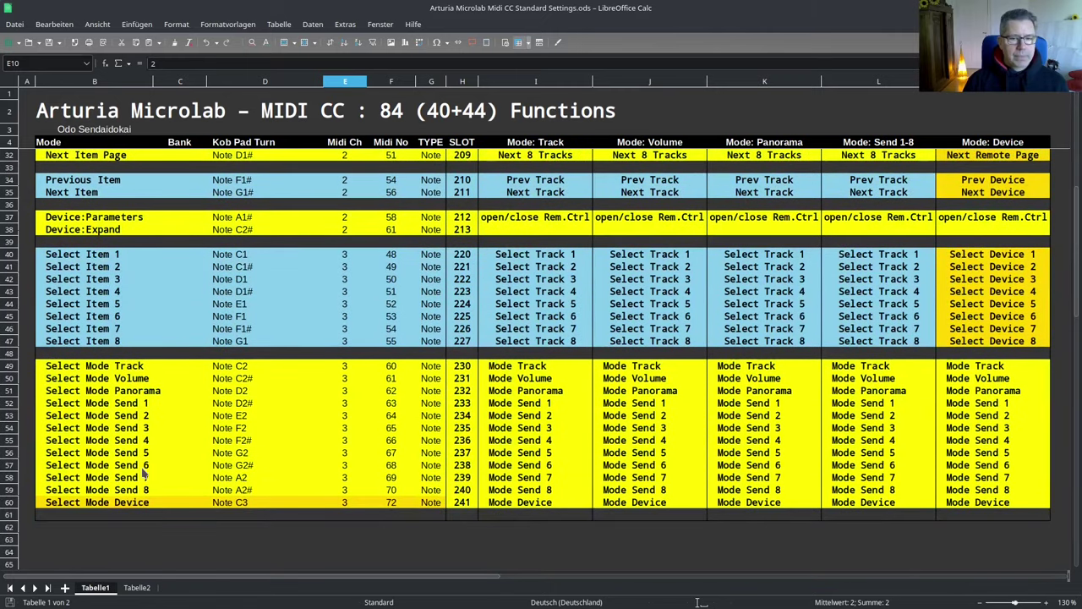
scroll(143, 476, "up", 1)
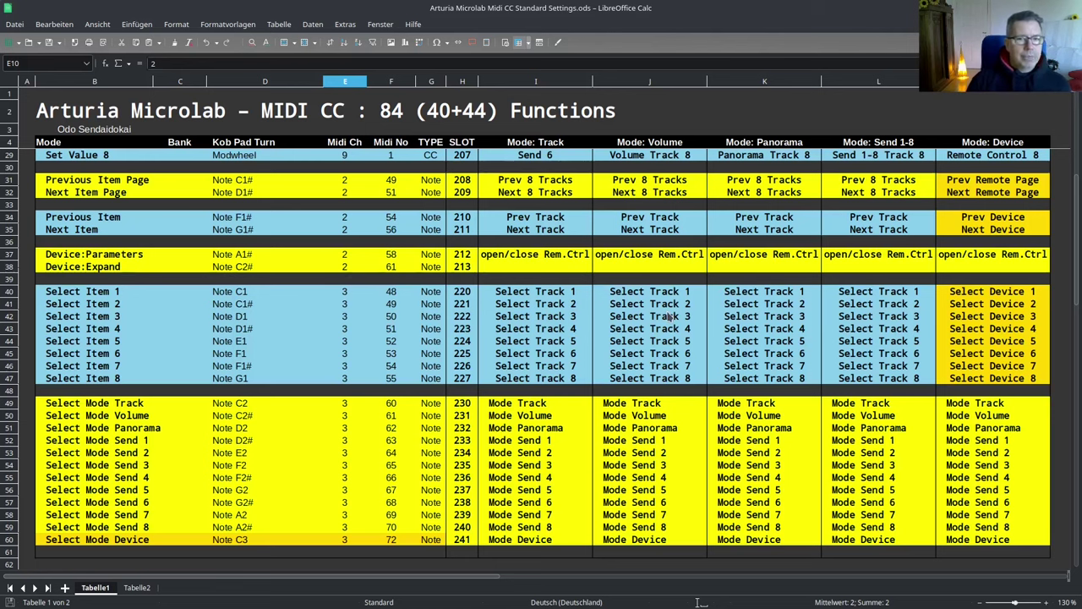
scroll(668, 317, "up", 3)
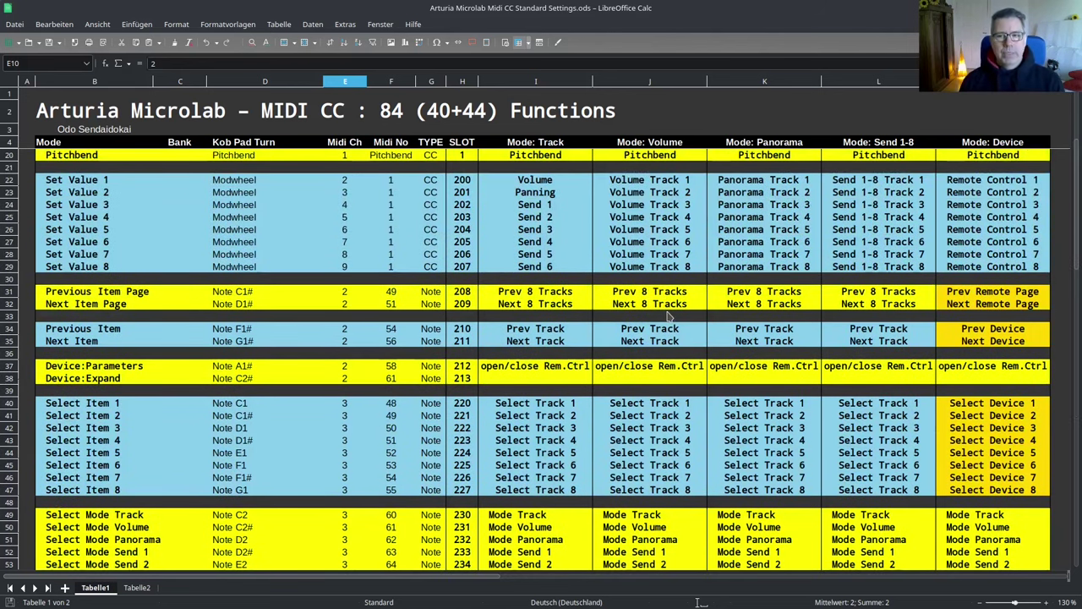
Step: Clear the slot number from the Pitchbend row of the function table
scroll(550, 153, "up", 3)
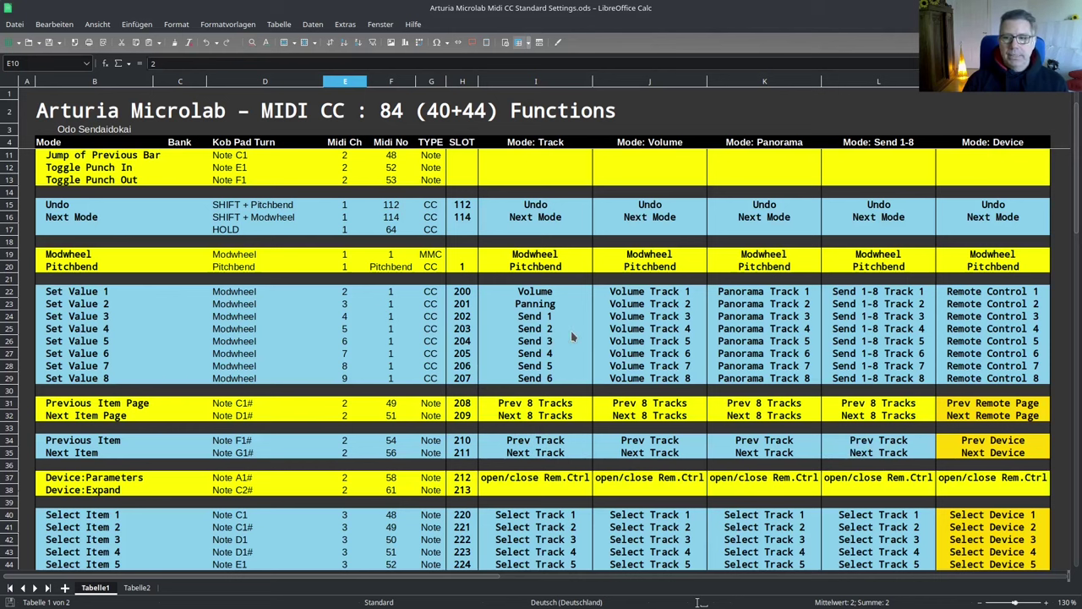
scroll(316, 246, "up", 2)
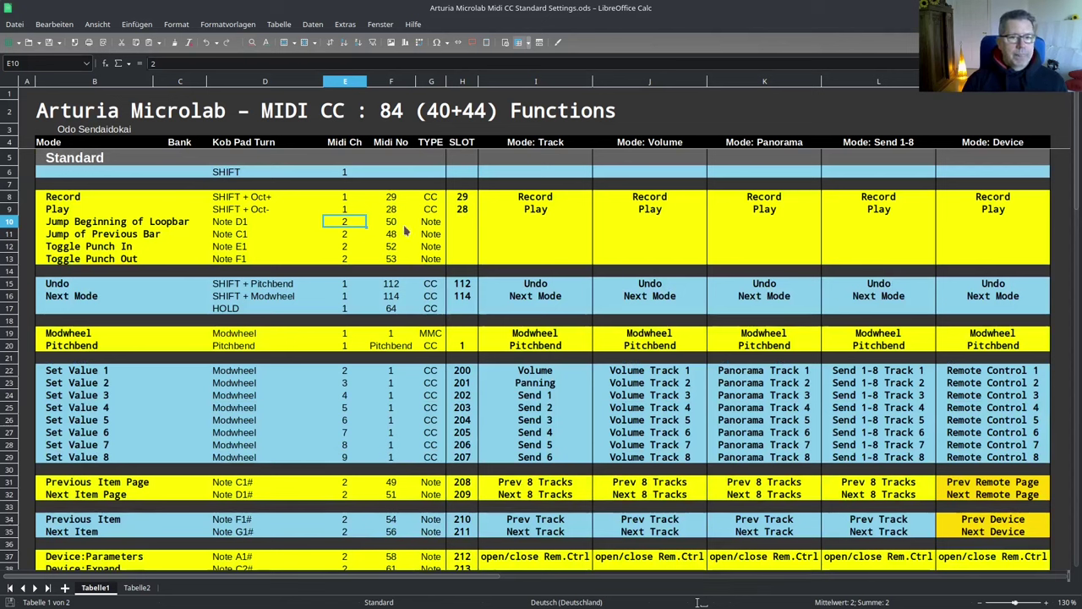
left_click(463, 227)
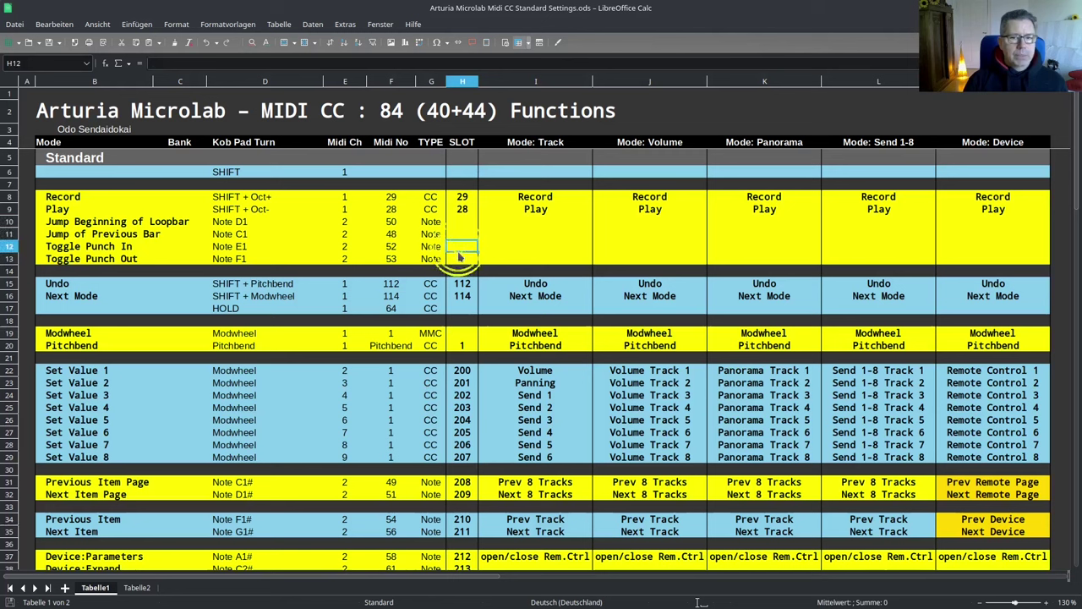
left_click(459, 260)
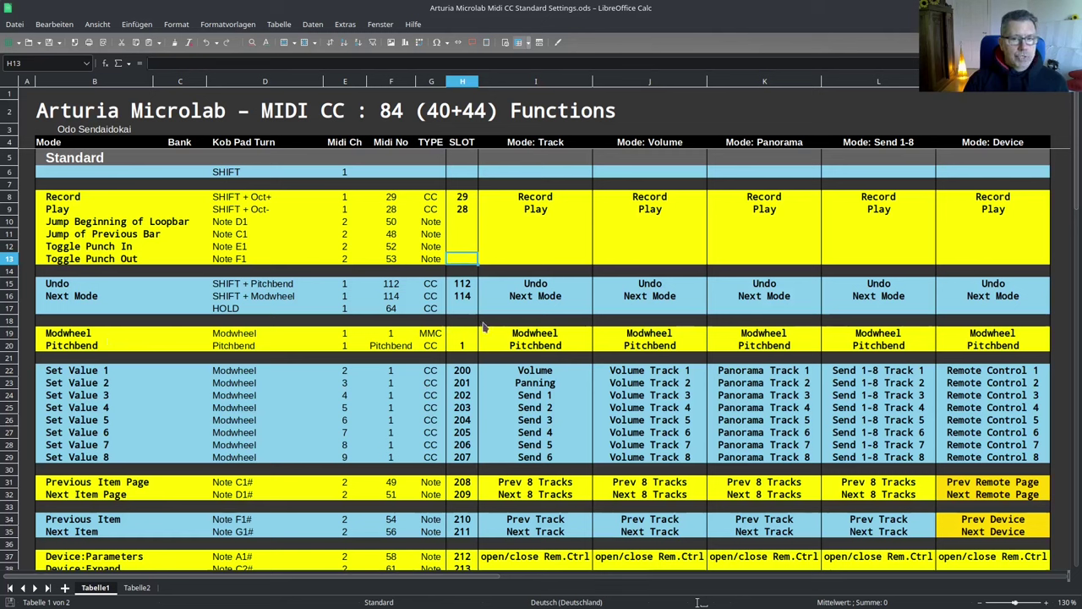
left_click(465, 346)
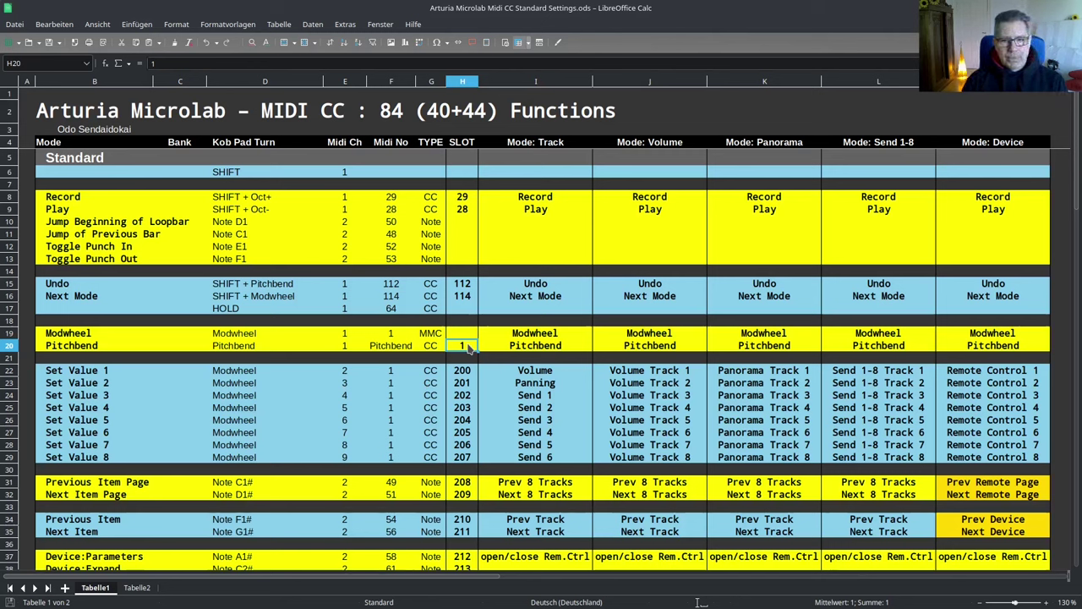
key("Delete")
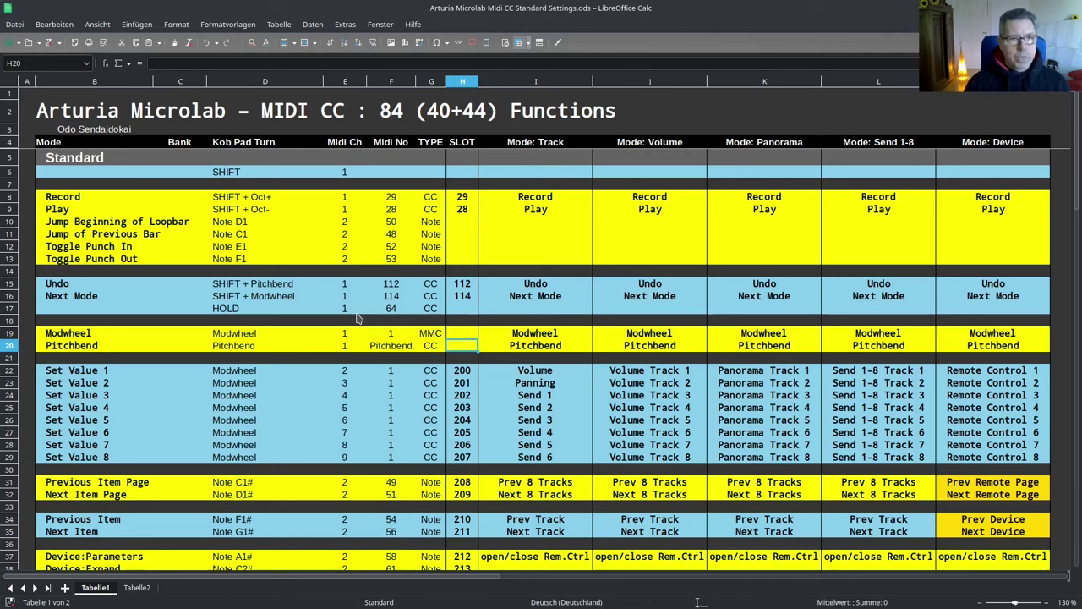
Step: Review the Record row's key combination, MIDI number and slot, and locate its buttons on the MicroLab keyboard graphic
left_click(165, 202)
left_click(63, 198)
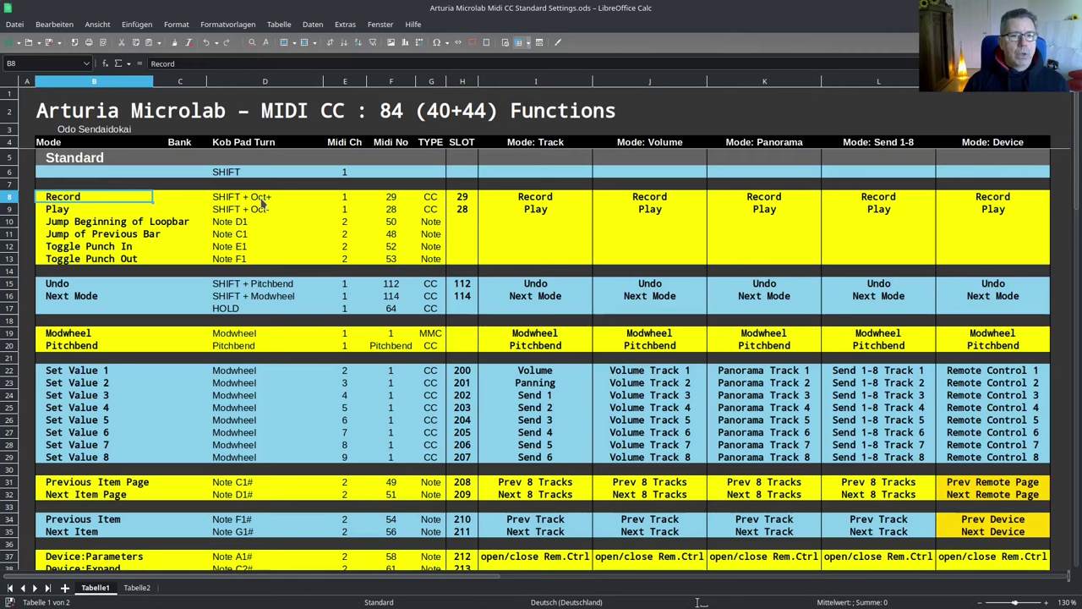
mouse_move(718, 7)
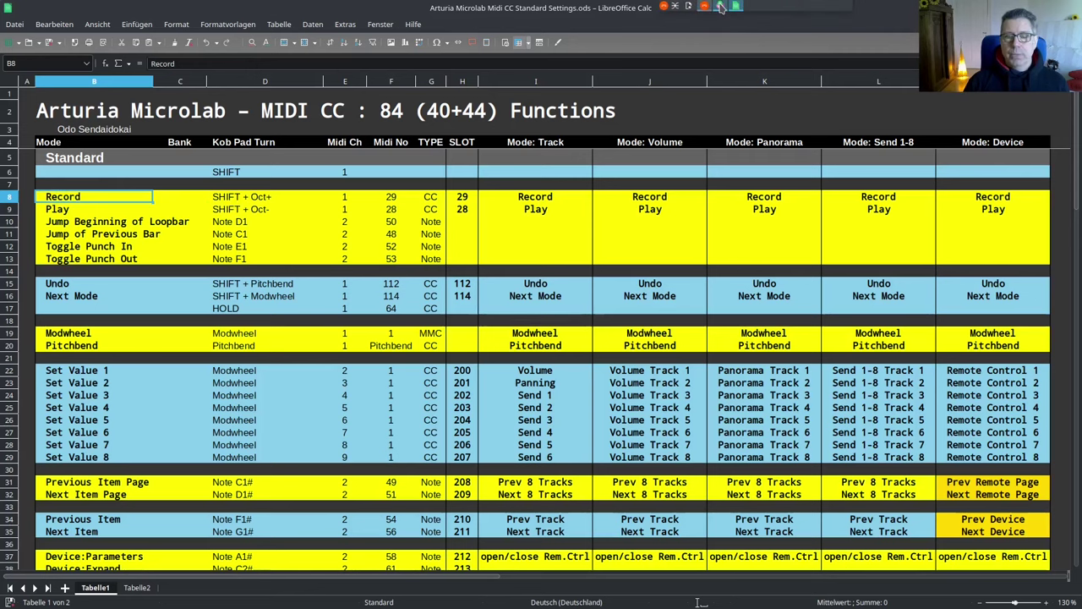
left_click(343, 71)
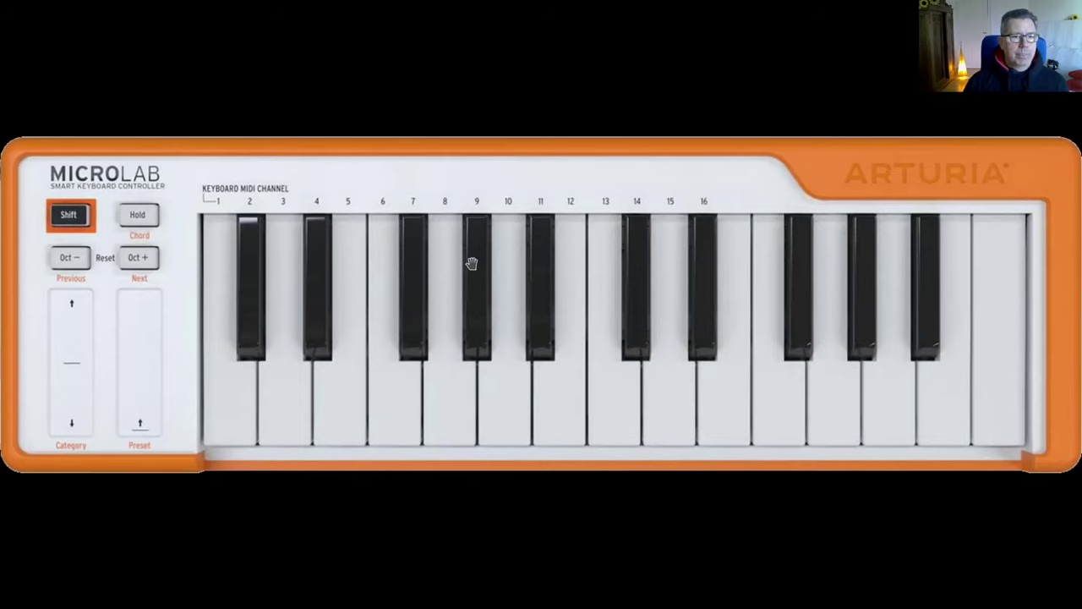
key("alt+Tab")
left_click(462, 198)
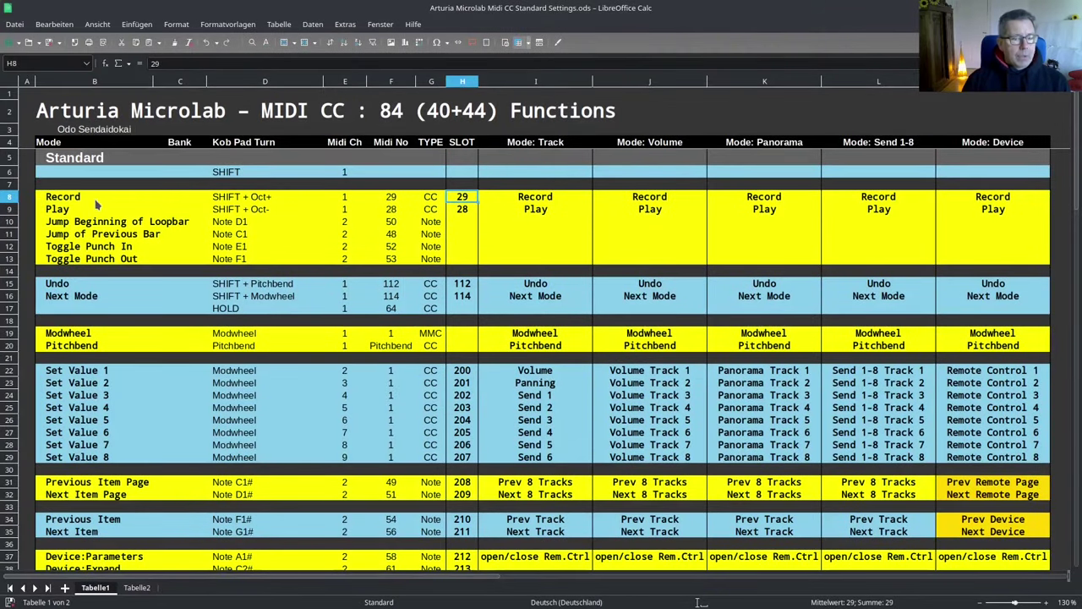
left_click(100, 201)
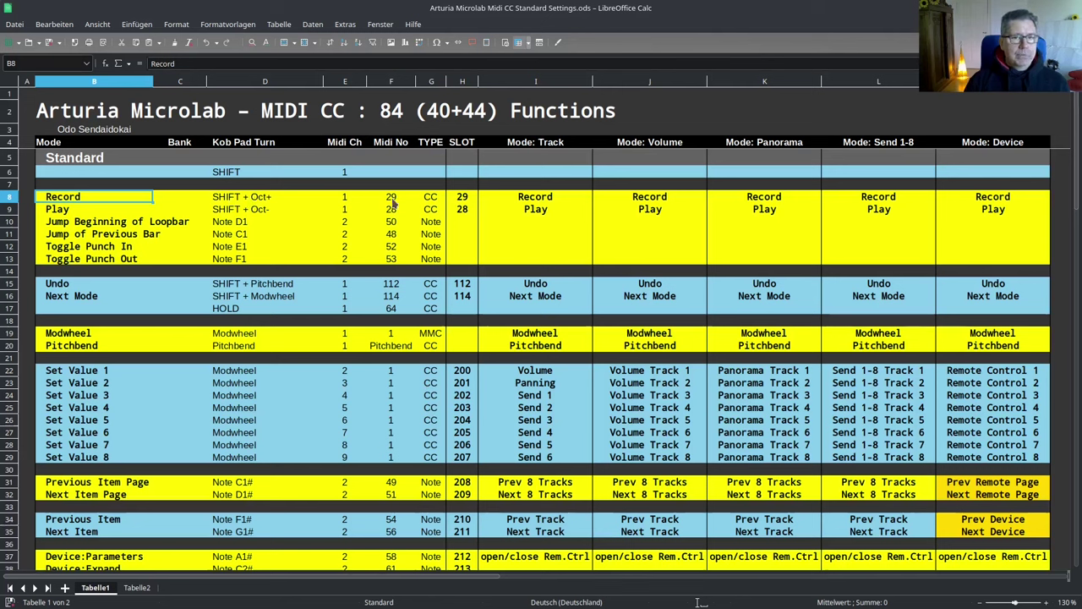
left_click(468, 197)
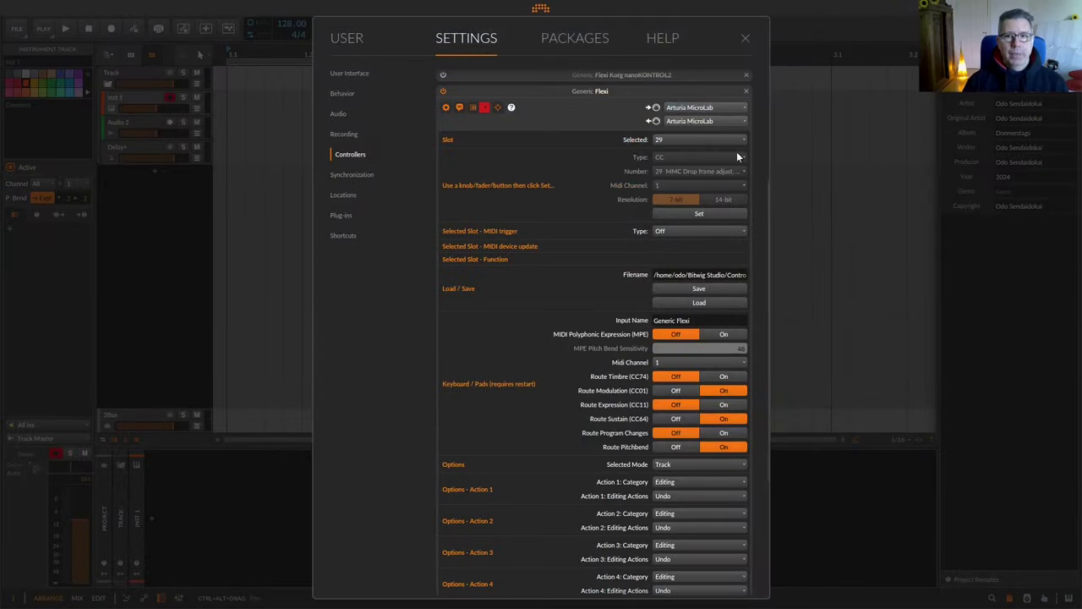
Step: In Bitwig Studio, select slot 29, set its trigger to CC 29 on MIDI channel 1 and assign Transport: Toggle Record
left_click(680, 139)
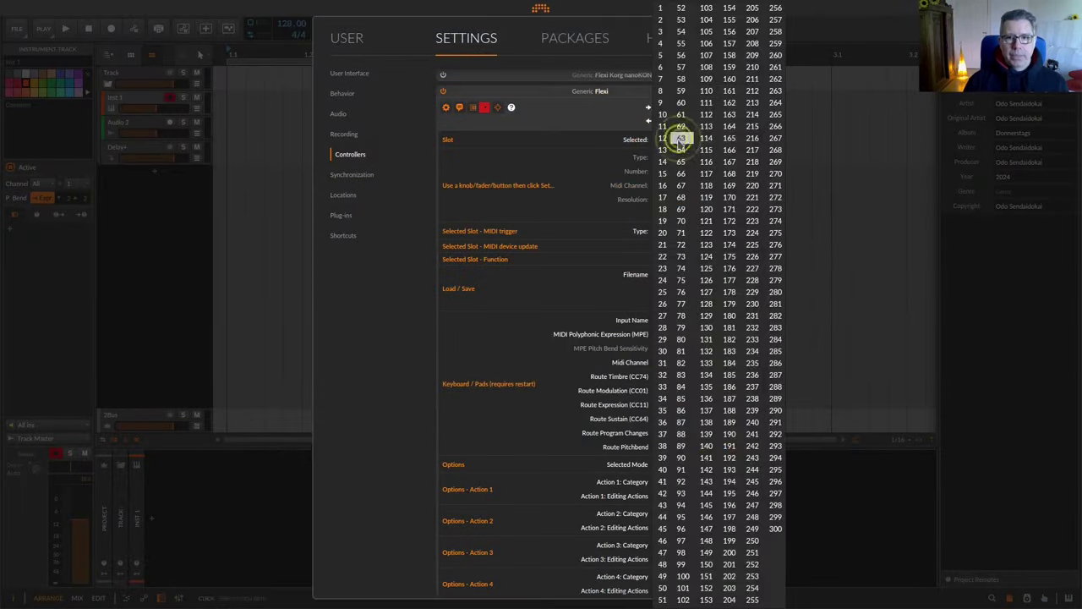
left_click(663, 339)
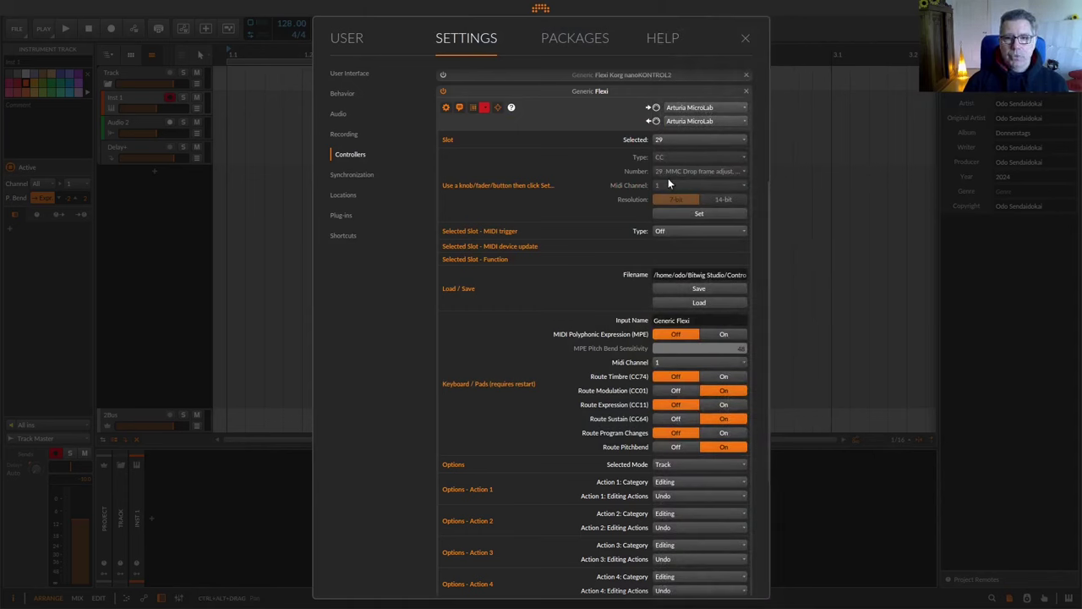
left_click(675, 212)
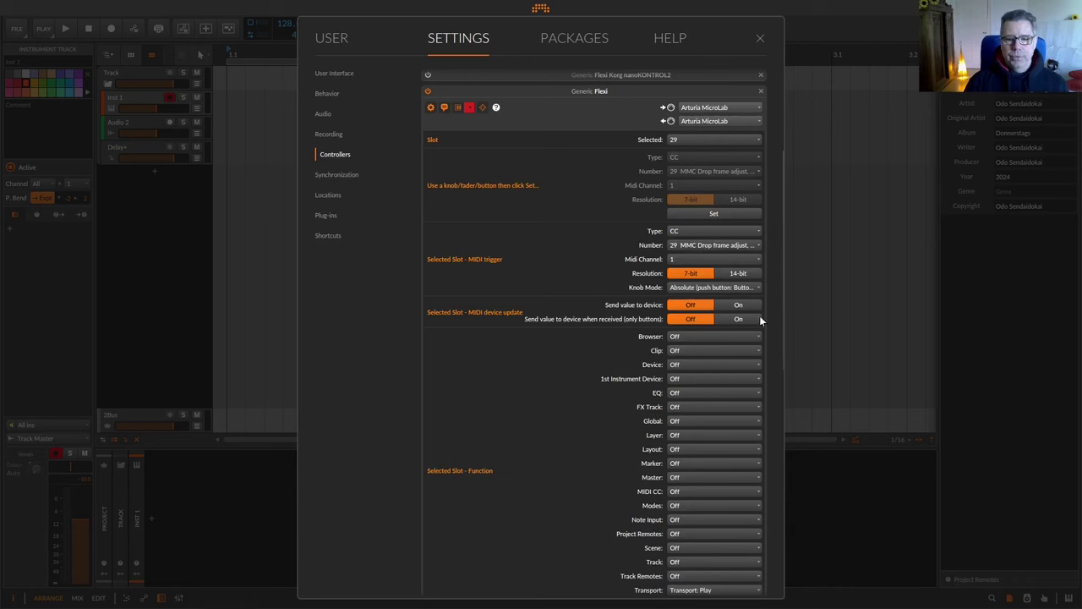
left_click(758, 589)
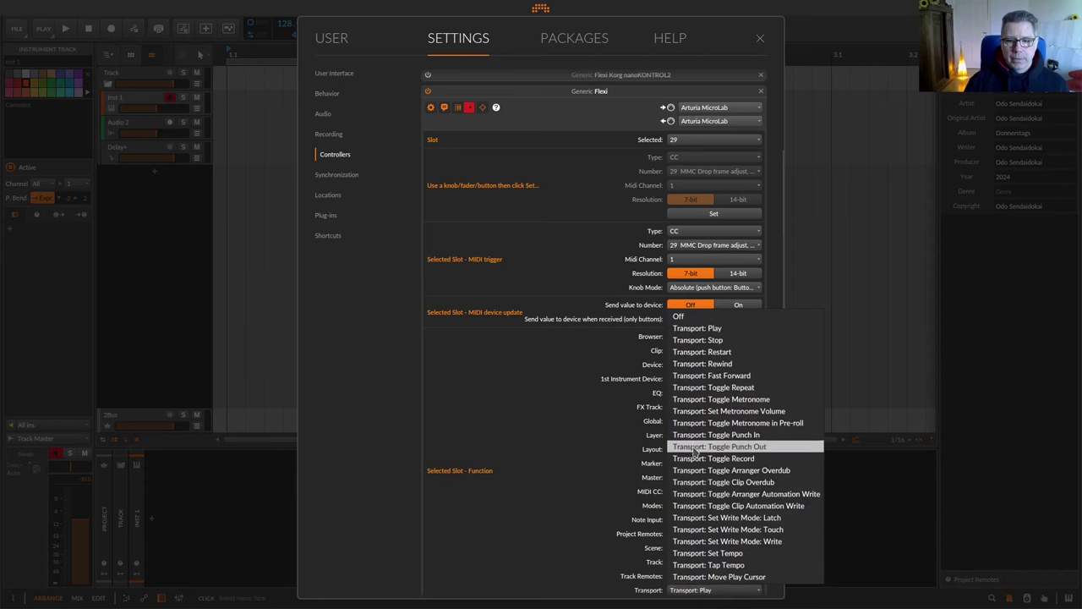
left_click(744, 459)
scroll(606, 440, "down", 2)
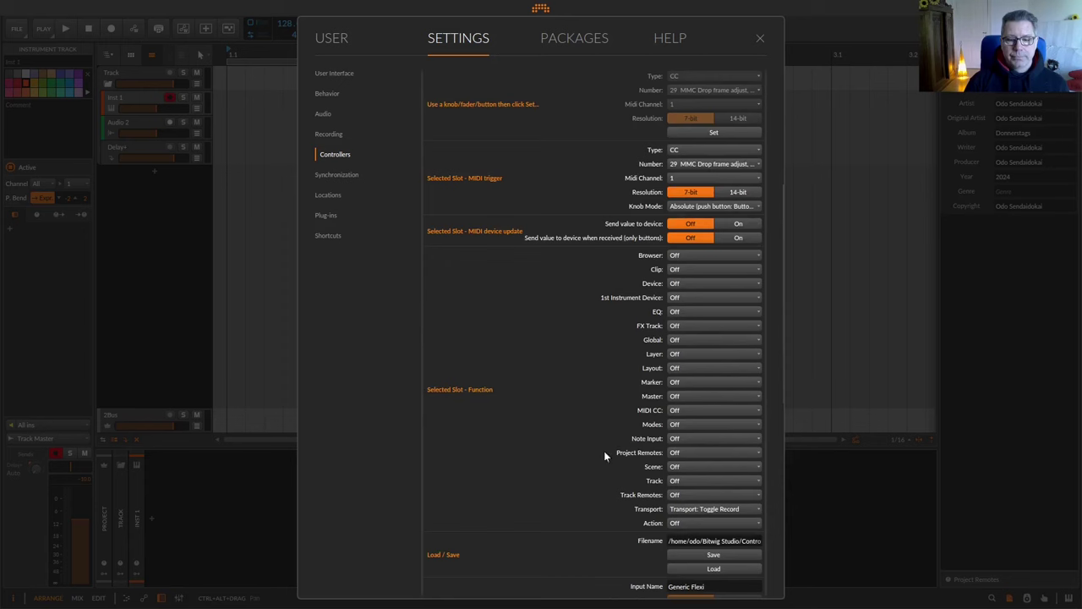
scroll(628, 498, "up", 5)
scroll(630, 498, "down", 1)
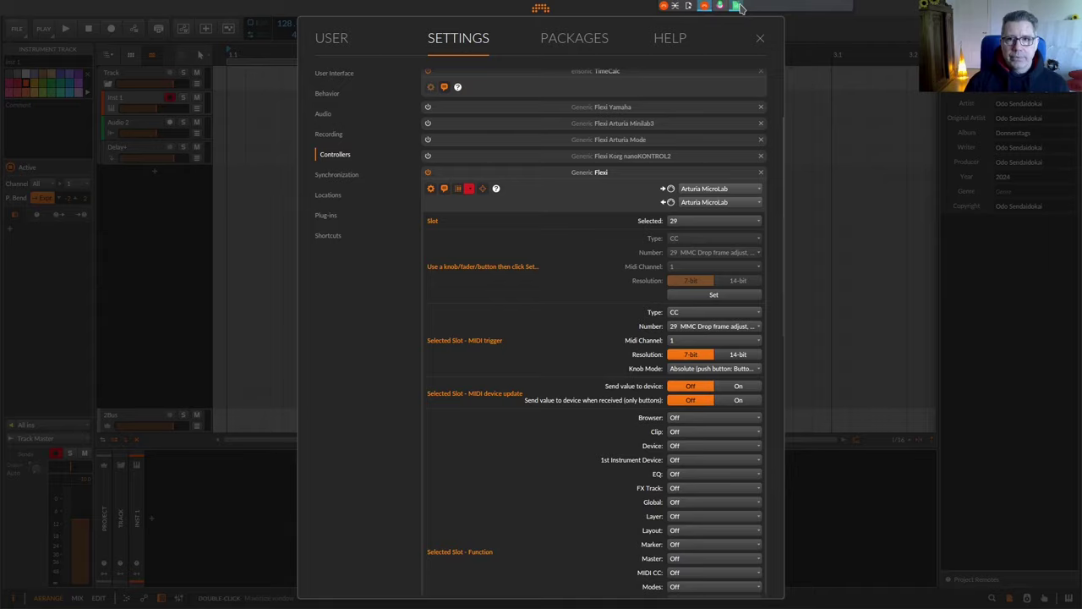
Step: Switch to the spreadsheet and review the Play row, locating its buttons on the MicroLab keyboard graphic
left_click(736, 9)
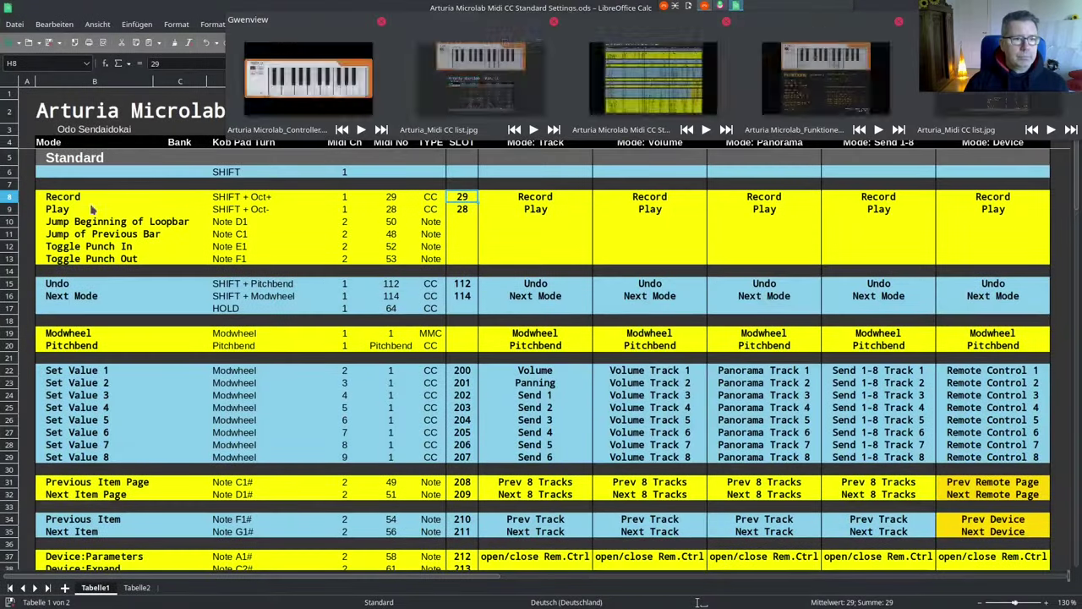
left_click(55, 212)
left_click(9, 209)
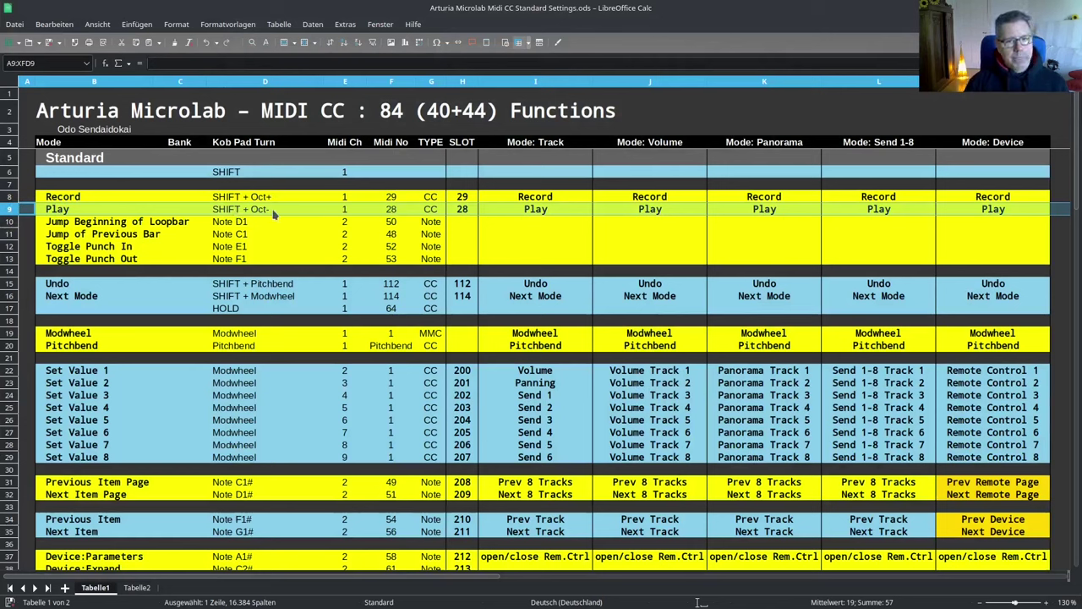
mouse_move(775, 7)
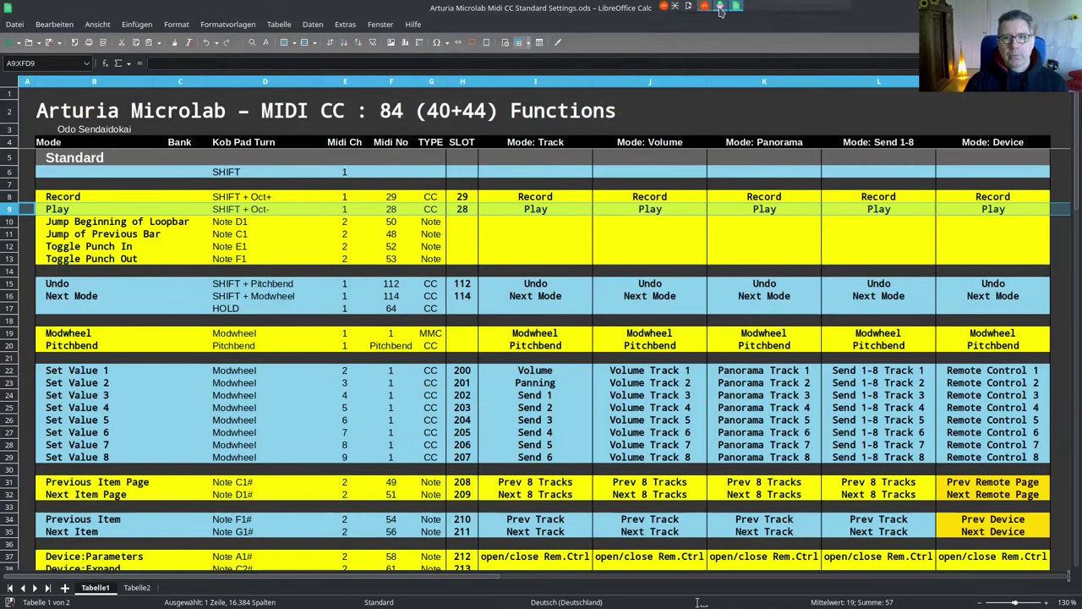
mouse_move(719, 8)
left_click(307, 79)
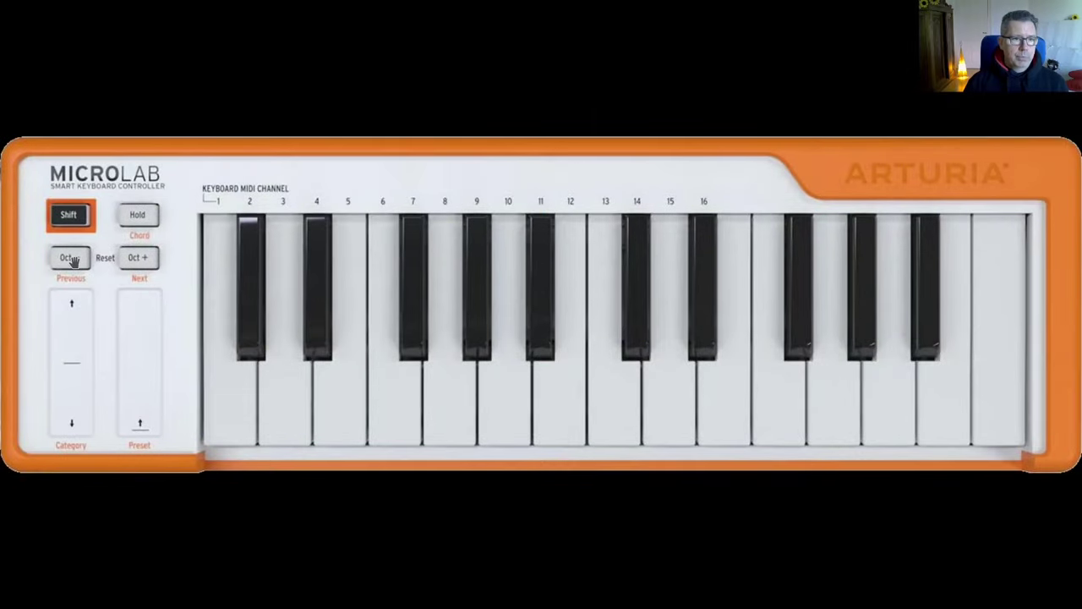
key("alt+Tab")
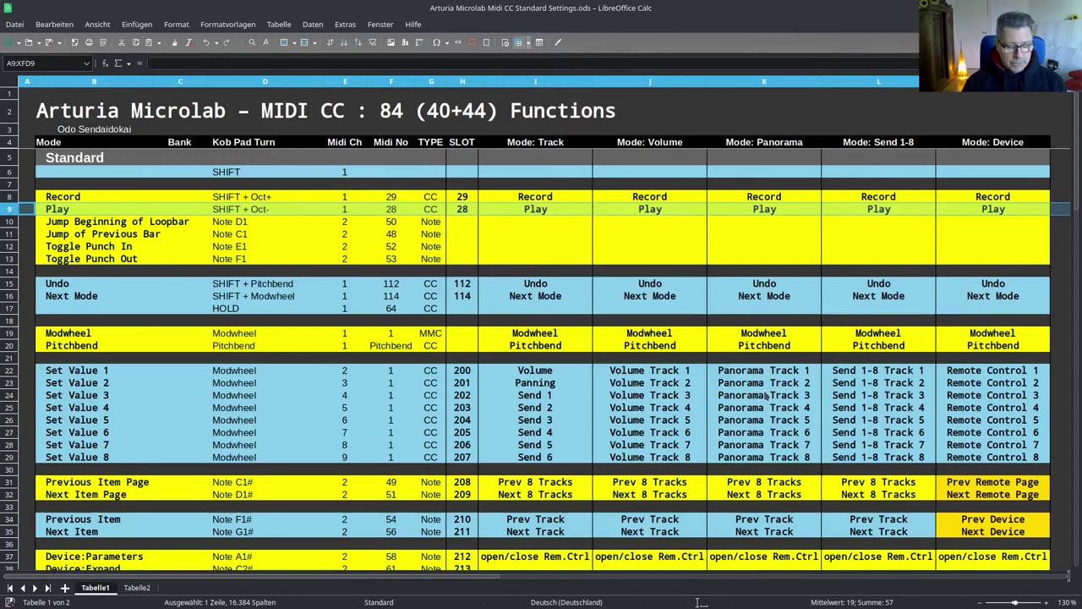
Step: Back in Bitwig Studio, select slot 28, set its trigger to CC 28 on MIDI channel 1 and assign Transport: Play
key("alt+Tab")
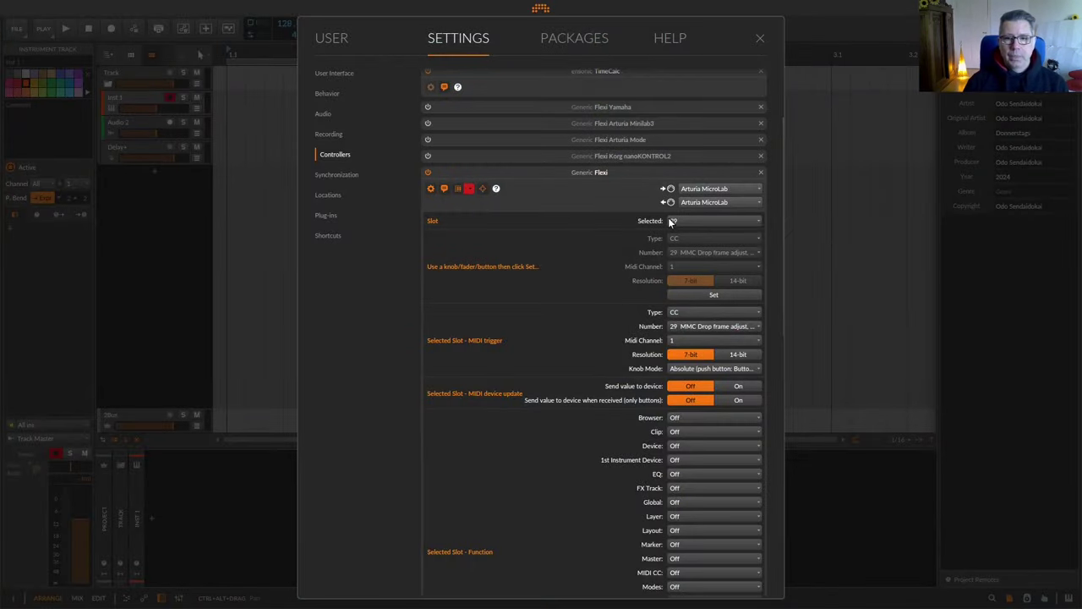
left_click(672, 221)
left_click(679, 333)
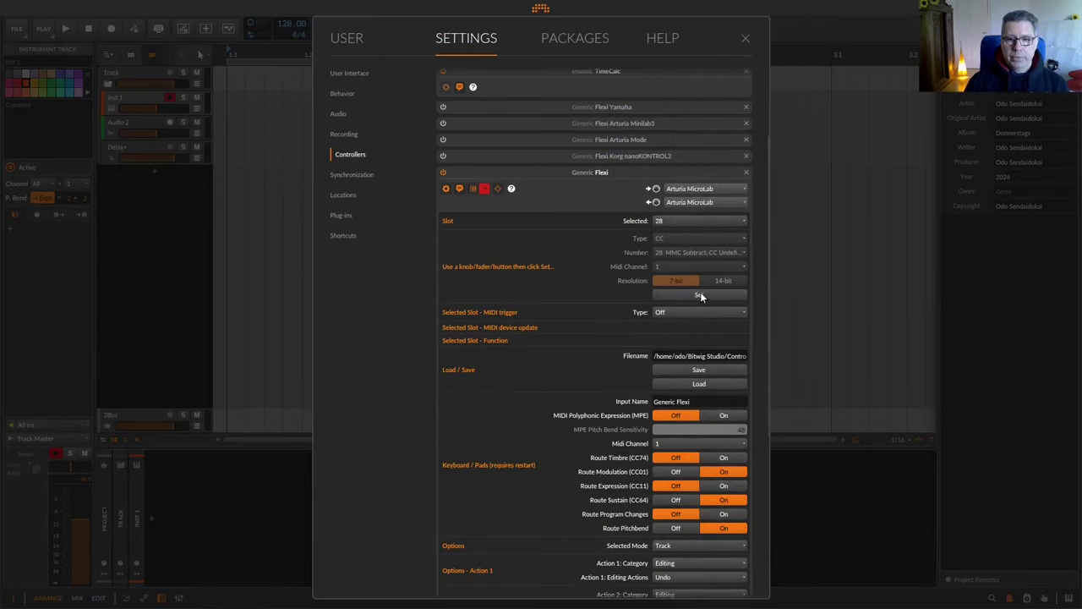
left_click(701, 294)
scroll(614, 351, "down", 3)
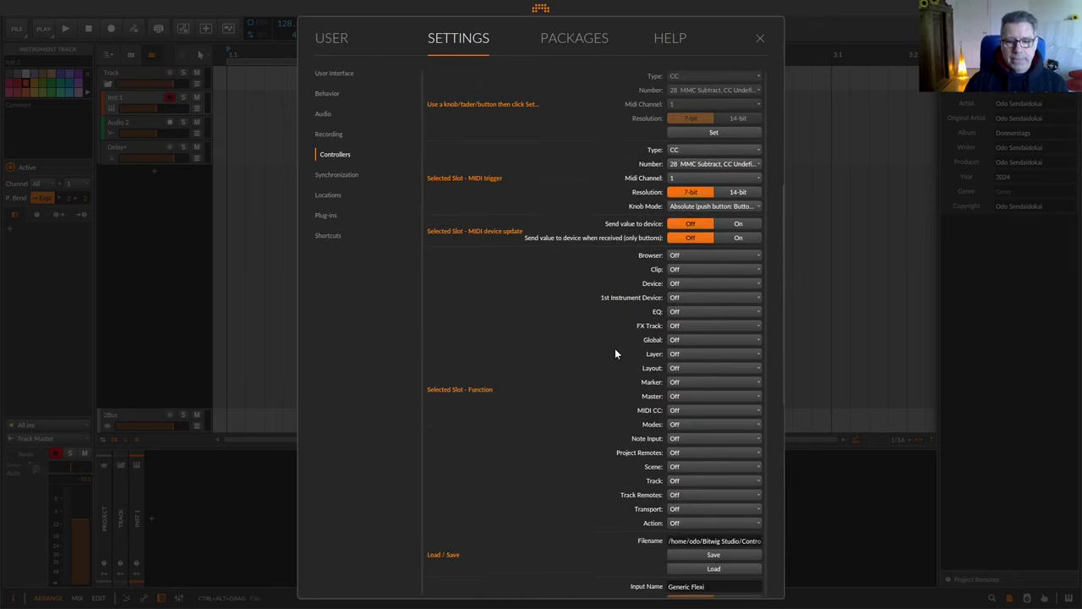
left_click(685, 509)
left_click(702, 247)
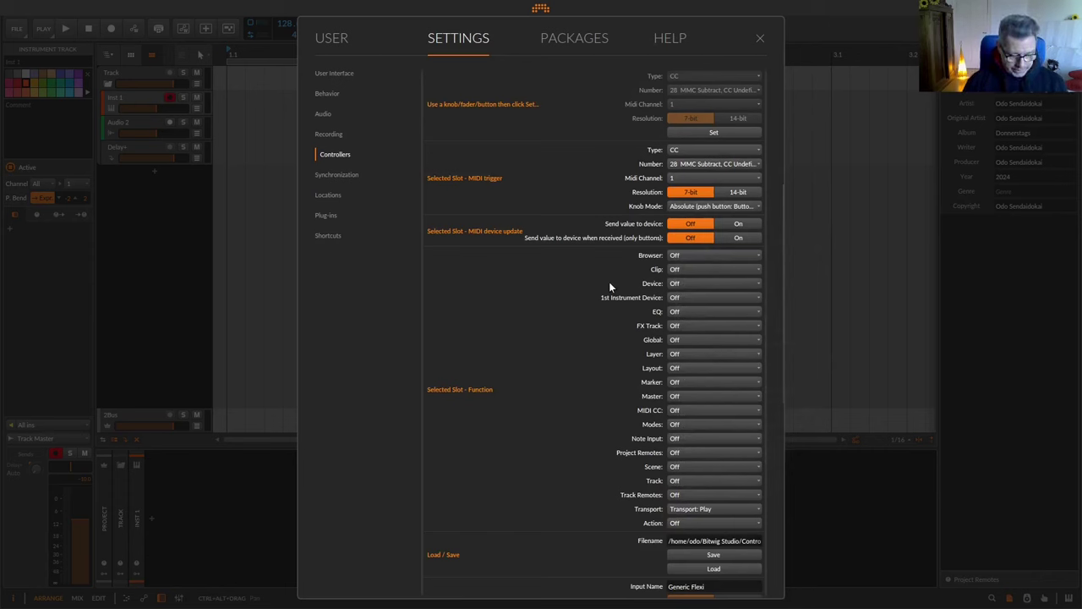
Step: Test the transport by starting and stopping playback twice
key("space")
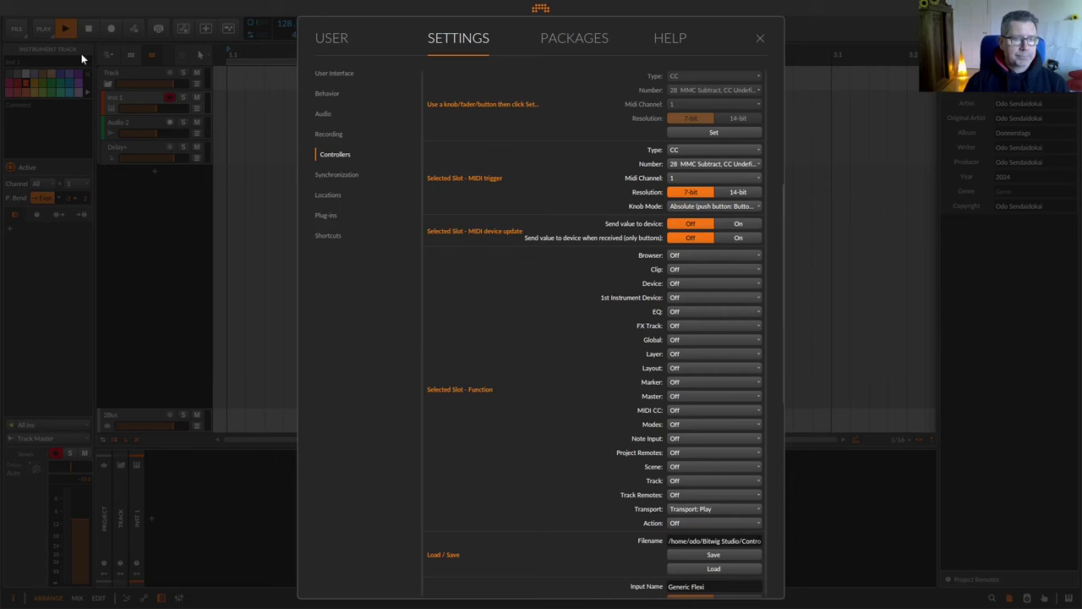
key("space")
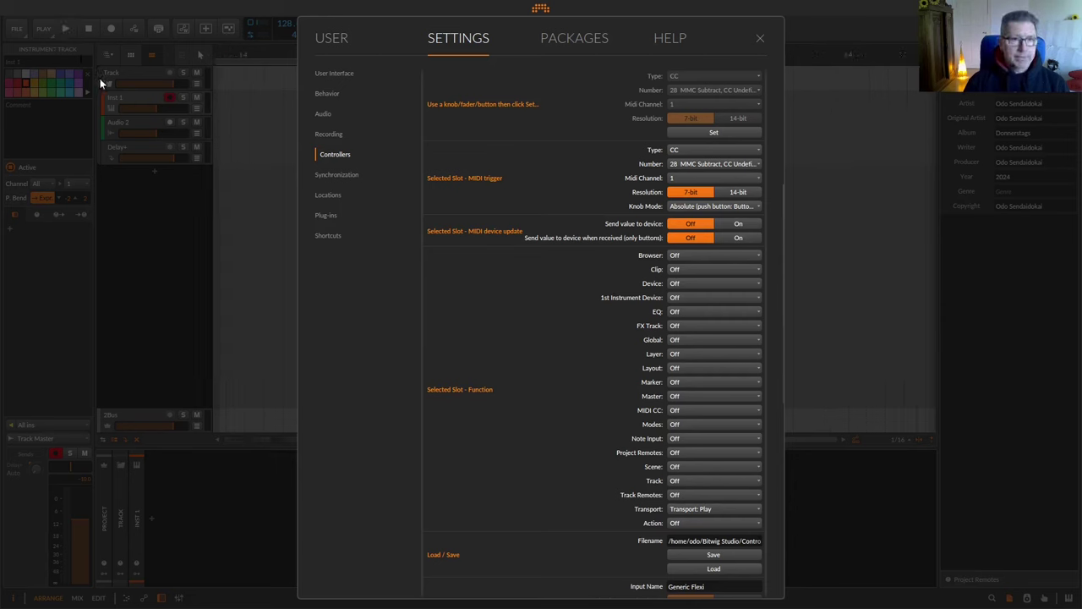
key("space")
key("space")
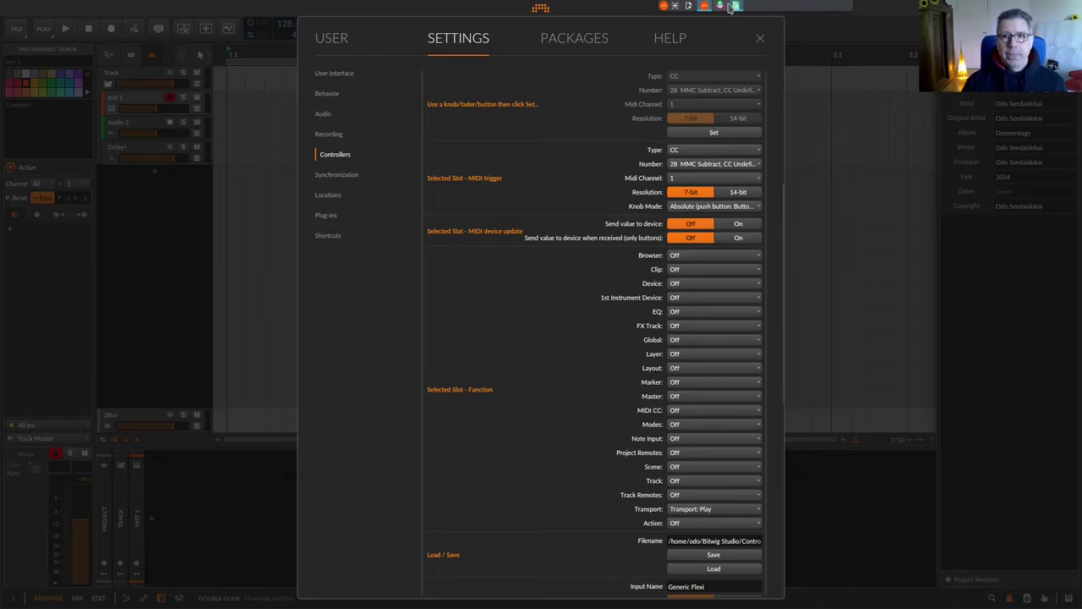
Step: Check the spreadsheet's Jump Beginning of Loopbar row, then set slot 50's MIDI trigger to note 50 on MIDI channel 2 in Bitwig Studio
left_click(734, 7)
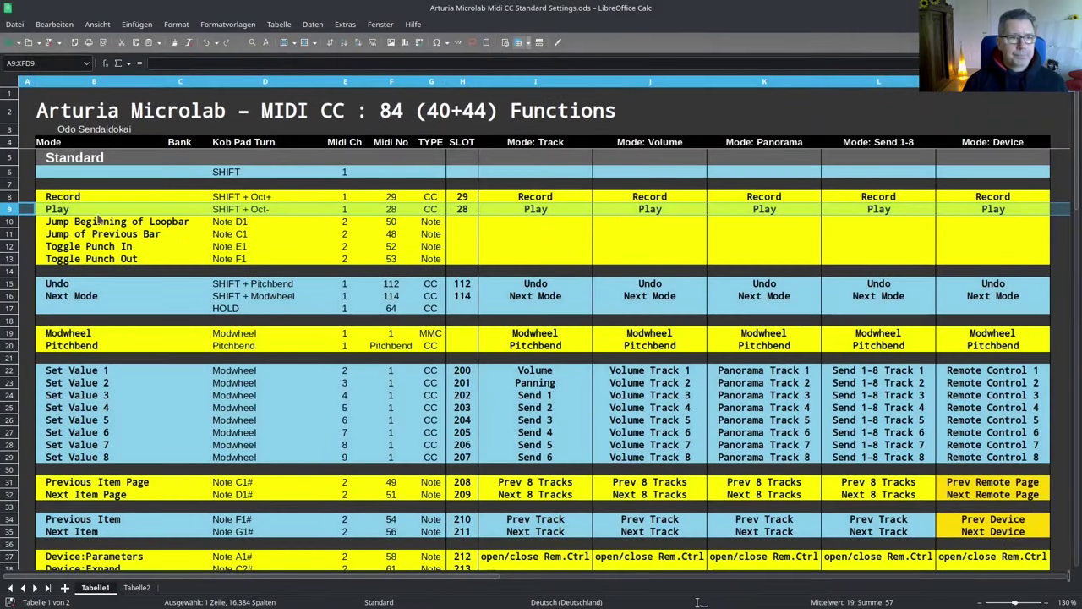
left_click(12, 222)
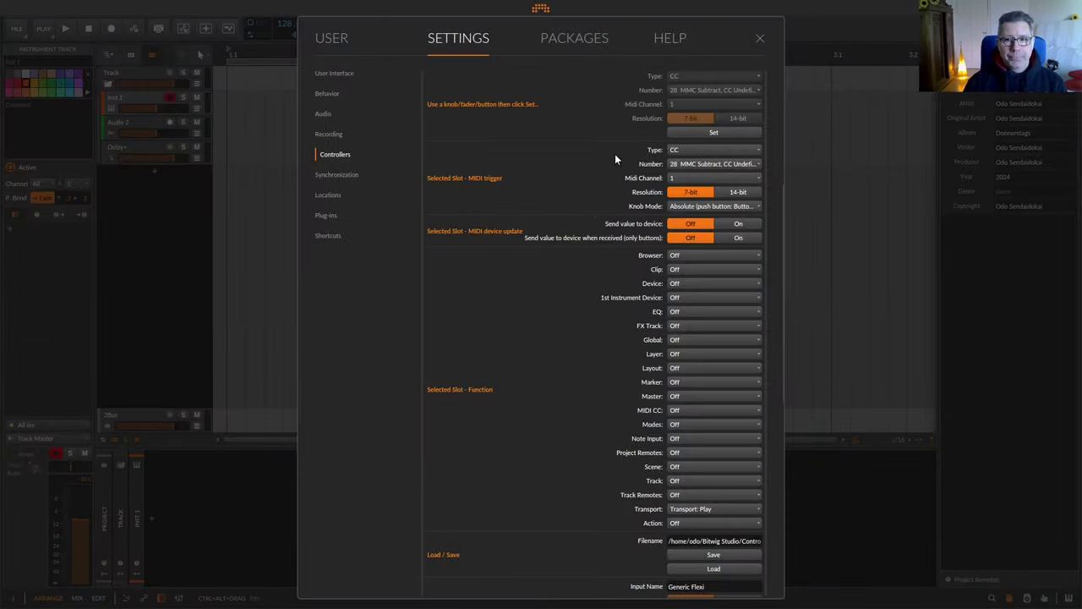
scroll(614, 154, "up", 2)
left_click(692, 142)
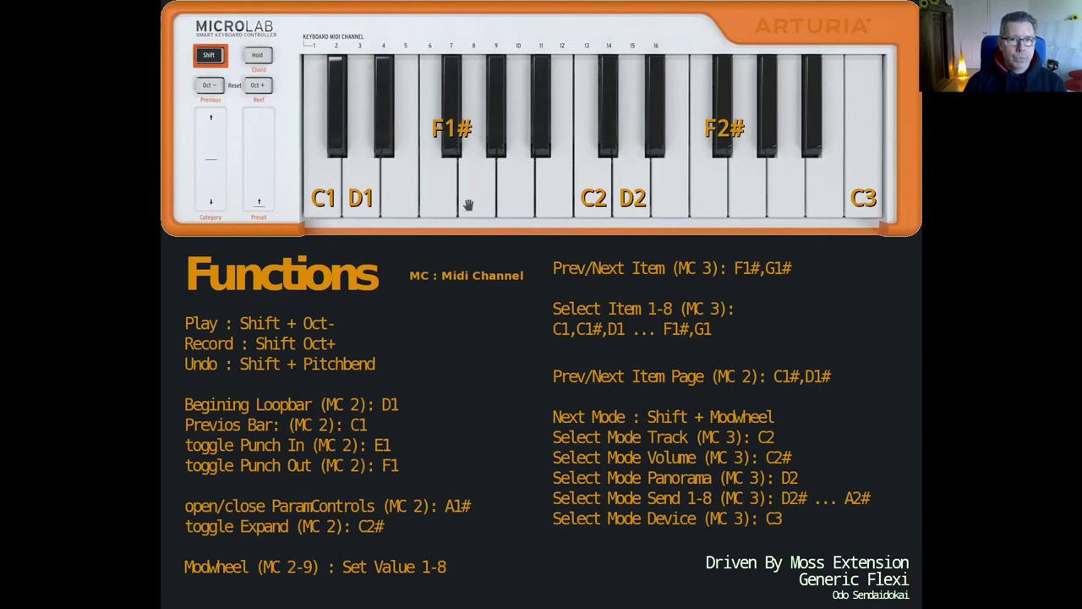
left_click(501, 209)
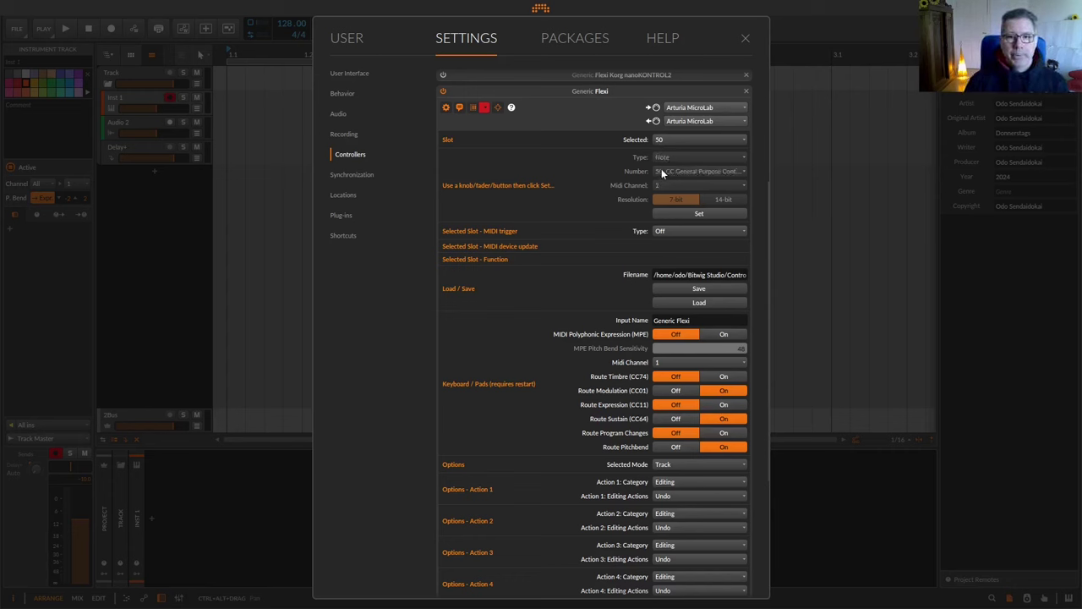
left_click(669, 215)
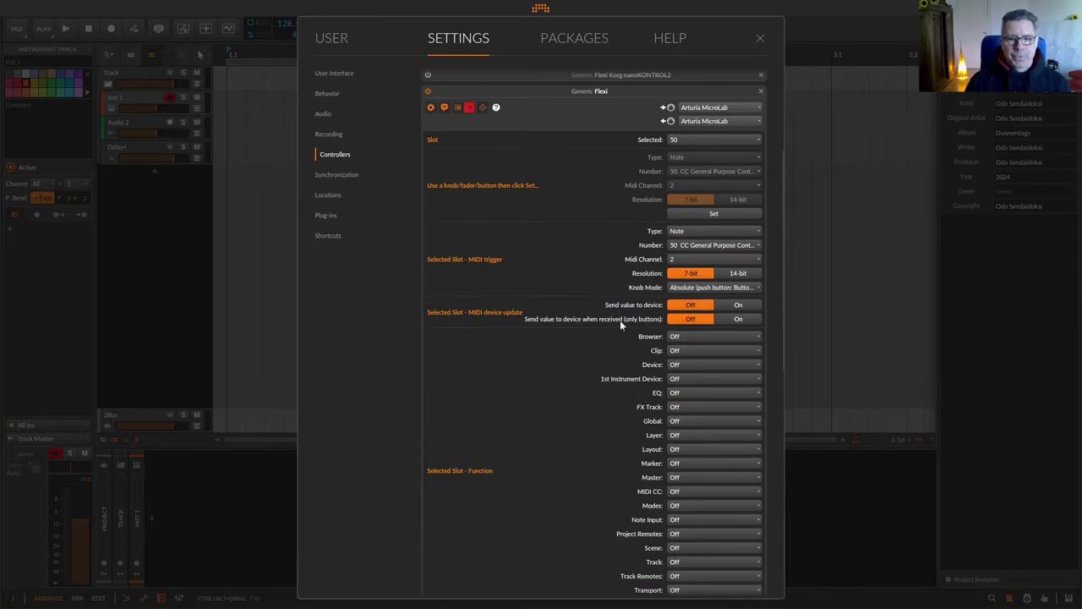
Step: Review the spreadsheet's Jump Beginning of Loopbar row, then look through the Clip functions available for slot 50 in Bitwig Studio
left_click(735, 3)
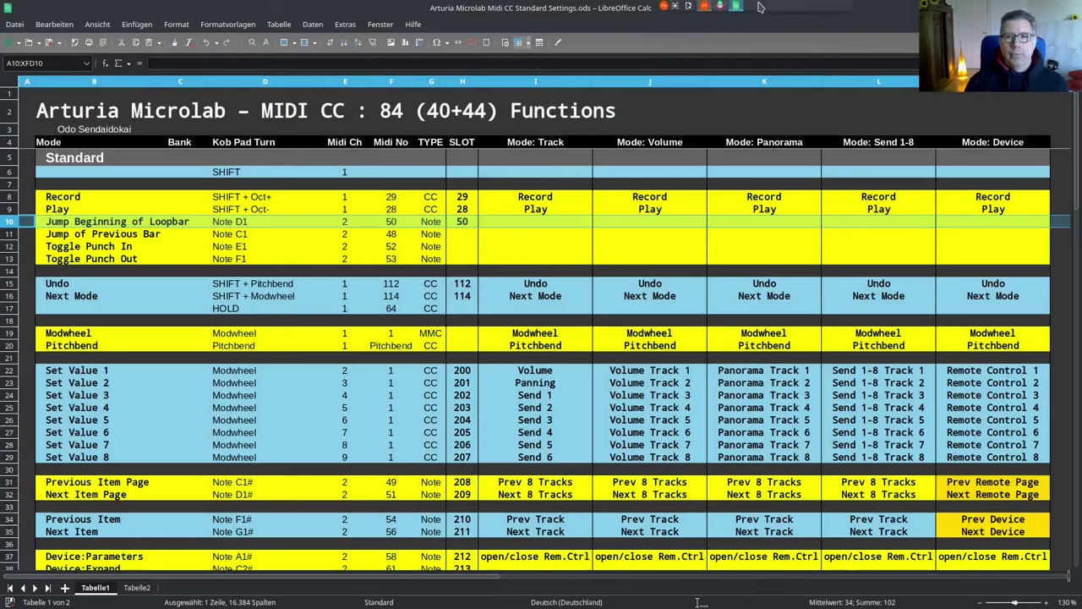
left_click(702, 8)
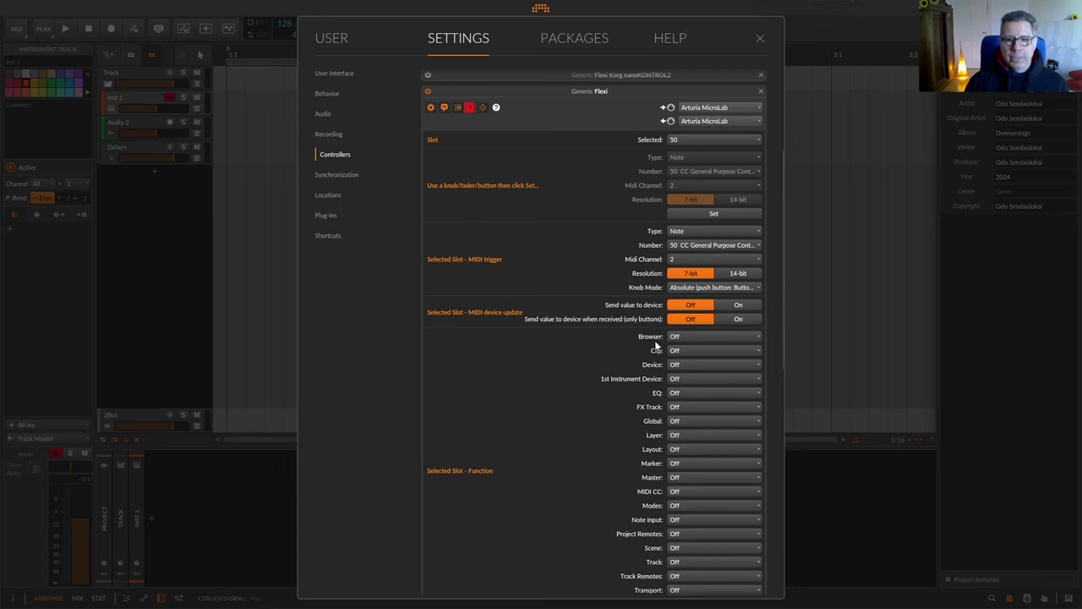
scroll(648, 362, "down", 3)
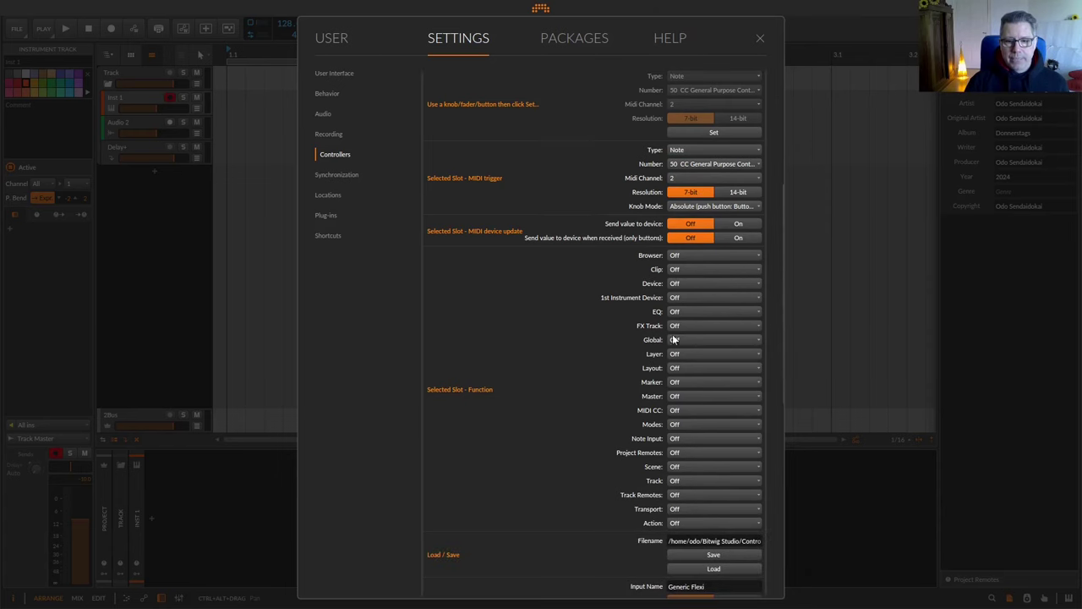
left_click(676, 271)
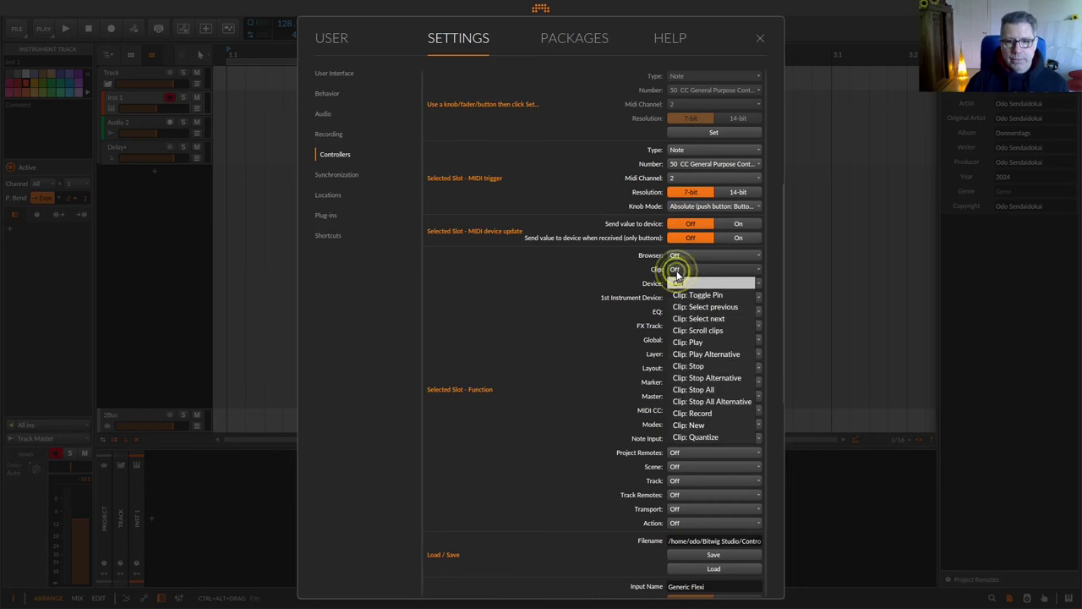
left_click(621, 267)
scroll(619, 339, "down", 3)
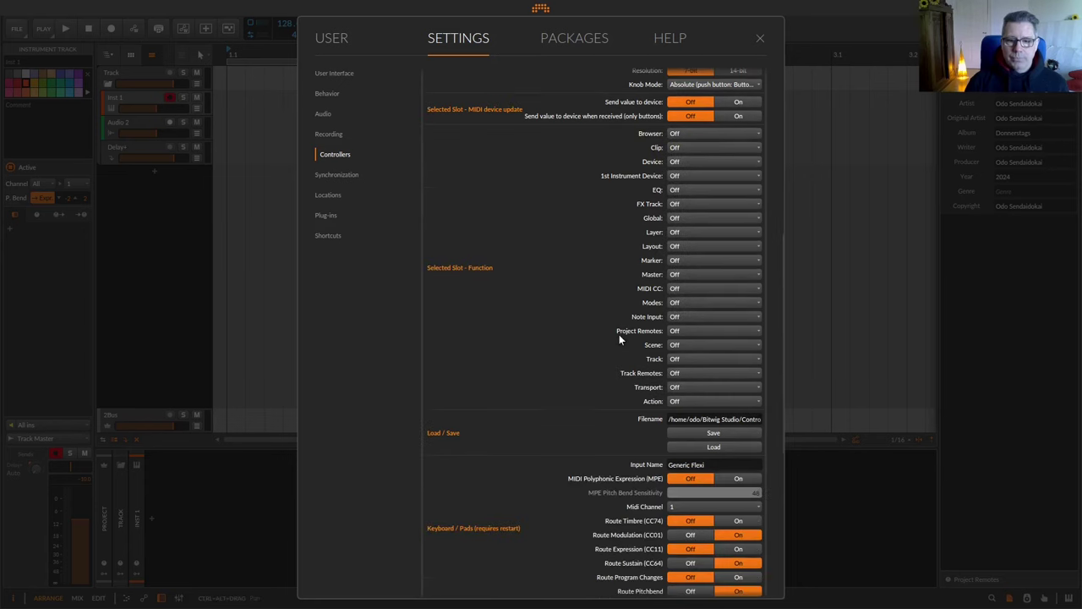
Step: Set Action 1's category to Arranger and its arranger action to Jump to Beginning of Arranger Loop
scroll(597, 444, "down", 5)
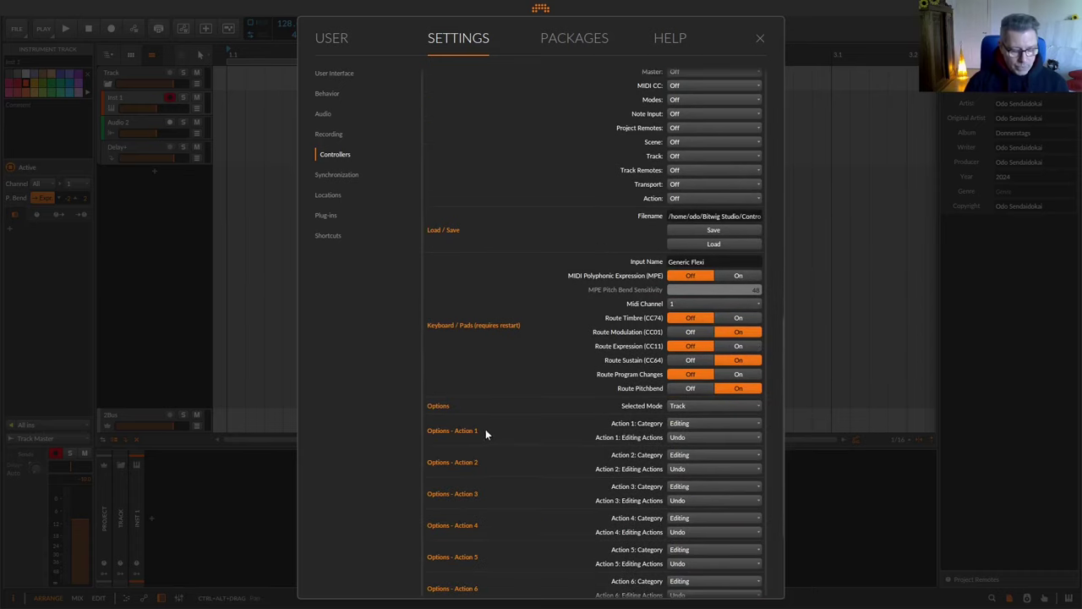
left_click(462, 445)
left_click(704, 422)
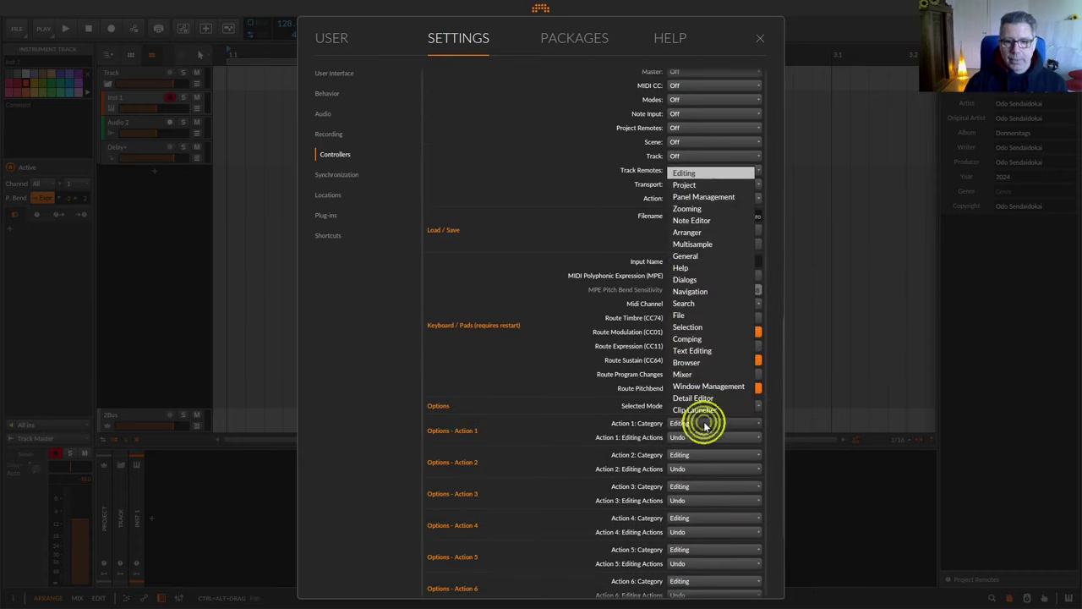
left_click(705, 231)
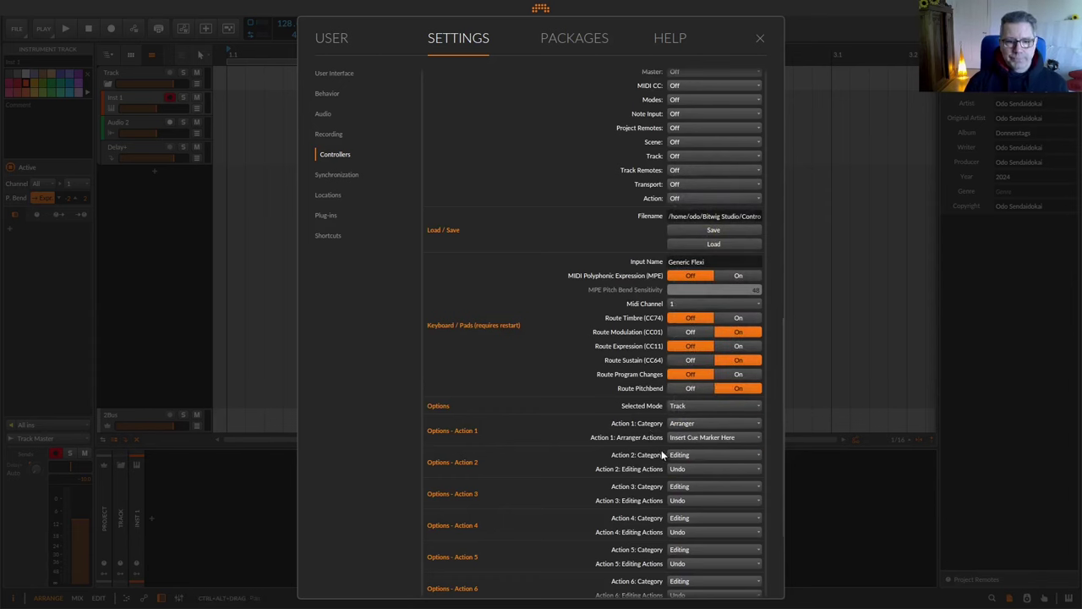
left_click(695, 438)
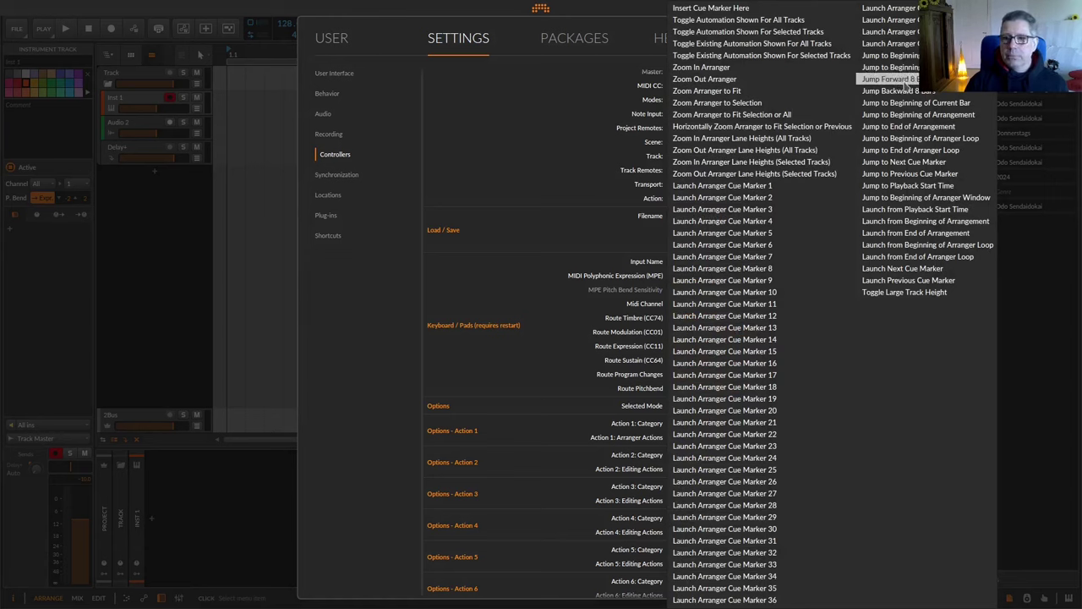
left_click(930, 138)
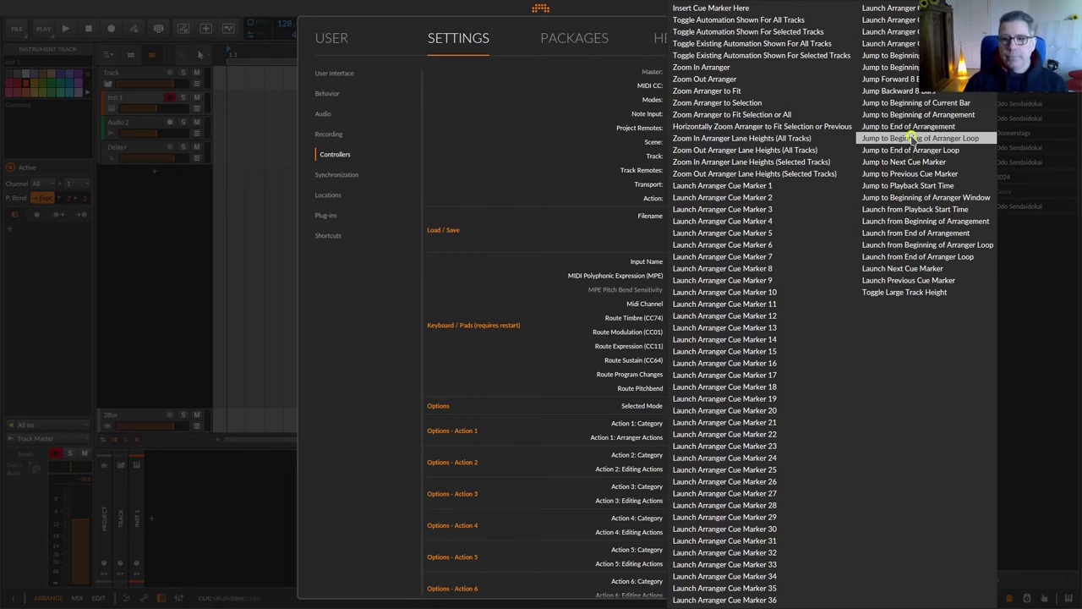
left_click(909, 137)
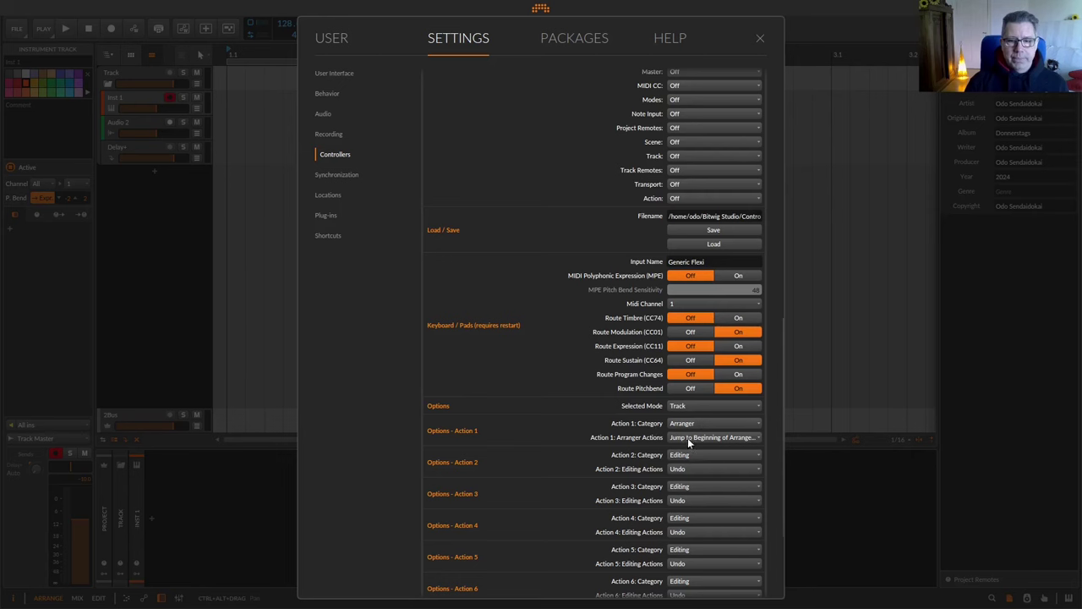
Step: Assign Action: Execute Action 1 as slot 50's function and review the slot's settings
scroll(590, 385, "up", 5)
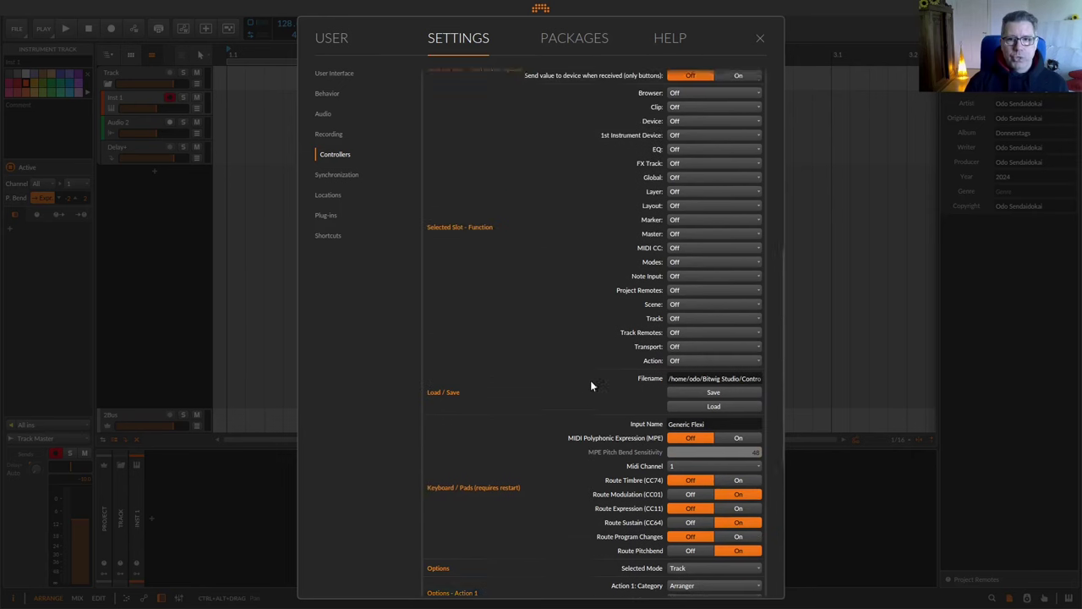
left_click(678, 400)
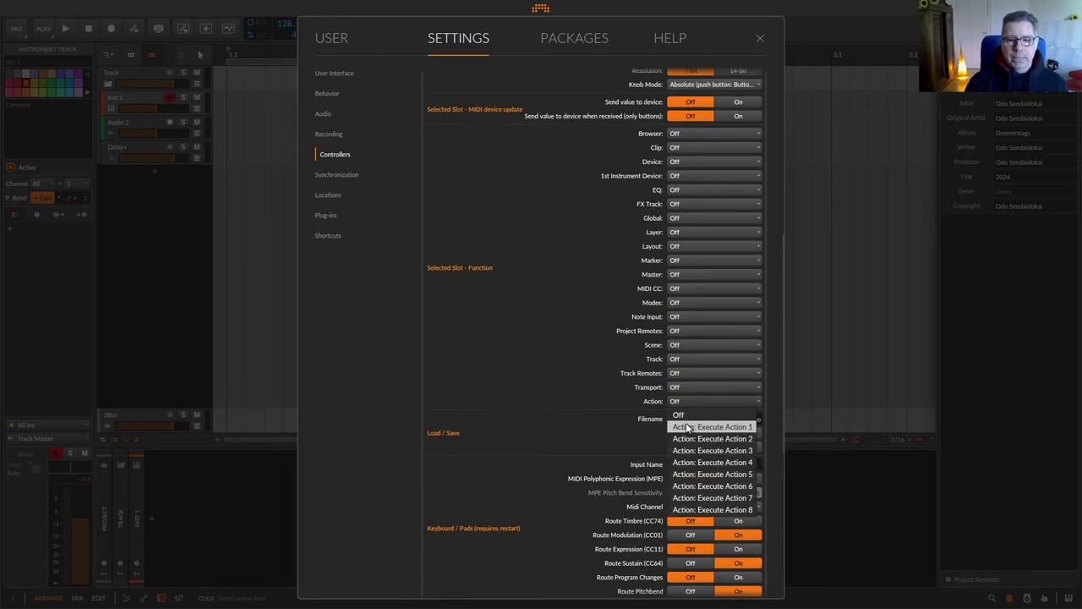
left_click(686, 426)
scroll(567, 322, "down", 3)
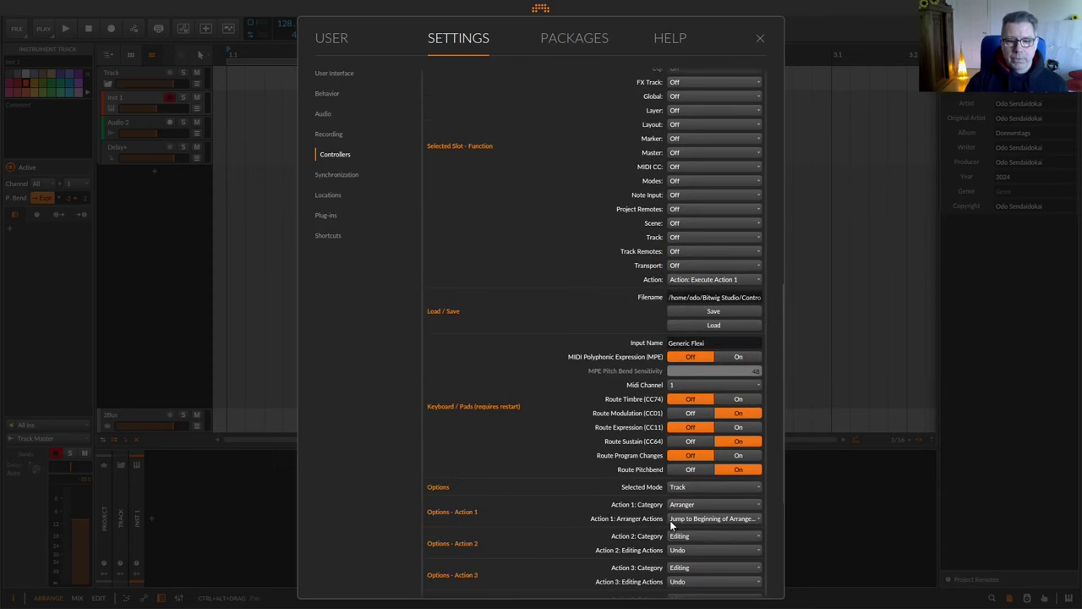
scroll(558, 398, "up", 5)
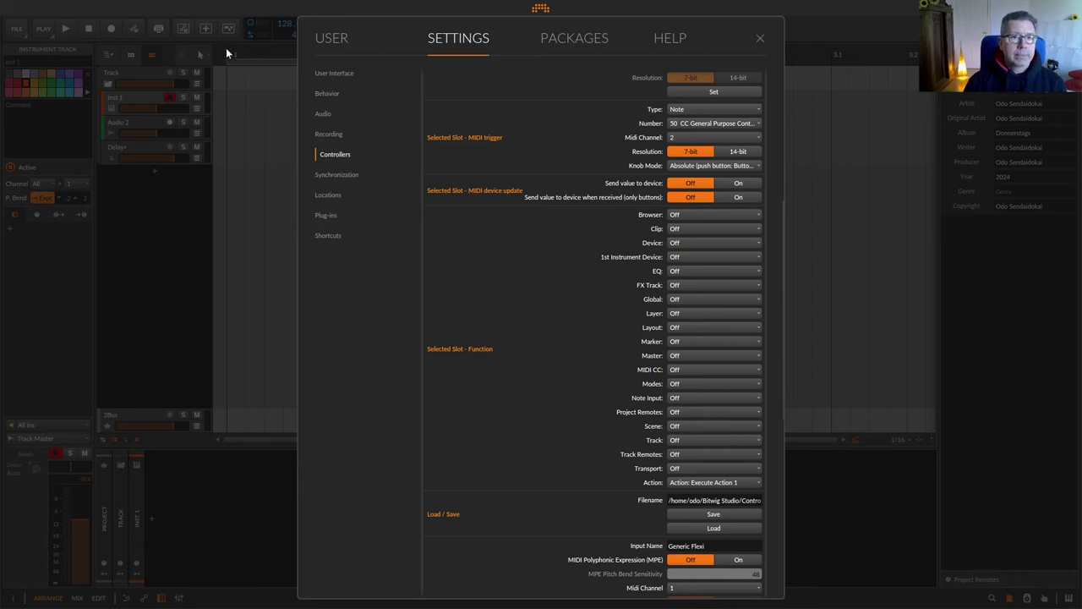
scroll(650, 294, "up", 3)
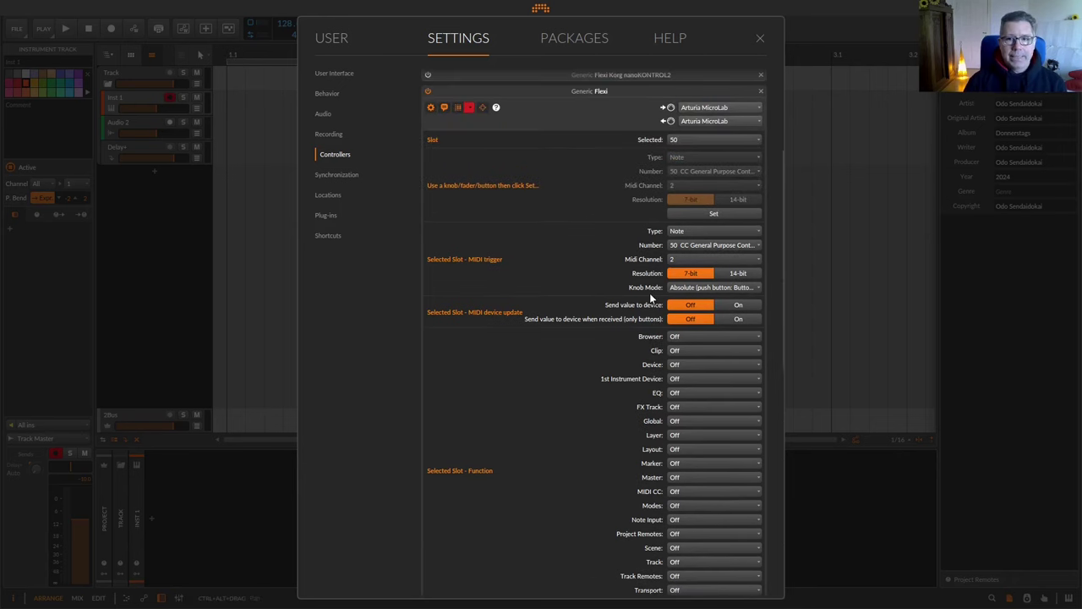
scroll(651, 295, "down", 5)
scroll(650, 294, "up", 2)
scroll(651, 297, "up", 4)
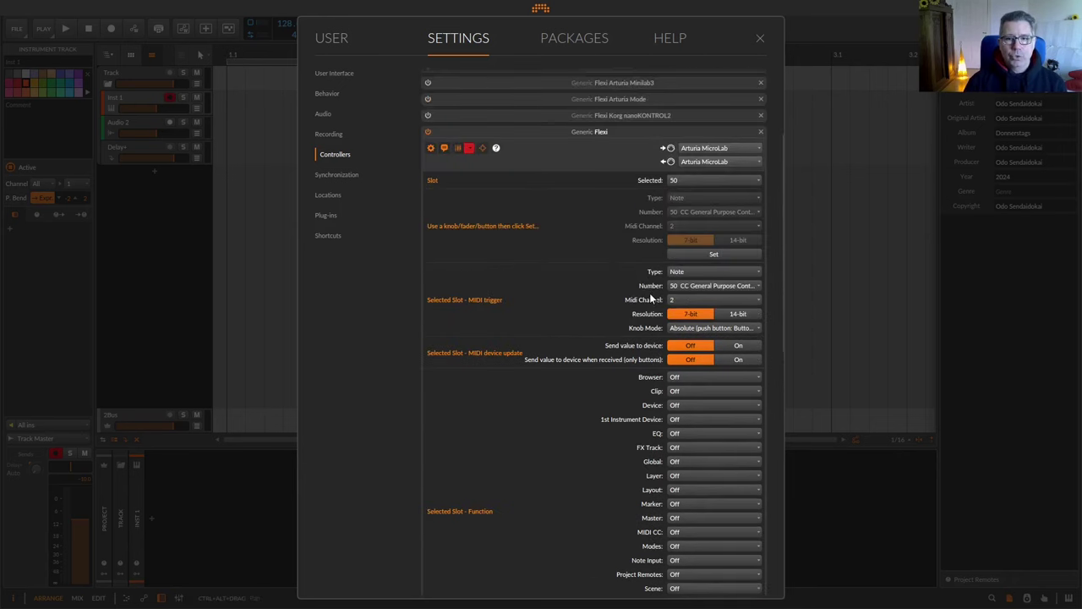
Step: Close the settings, start and stop playback, and test the jump back to the beginning of the loop
left_click(760, 40)
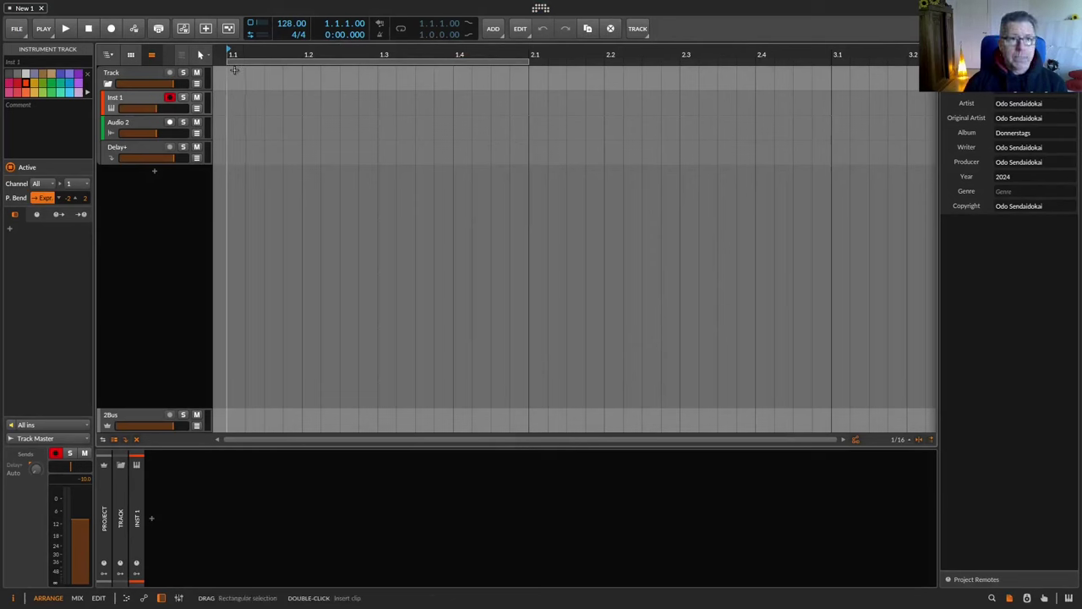
key("space")
key("space")
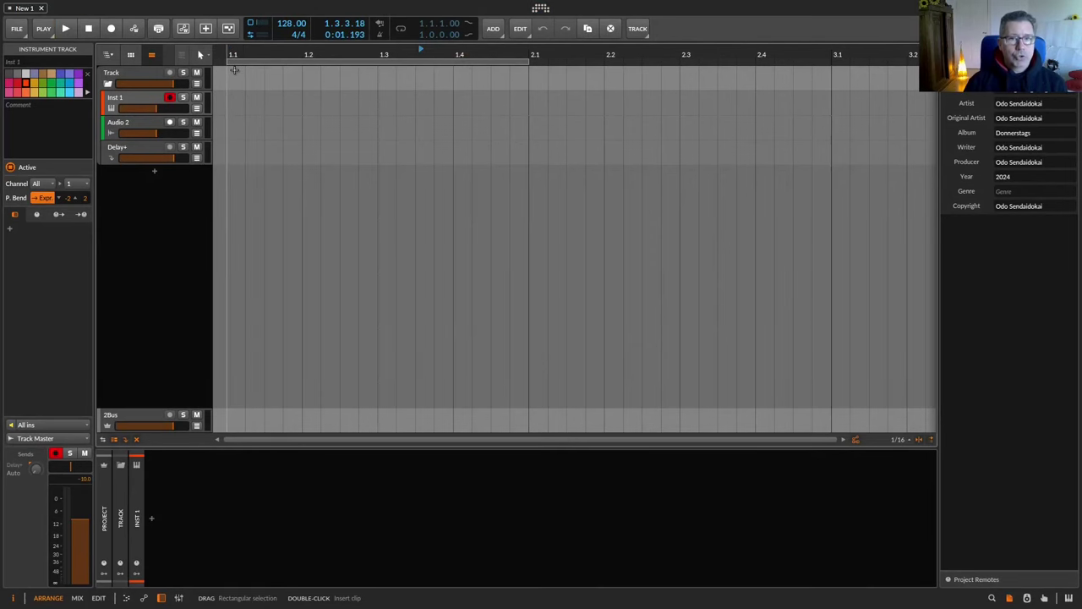
key("Home")
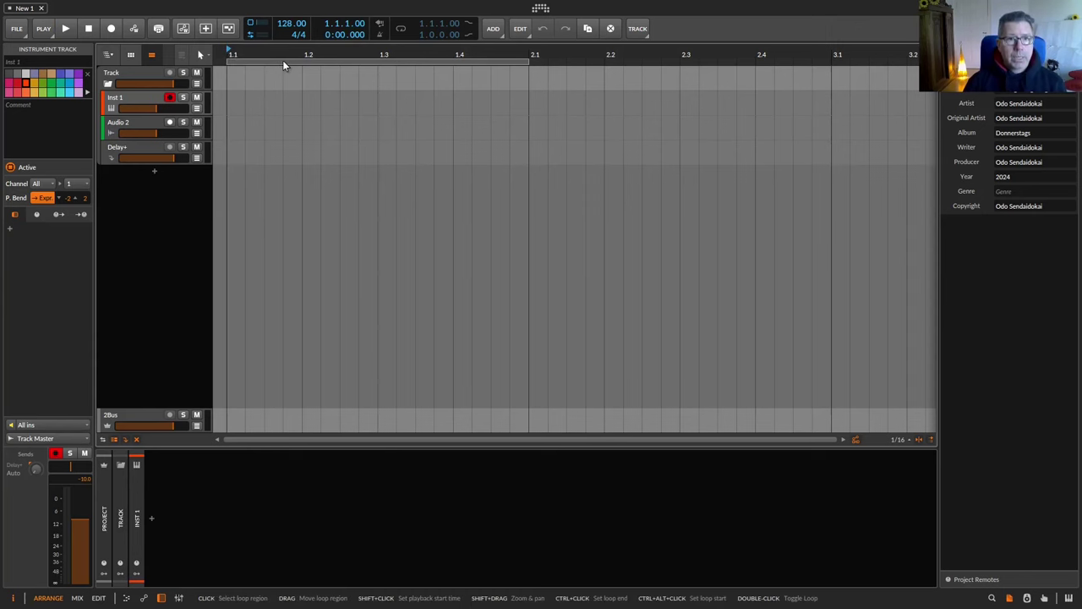
Step: Move the arranger loop region to position 1.4.1.00 and test playback and jumping to the loop's beginning
left_click_drag(282, 60, 502, 59)
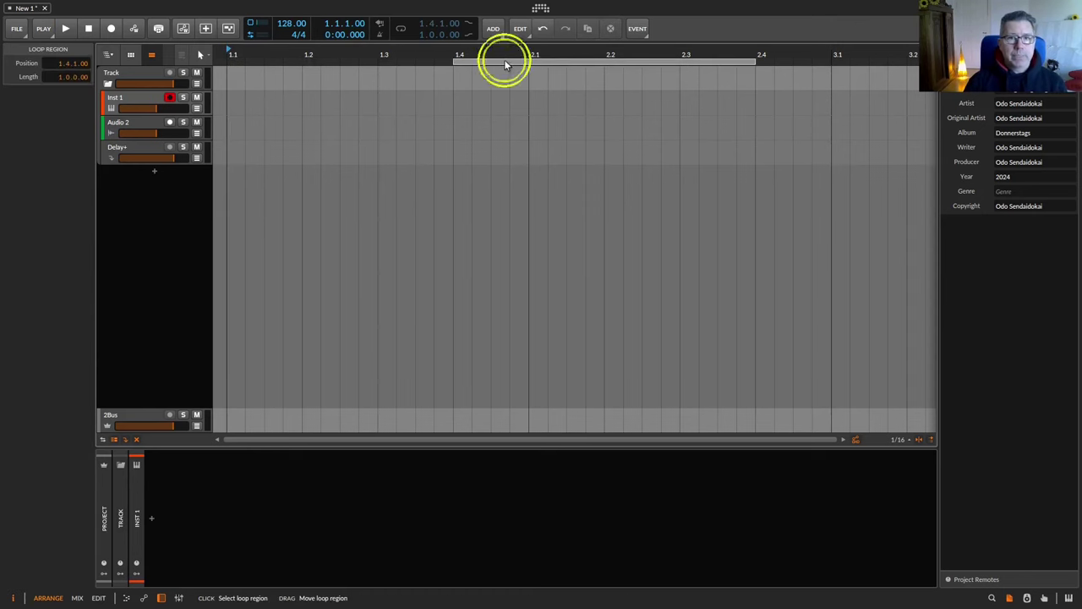
left_click(456, 54)
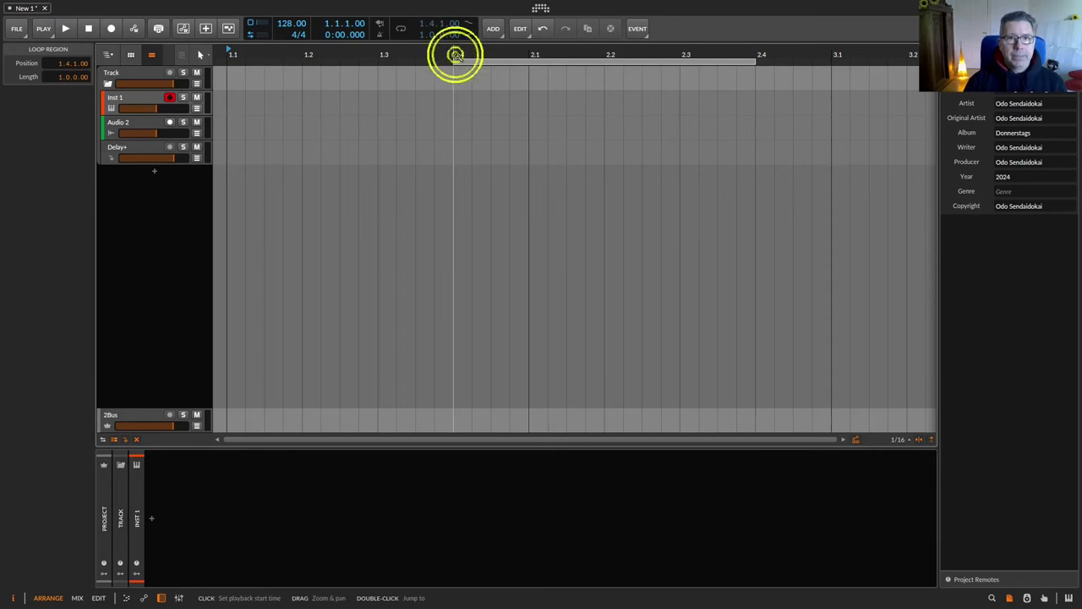
key("space")
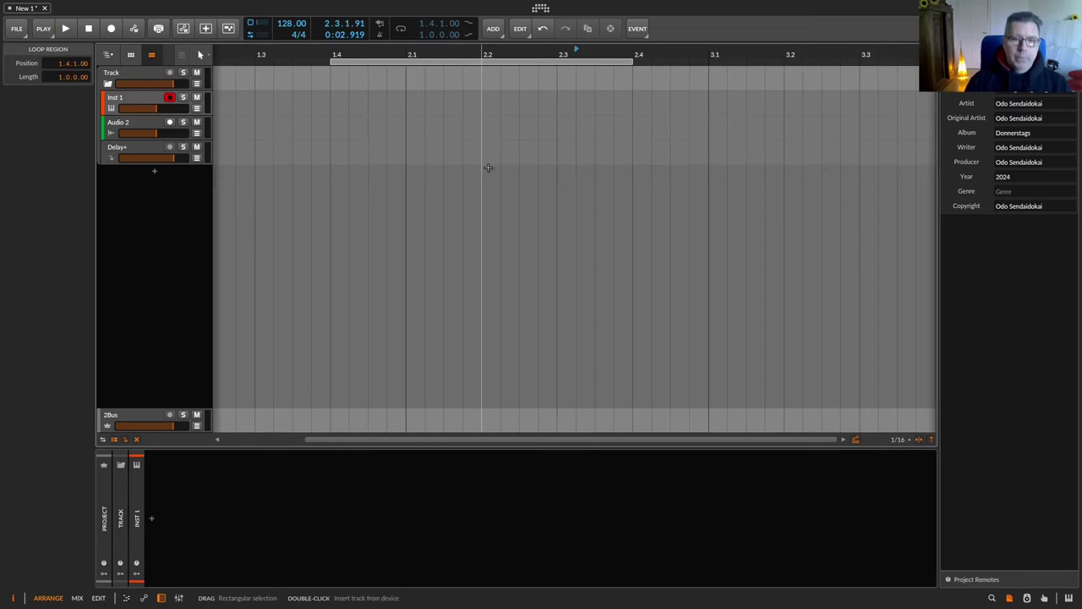
key("space")
key("space")
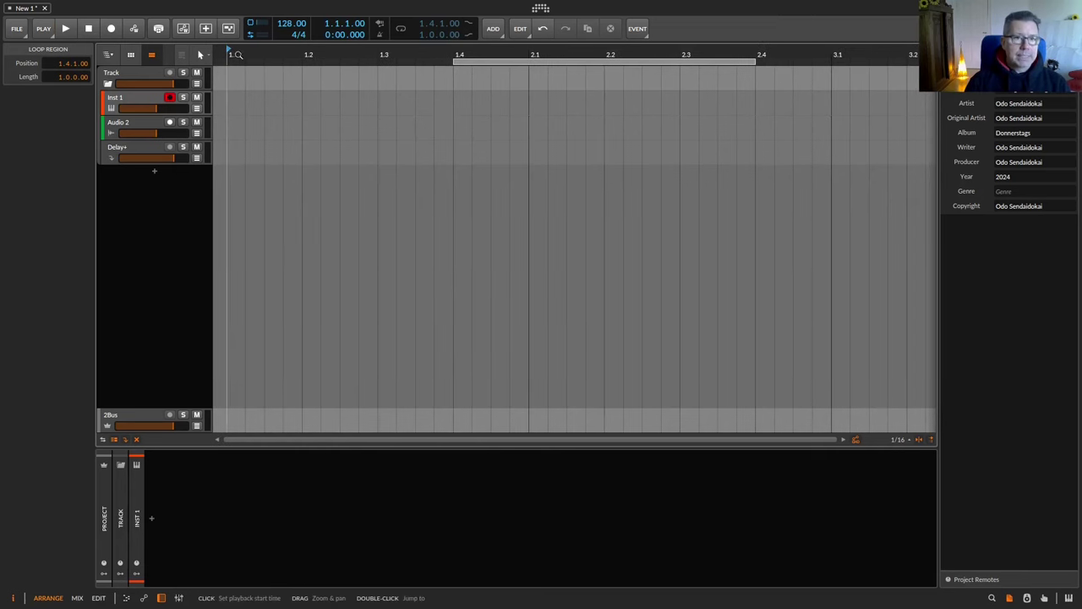
left_click(457, 55)
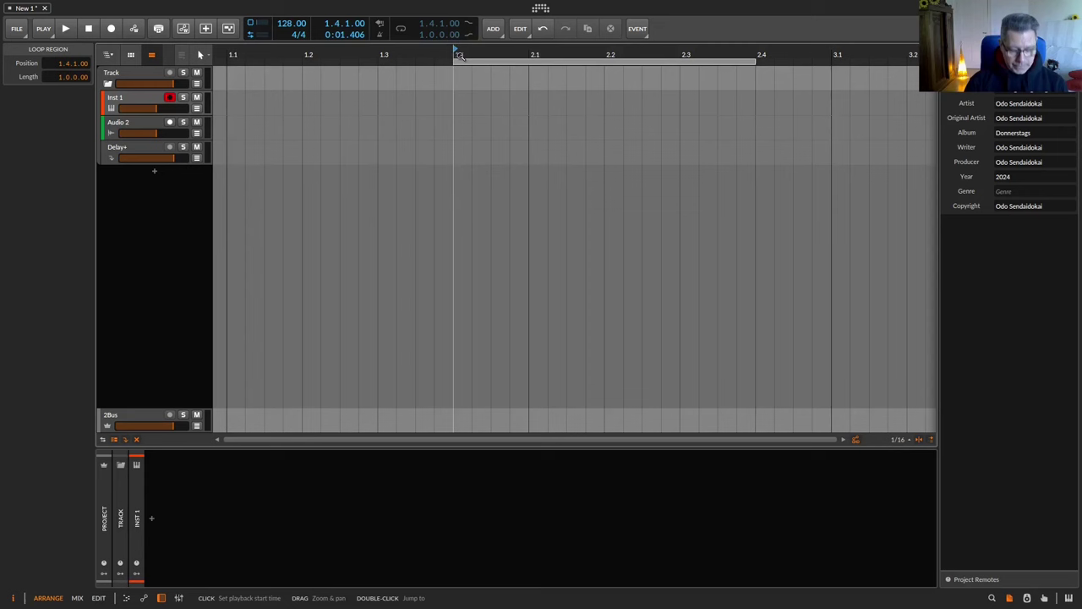
key("space")
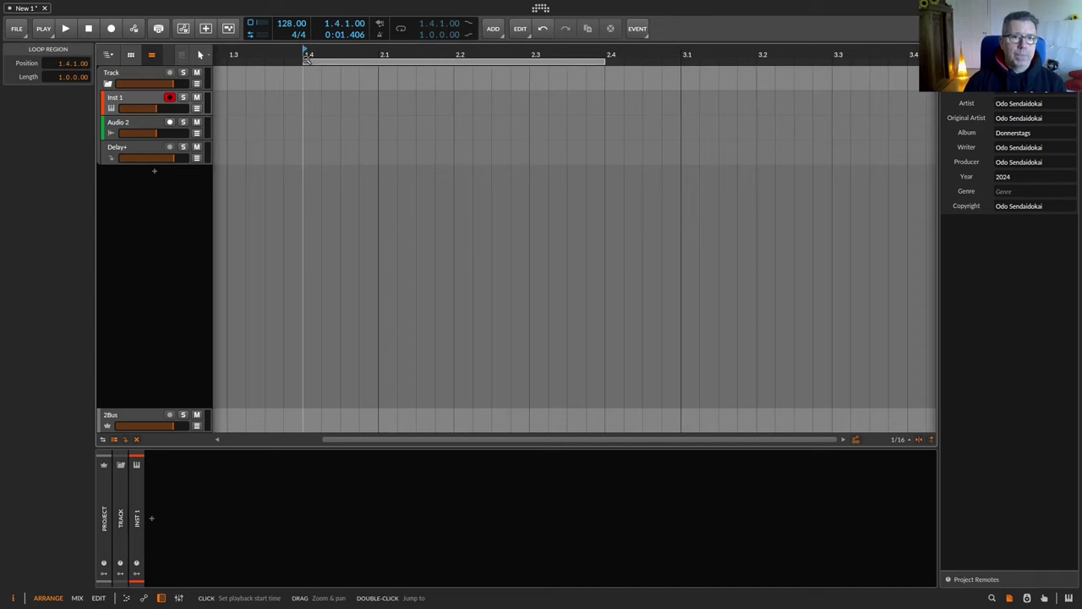
Step: Reopen the controller settings and save the Flexi configuration, overwriting Arturia Microlabs Mode.properties
left_click(540, 8)
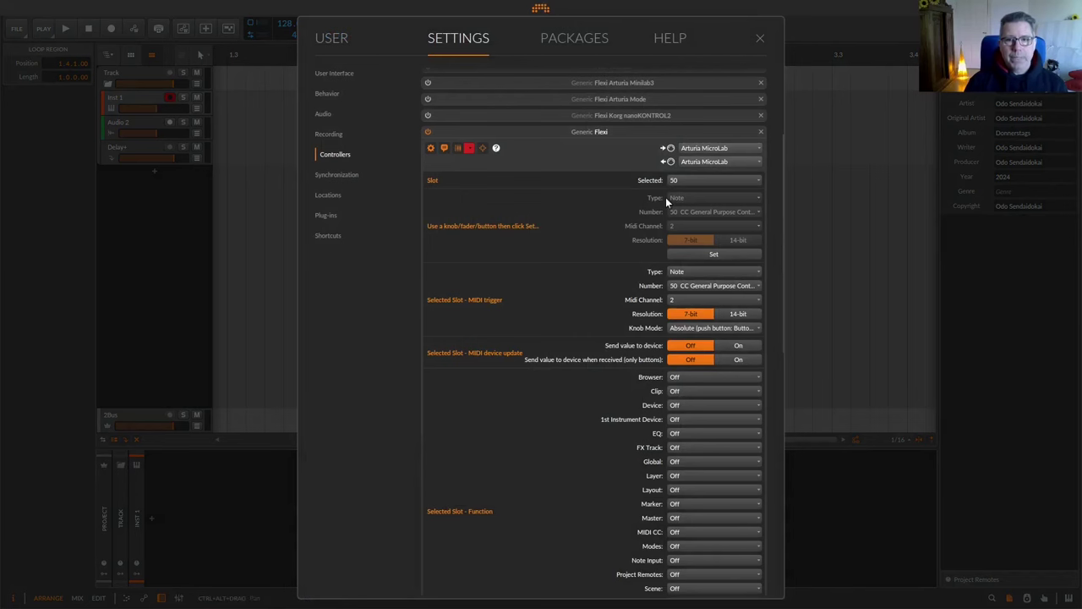
scroll(617, 226, "down", 5)
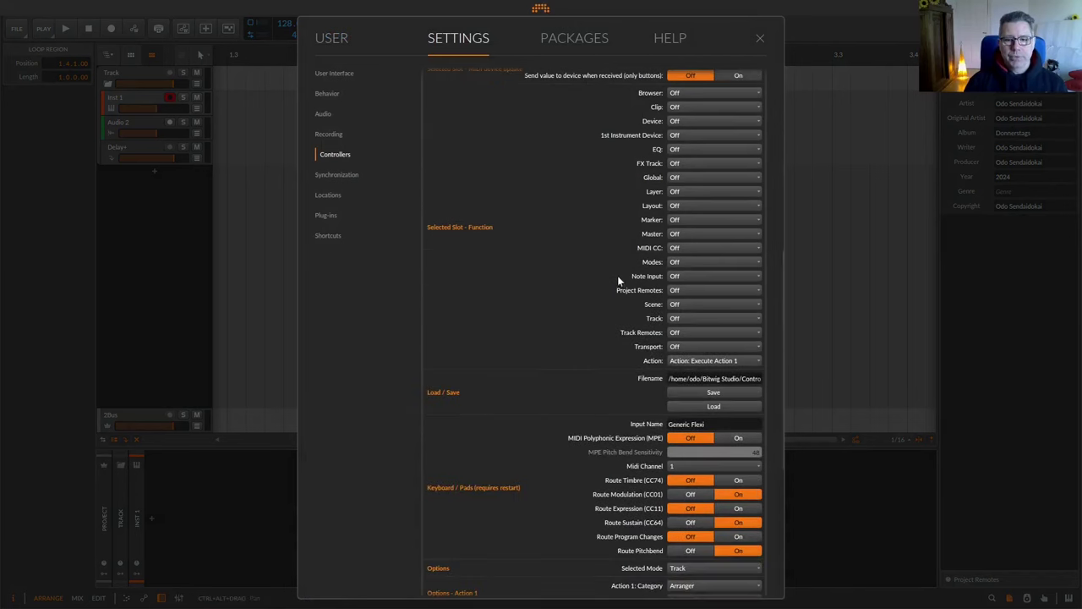
left_click(701, 393)
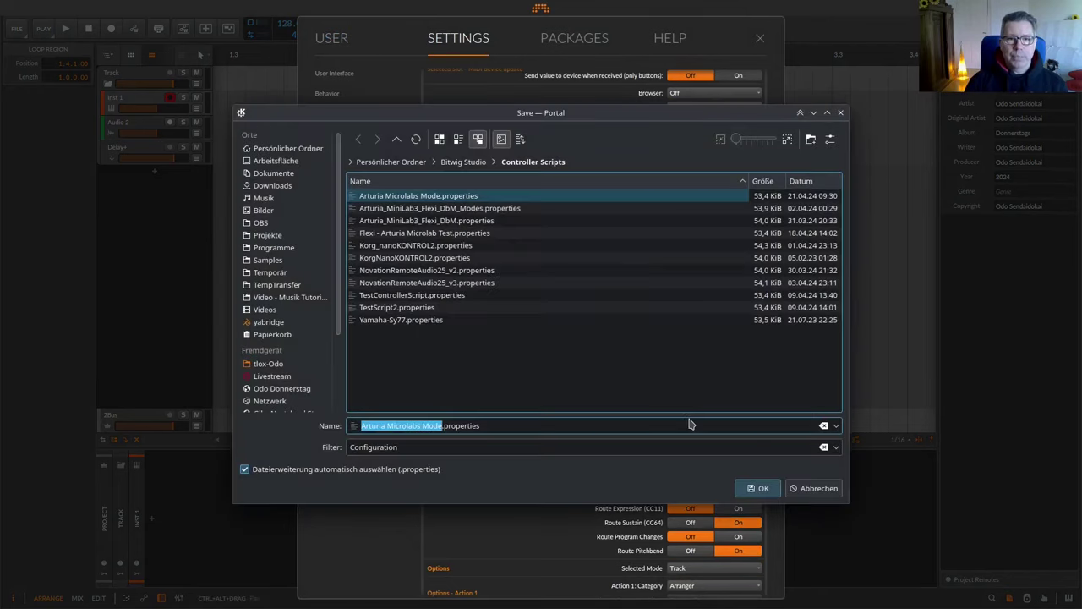
left_click(761, 488)
left_click(635, 332)
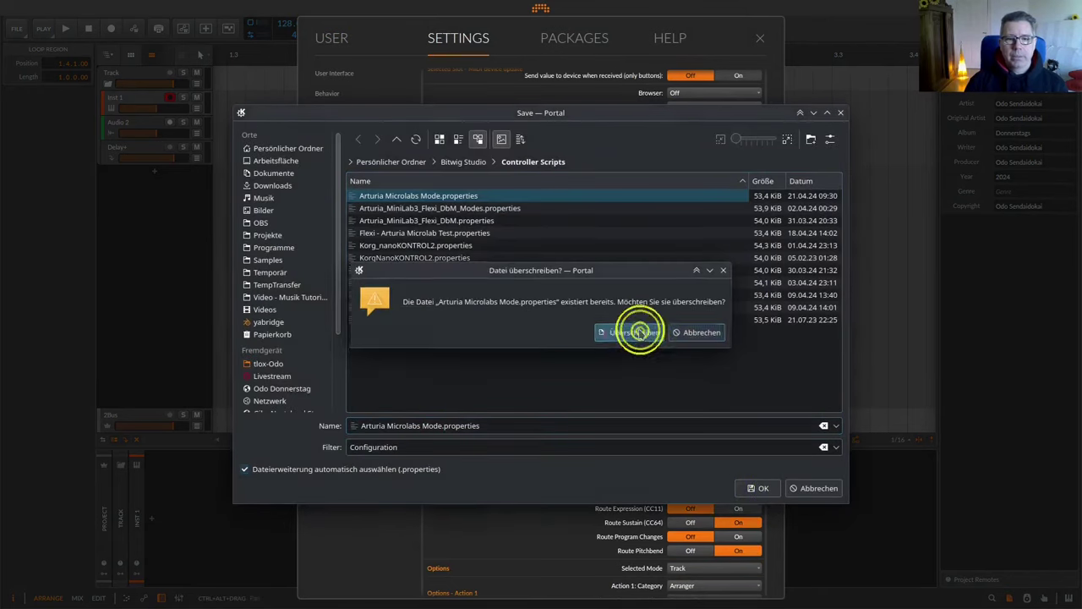
scroll(594, 220, "up", 4)
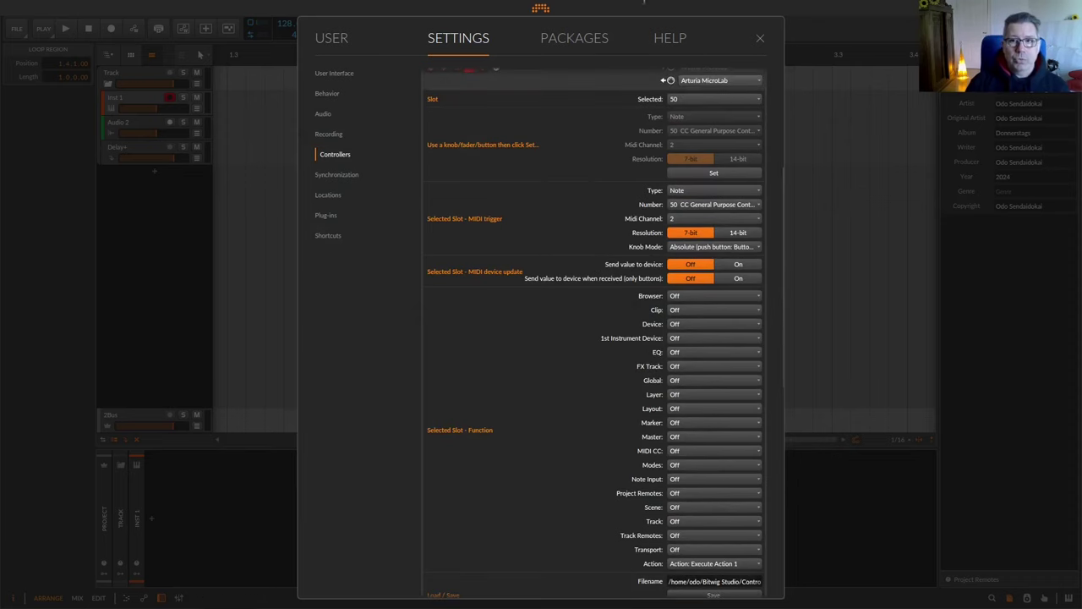
Step: Switch to the spreadsheet and correct the function name in cell B11 to "Jump to Previous Bar"
left_click(739, 6)
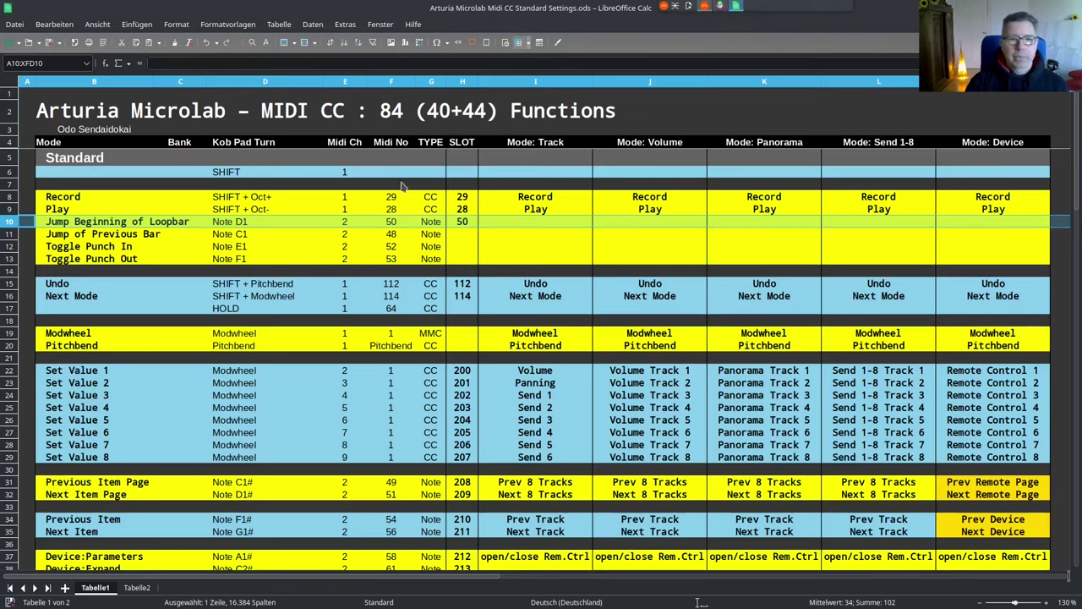
left_click(12, 235)
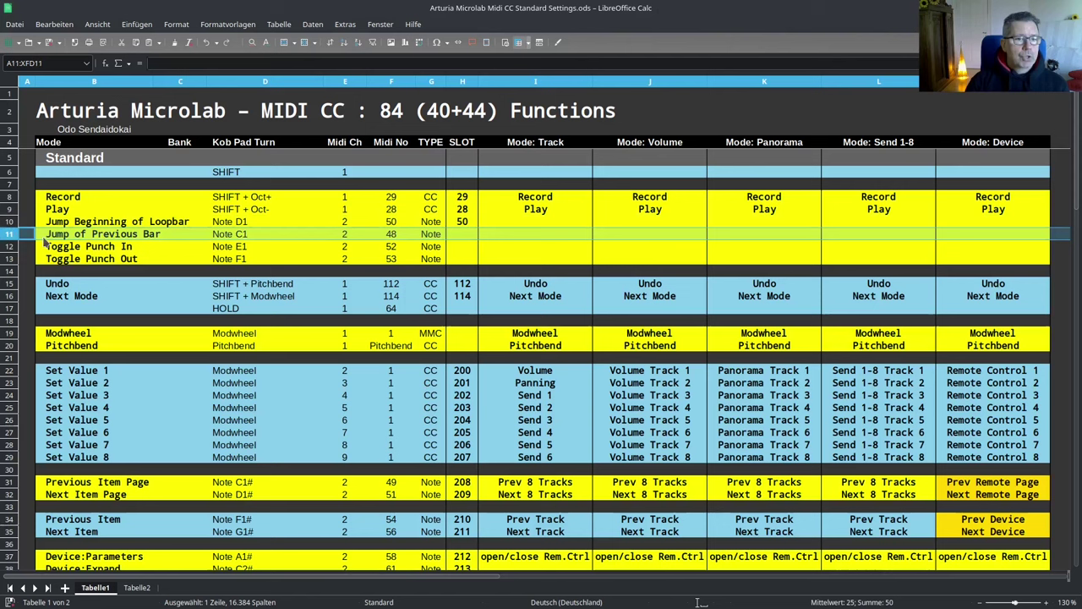
double_click(85, 237)
key("BackSpace")
key("BackSpace")
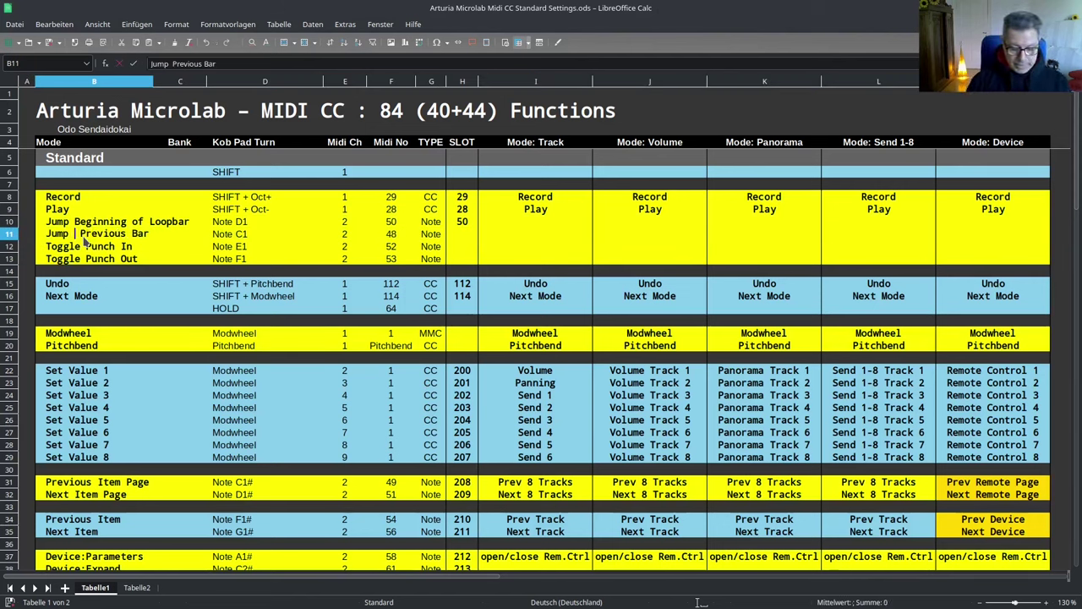
type("to")
key("Return")
left_click(84, 236)
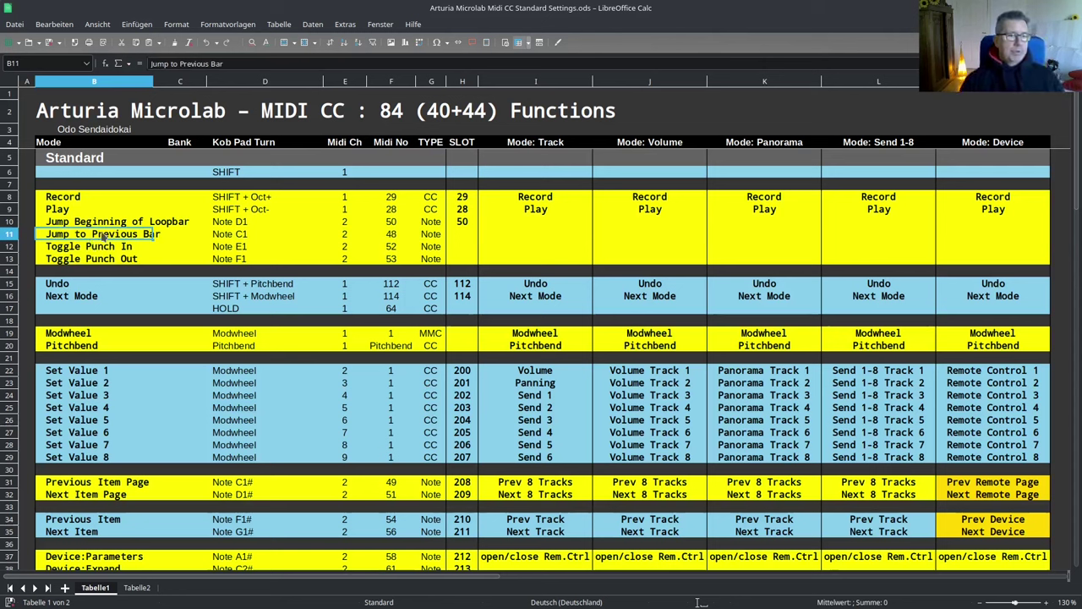
Step: Enter slot number 48 in cell H11 for the Jump to Previous Bar function
left_click(464, 238)
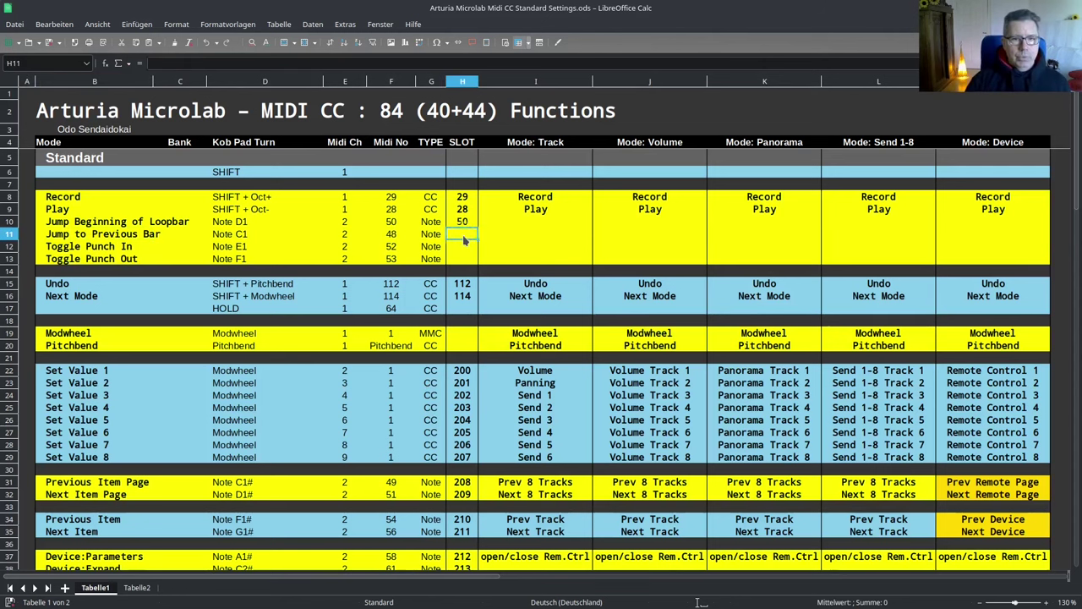
type("48")
key("Return")
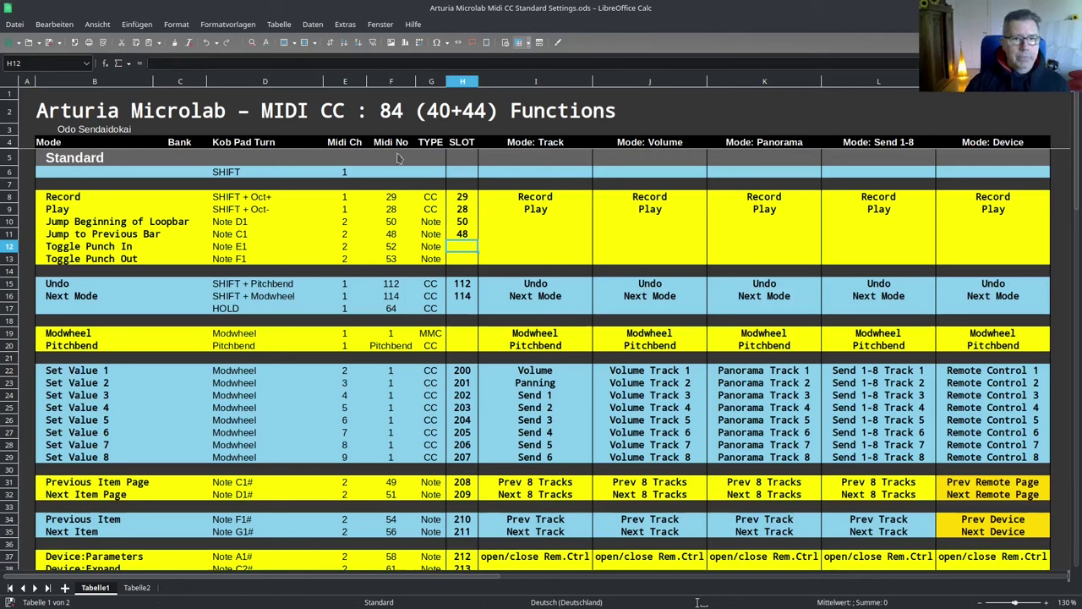
left_click(359, 238)
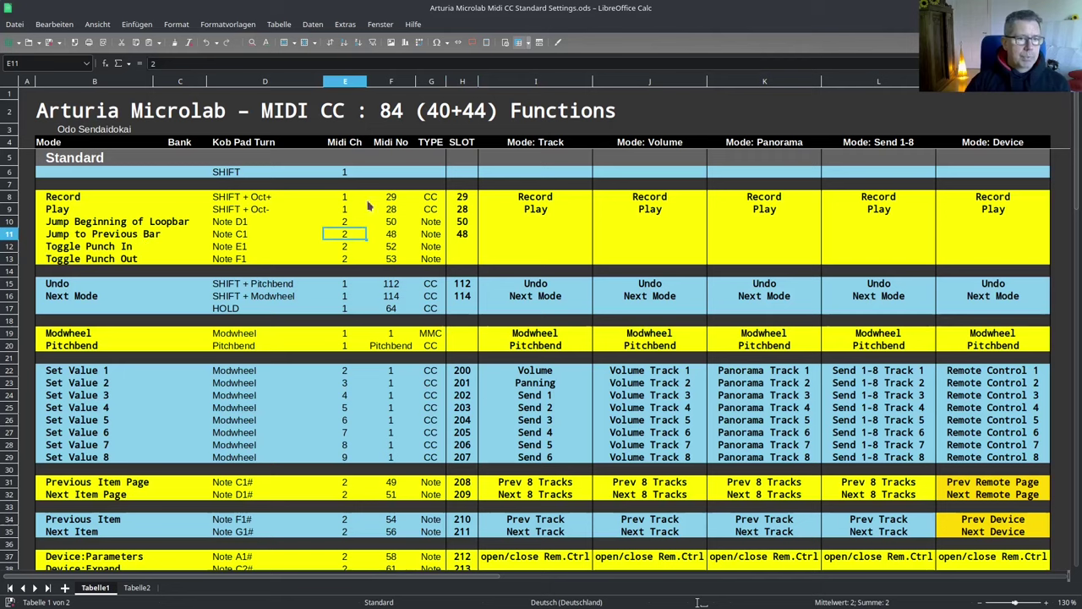
Step: Switch to Bitwig Studio, select Flexi slot 48 and assign it the received MIDI trigger Note 48 on channel 2
left_click(705, 6)
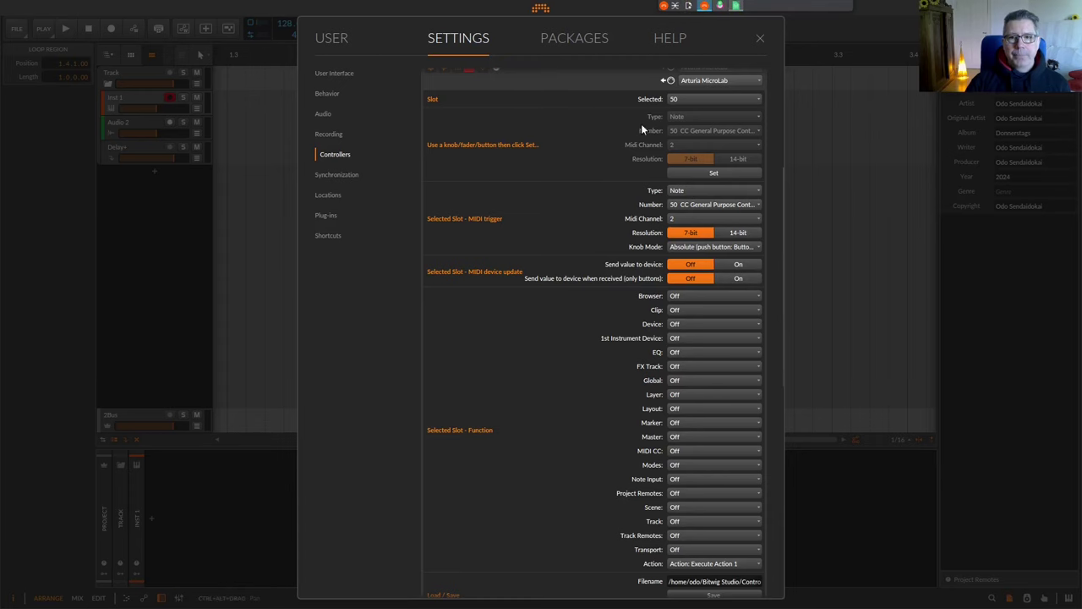
scroll(639, 129, "up", 5)
scroll(661, 265, "down", 2)
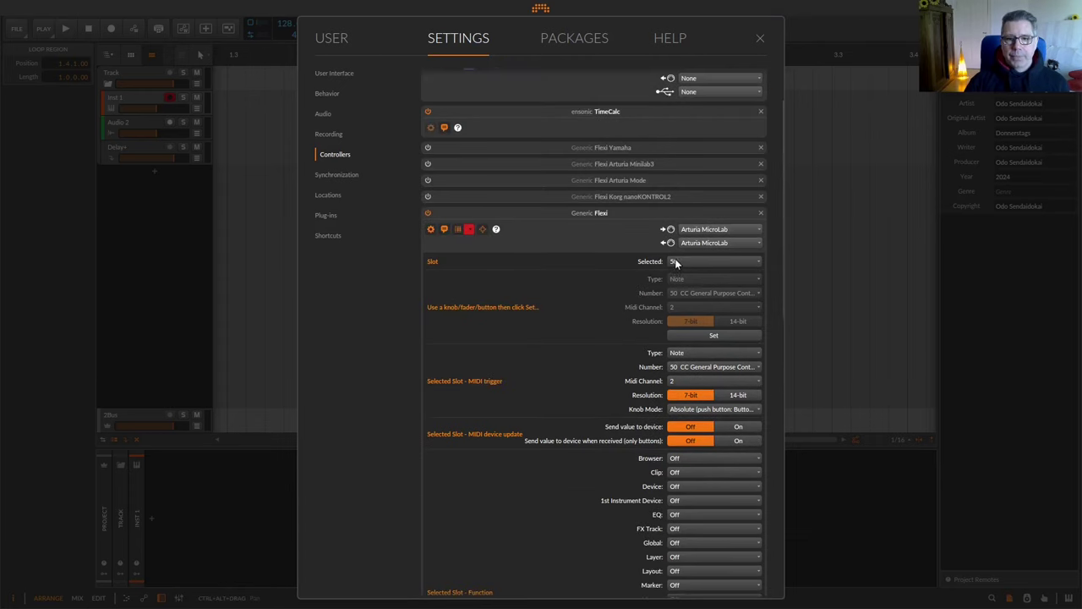
left_click(676, 262)
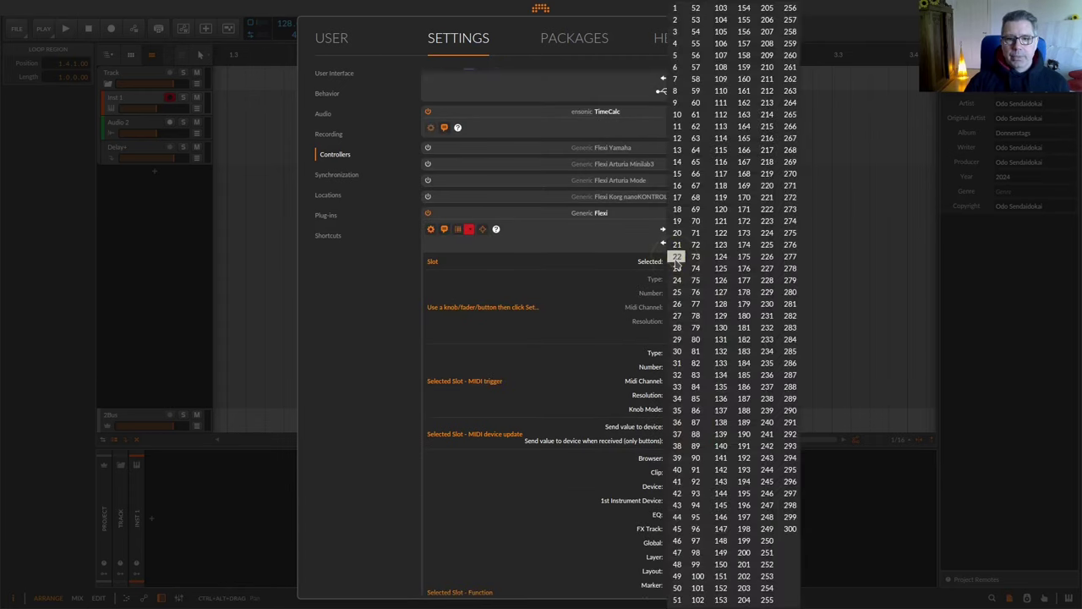
left_click(678, 564)
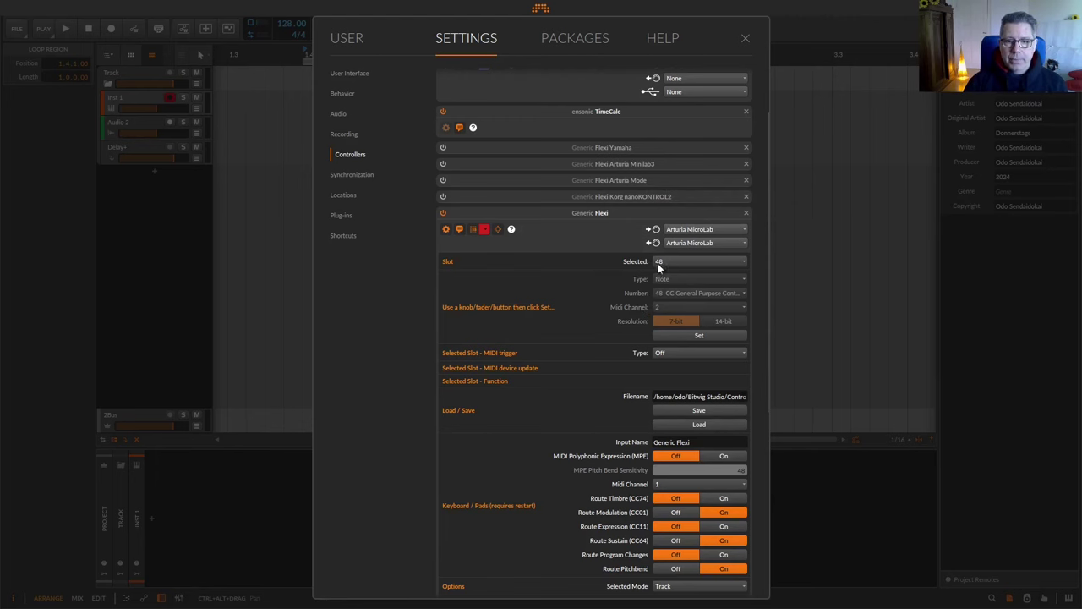
left_click(675, 337)
scroll(636, 321, "down", 5)
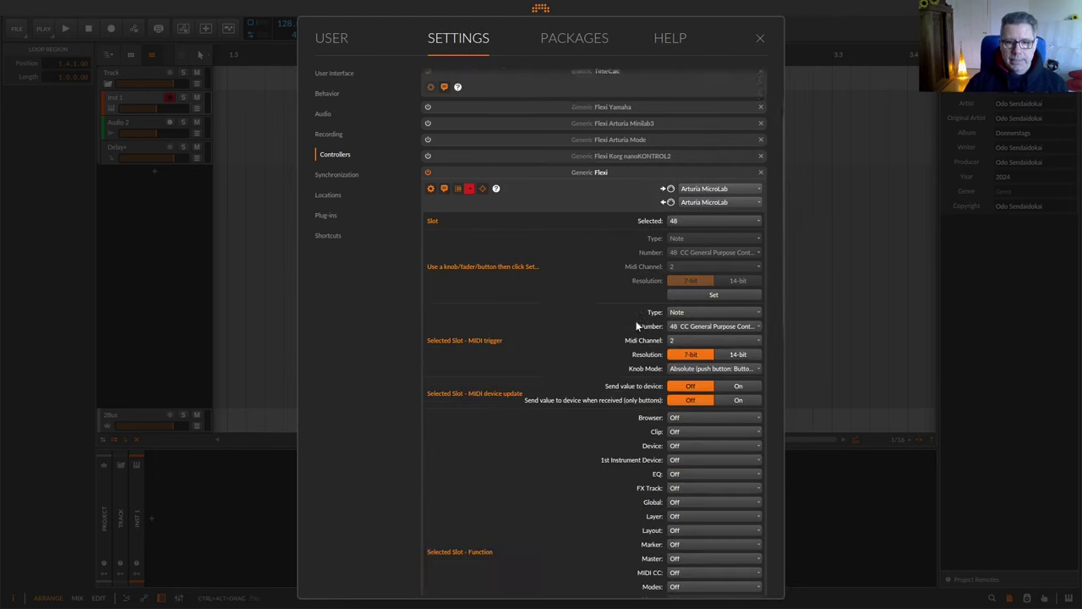
Step: Set Action 2 to the Arranger category with the action that jumps to the beginning of the previous bar
scroll(636, 320, "down", 7)
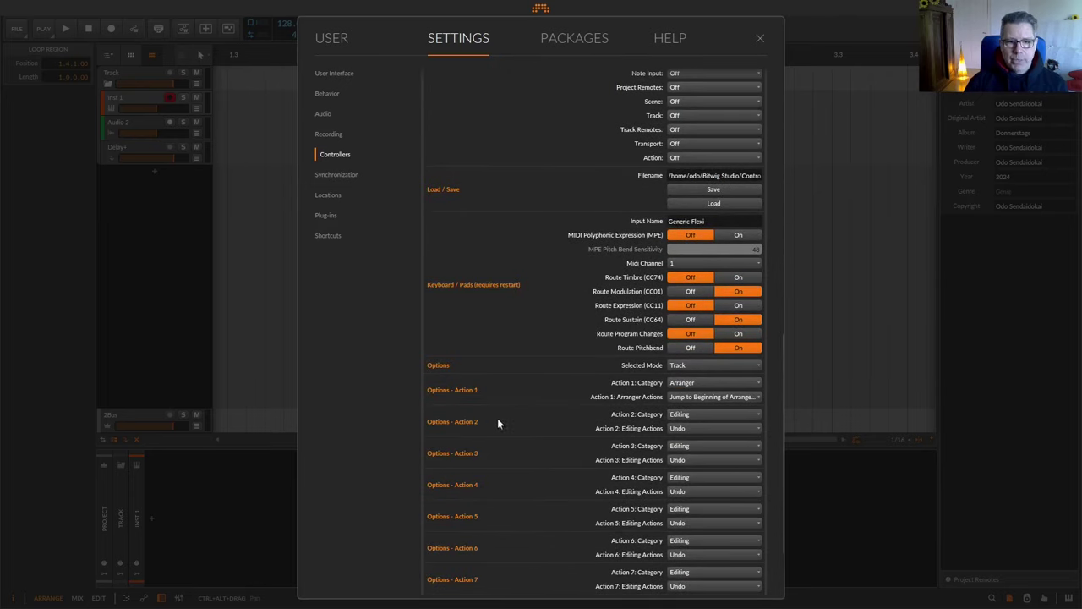
left_click(700, 414)
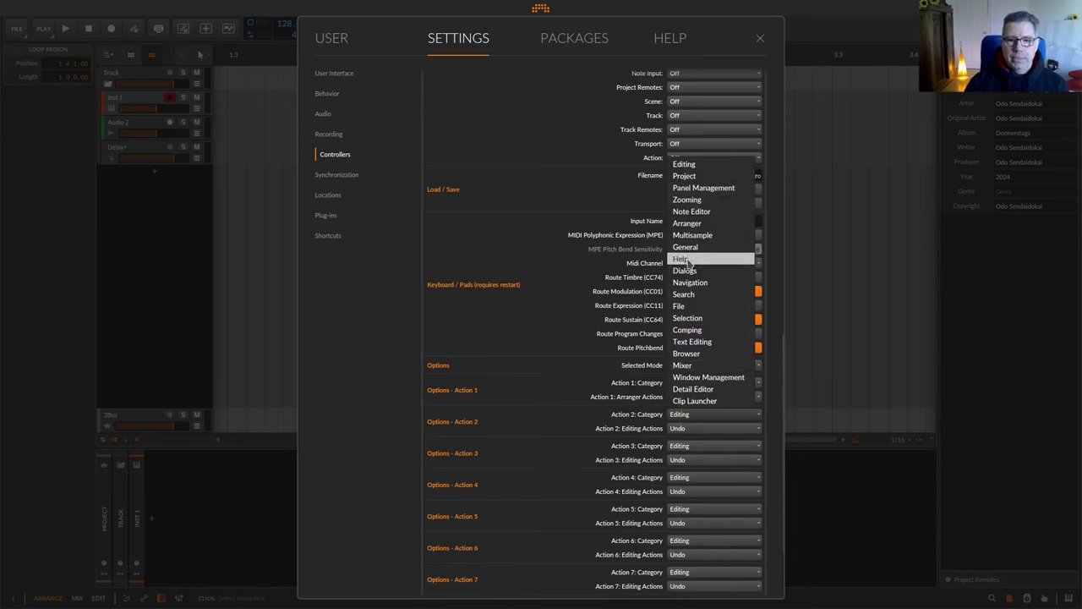
left_click(689, 223)
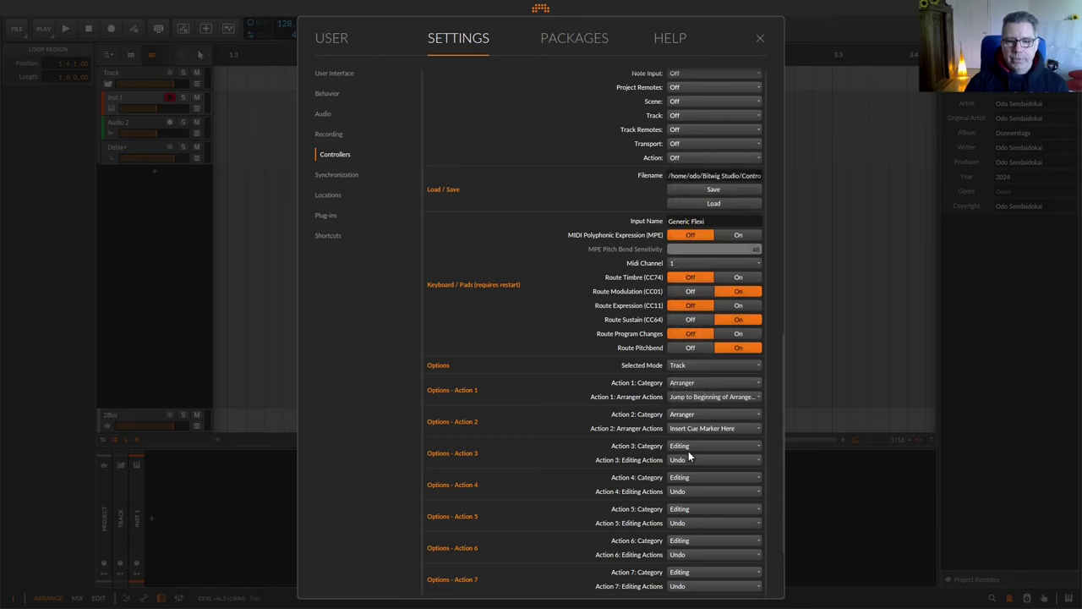
left_click(689, 429)
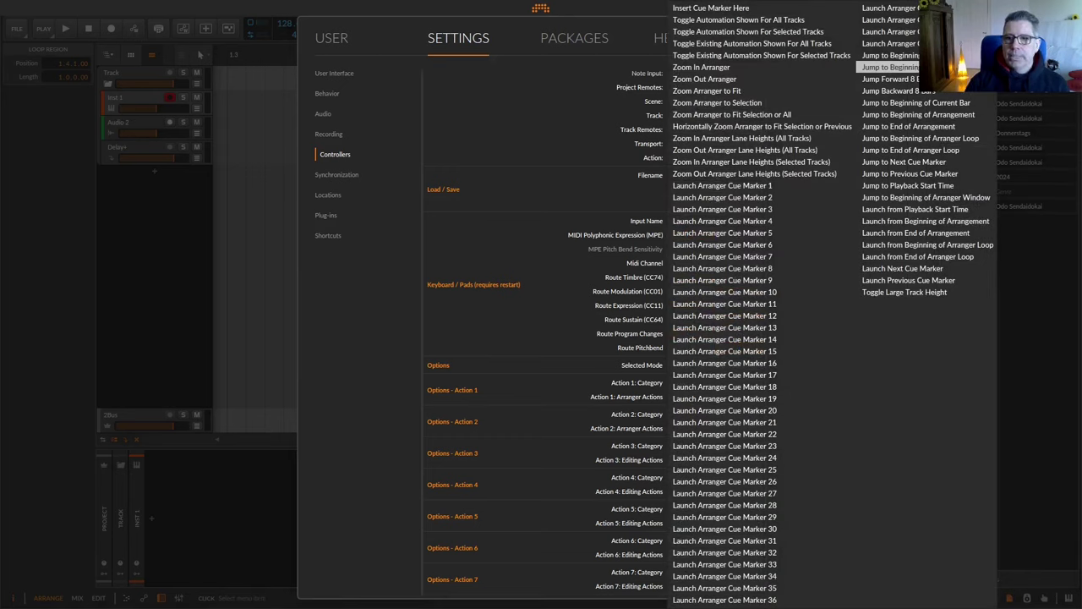
left_click(896, 67)
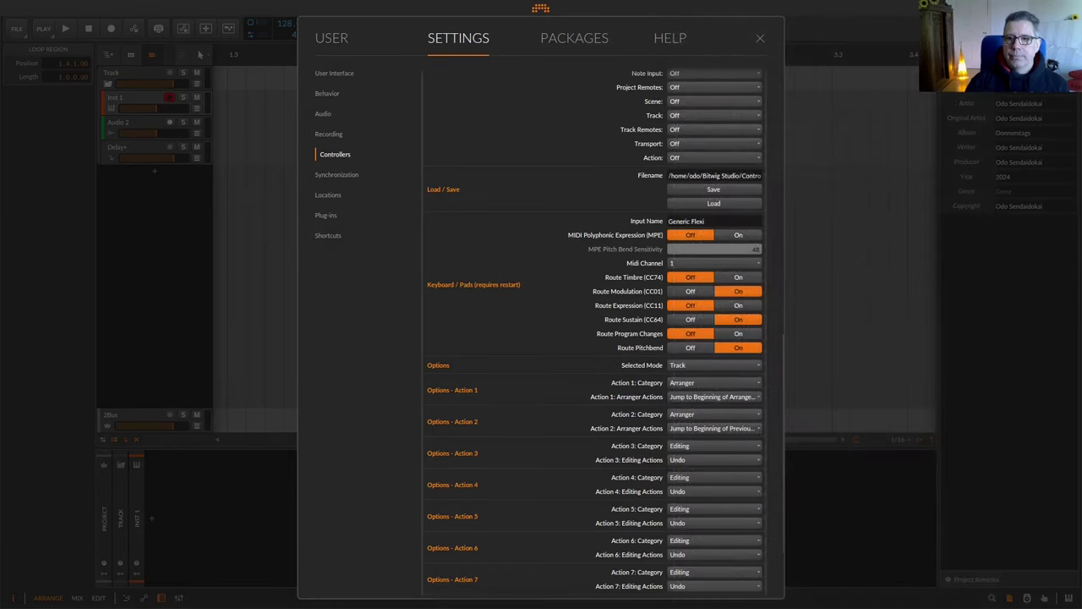
Step: Assign "Action: Execute Action 2" as the function of slot 48
left_click(701, 159)
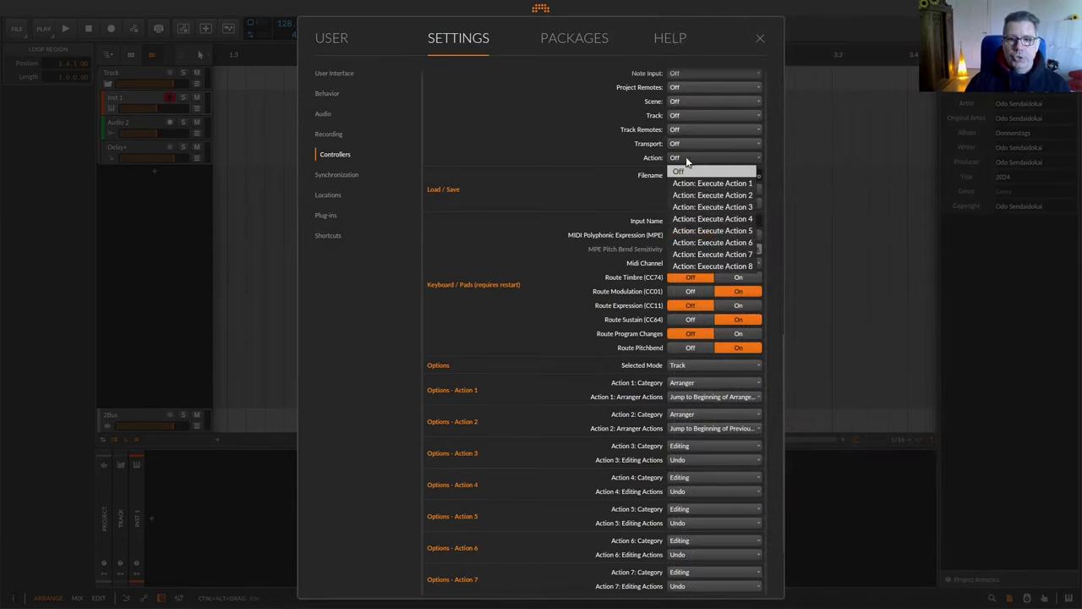
left_click(719, 195)
scroll(608, 241, "up", 15)
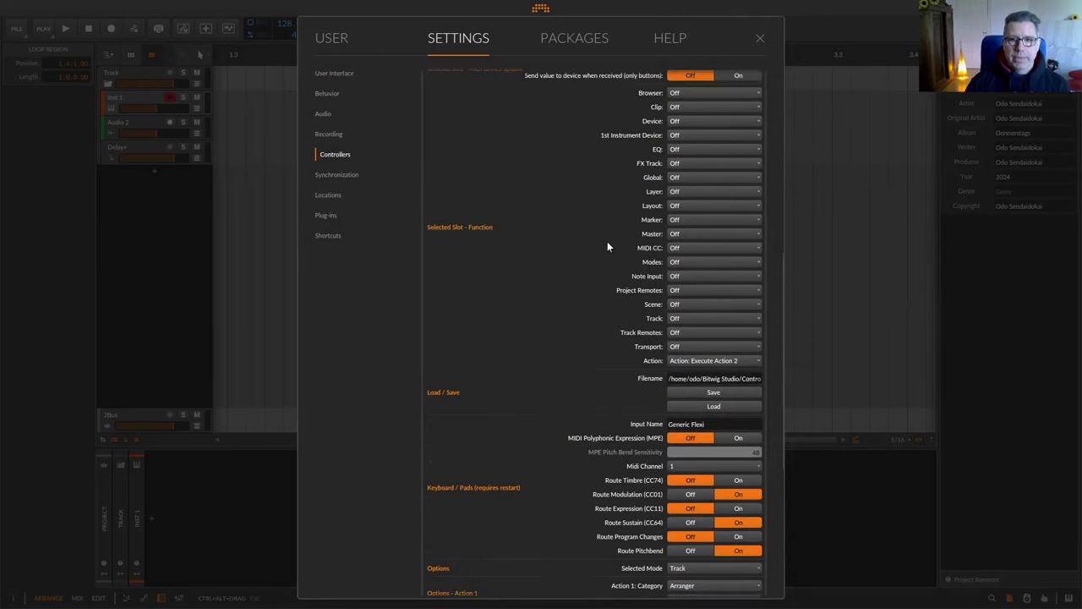
Step: Close the settings and test the jumps to the previous bar and to the loop's beginning from different playback positions in the arranger
left_click(761, 40)
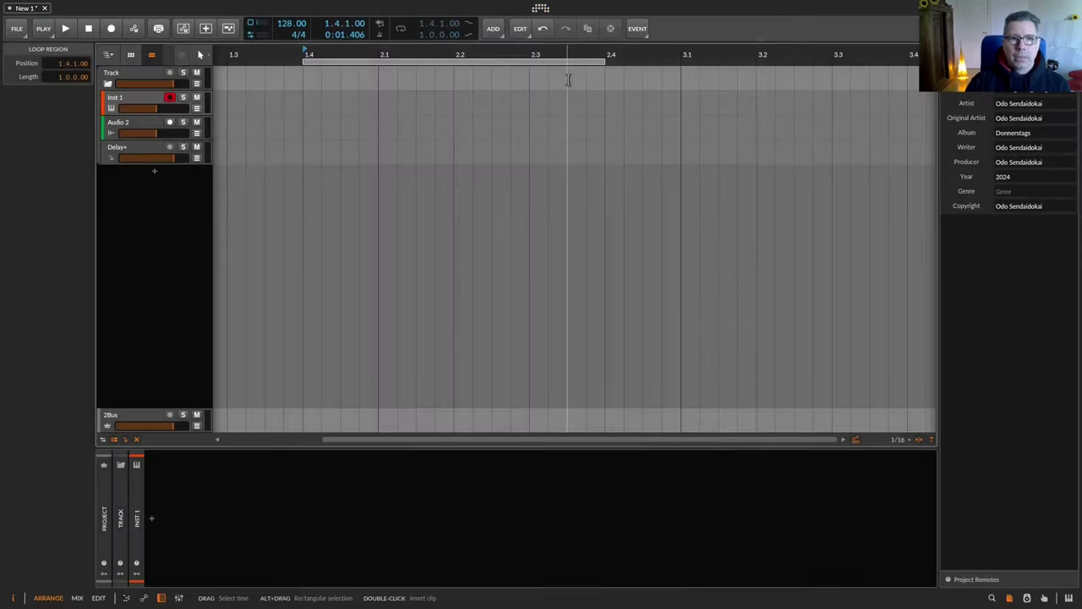
left_click(646, 54)
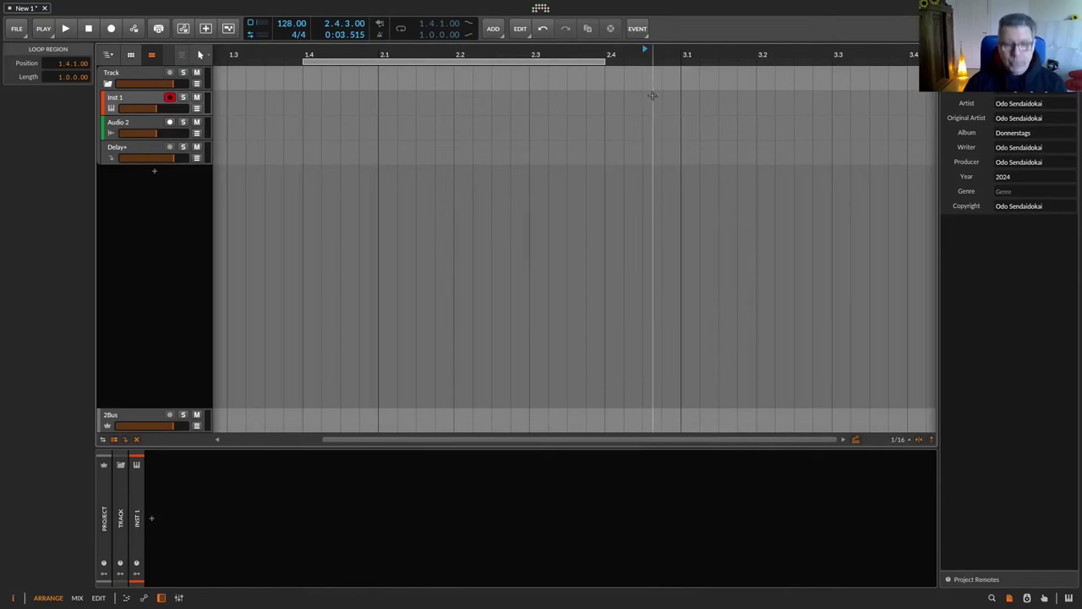
key("Home")
scroll(452, 105, "down", 5)
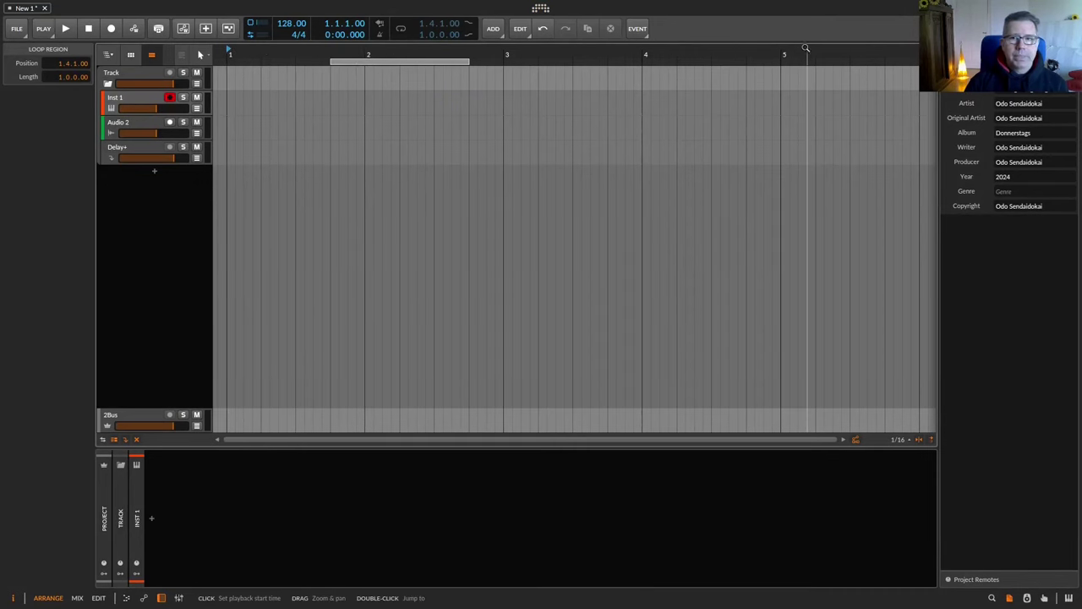
left_click(659, 52)
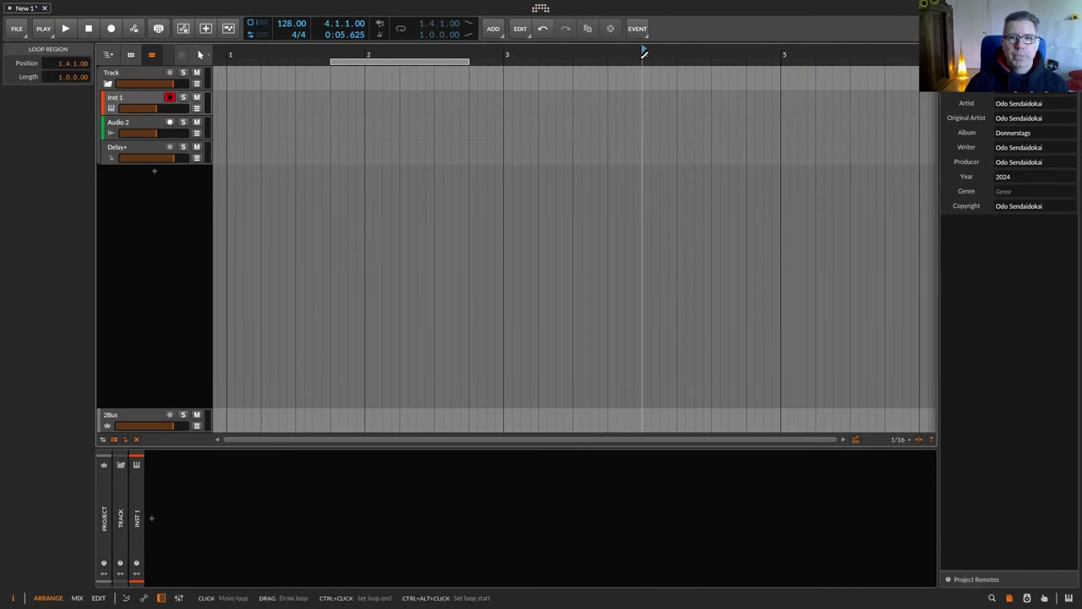
left_click(410, 61)
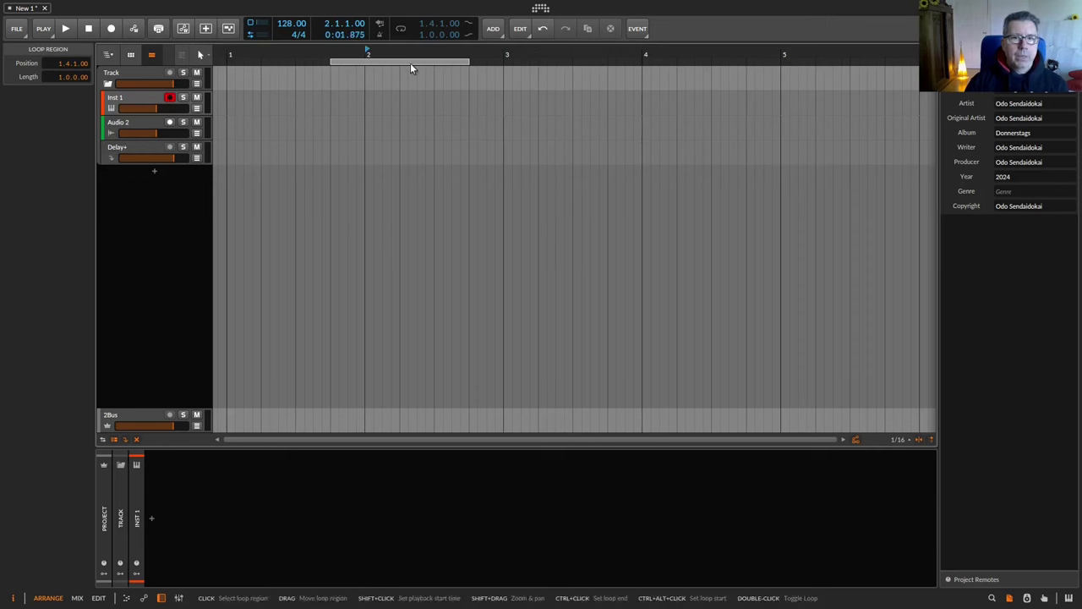
key("Home")
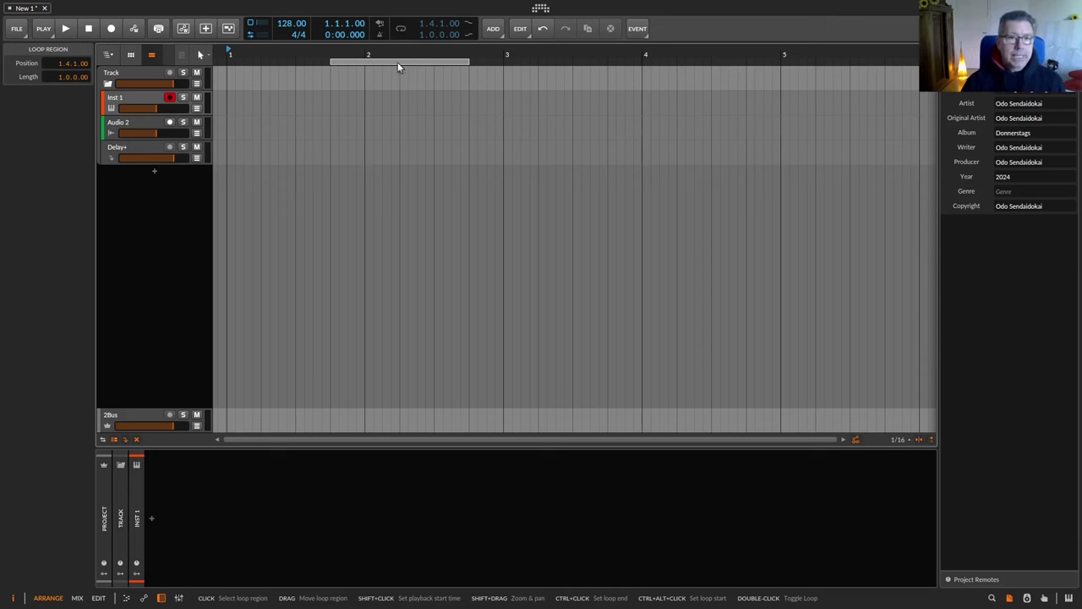
left_click(335, 56)
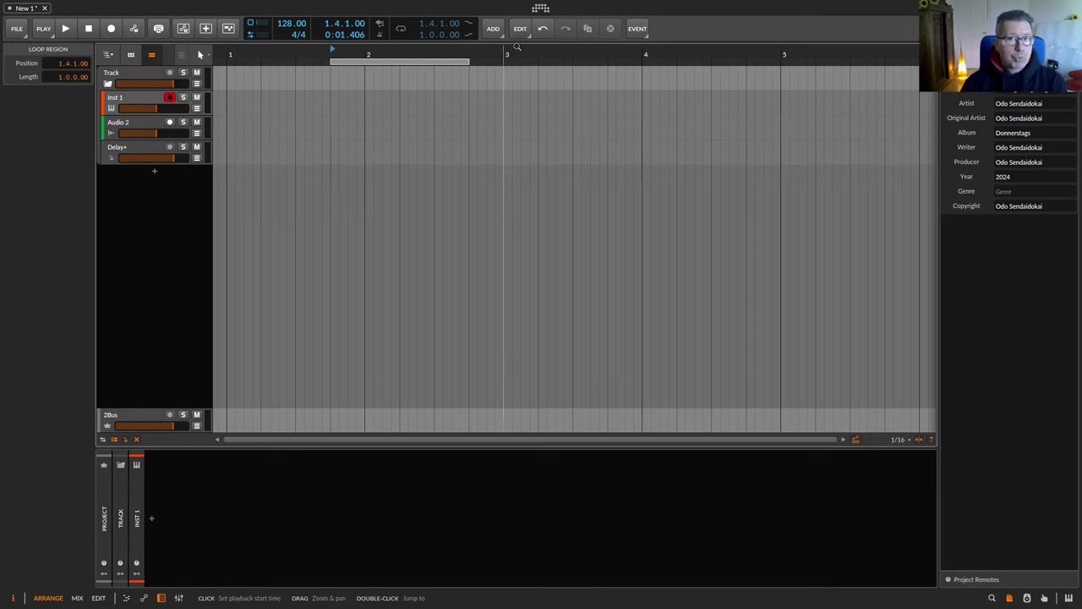
Step: Reopen the controller settings, switch to the spreadsheet and enter slot number 52 in H12 for Toggle Punch In
left_click(545, 10)
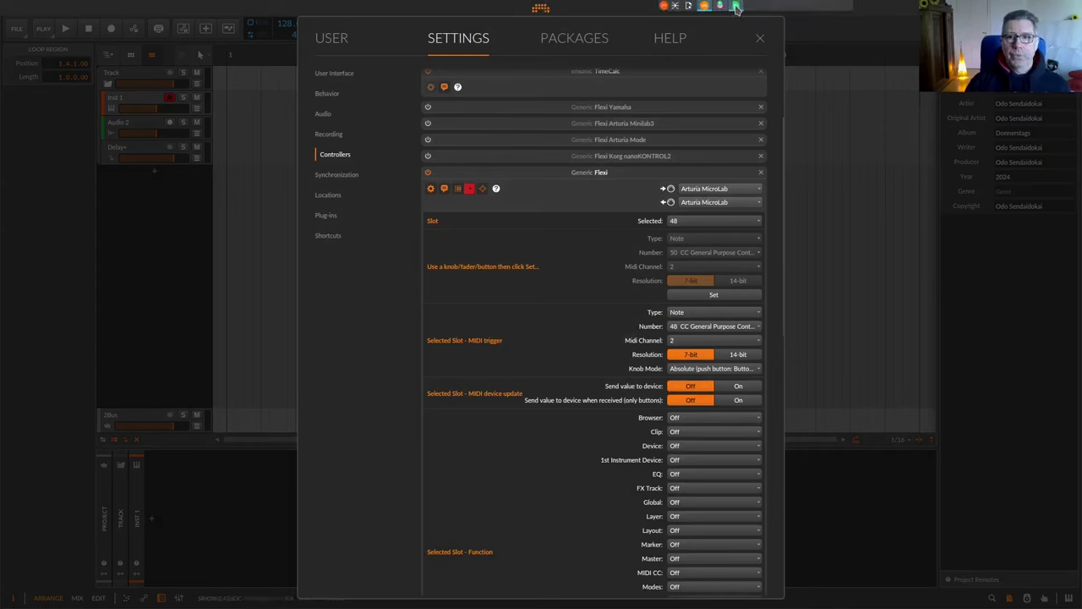
left_click(736, 7)
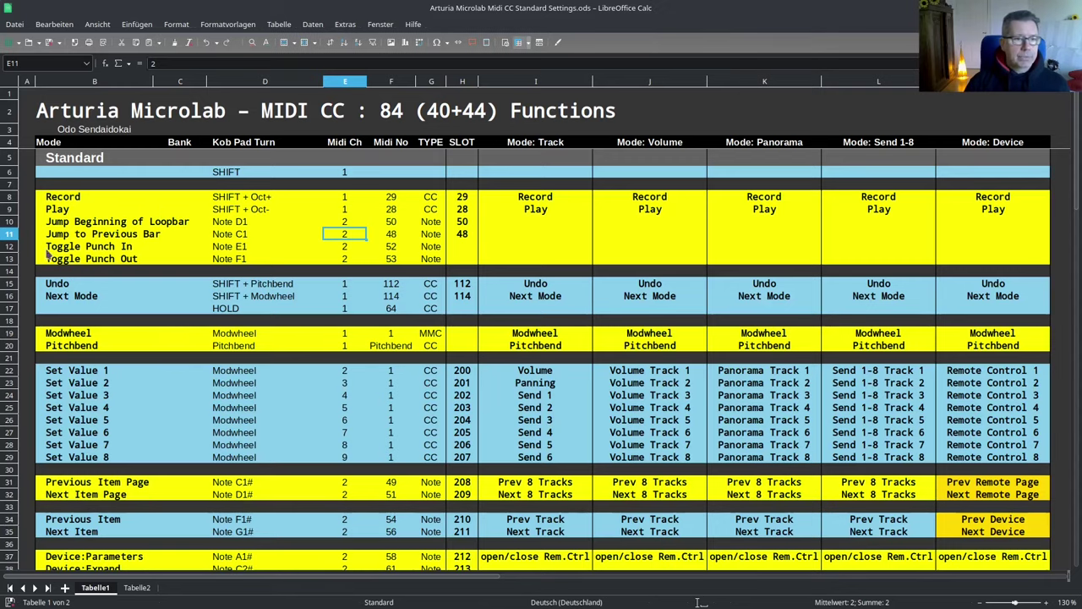
left_click(10, 246)
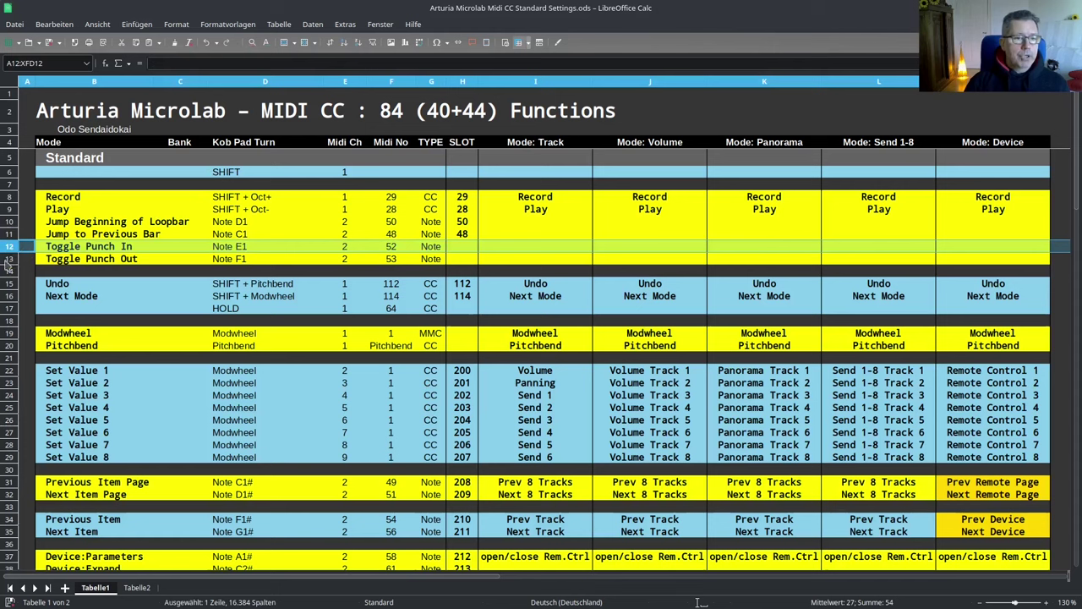
left_click(8, 260)
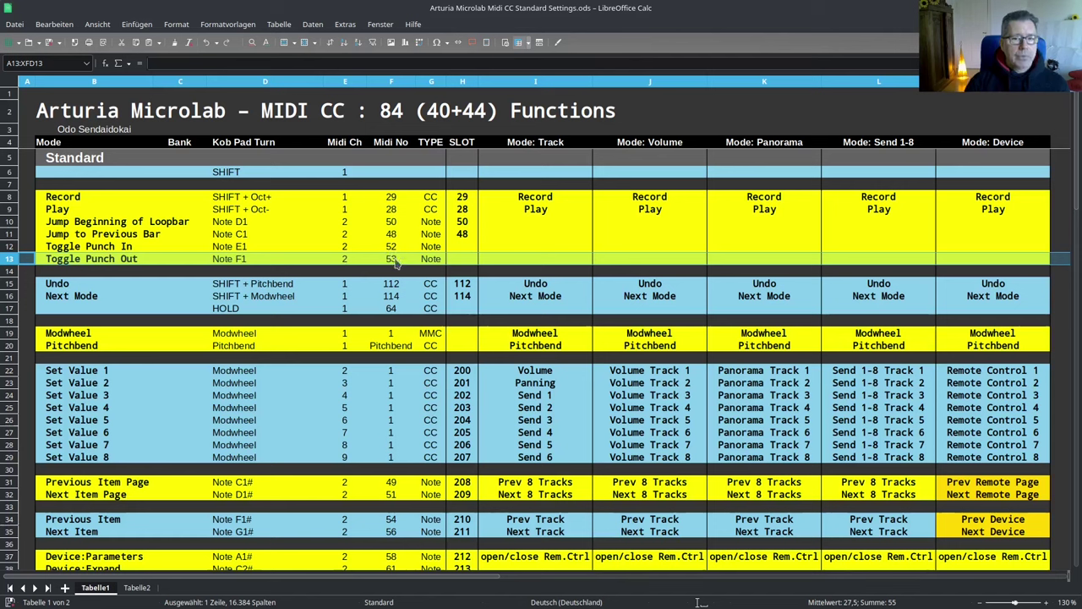
left_click(454, 247)
type("52")
key("Return")
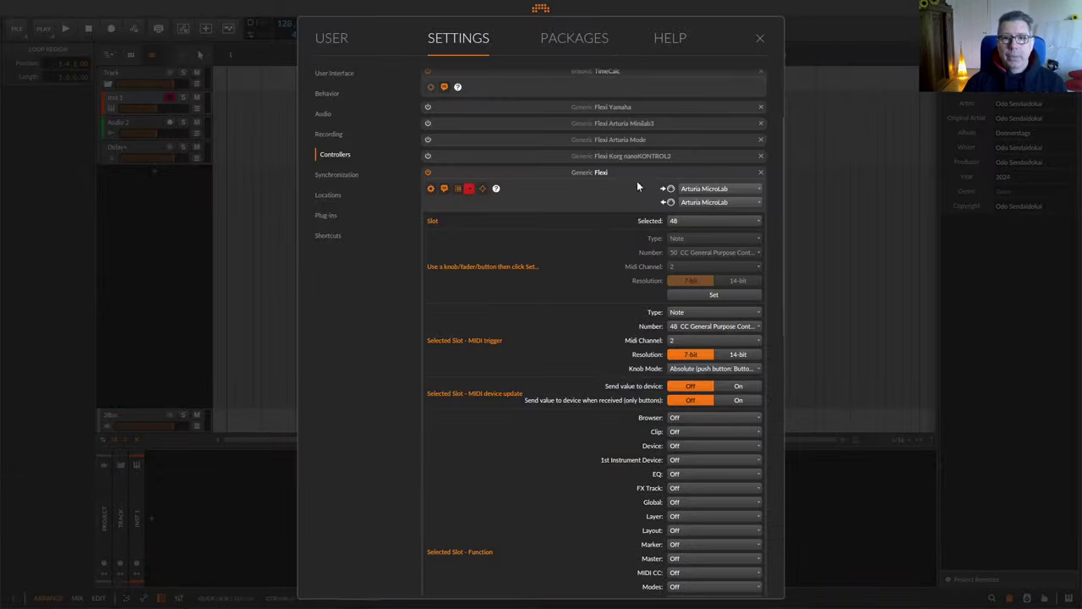
Step: Select Flexi slot 52 in Bitwig Studio and assign it the received MIDI trigger Note 52 on channel 2
left_click(689, 222)
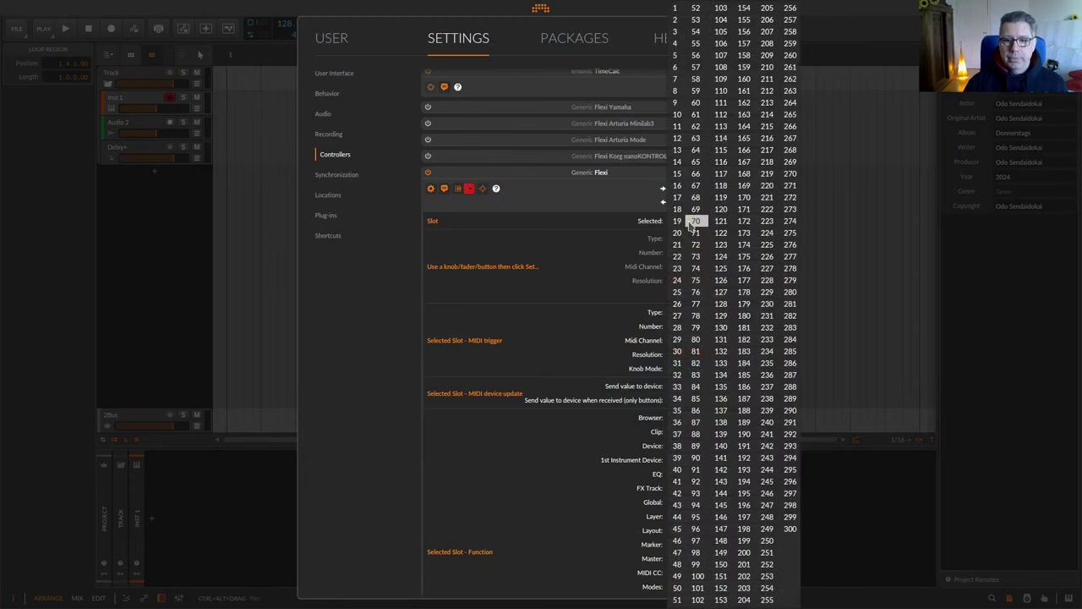
left_click(697, 10)
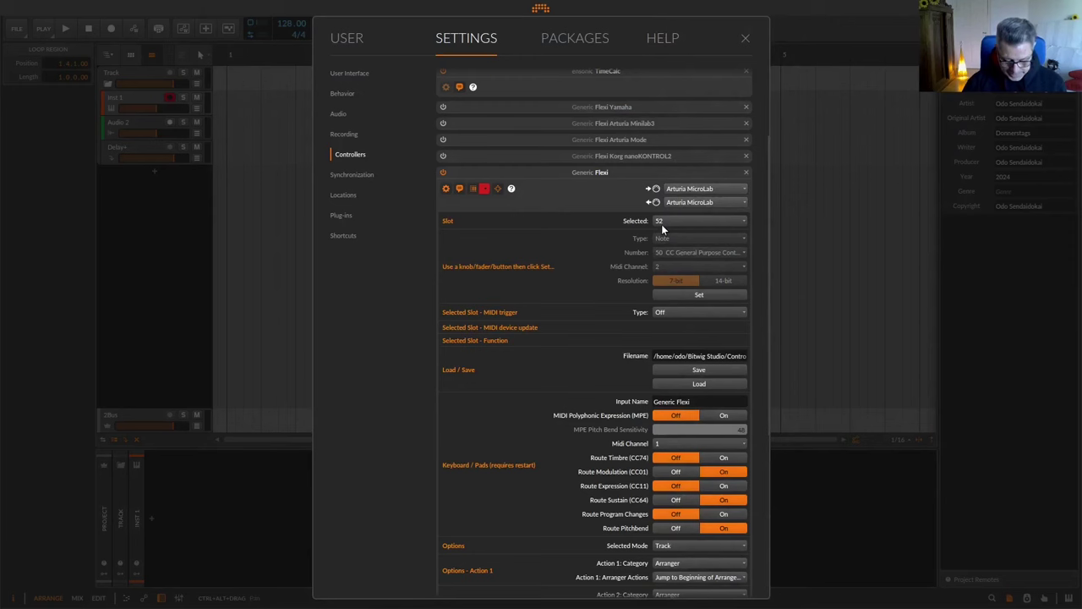
left_click(668, 312)
left_click(667, 293)
scroll(617, 301, "down", 4)
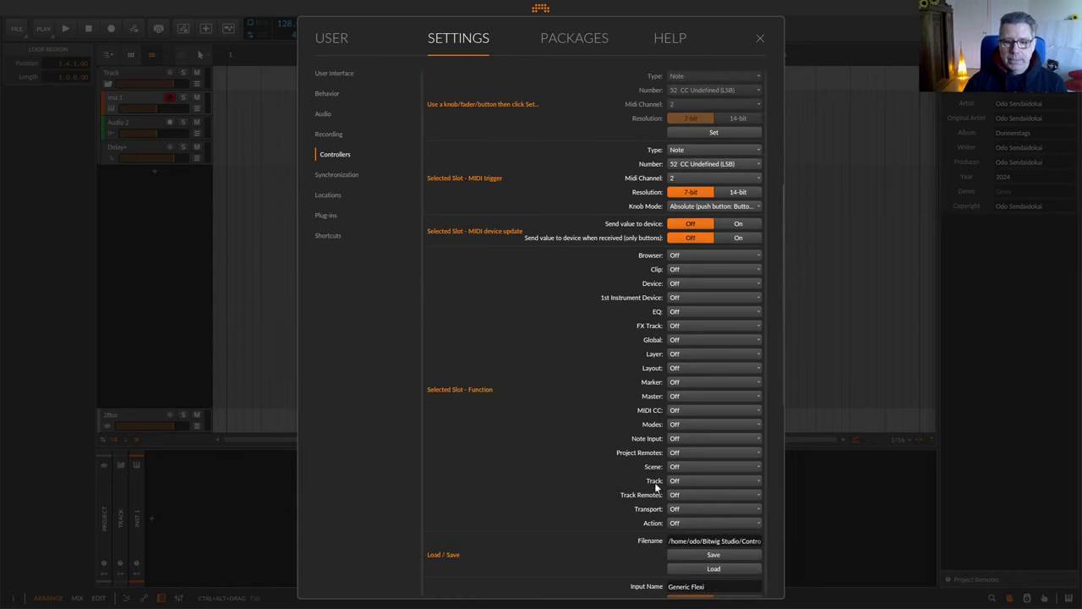
Step: Assign "Transport: Toggle Punch In" as the function of slot 52
left_click(680, 511)
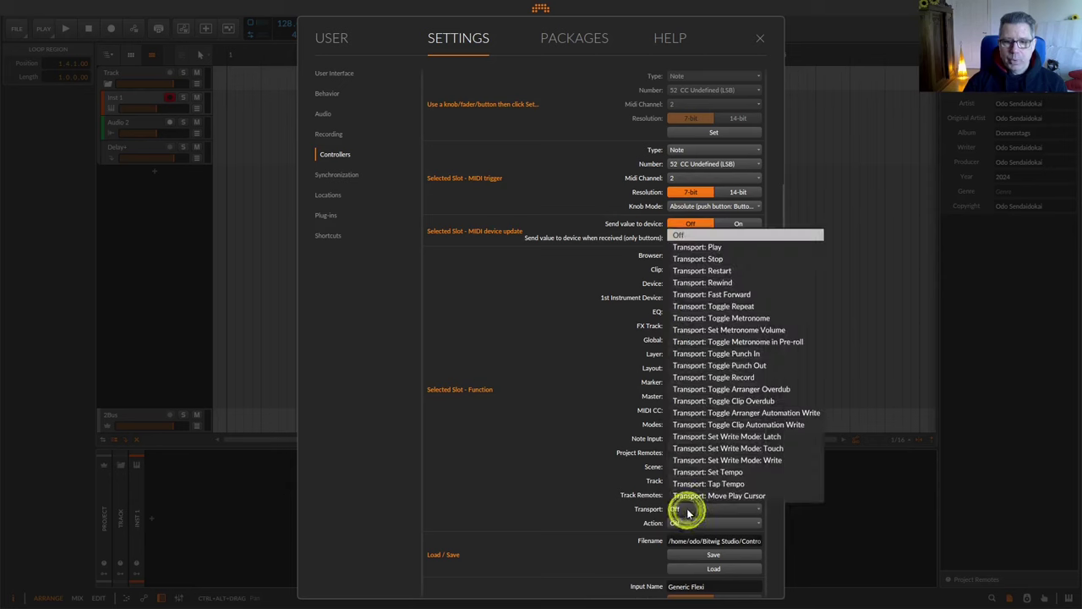
left_click(744, 354)
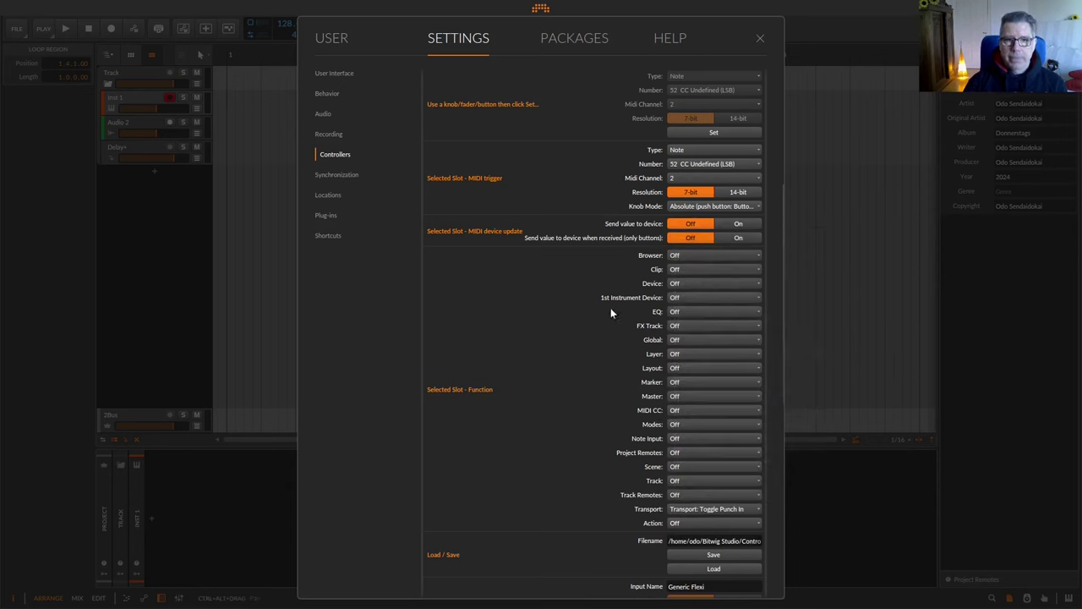
scroll(610, 307, "up", 3)
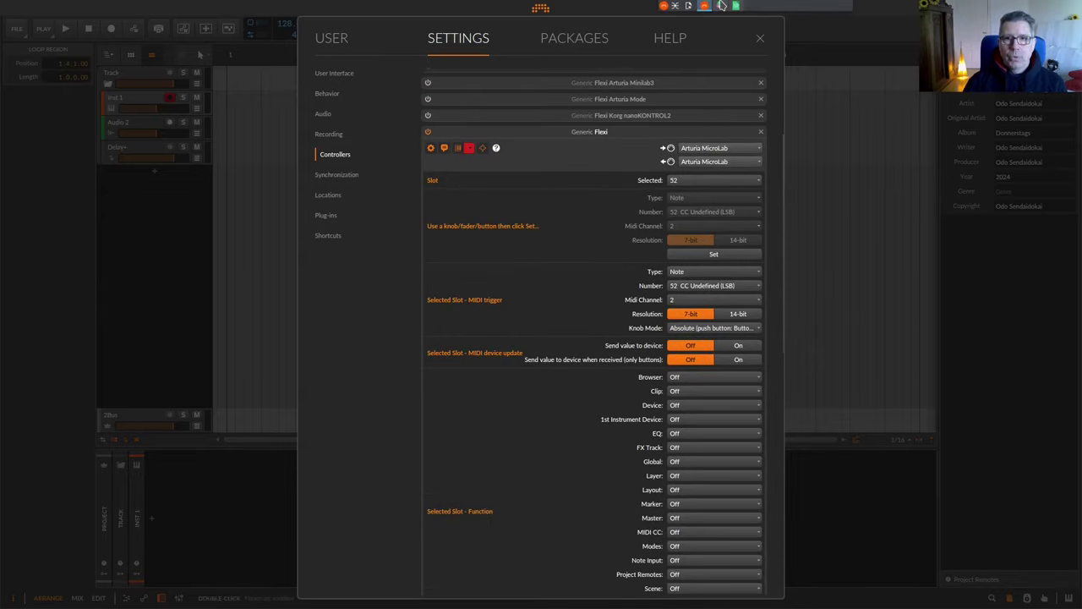
Step: Switch to the spreadsheet and enter slot number 53 in H13 for Toggle Punch Out
left_click(737, 6)
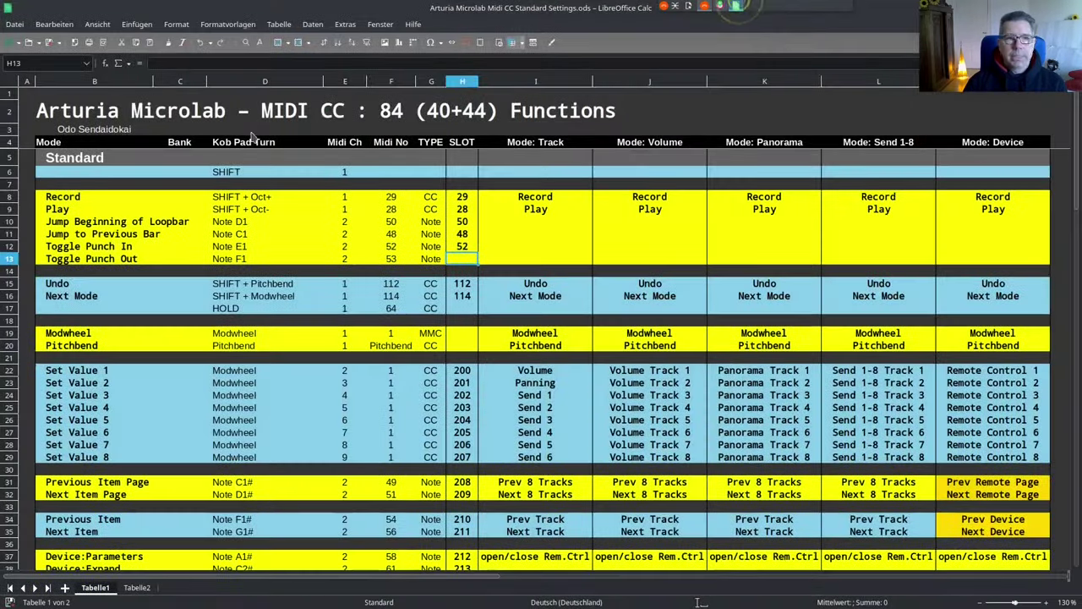
left_click(8, 260)
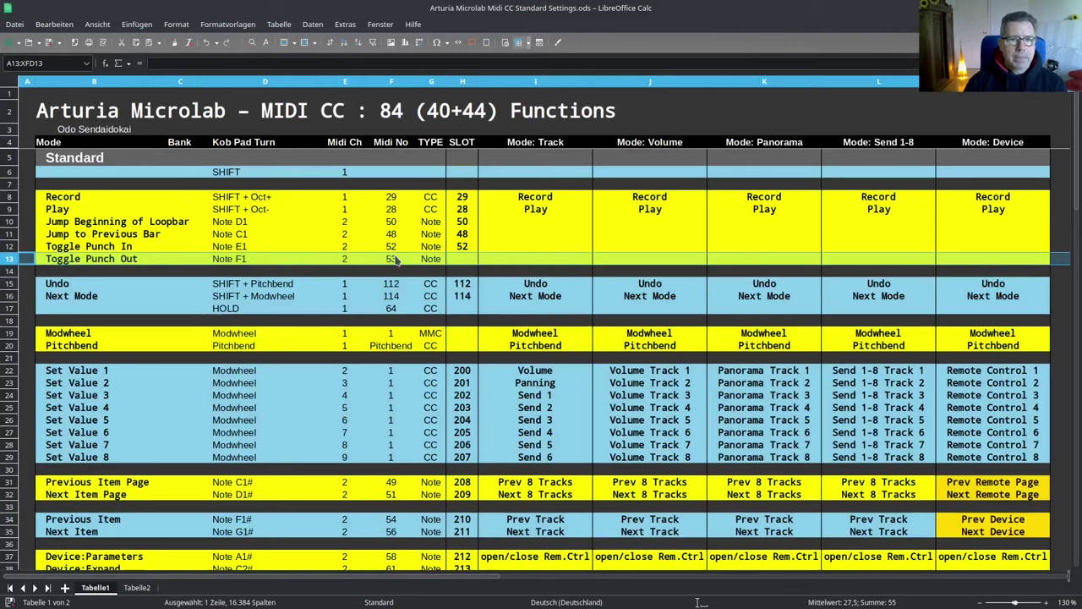
left_click(464, 262)
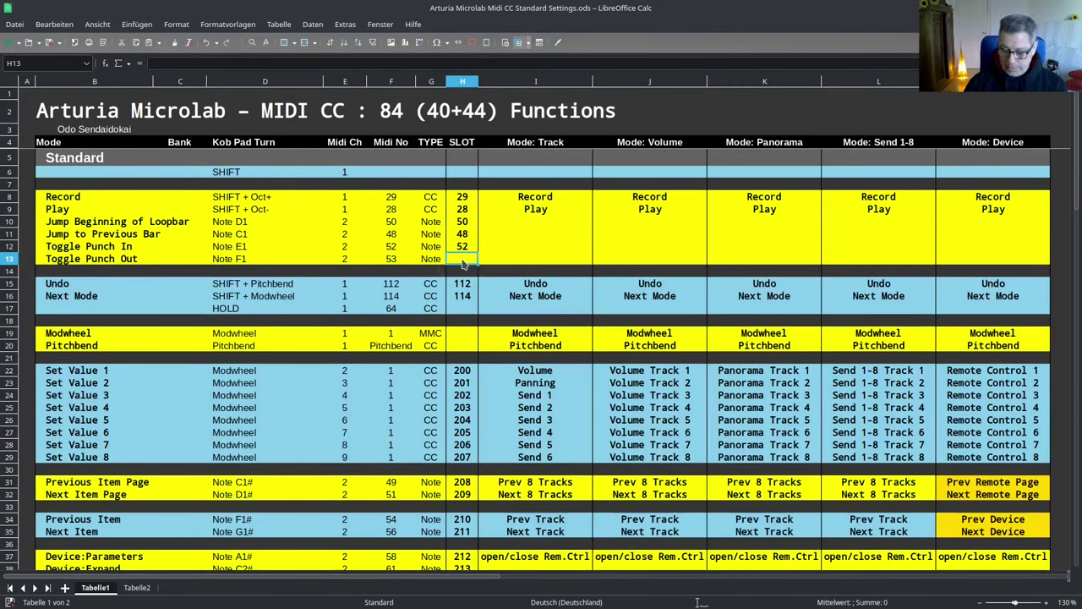
type("53")
key("Return")
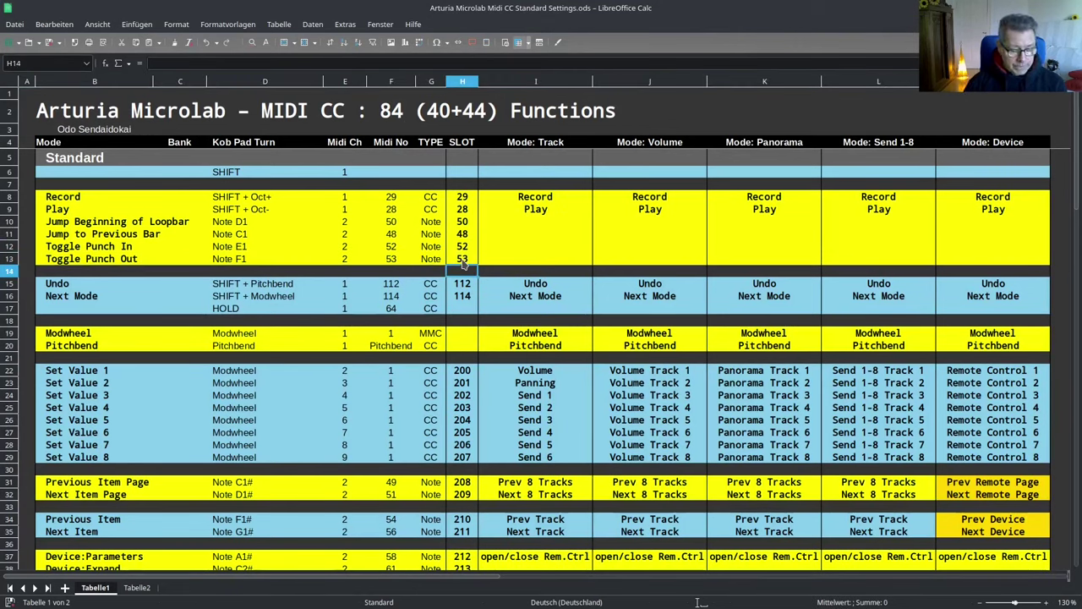
Step: Select Flexi slot 53 in Bitwig Studio and assign it the received MIDI trigger Note 53 on channel 2
key("alt+Tab")
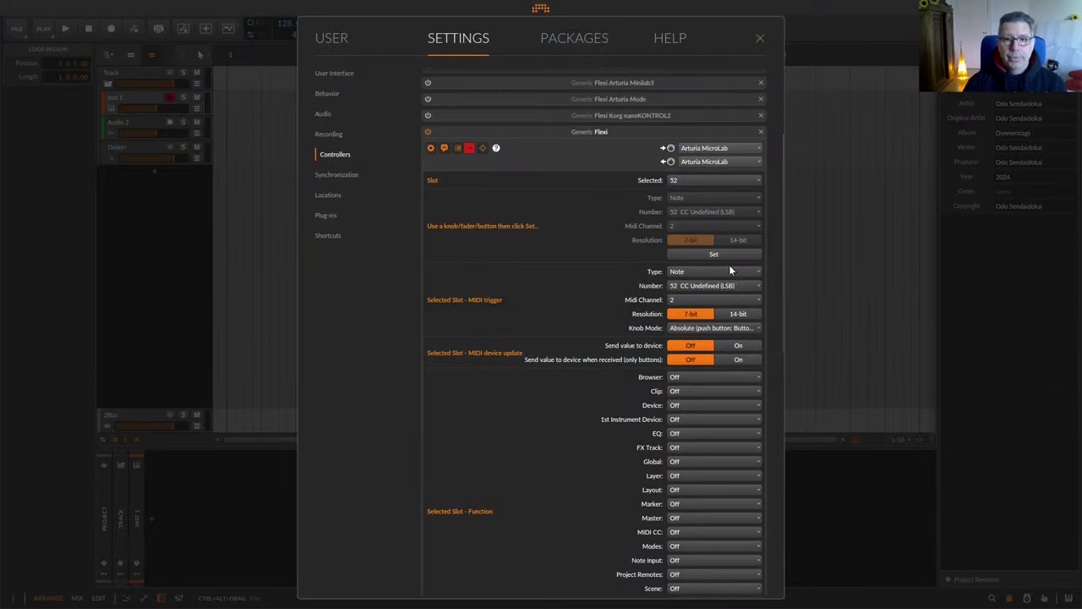
left_click(692, 180)
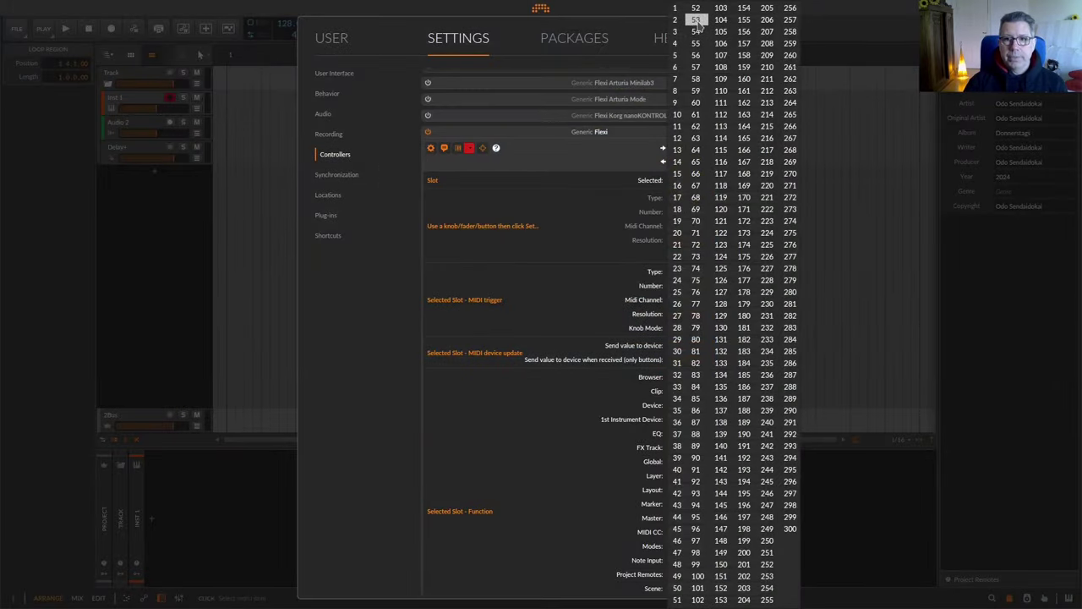
left_click(685, 190)
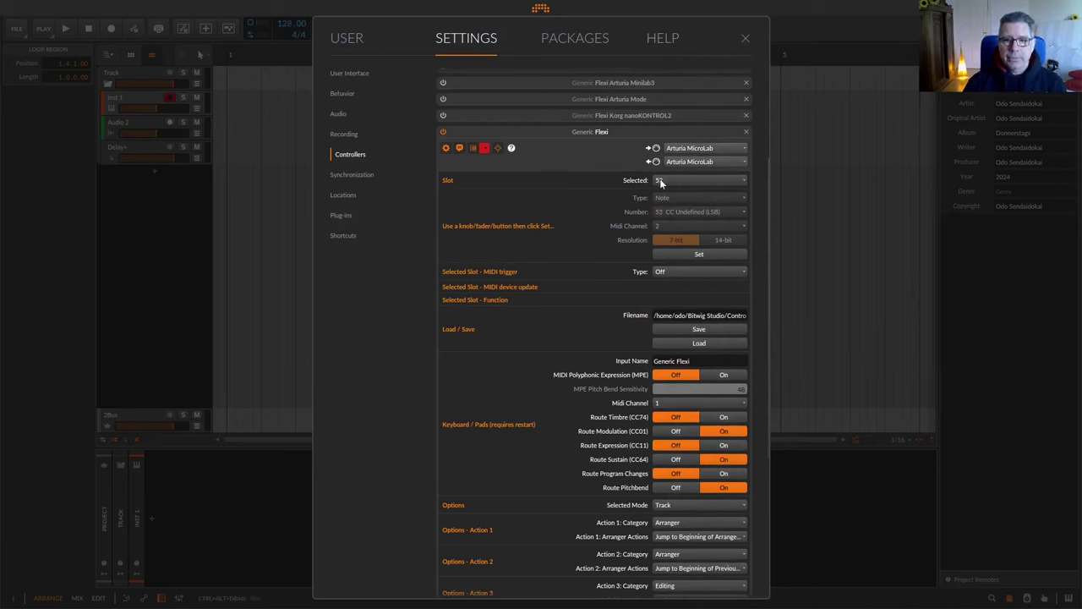
left_click(667, 256)
Step: Assign "Transport: Toggle Punch Out" as the function of slot 53
scroll(618, 293, "down", 2)
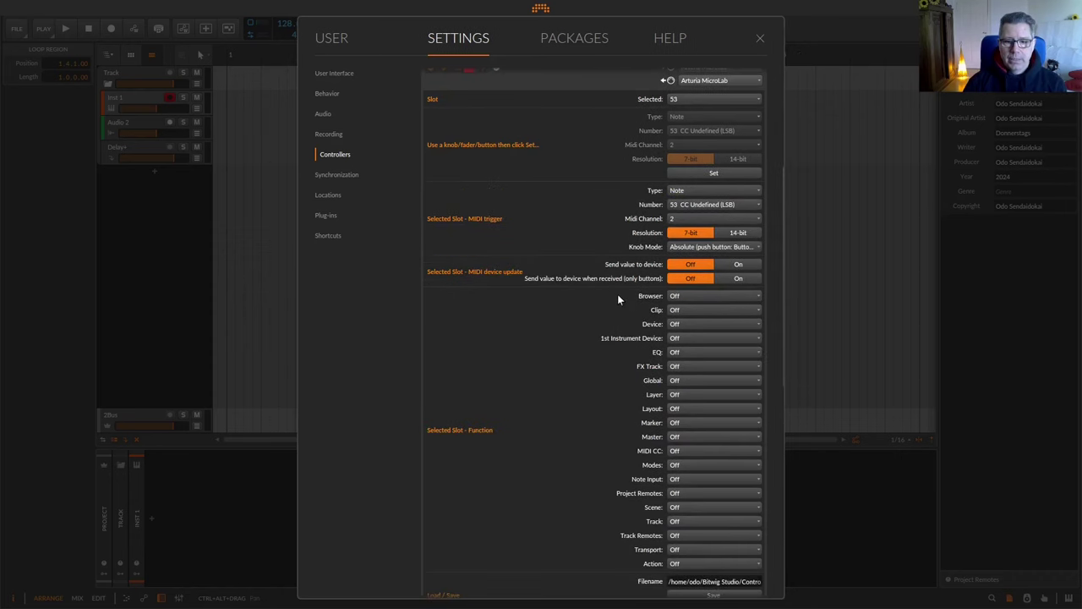
left_click(674, 550)
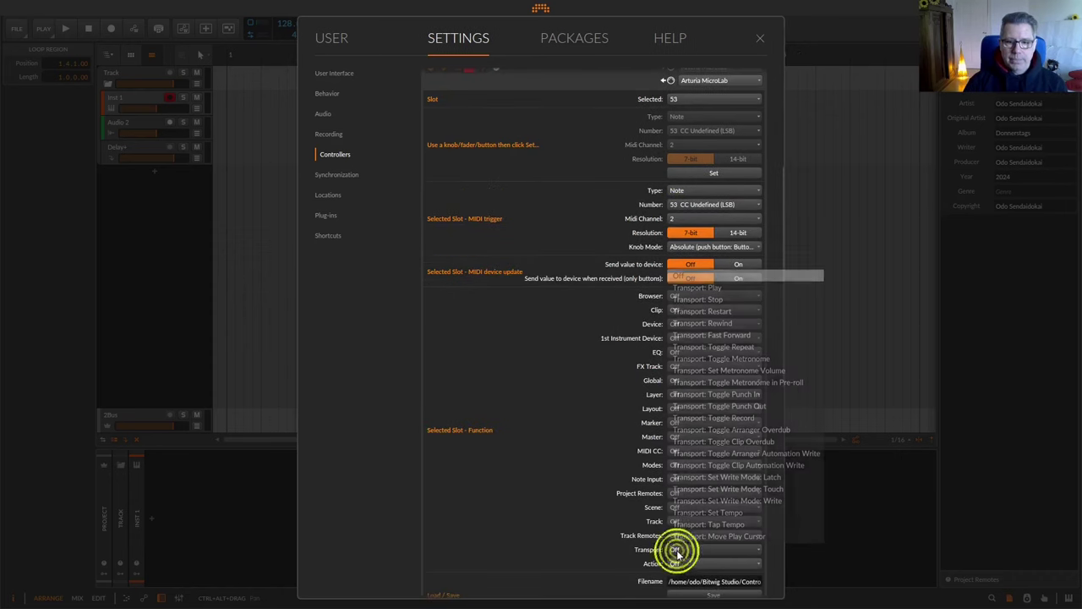
left_click(717, 407)
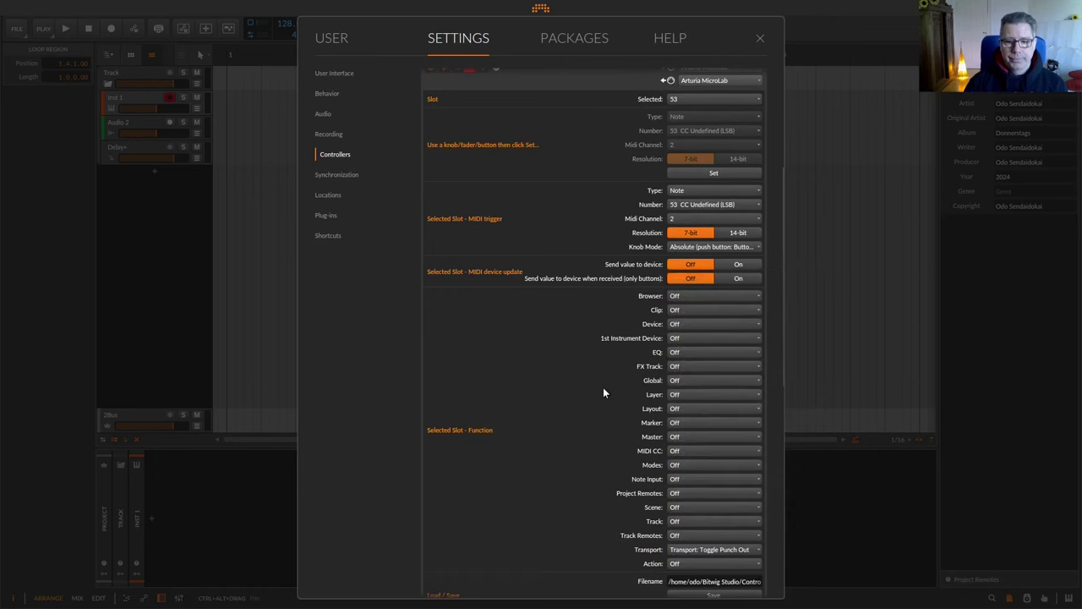
scroll(604, 392, "down", 4)
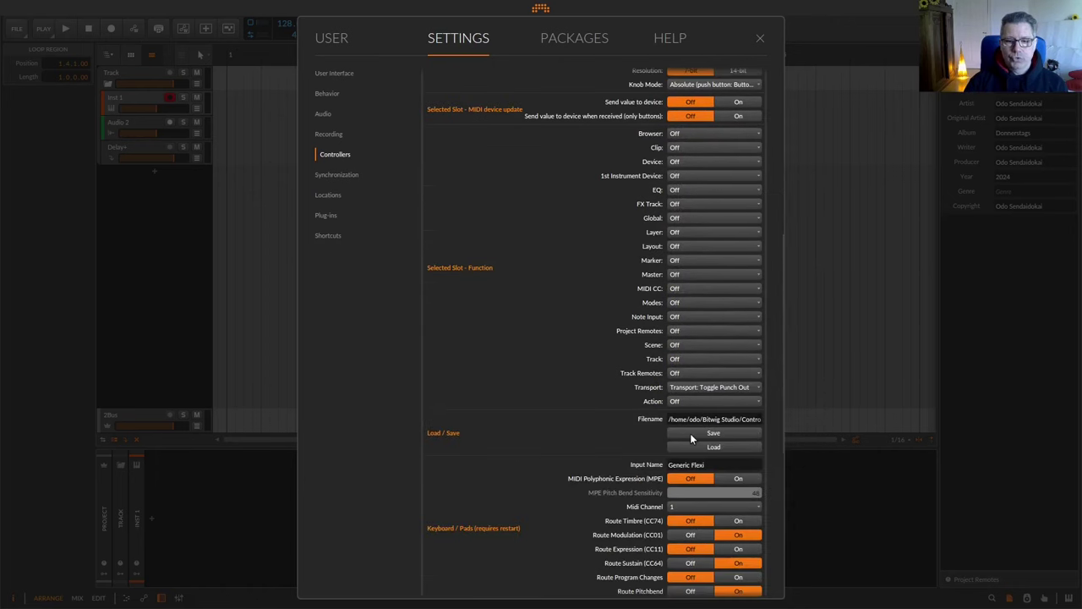
scroll(721, 175, "up", 5)
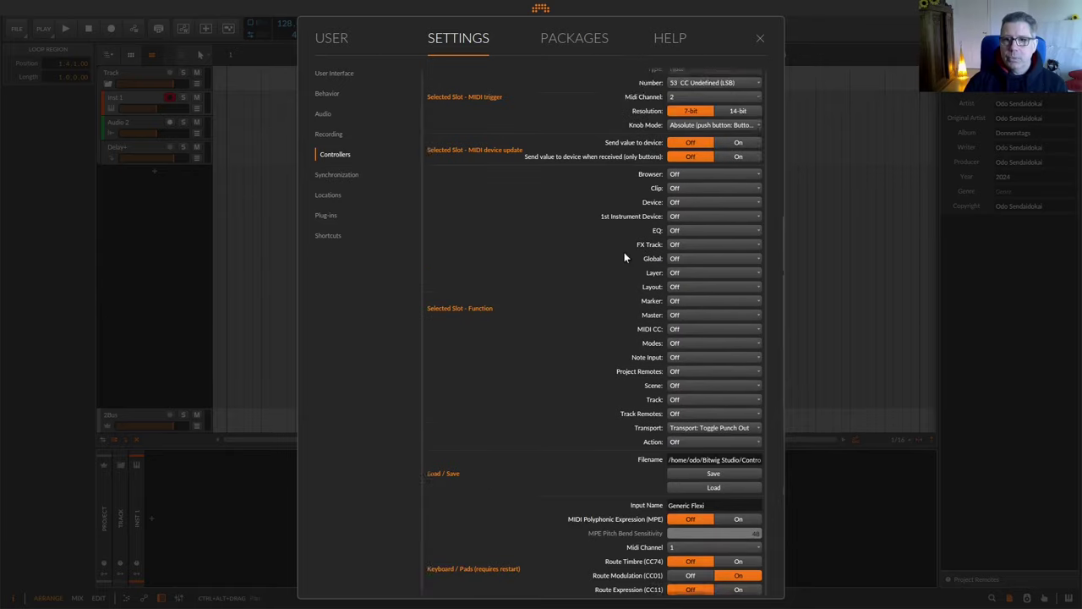
Step: Look up the Undo row in the spreadsheet and its Shift + Pitchbend control in the MicroLab function overview image
mouse_move(695, 2)
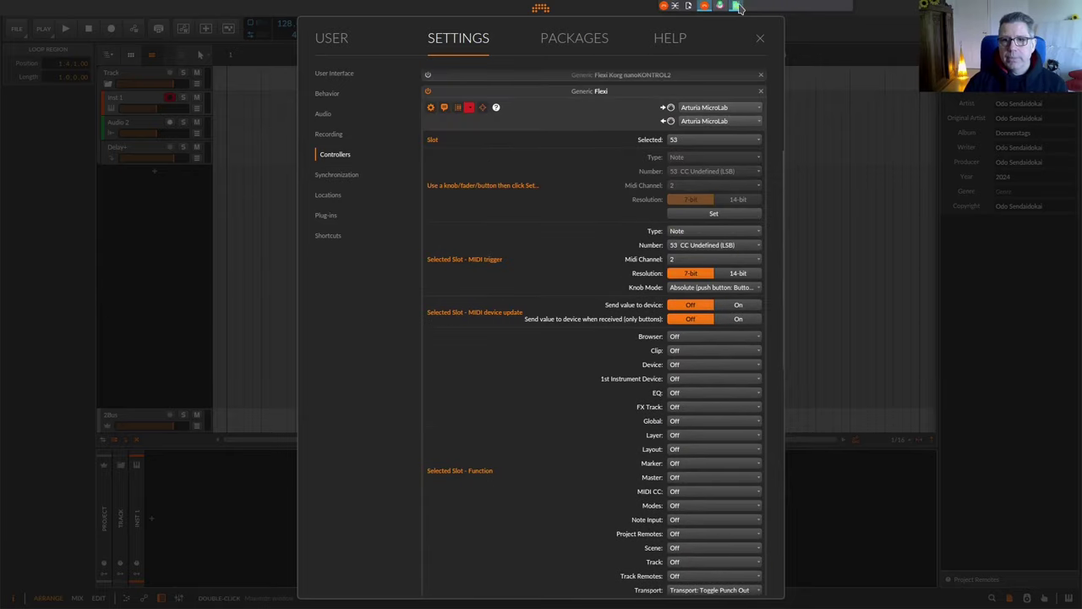
left_click(737, 5)
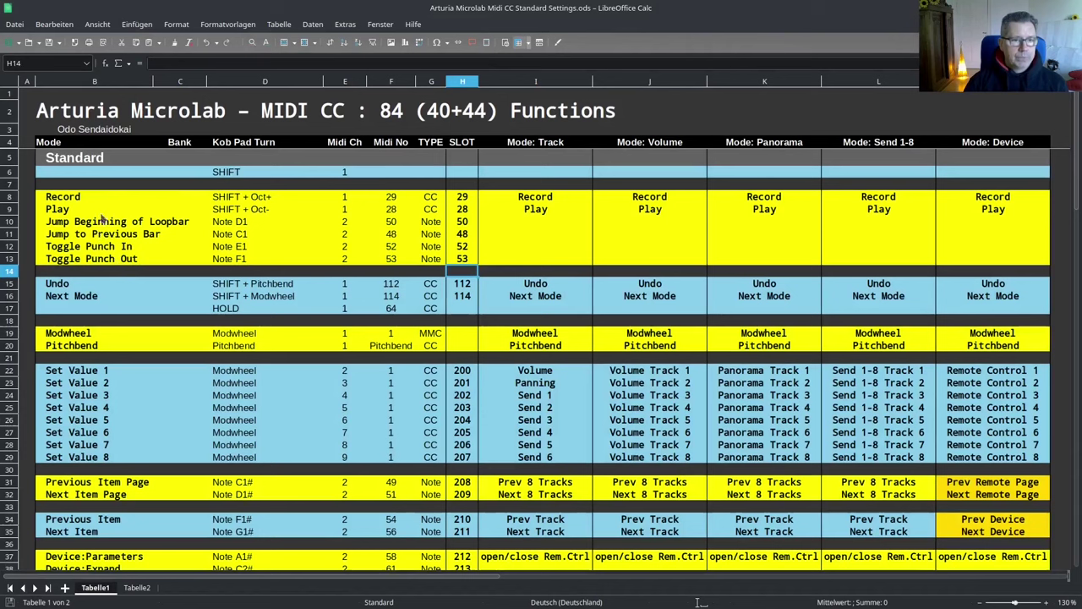
left_click(9, 284)
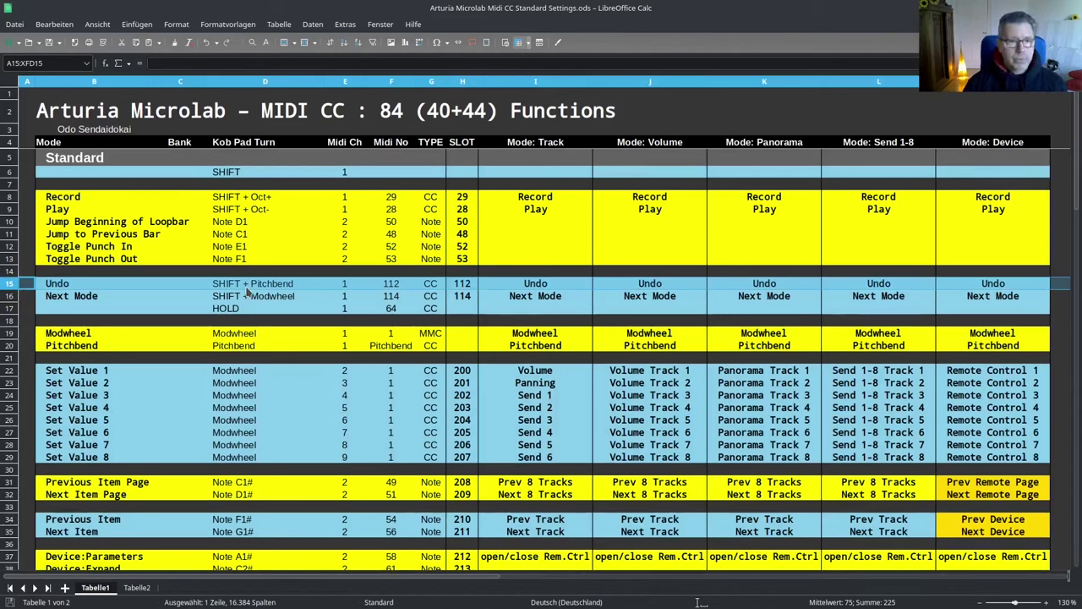
mouse_move(733, 4)
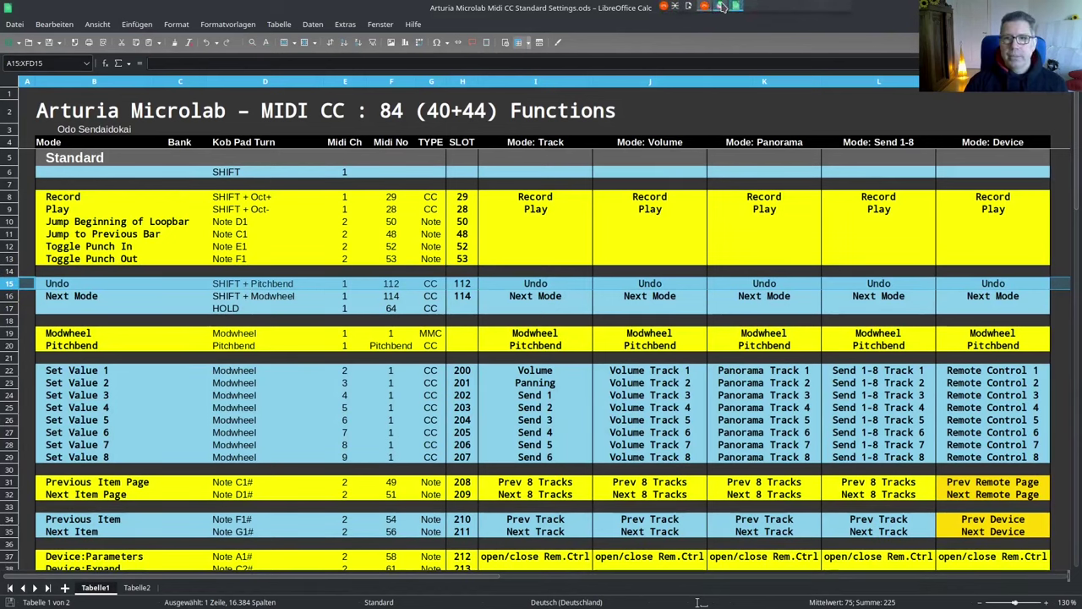
left_click(832, 103)
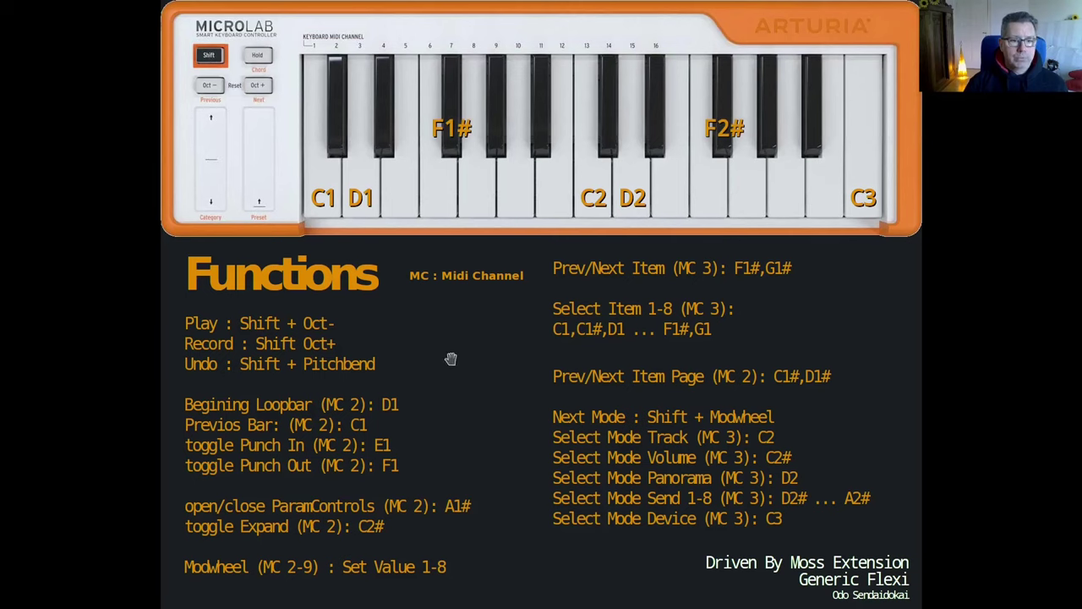
key("alt+Tab")
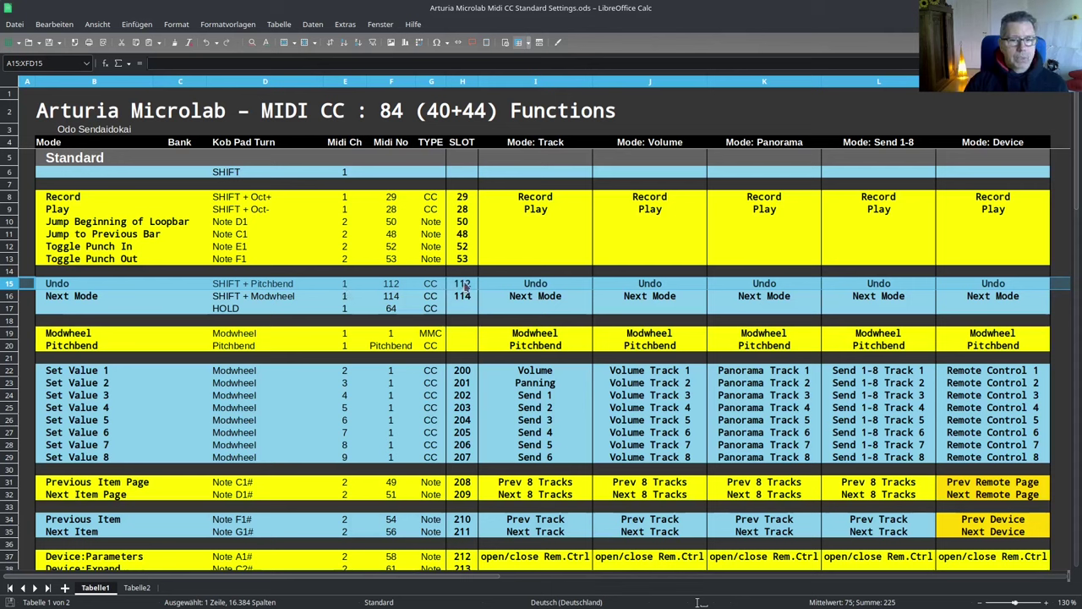
Step: Return to Bitwig Studio, select Flexi slot 112 and assign it the received MIDI trigger CC 112 on channel 1
mouse_move(759, 1)
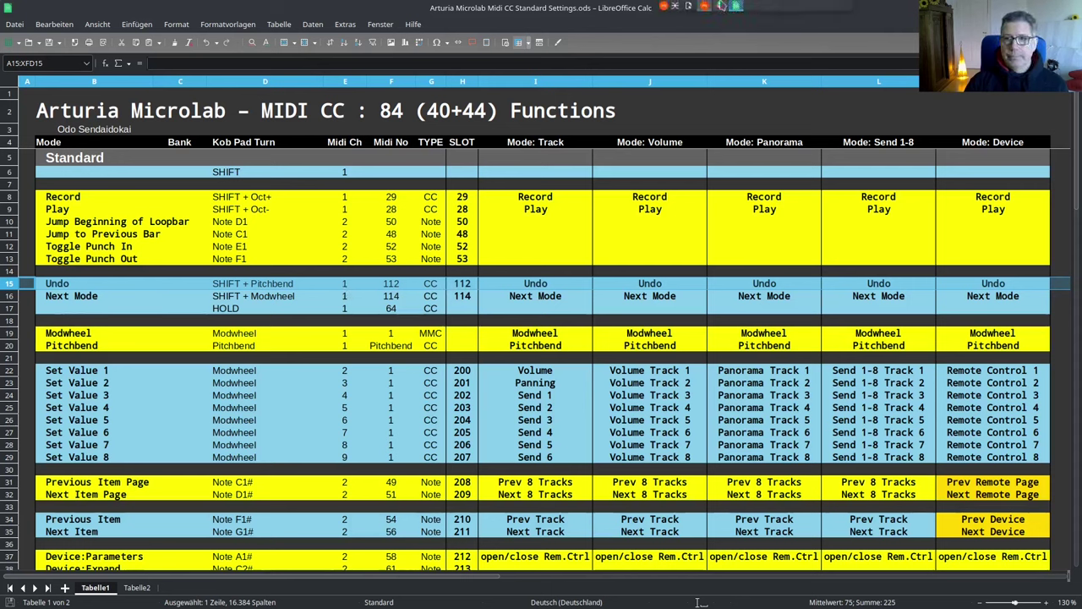
left_click(705, 5)
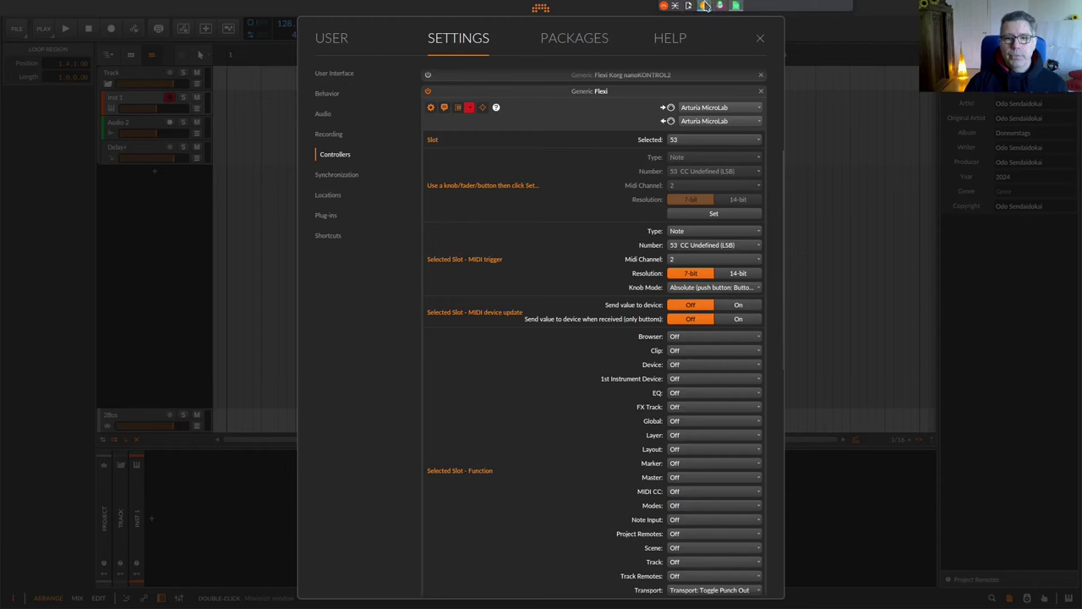
left_click(677, 140)
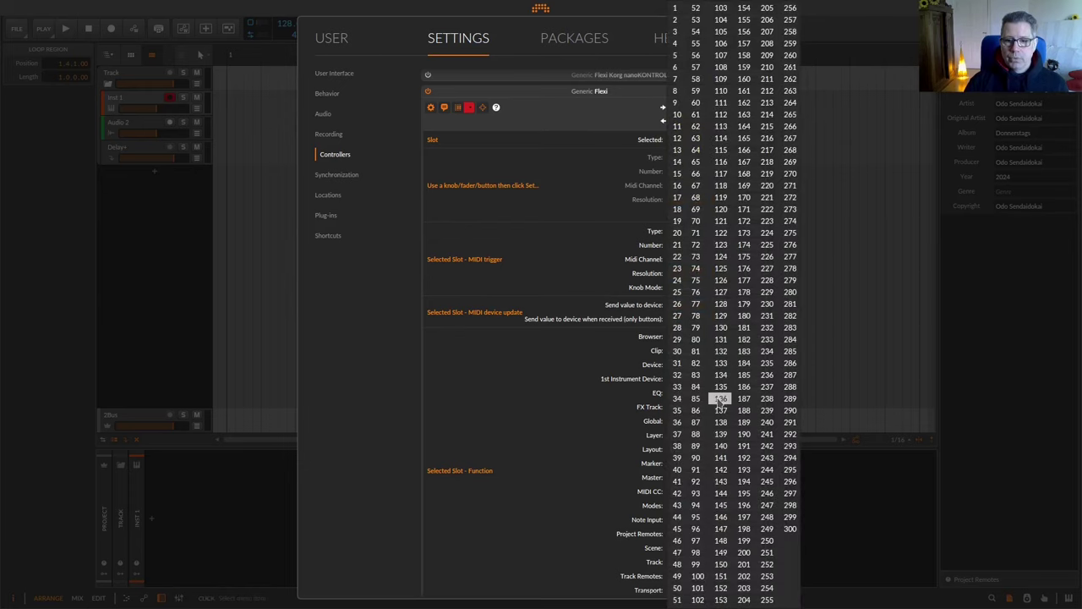
left_click(721, 114)
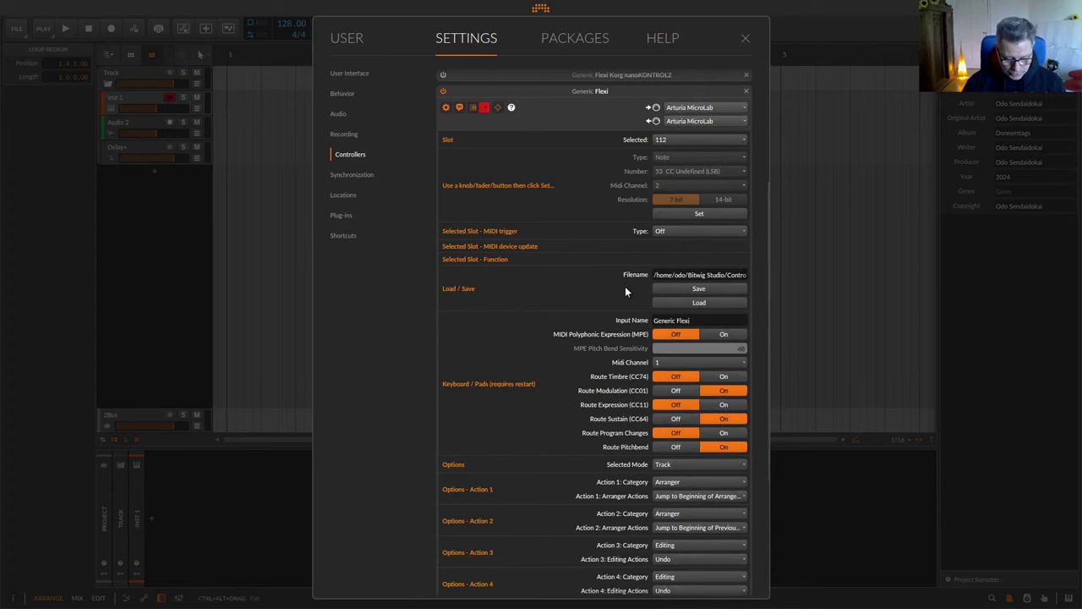
left_click(679, 209)
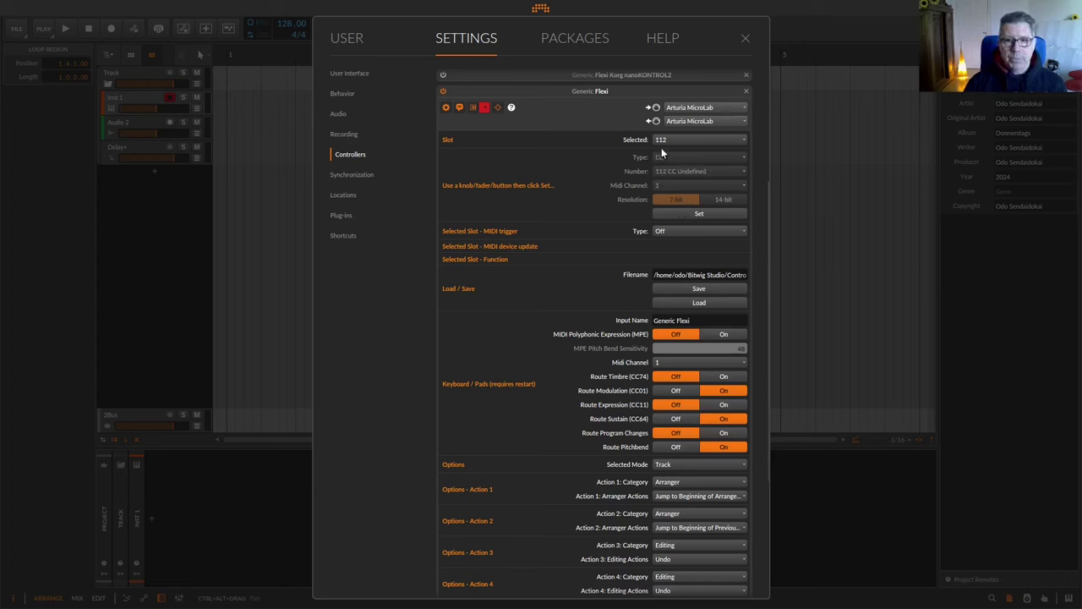
left_click(668, 213)
Step: Assign "Global: Undo" as the function of slot 112
scroll(623, 251, "down", 3)
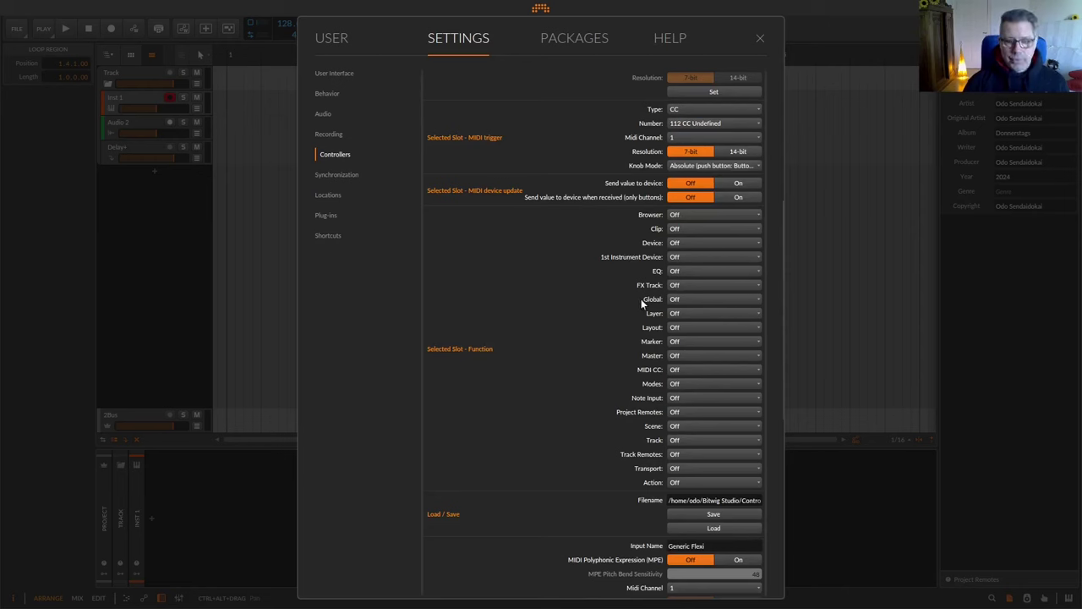
left_click(685, 300)
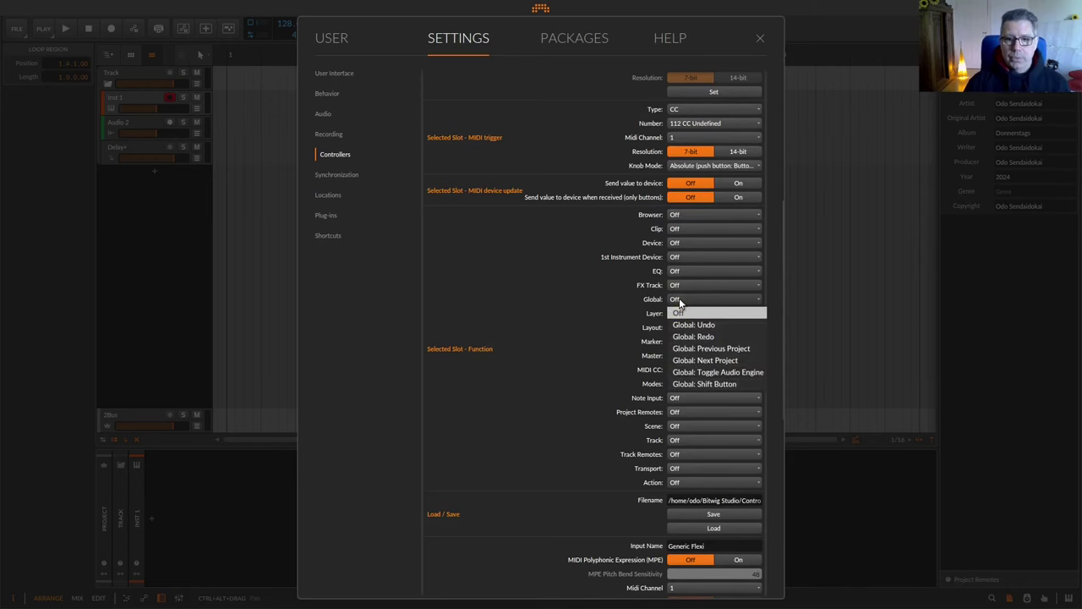
left_click(692, 322)
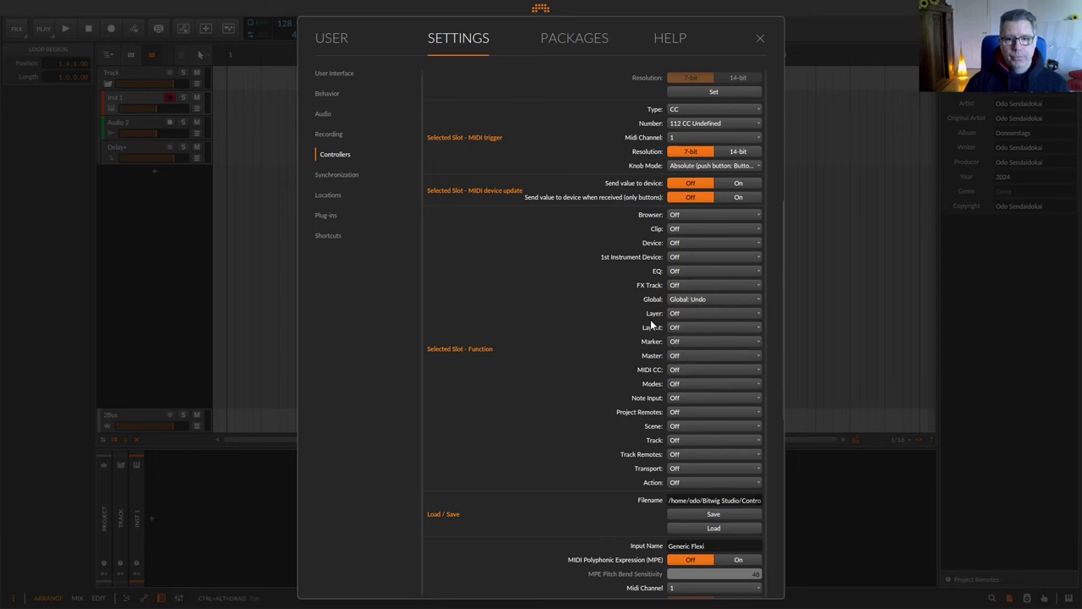
Step: Save the Flexi configuration over the existing file "Arturia Microlabs Mode.properties"
scroll(650, 320, "down", 2)
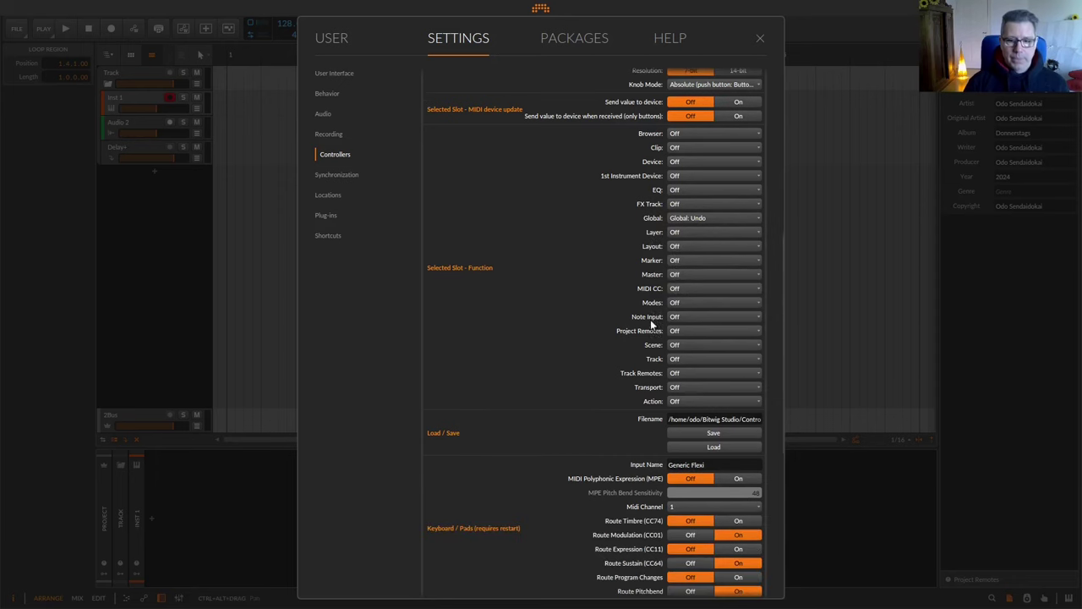
left_click(692, 430)
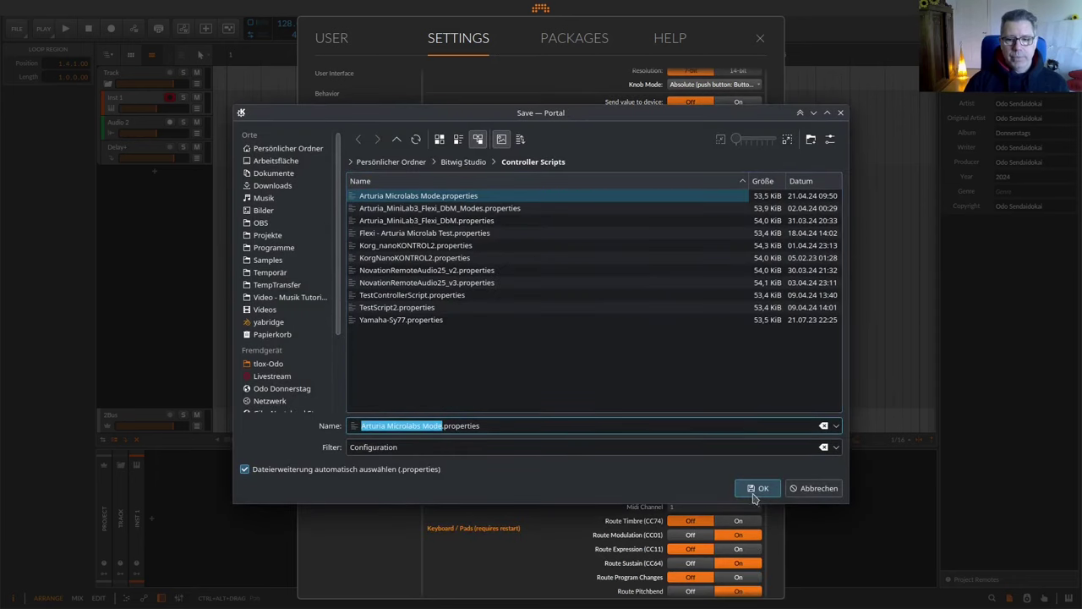
left_click(752, 488)
left_click(626, 330)
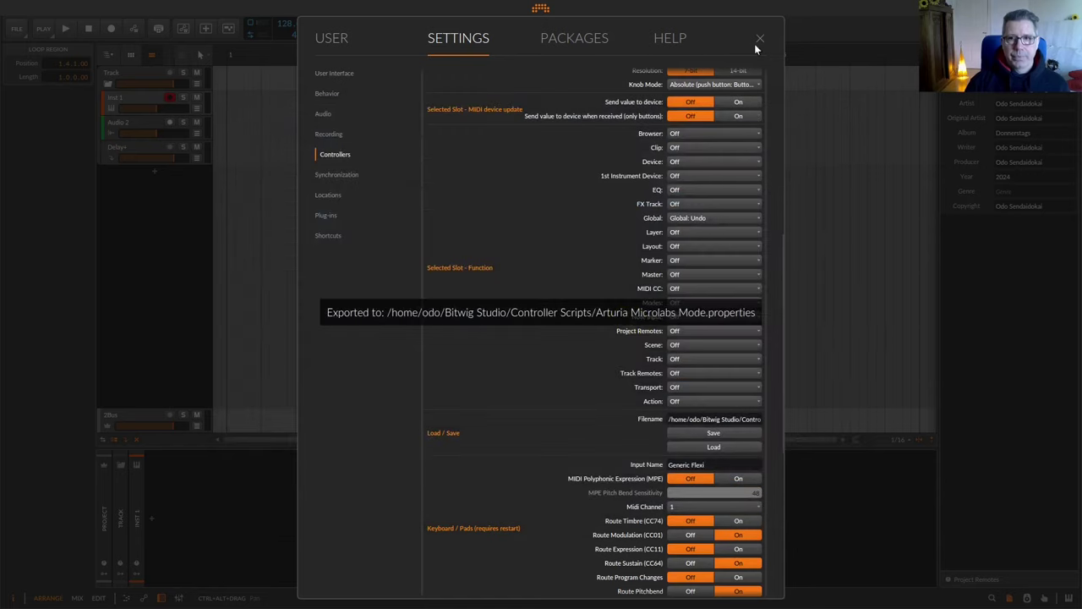
Step: Close the settings and move the arranger's loop region to start at 2.1.1.00
left_click(760, 40)
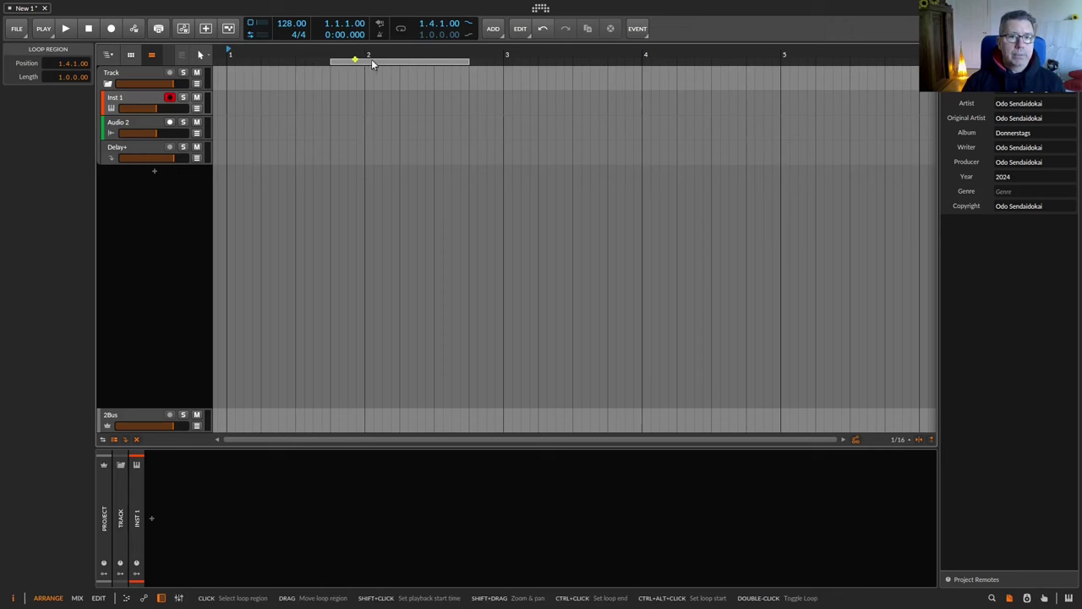
left_click_drag(352, 60, 390, 58)
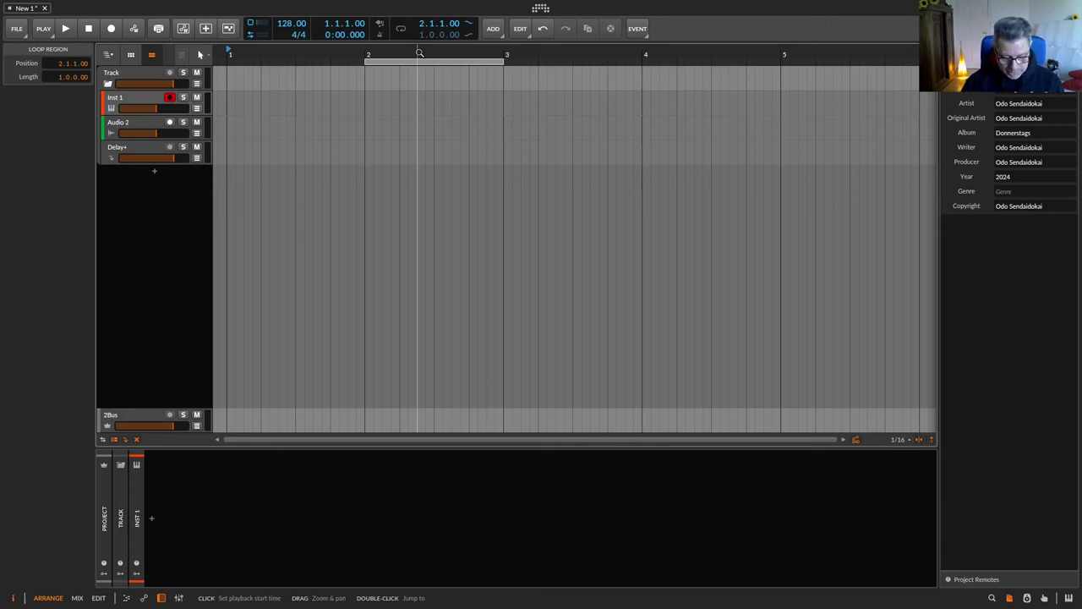
Step: Test toggling Punch-In and Punch-Out for the loop region in the transport display
left_click(470, 27)
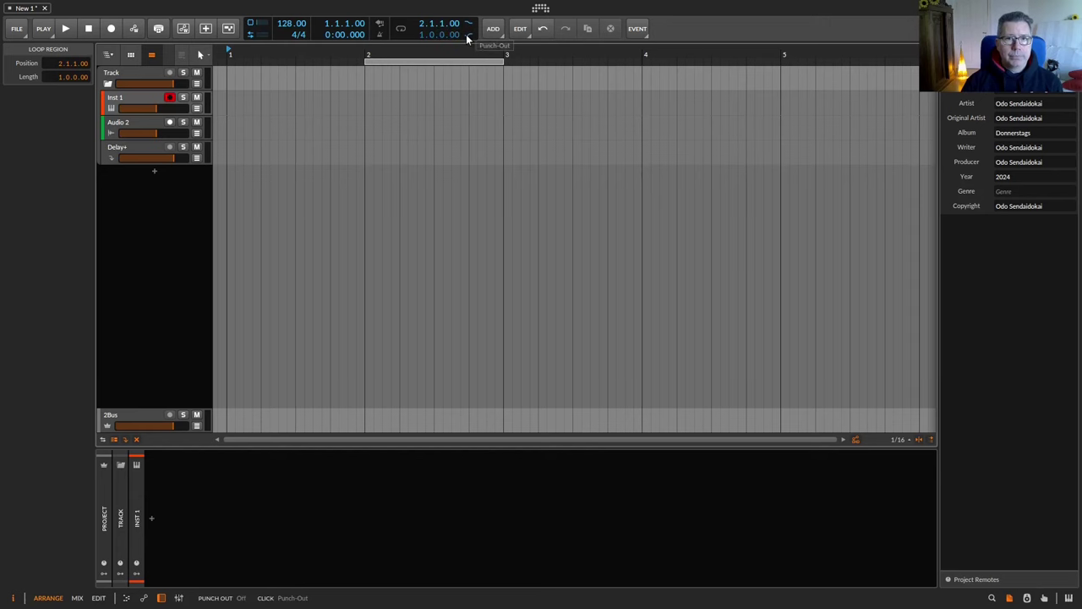
left_click(467, 35)
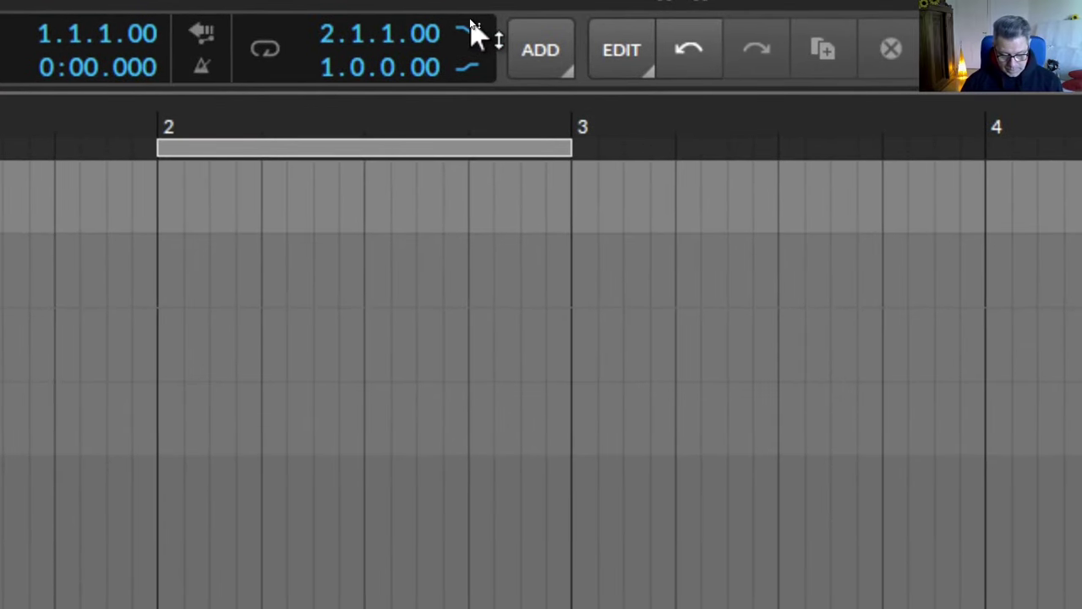
left_click(471, 23)
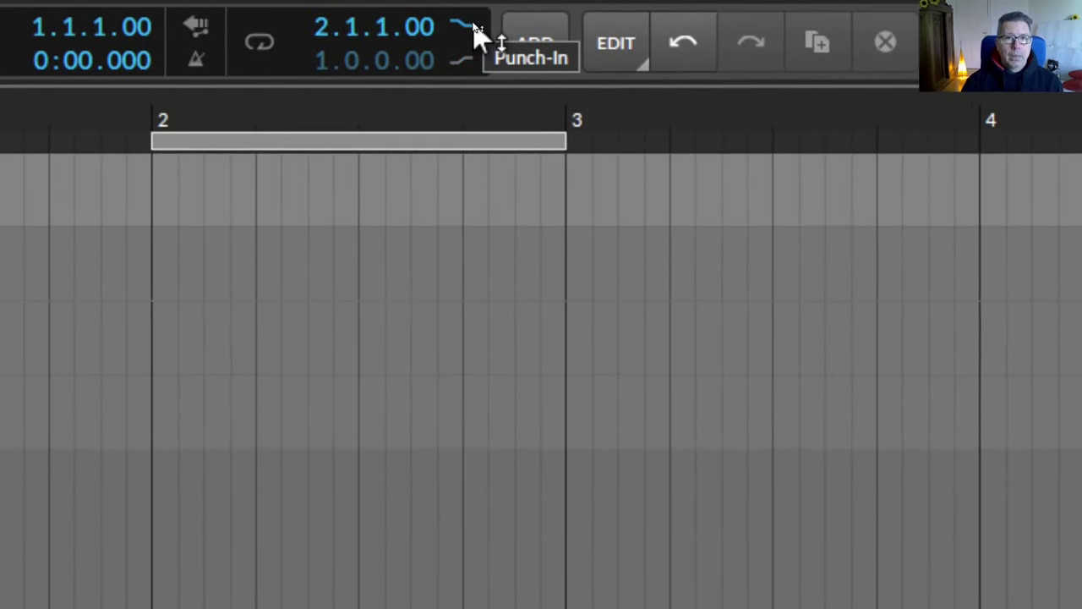
left_click(473, 25)
left_click(465, 27)
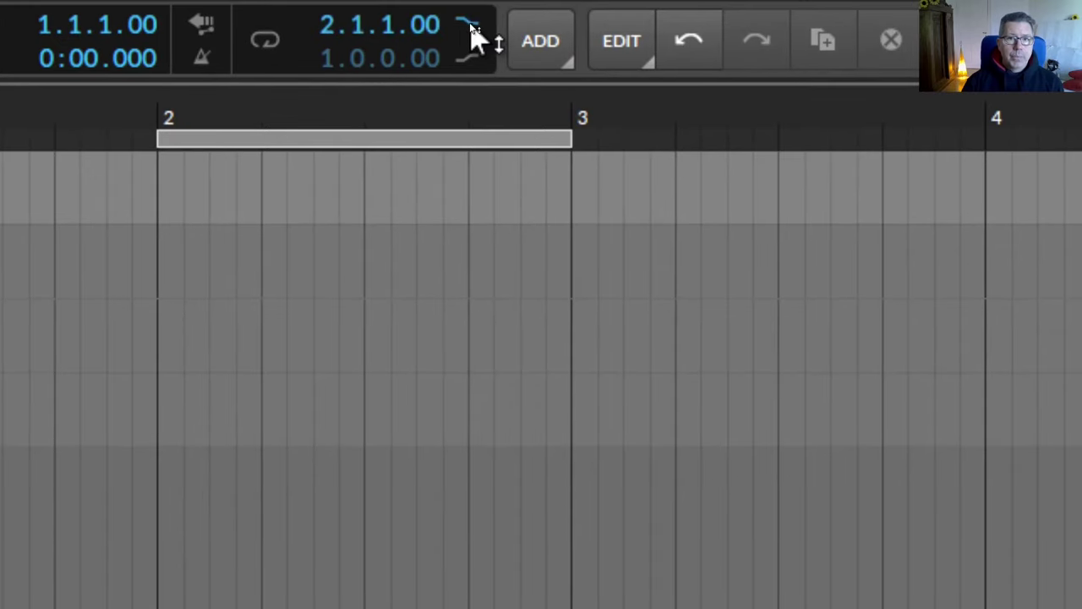
Step: Toggle the Punch-Out and Punch-In points off, and extend the loop region's end to bar 4 for a length of 1.0.0.00
left_click(470, 56)
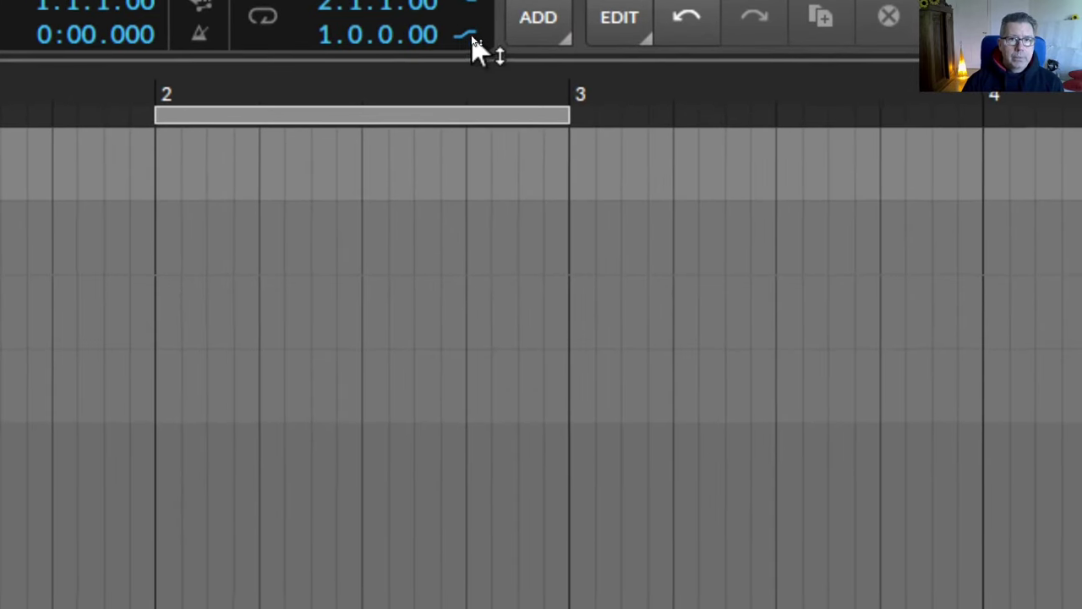
left_click(473, 9)
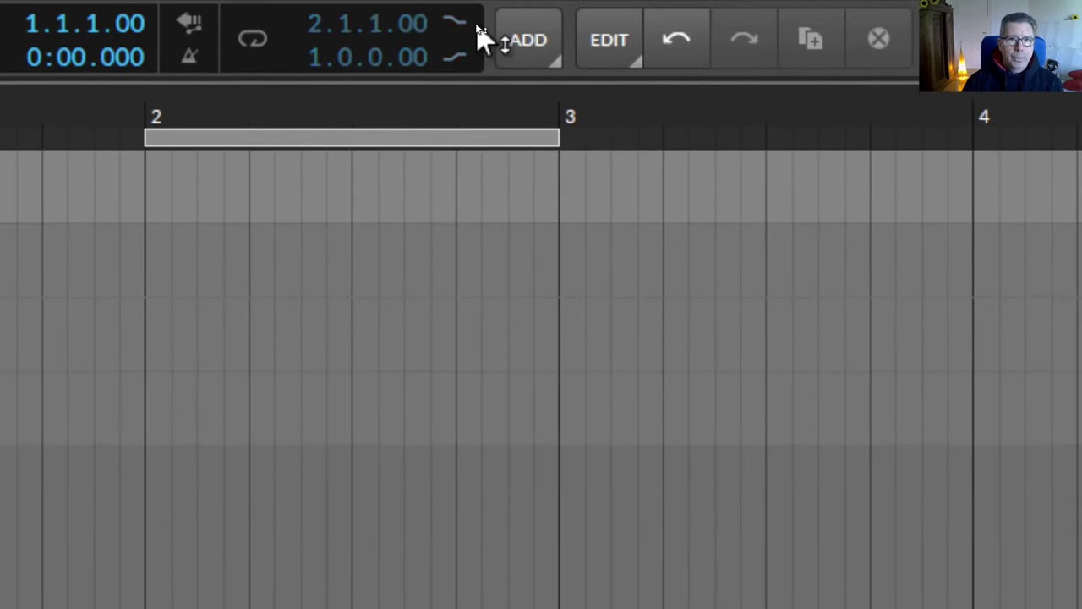
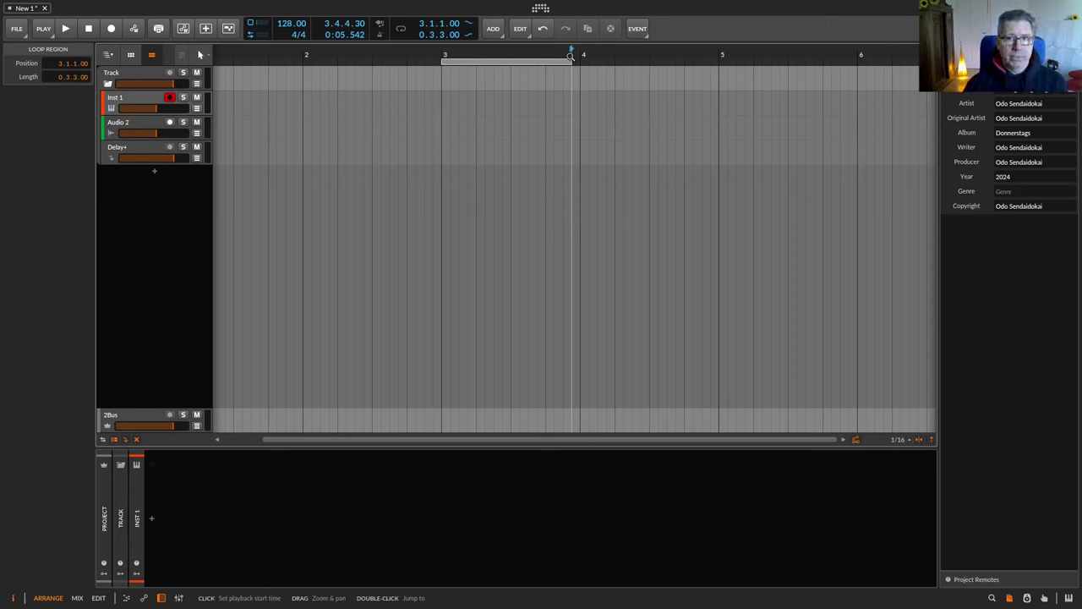
left_click_drag(571, 61, 581, 63)
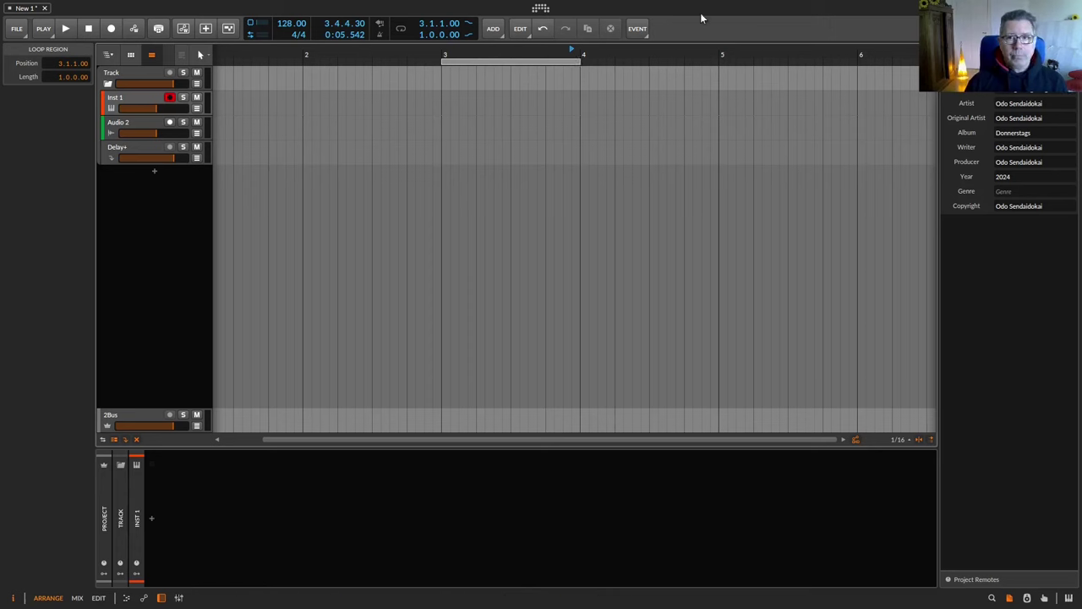
Step: Mark the Next Mode row in the LibreOffice Calc spreadsheet, and set Bitwig Studio's Flexi slot 114 trigger to CC 114 on MIDI channel 1
left_click(737, 7)
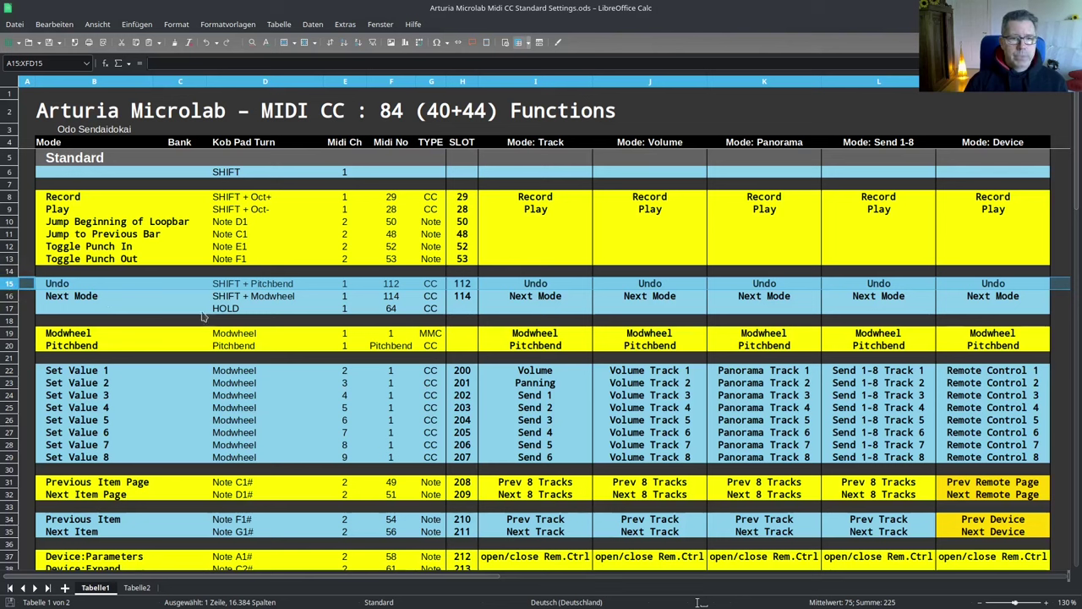
left_click(12, 296)
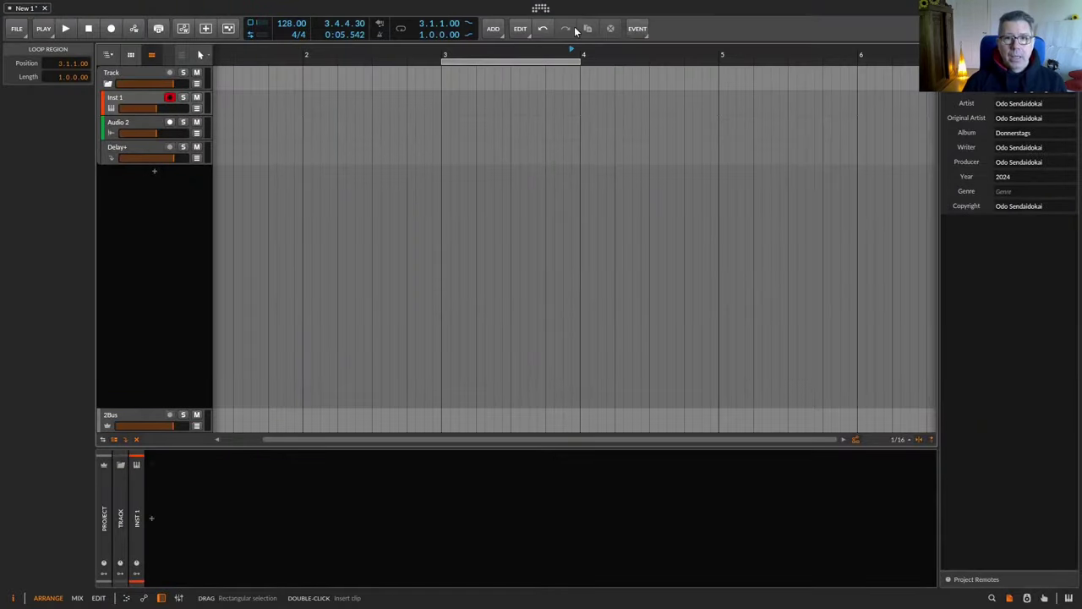
left_click(540, 10)
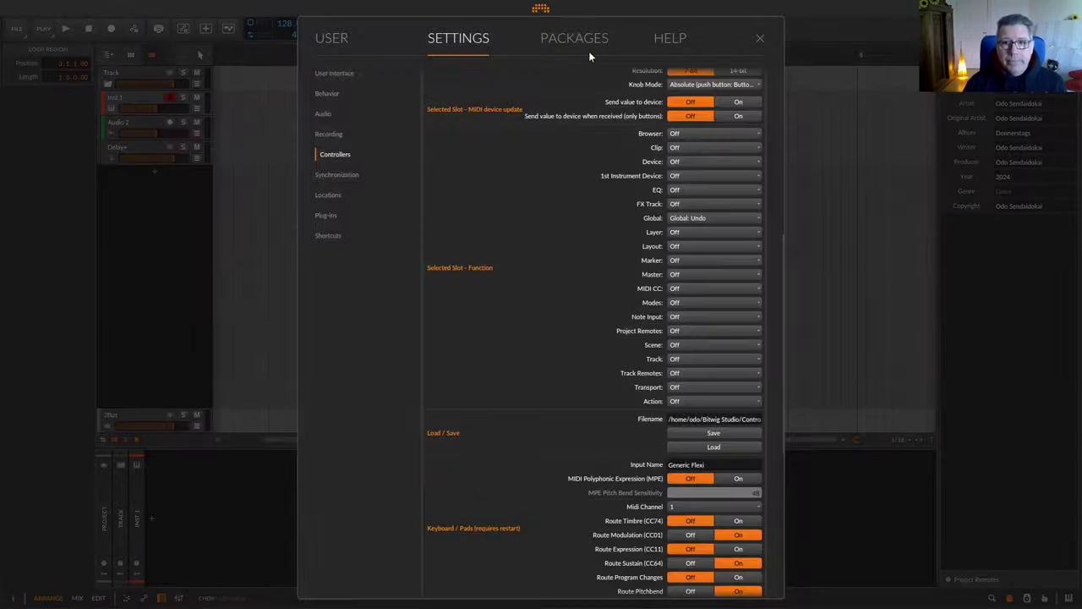
left_click(683, 181)
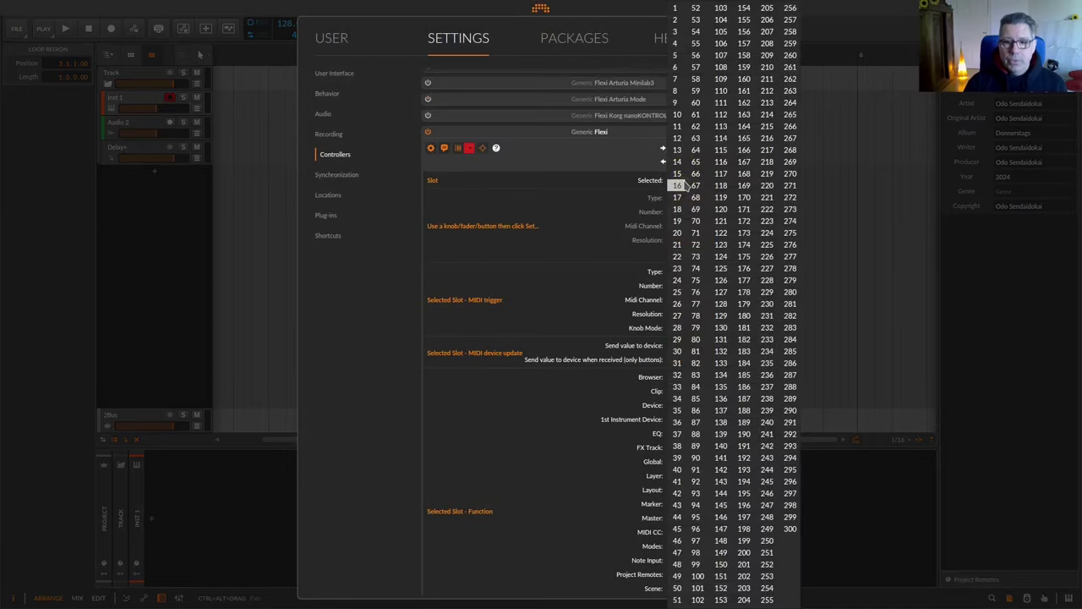
left_click(728, 140)
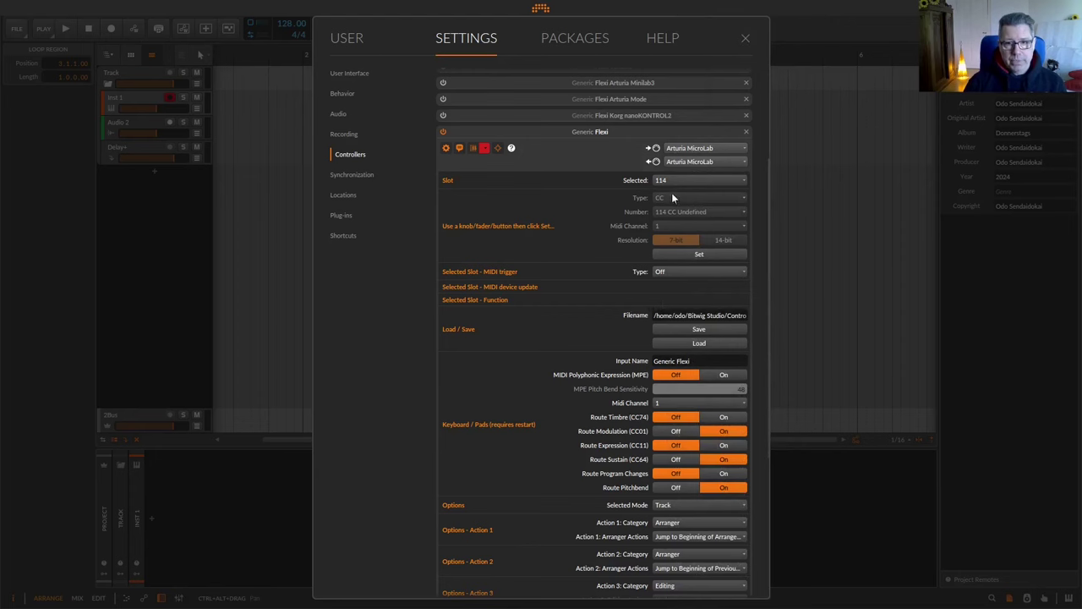
left_click(660, 254)
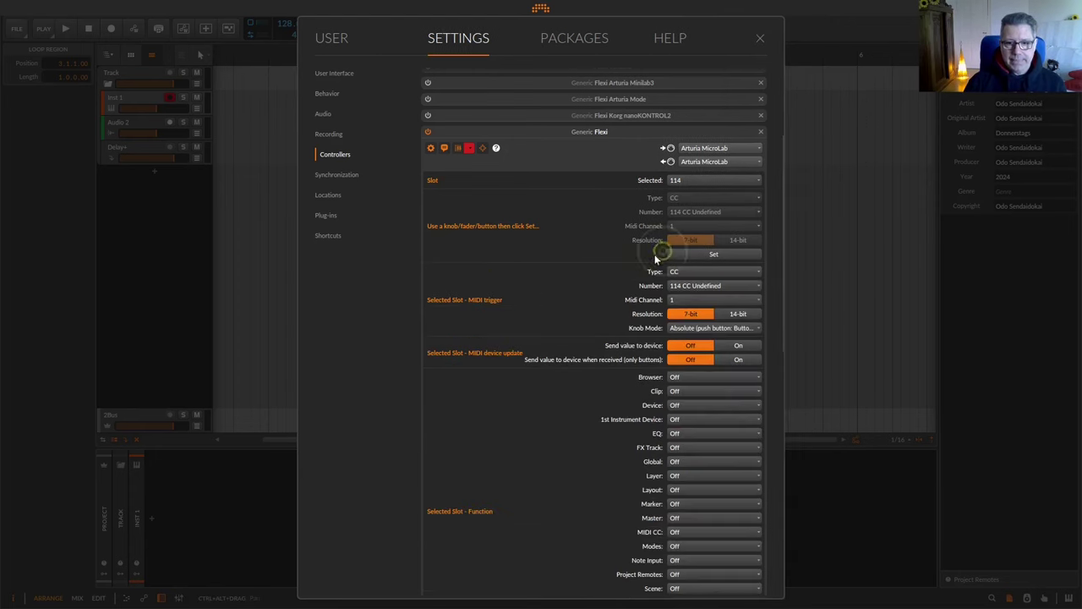
Step: Check the Next Mode entry in the spreadsheet, assign "Modes: Select Next Mode" as slot 114's function, and close the settings
scroll(630, 275, "down", 3)
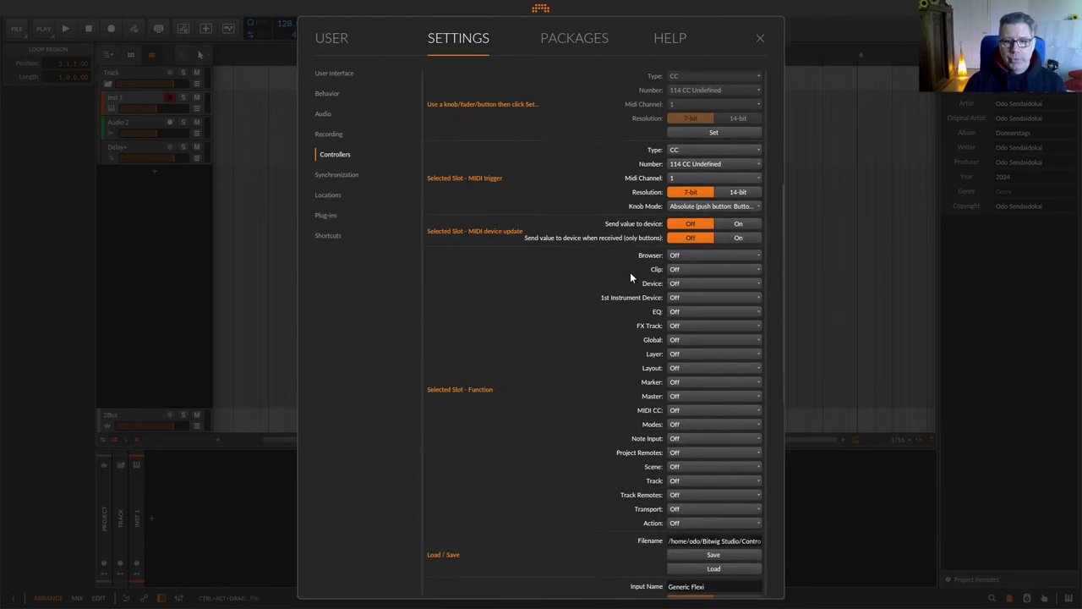
left_click(735, 9)
left_click(735, 7)
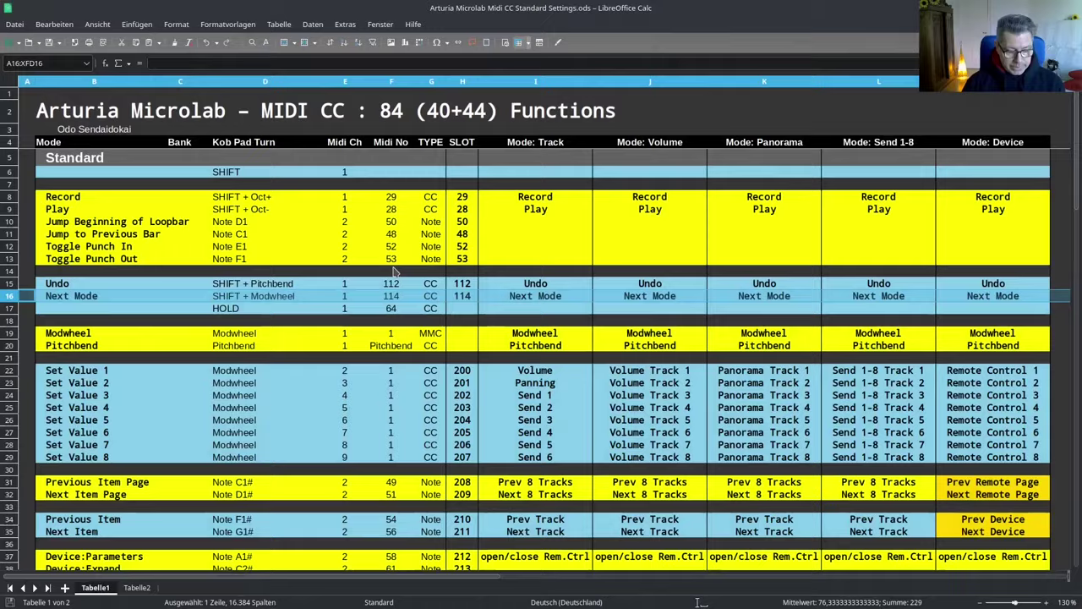
key("alt+Tab")
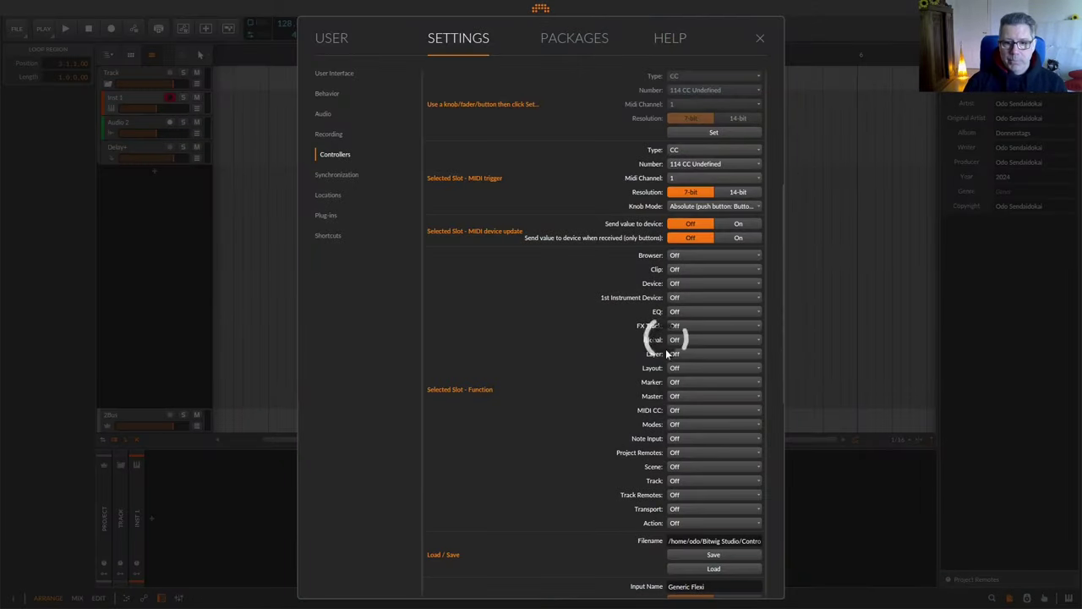
left_click(686, 426)
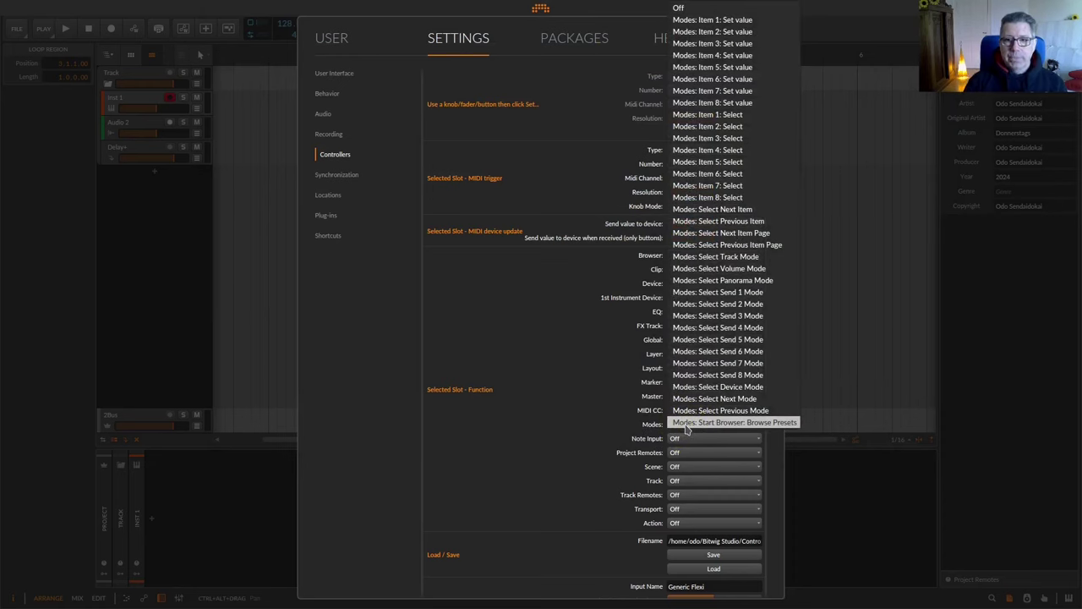
left_click(740, 399)
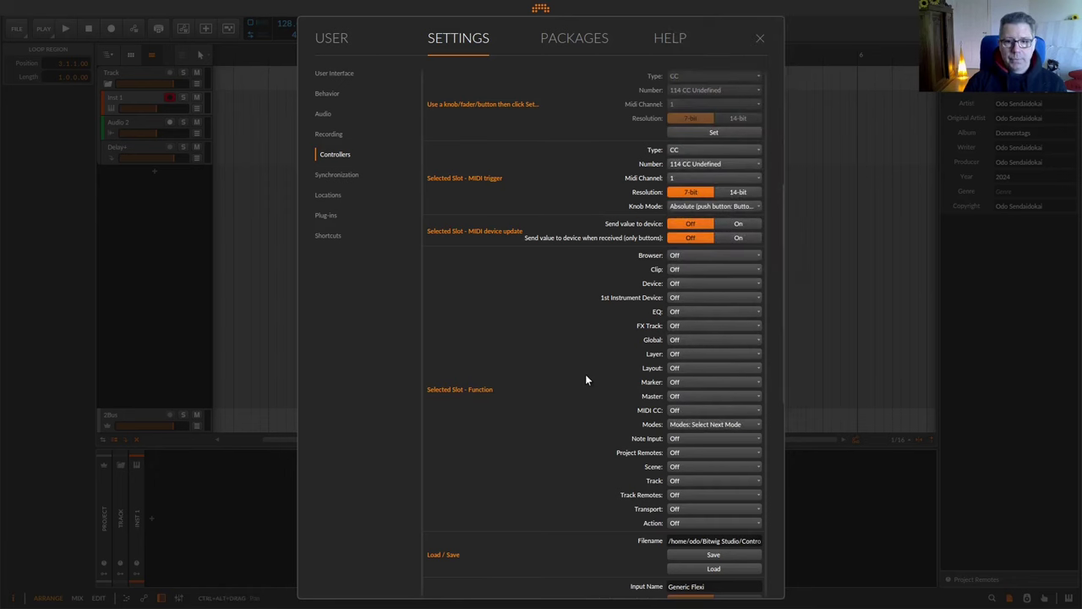
scroll(586, 379, "up", 5)
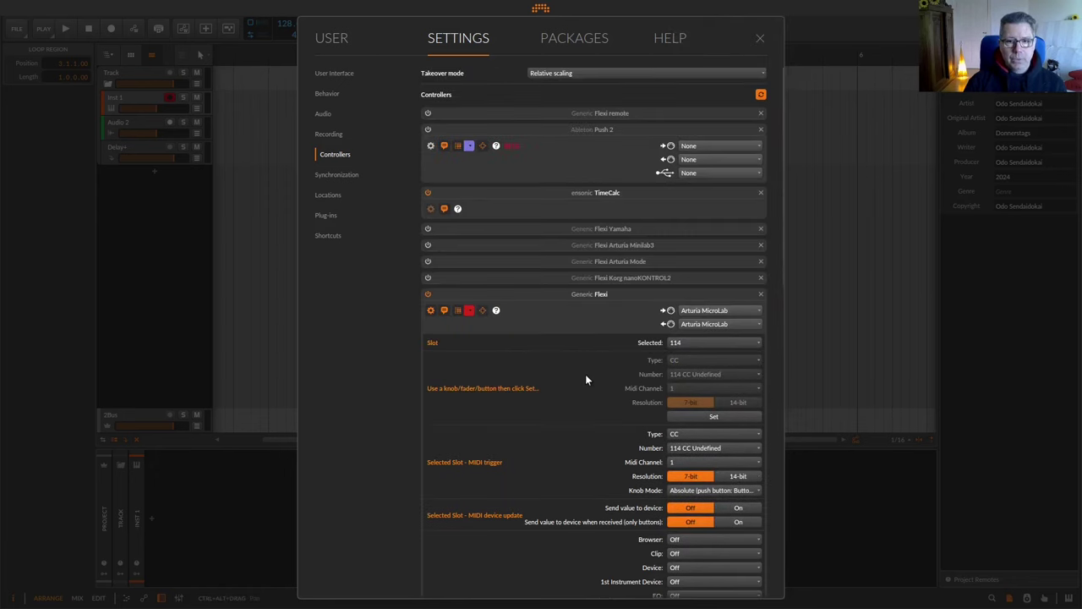
left_click(759, 38)
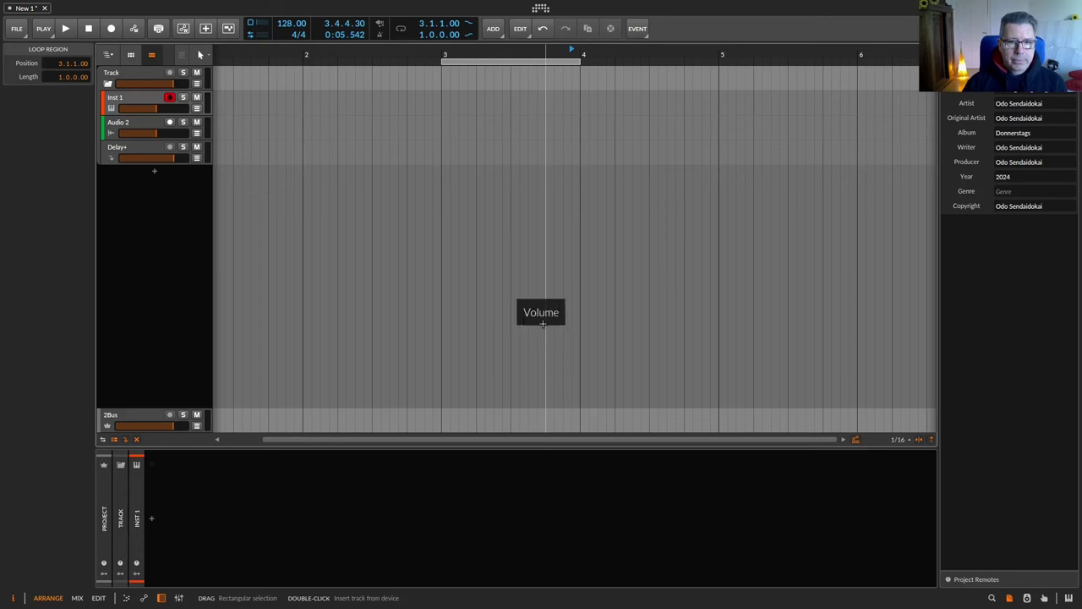
Step: Move the Delay+, FX 2 and FX 3 tracks out of the group to just above 2Bus, and select the group track
left_click(121, 147, "shift")
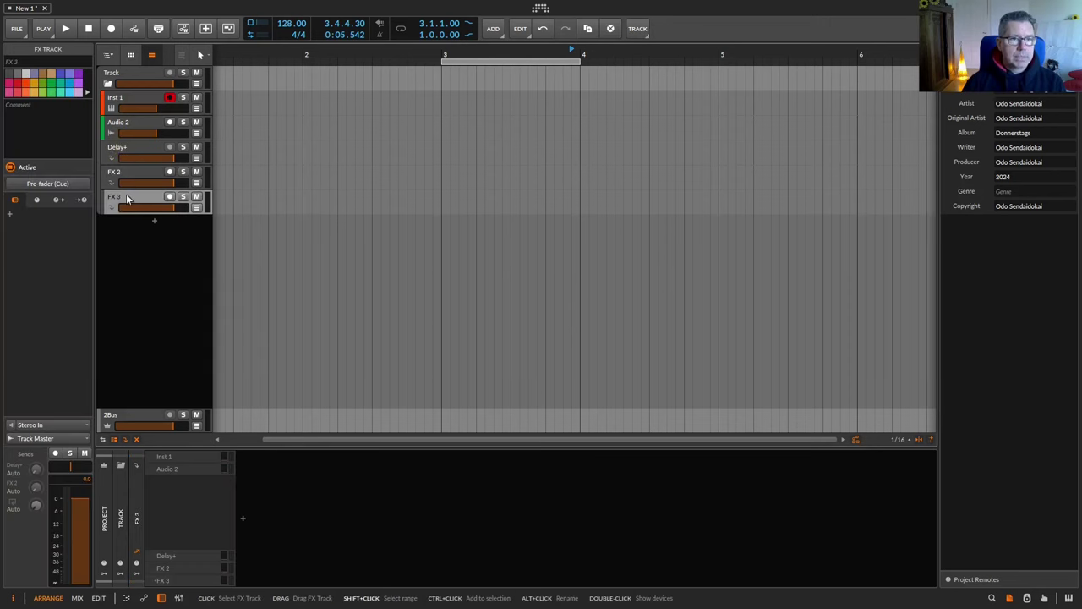
left_click(127, 198, "shift")
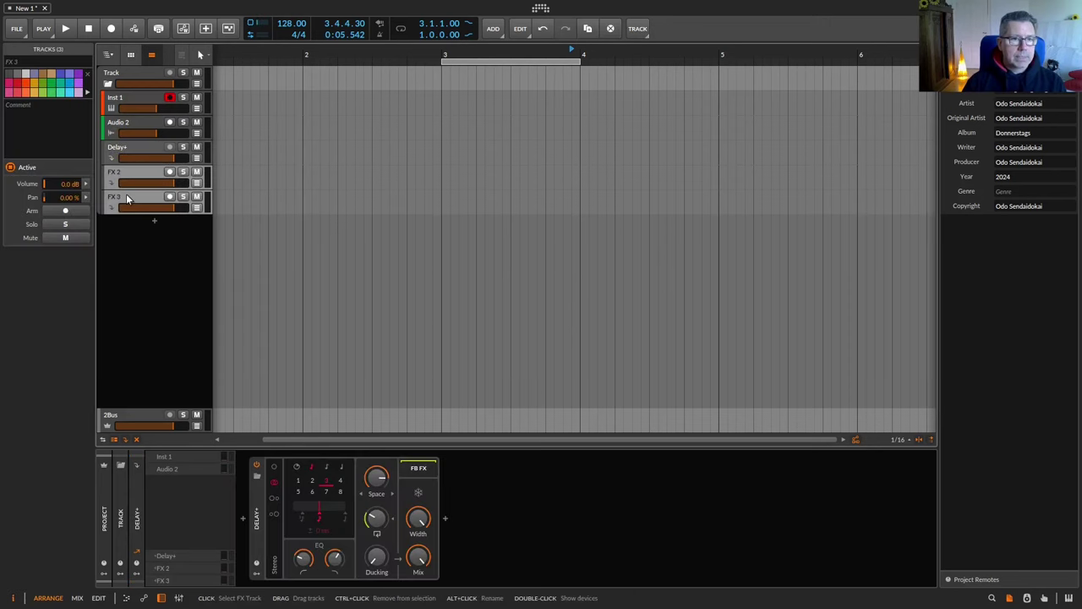
left_click_drag(127, 197, 133, 338)
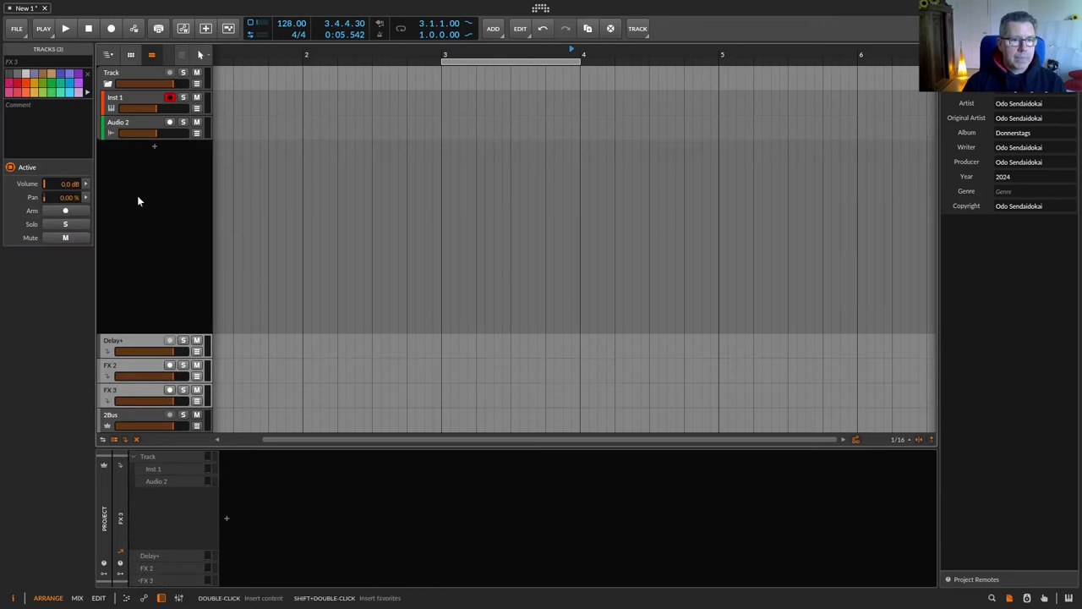
left_click(110, 75)
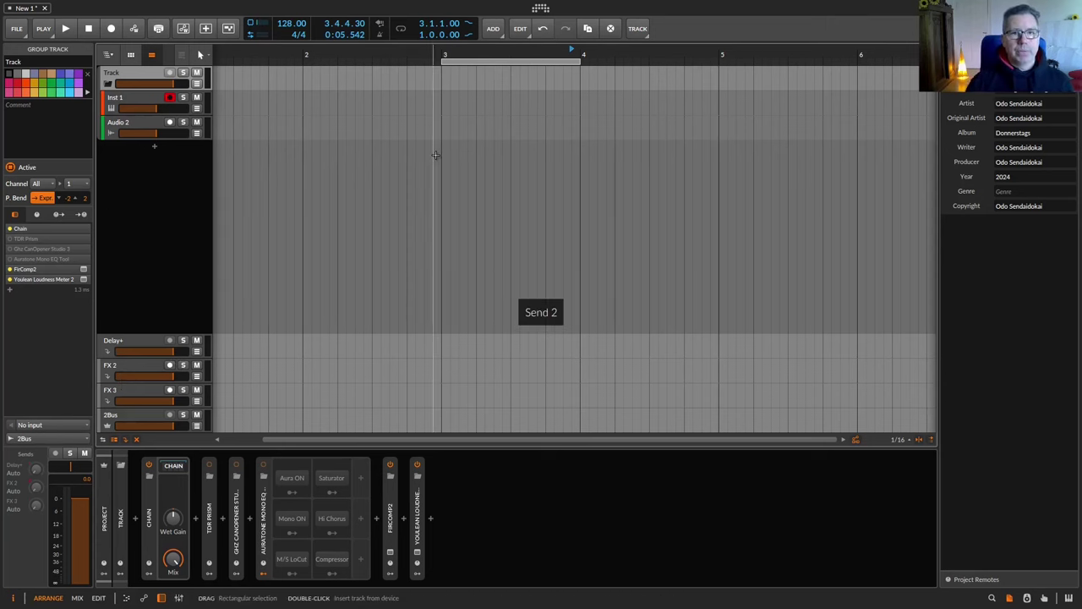
Step: Switch to the LibreOffice Calc spreadsheet and review the HOLD, Modwheel, Pitchbend and Set Value 1 rows
left_click(736, 6)
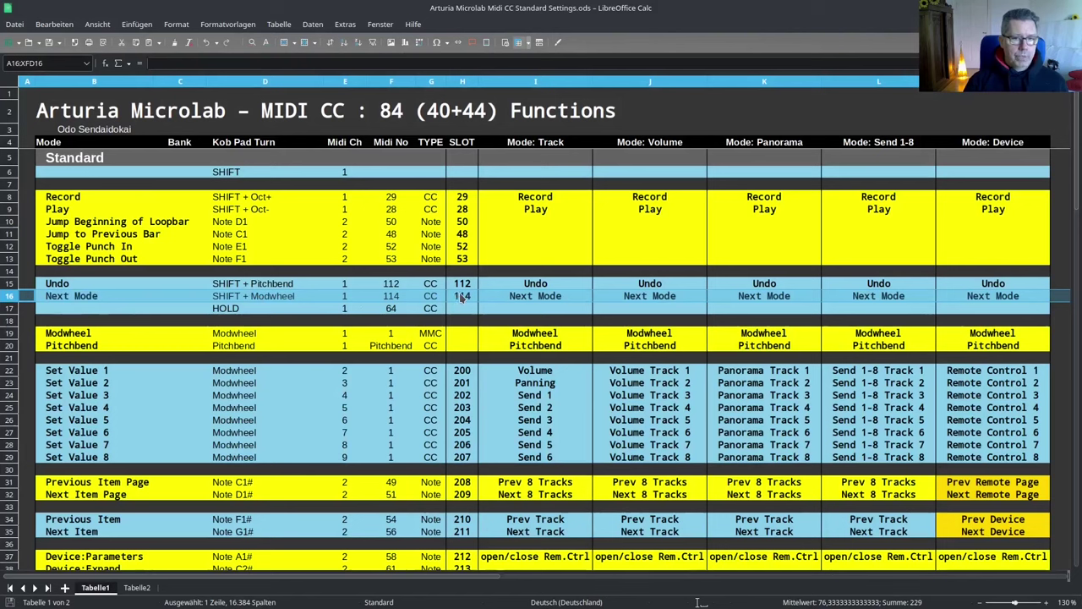
left_click(233, 309)
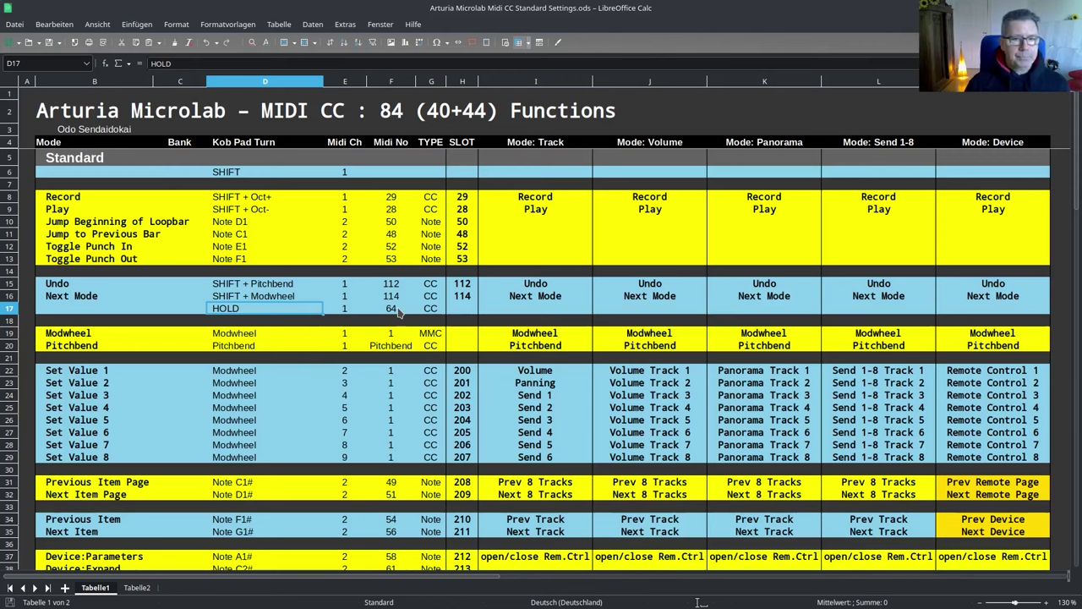
scroll(119, 257, "down", 3)
left_click(10, 217)
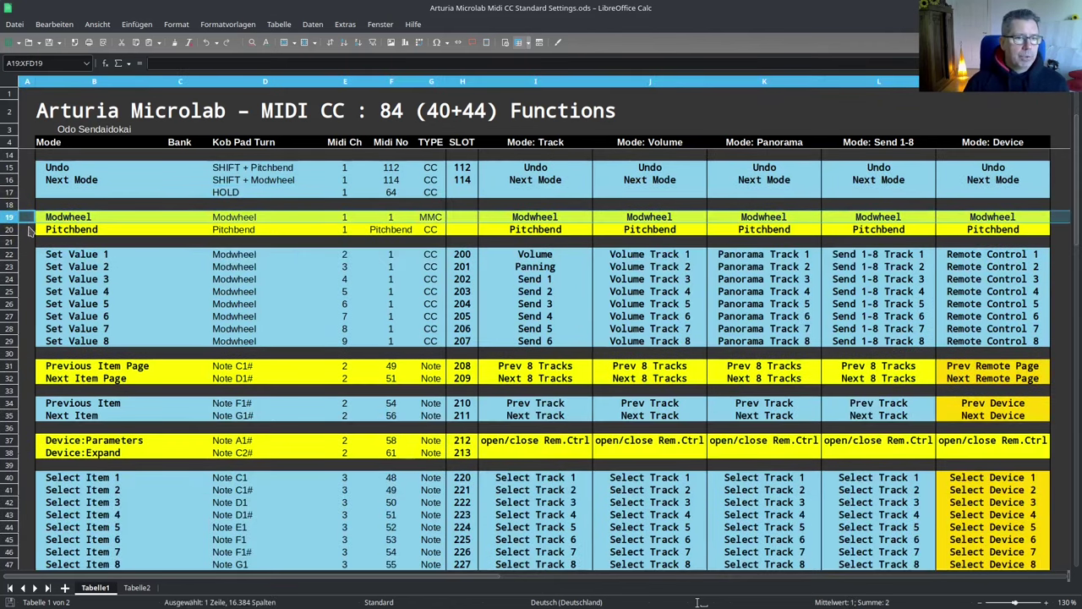
left_click(9, 232)
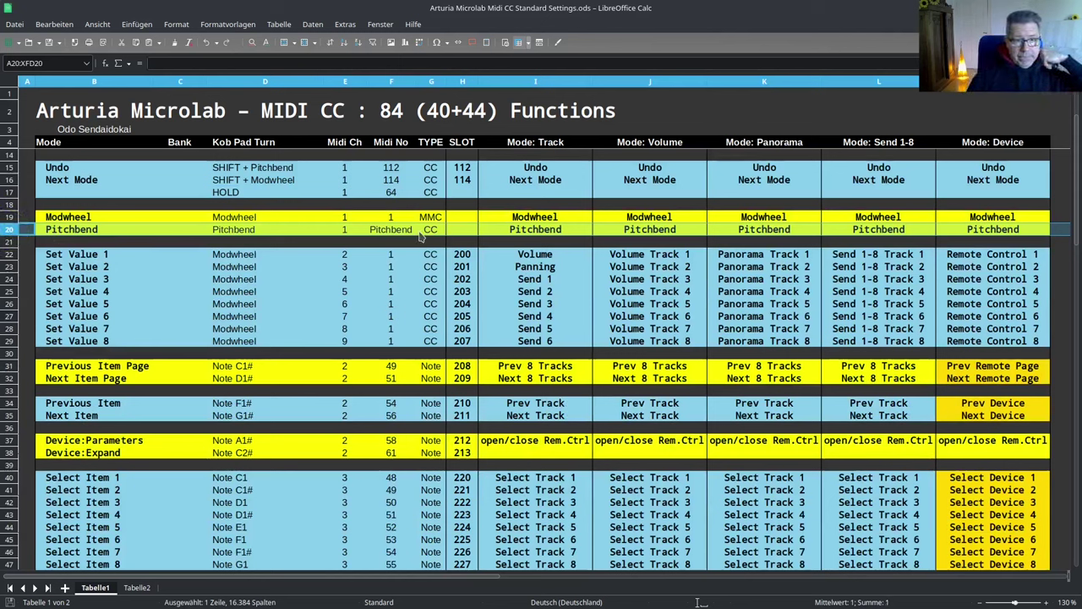
left_click(10, 255)
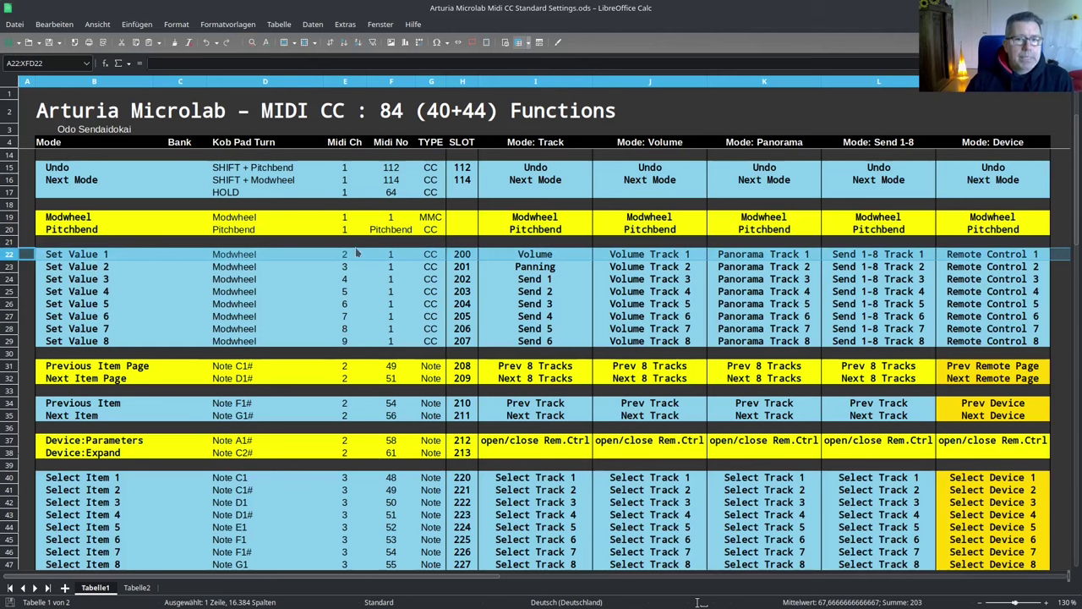
scroll(463, 236, "up", 2)
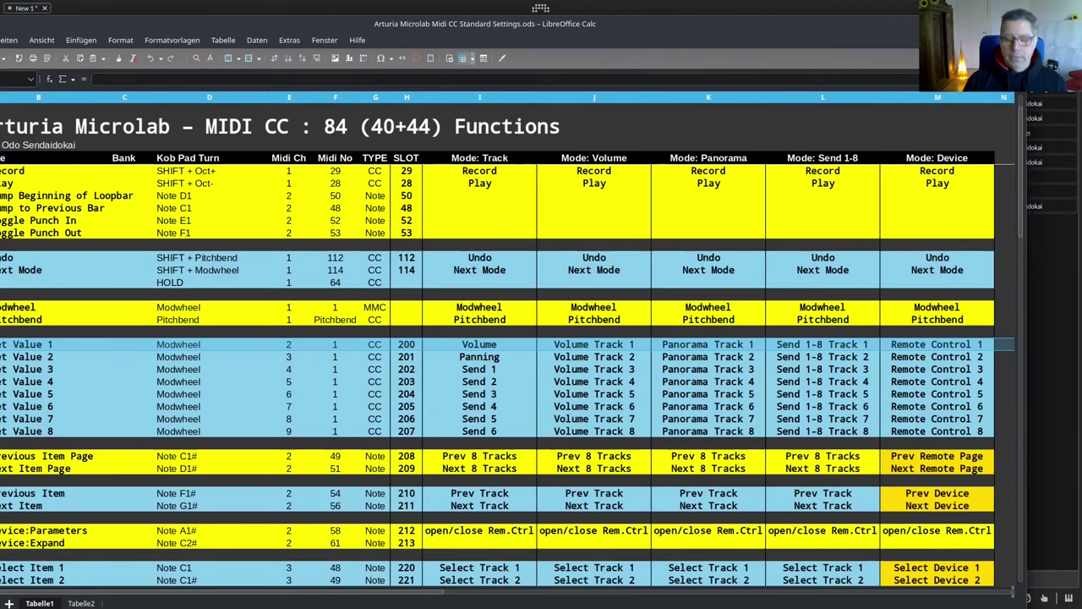
Step: Place the MIDI CC spreadsheet window beside the opened controller settings and keep it above other windows
left_click_drag(1026, 18, 419, 93)
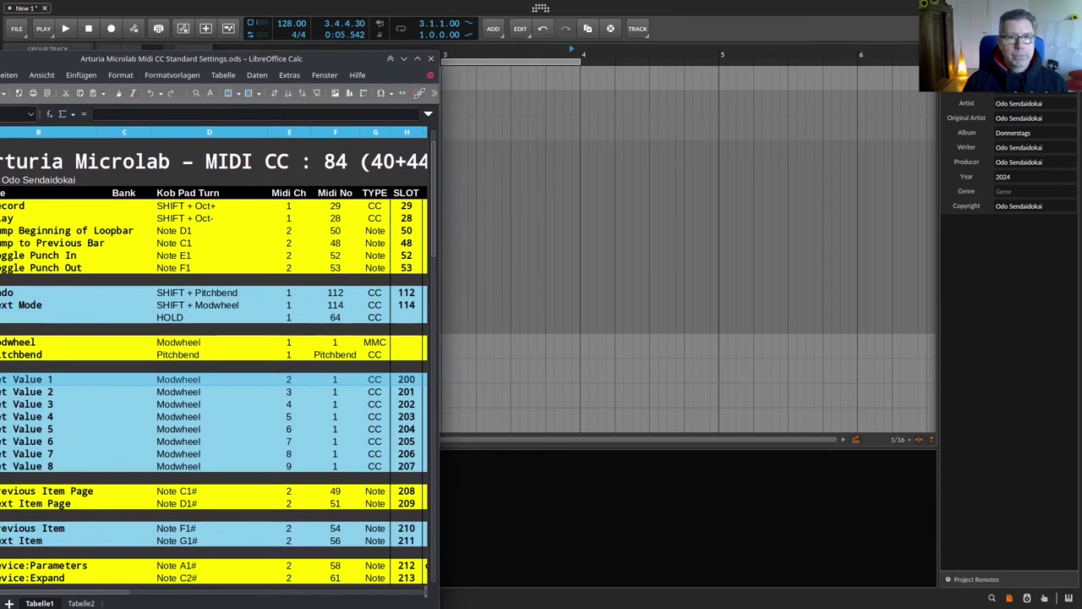
left_click_drag(329, 58, 346, 35)
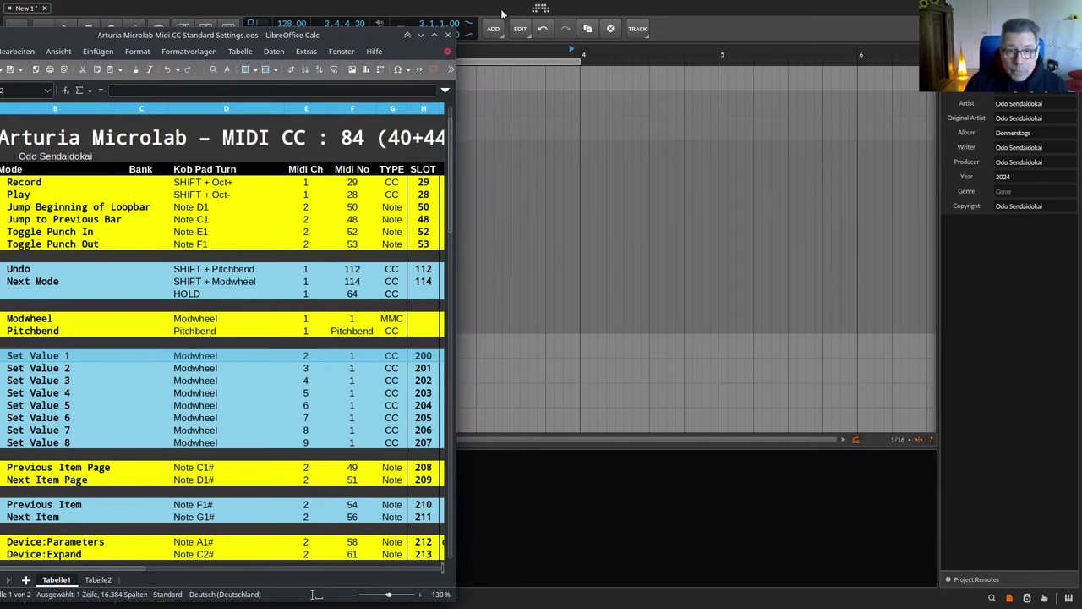
left_click(540, 9)
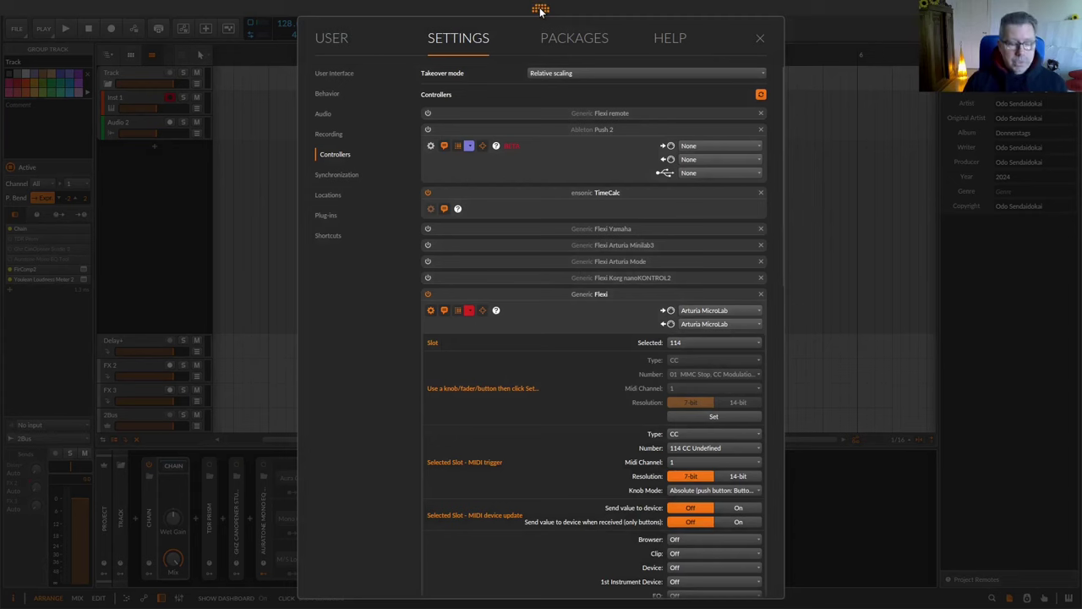
key("alt+Tab")
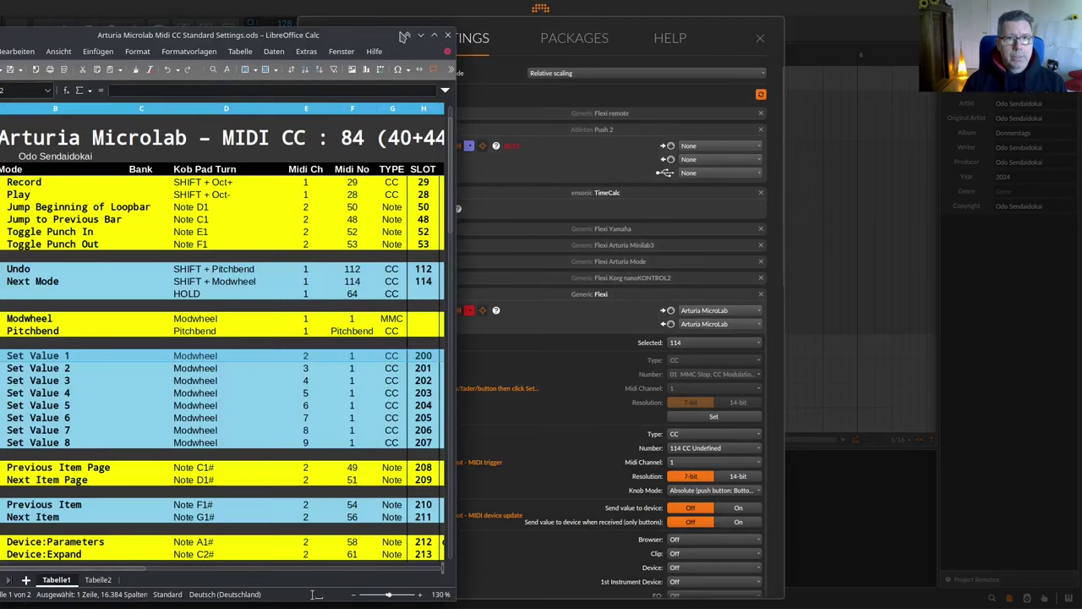
left_click(404, 37)
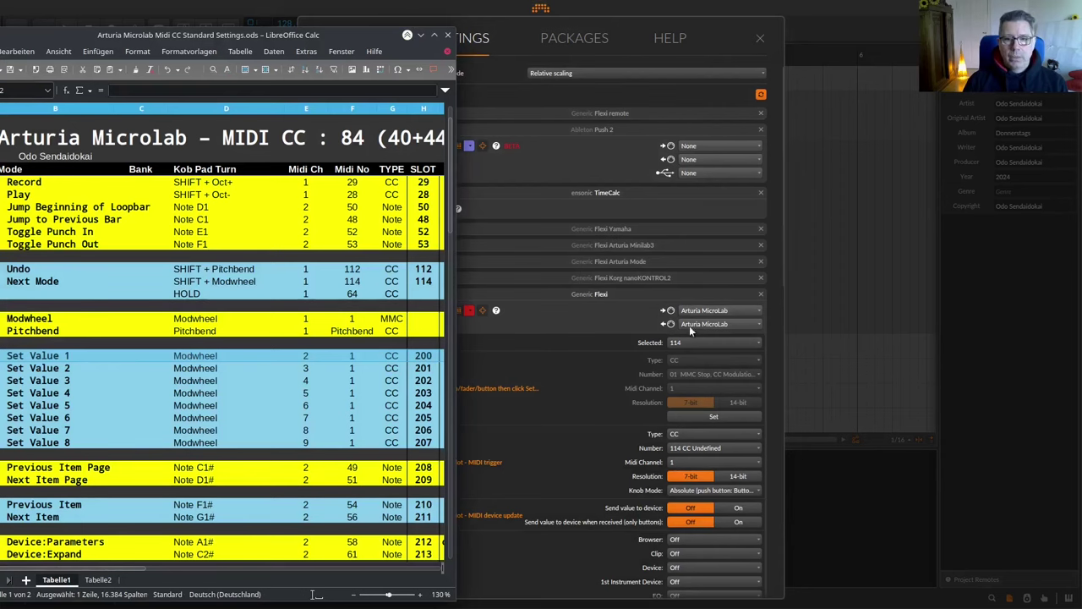
Step: Map slot 200 to the received modwheel CC 1 on MIDI channel 2 with the function Modes: Item 1: Set value
scroll(392, 359, "down", 1)
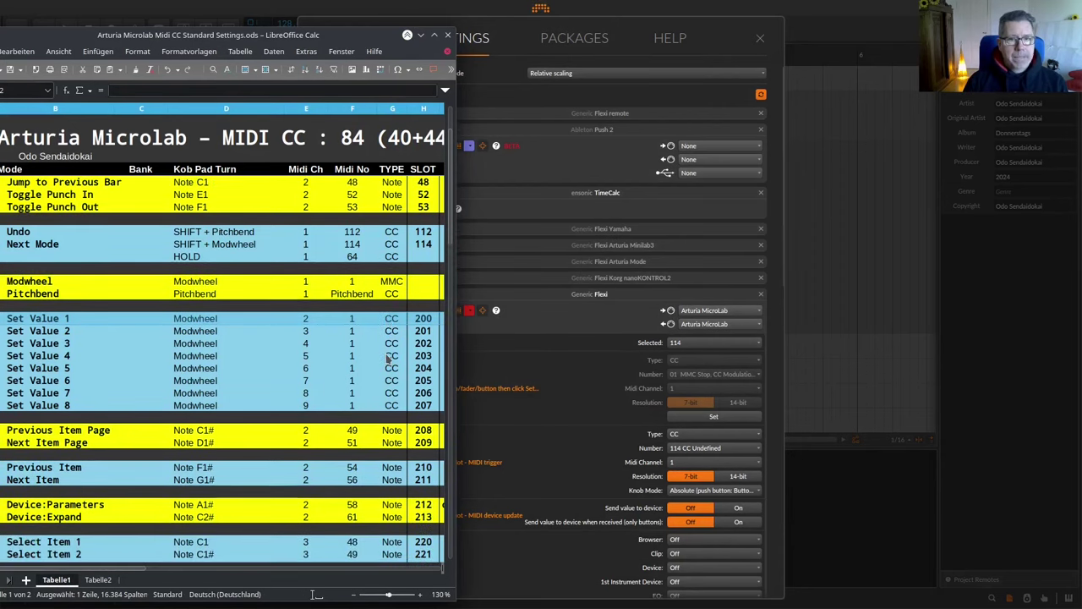
left_click(693, 341)
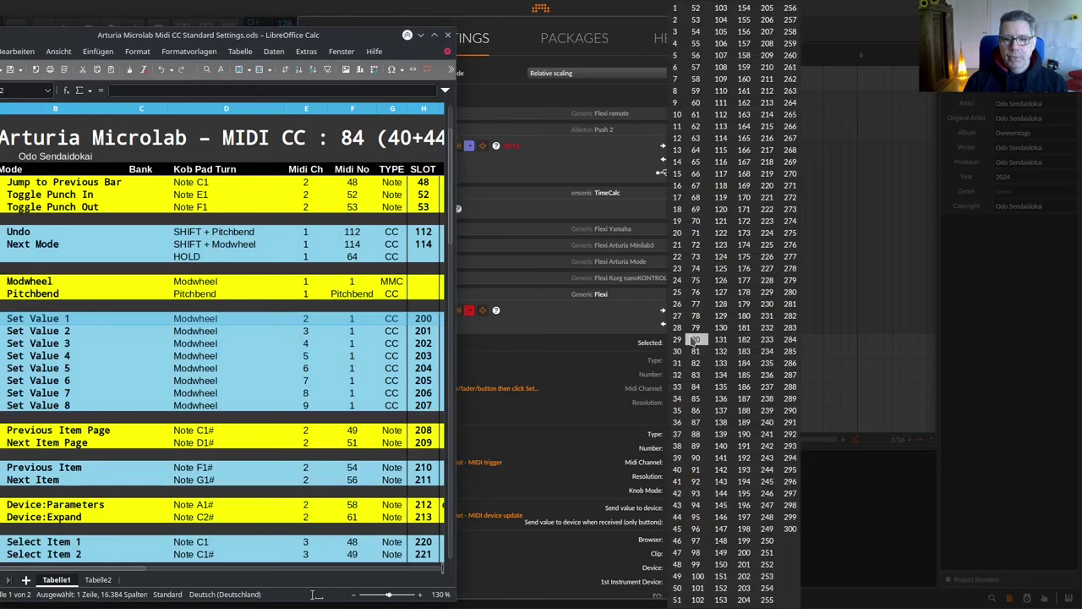
left_click(742, 551)
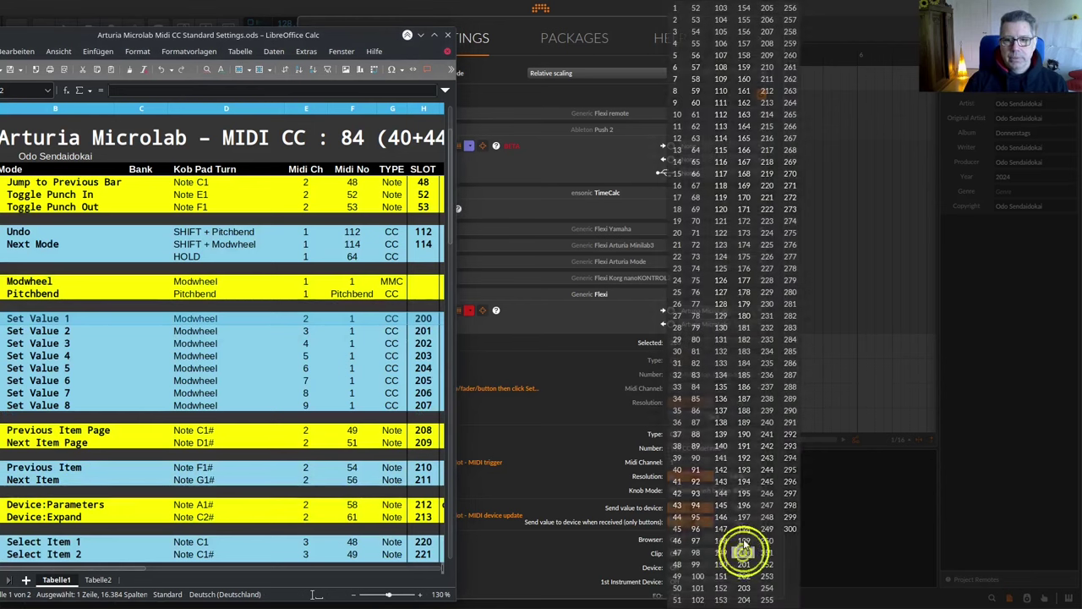
scroll(634, 346, "down", 3)
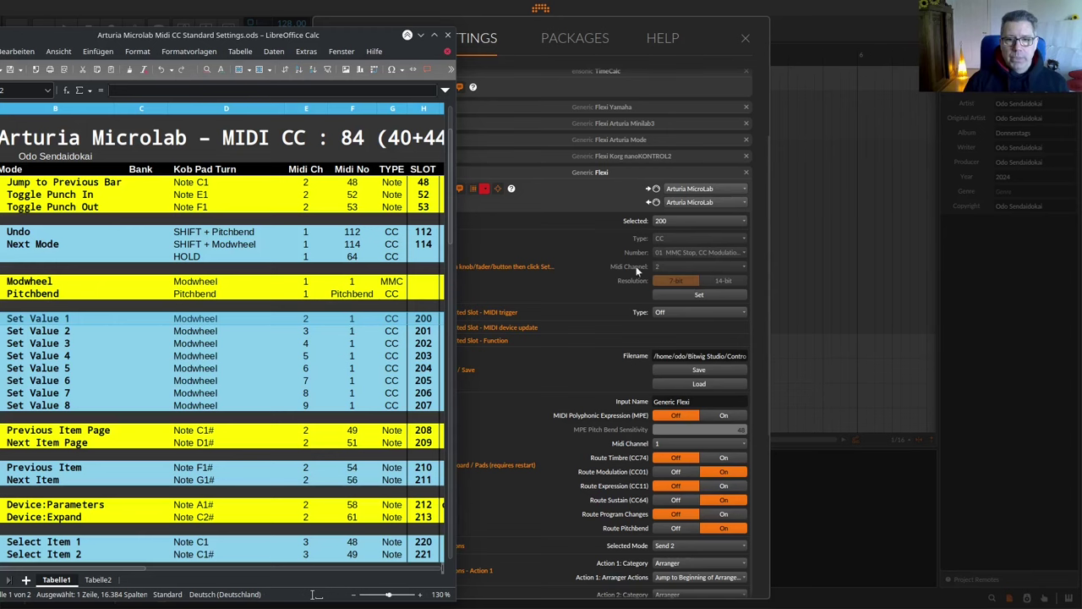
left_click(683, 294)
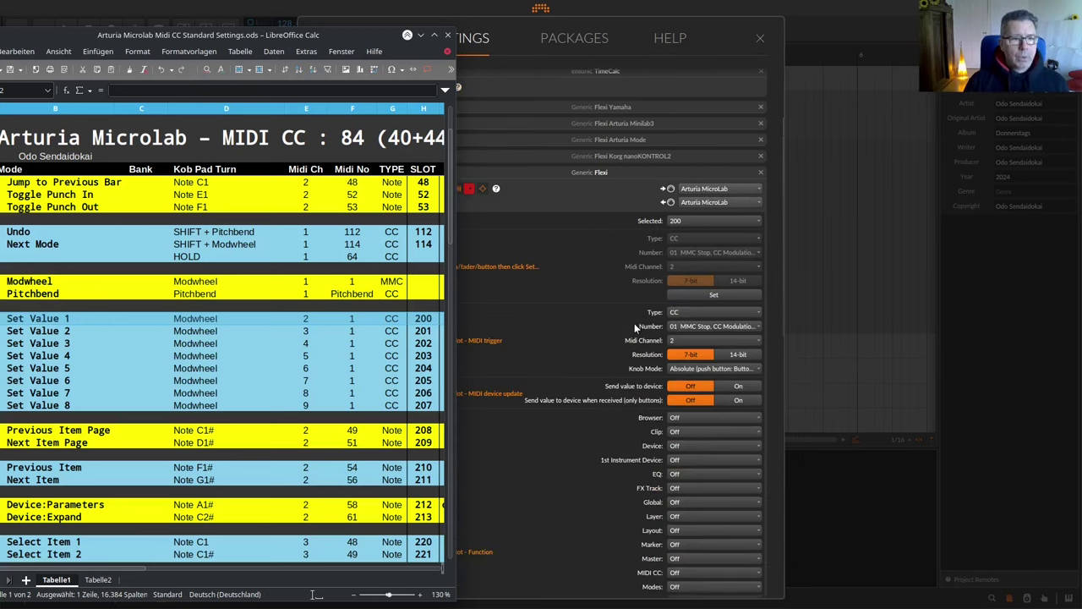
scroll(634, 323, "down", 5)
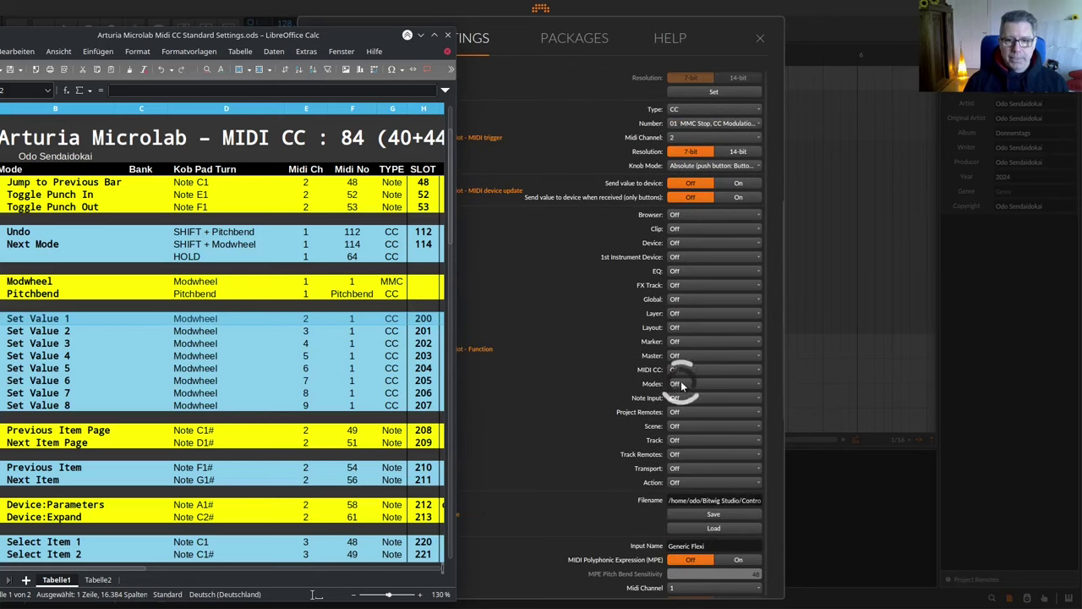
left_click(681, 383)
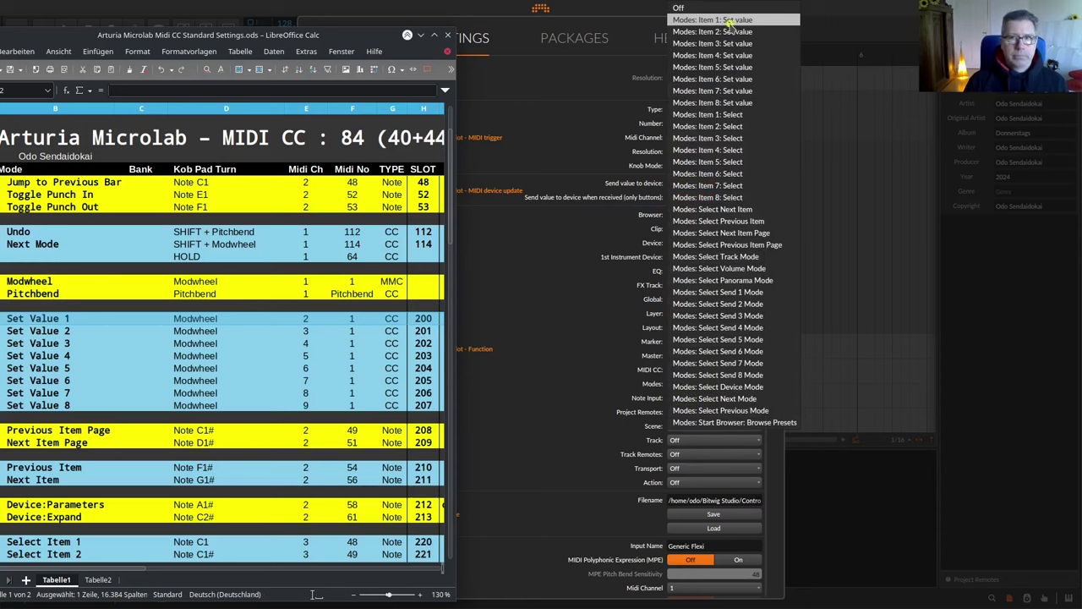
left_click(729, 19)
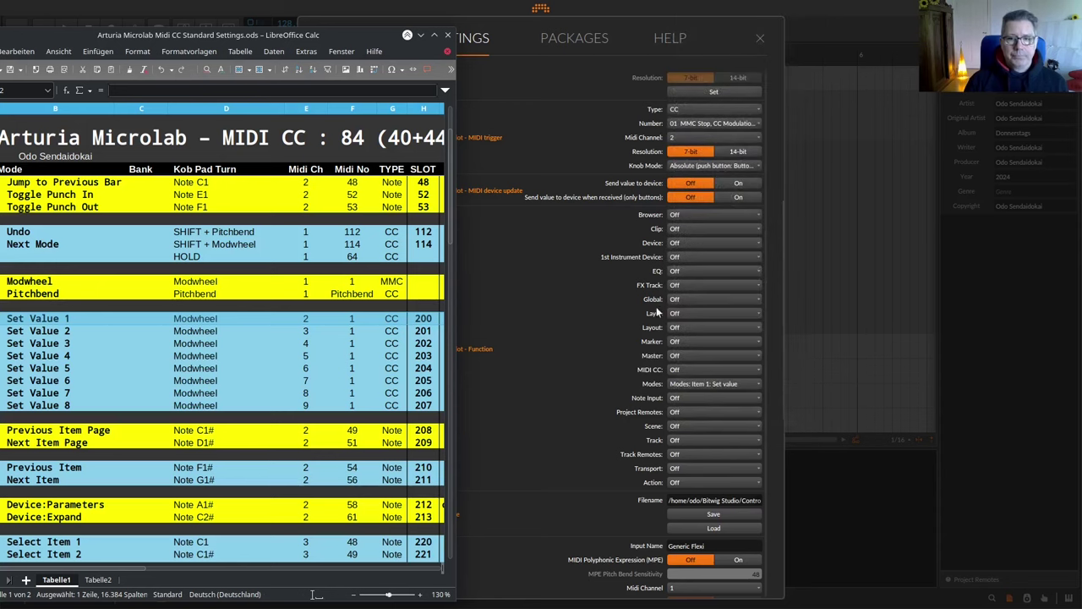
Step: Map slot 201 to the modwheel CC 1 on MIDI channel 3 with the function Modes: Item 2: Set value
scroll(656, 306, "up", 3)
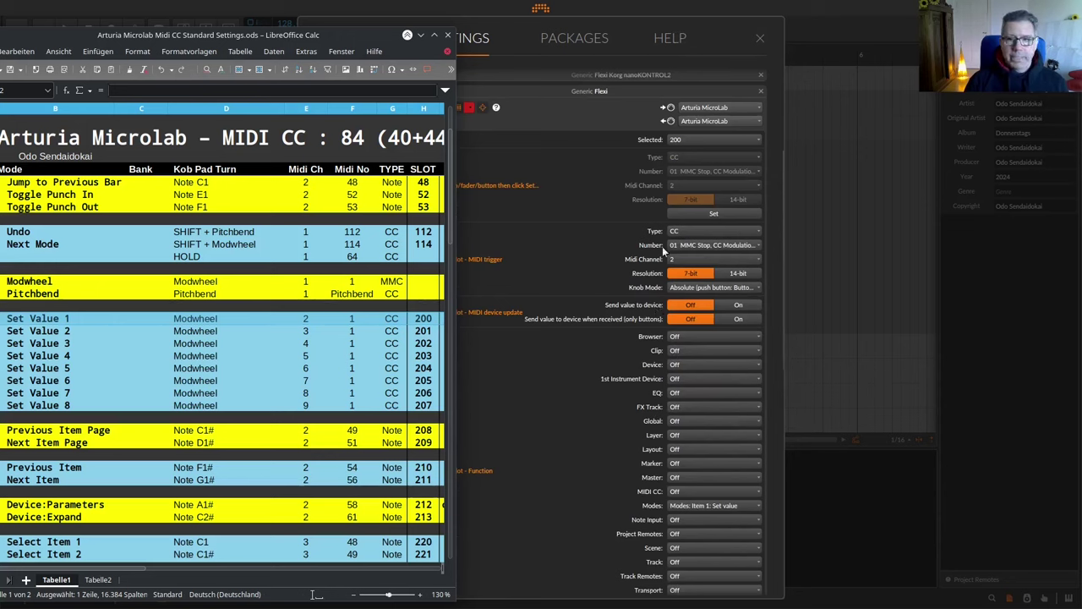
scroll(669, 186, "up", 2)
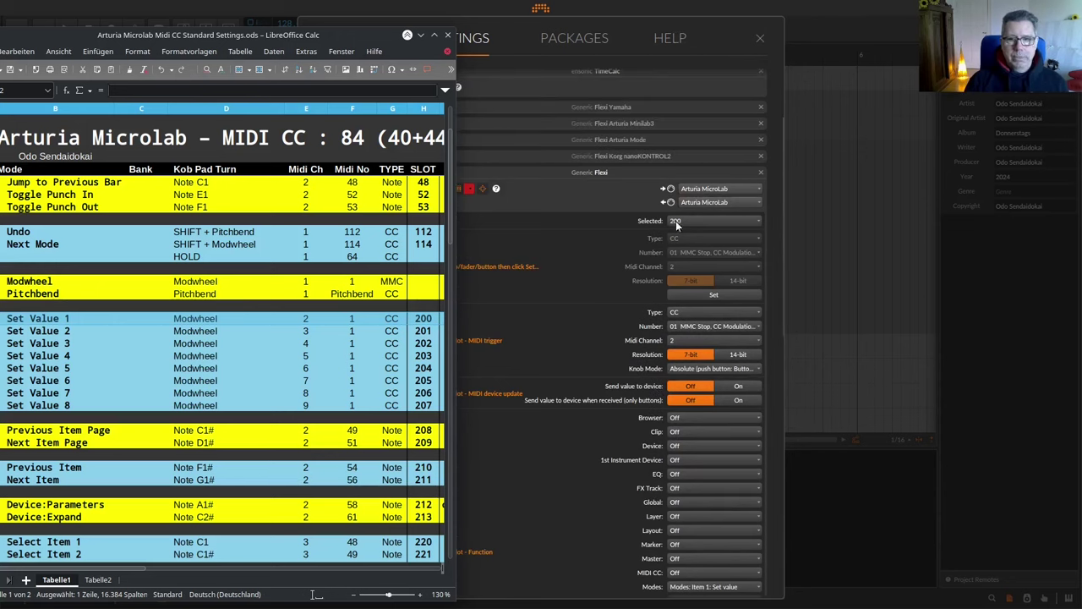
left_click(676, 222)
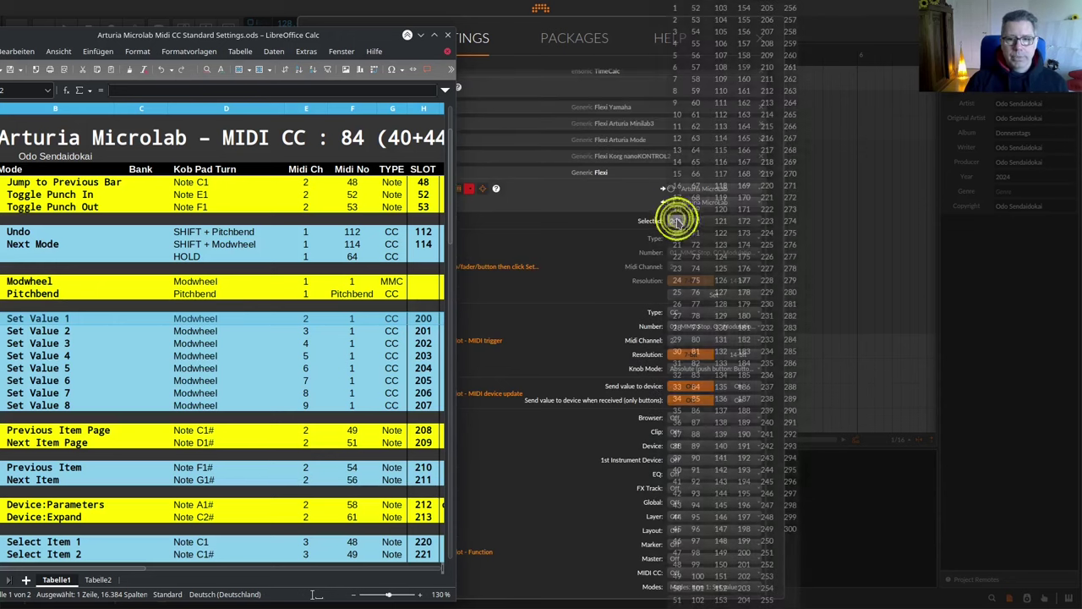
left_click(744, 564)
left_click(689, 296)
scroll(702, 372, "down", 5)
left_click(707, 387)
left_click(740, 32)
Step: Mark the Set Value 3 row in the spreadsheet and map slot 202 to CC 1 on channel 4 with Modes: Item 3: Set value
left_click_drag(51, 343, 420, 344)
scroll(689, 169, "up", 3)
left_click(686, 142)
left_click(743, 577)
scroll(638, 356, "down", 2)
scroll(518, 336, "up", 3)
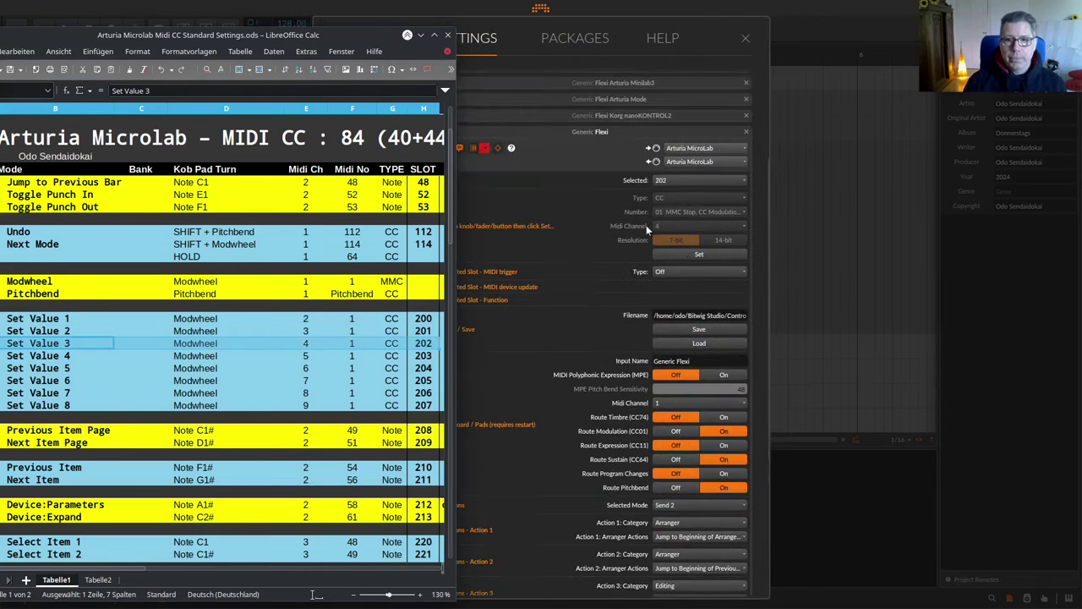
left_click(726, 253)
scroll(604, 283, "down", 3)
left_click(711, 424)
left_click(740, 46)
Step: Mark the Set Value 4 row in the spreadsheet and map slot 203 to CC 1 on channel 5 with Modes: Item 4: Set value
scroll(612, 306, "up", 3)
left_click_drag(51, 356, 421, 356)
left_click(687, 222)
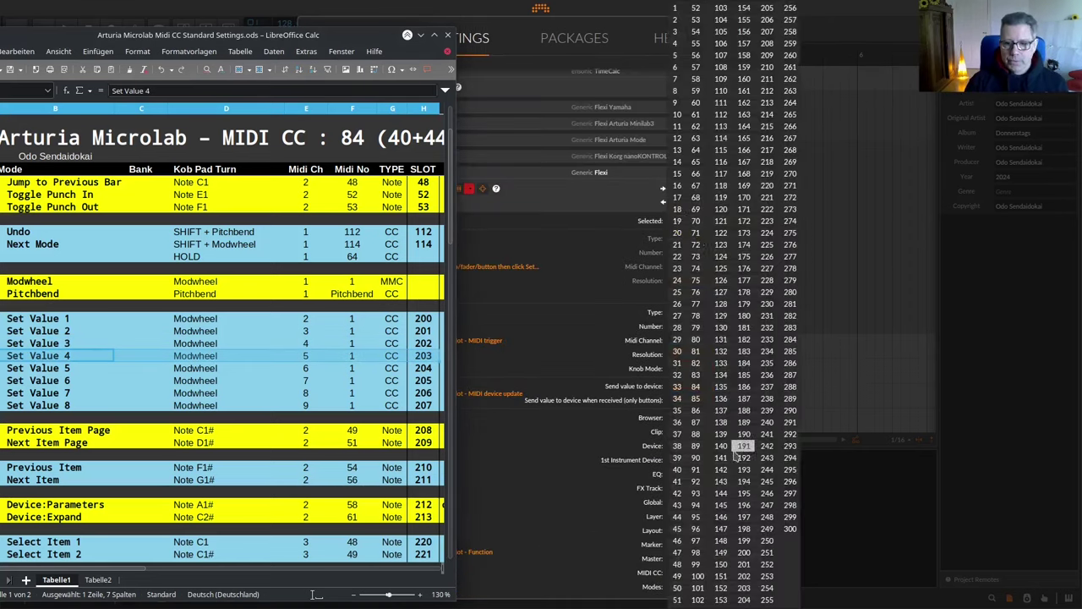
left_click(744, 445)
left_click(695, 296)
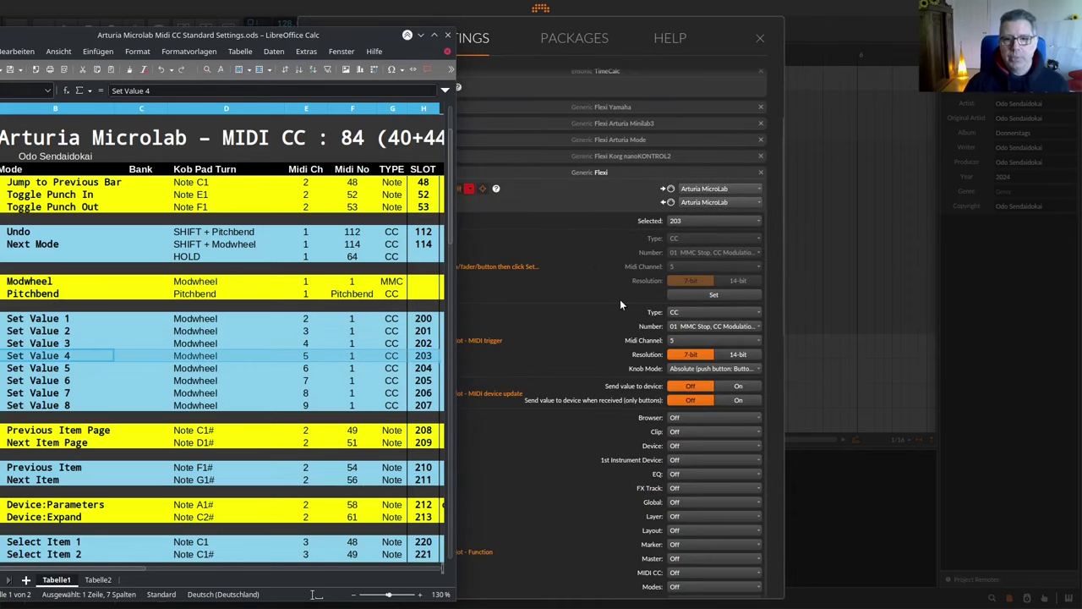
scroll(620, 299, "down", 2)
left_click(676, 506)
left_click(732, 125)
Step: Mark the Set Value 5 row in the spreadsheet and map slot 204 to CC 1 on channel 6 with Modes: Item 5: Set value
scroll(621, 304, "up", 3)
left_click_drag(51, 369, 421, 370)
left_click(695, 180)
left_click(710, 461)
left_click(679, 254)
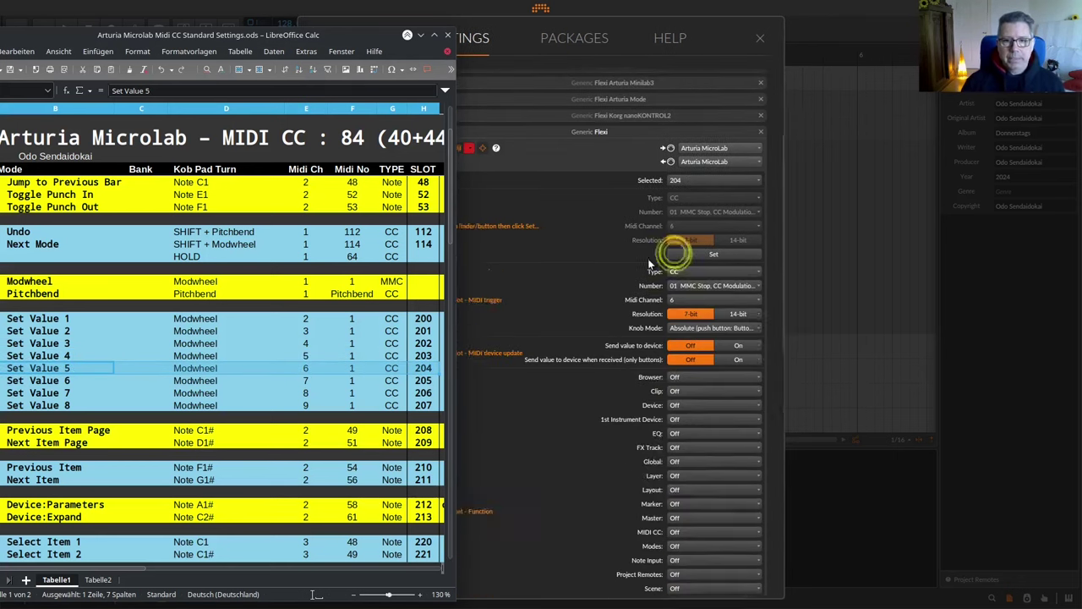
scroll(634, 254, "down", 2)
left_click(689, 465)
left_click(732, 85)
Step: Mark the Set Value 6 row in the spreadsheet and map slot 205 to CC 1 on channel 7 with Modes: Item 6: Set value
scroll(635, 250, "up", 1)
left_click_drag(50, 380, 422, 380)
left_click(687, 139)
left_click(719, 475)
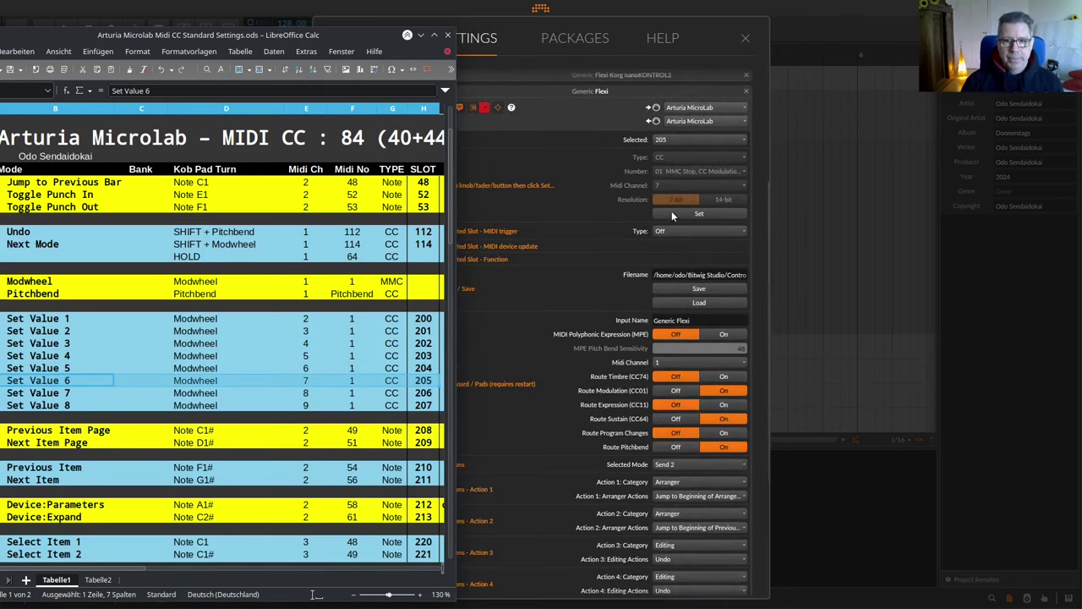
left_click(673, 214)
scroll(651, 253, "down", 3)
left_click(689, 384)
left_click(706, 80)
Step: Mark the Set Value 7 row in the spreadsheet and map slot 206 to CC 1 on channel 8 with Modes: Item 7: Set value
left_click_drag(51, 393, 421, 393)
scroll(592, 304, "up", 4)
left_click(689, 180)
left_click(717, 488)
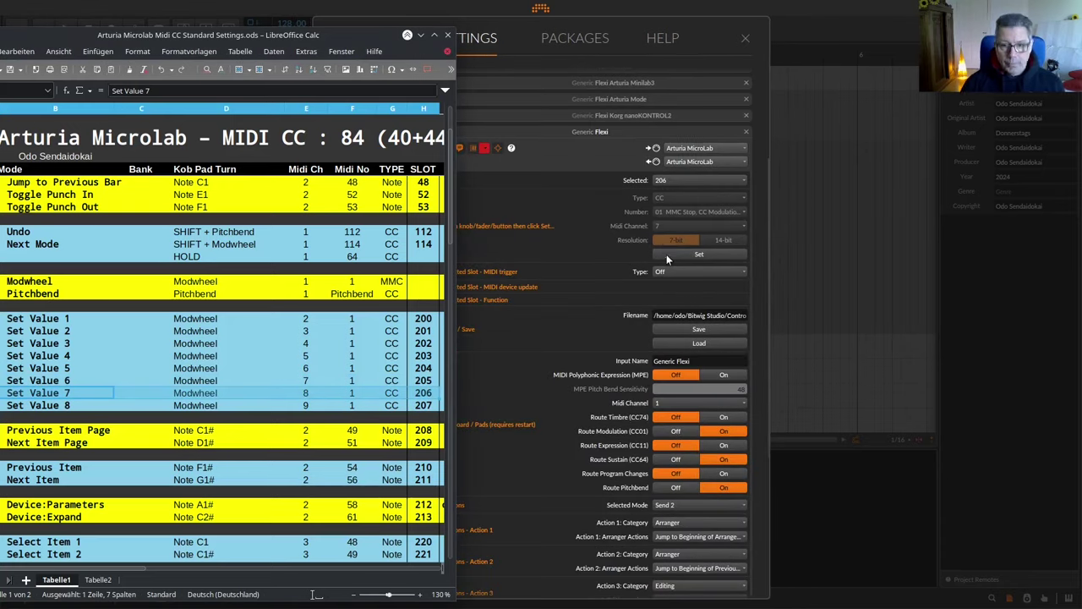
left_click(671, 255)
scroll(651, 253, "down", 3)
left_click(689, 426)
left_click(706, 91)
Step: Mark the Set Value 8 row in the spreadsheet and map slot 207 to CC 1 on channel 9 with Modes: Item 8: Set value
scroll(631, 217, "up", 3)
left_click_drag(51, 405, 421, 405)
left_click(701, 180)
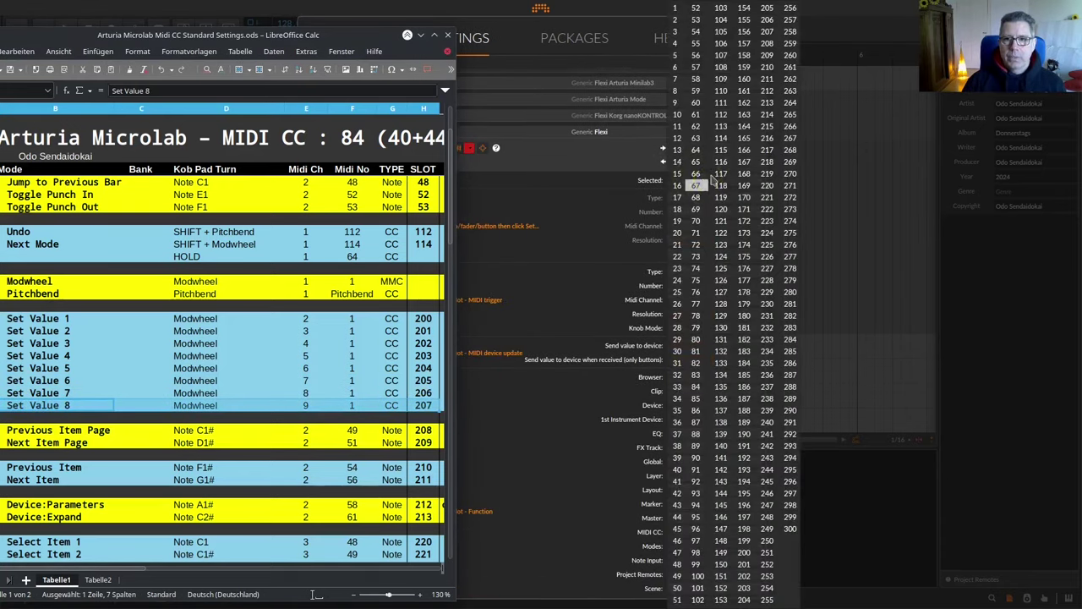
left_click(767, 32)
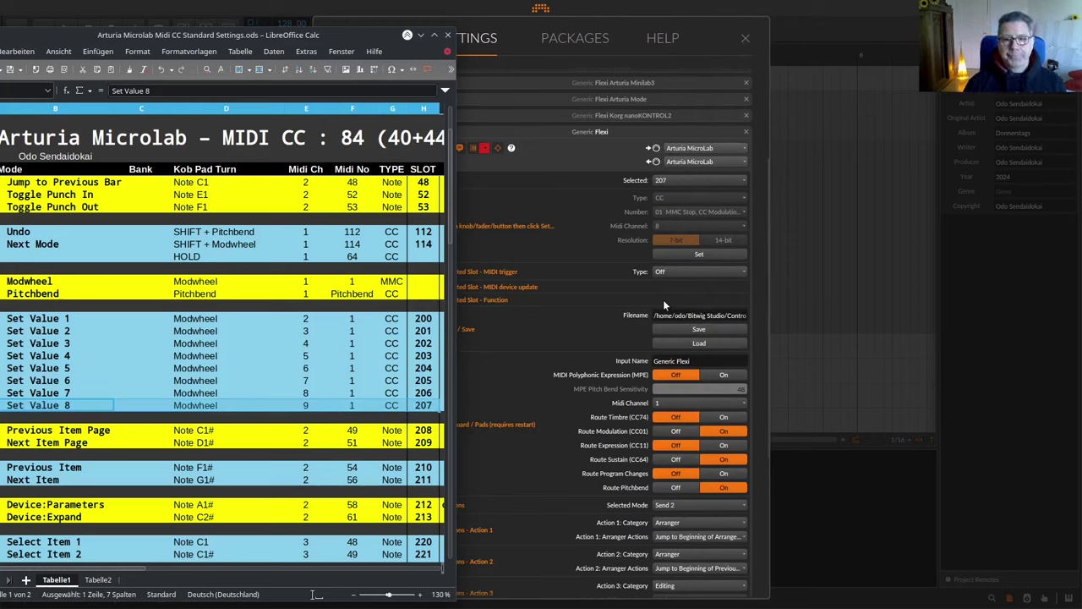
left_click(681, 256)
scroll(634, 284, "down", 2)
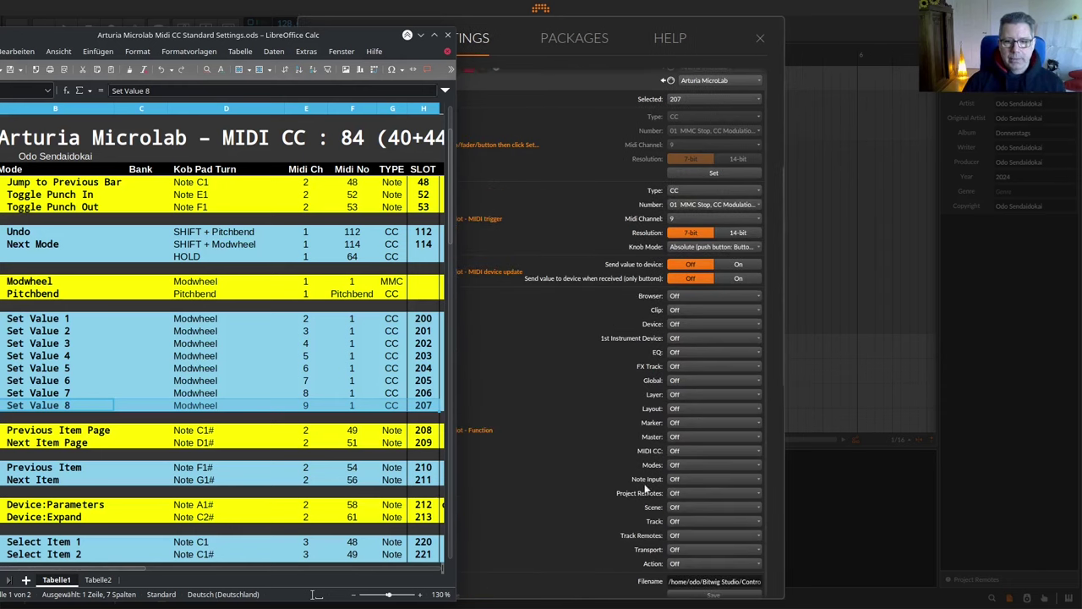
left_click(681, 468)
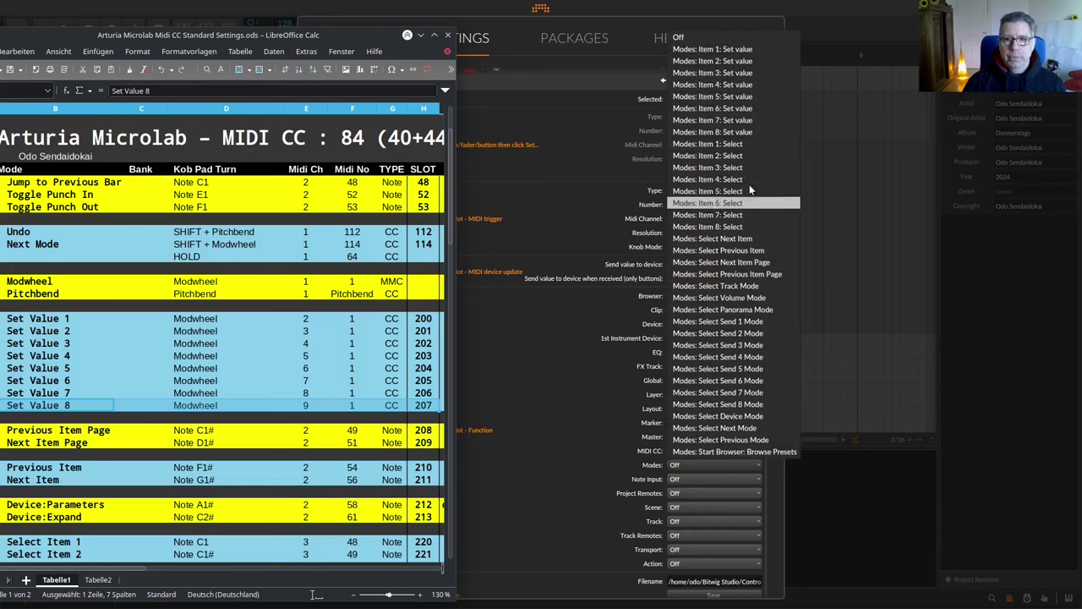
left_click(744, 131)
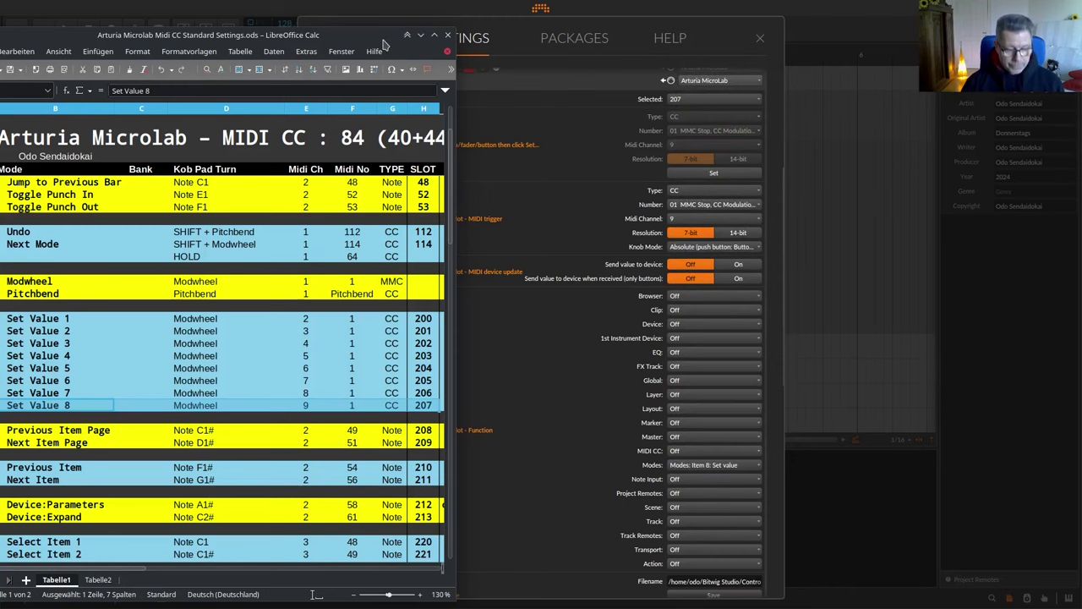
Step: Put the spreadsheet away, save the Flexi configuration over Arturia Microlabs Mode.properties and close the settings
key("ctrl+F2")
left_click(420, 34)
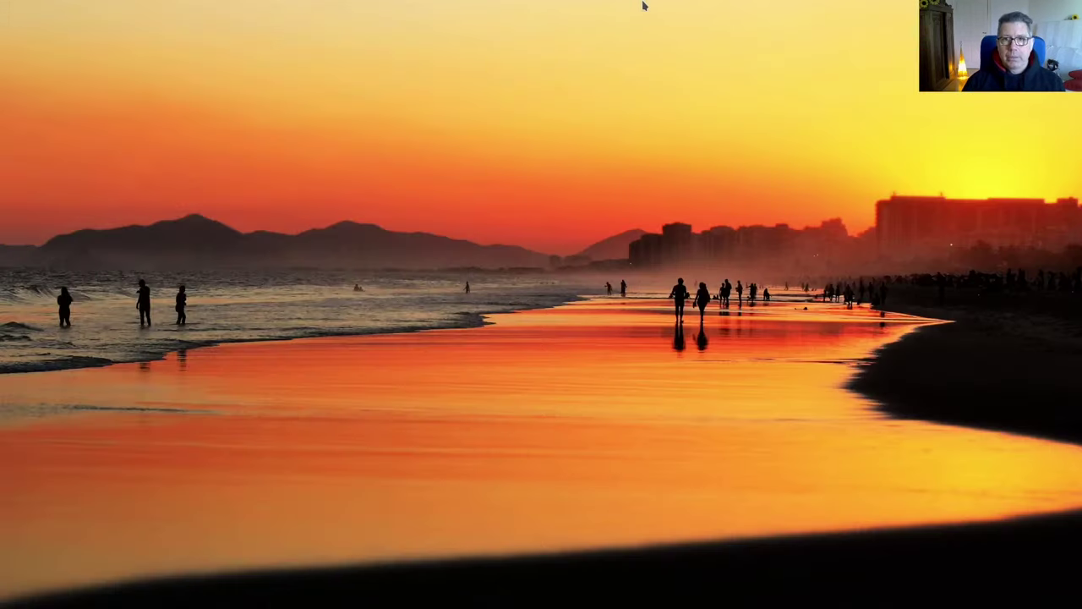
left_click(725, 5)
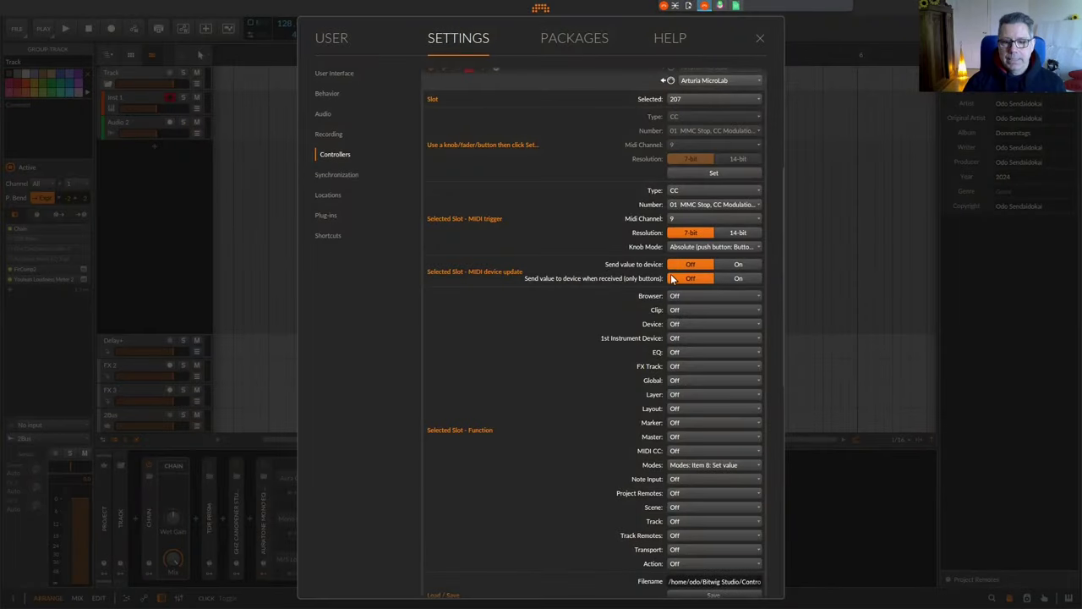
scroll(609, 517, "down", 3)
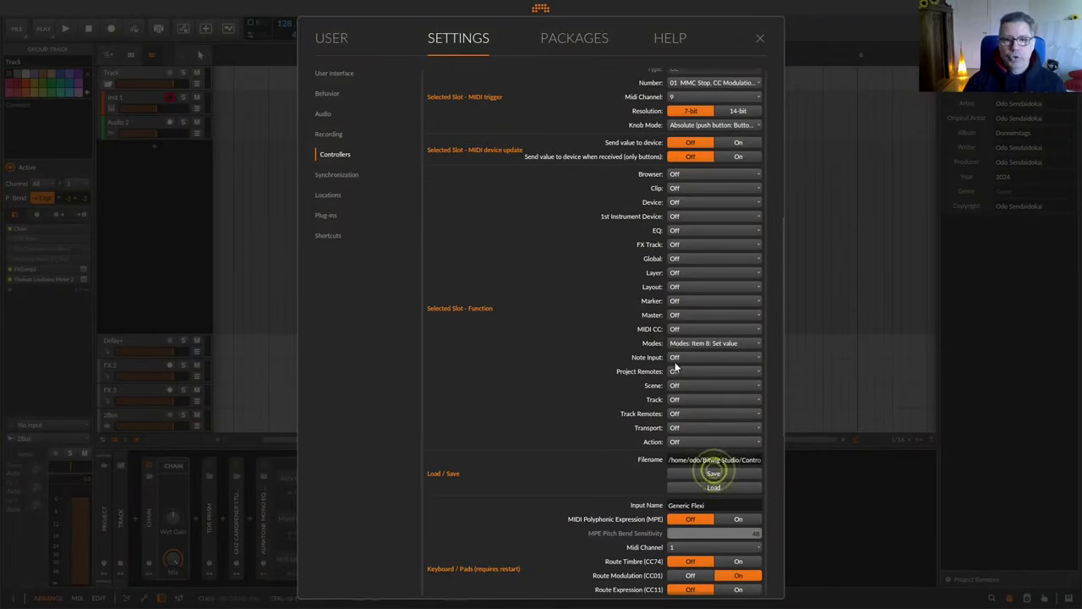
left_click(758, 488)
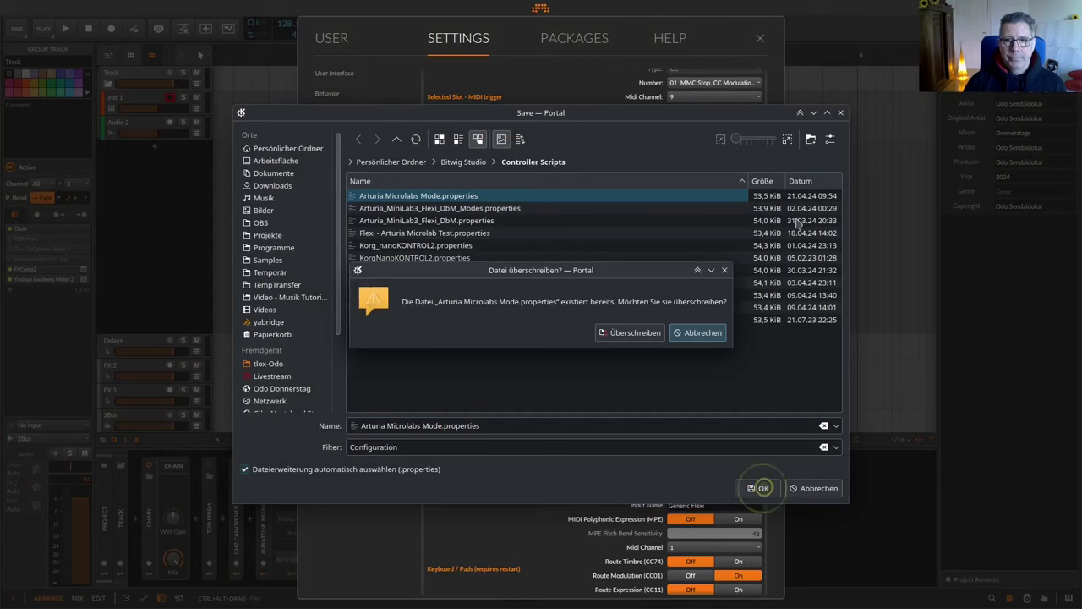
left_click(635, 332)
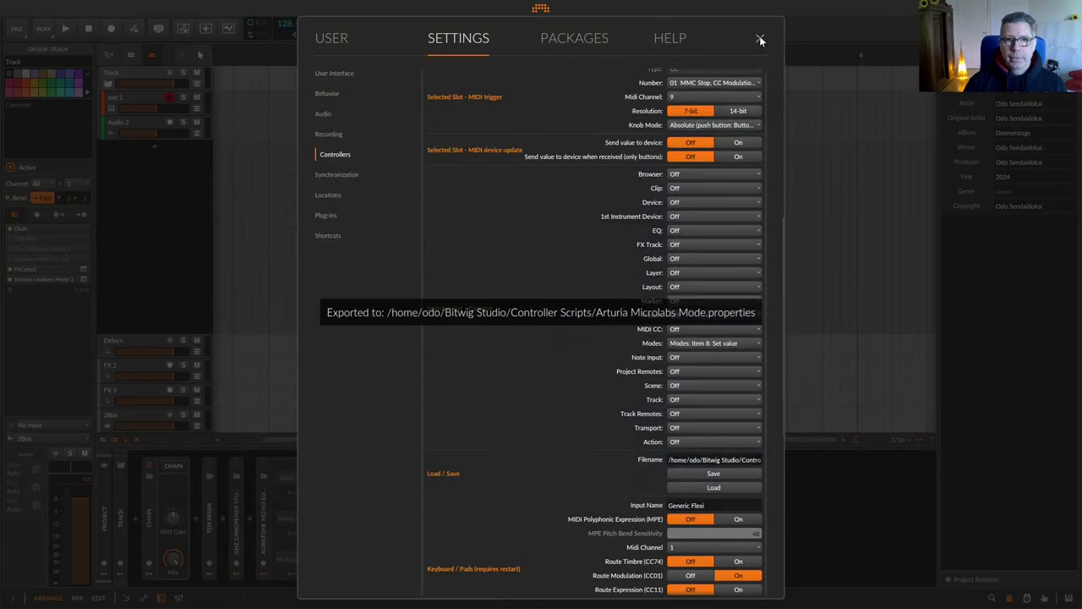
left_click(759, 38)
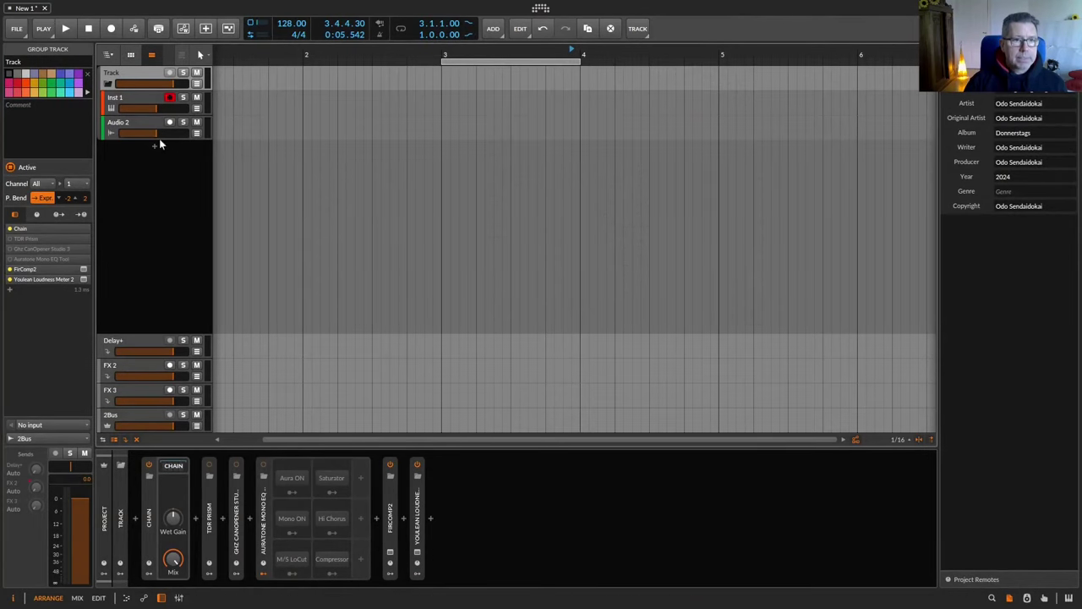
Step: Insert a Polysynth instrument on the Inst 1 track
left_click(133, 102)
double_click(198, 524)
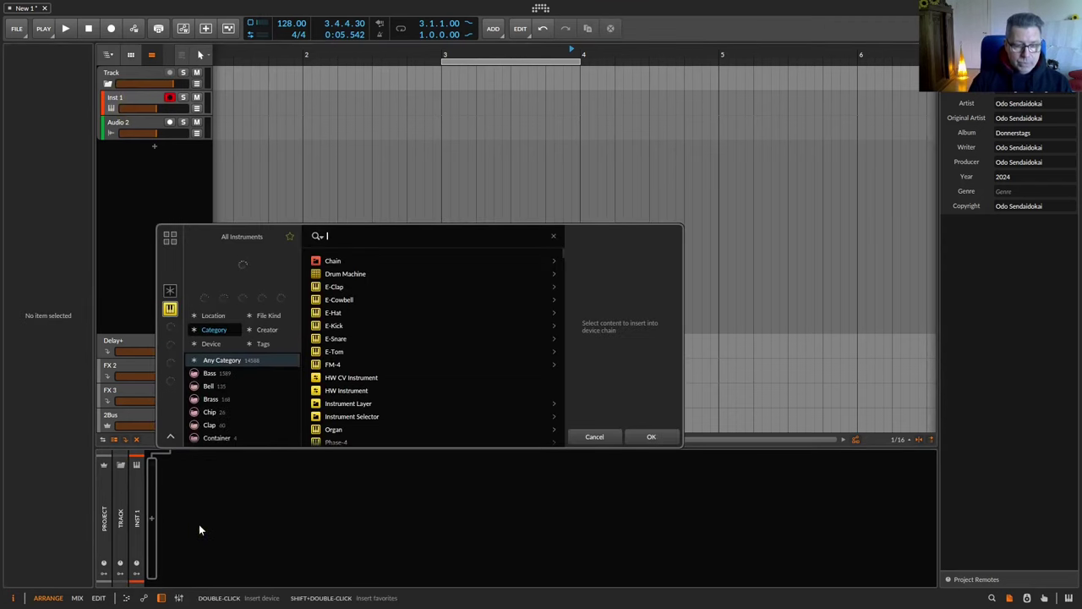
type("polysy")
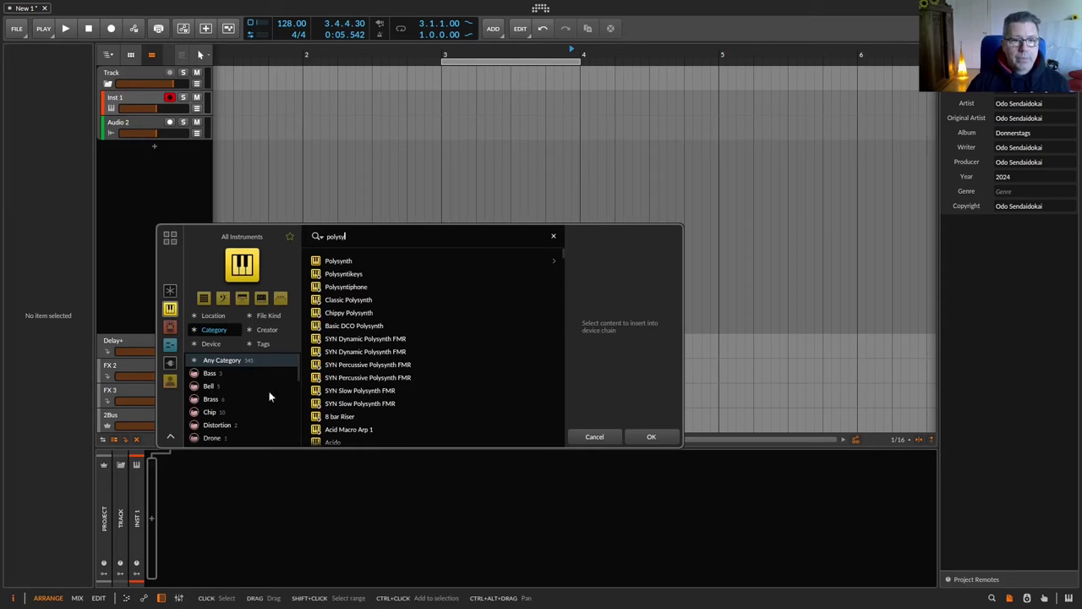
left_click(373, 259)
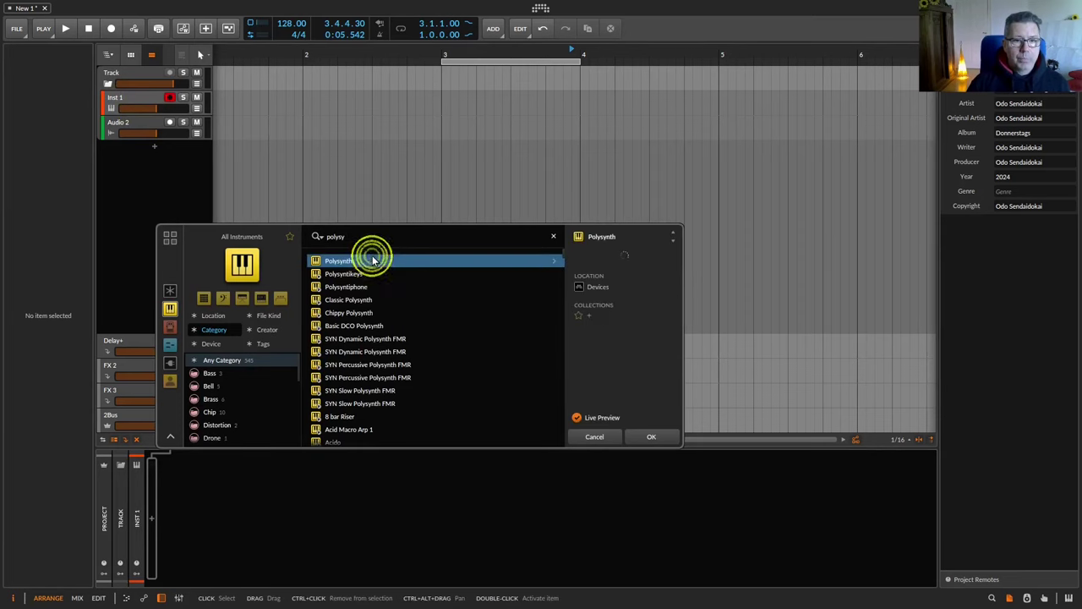
left_click(654, 436)
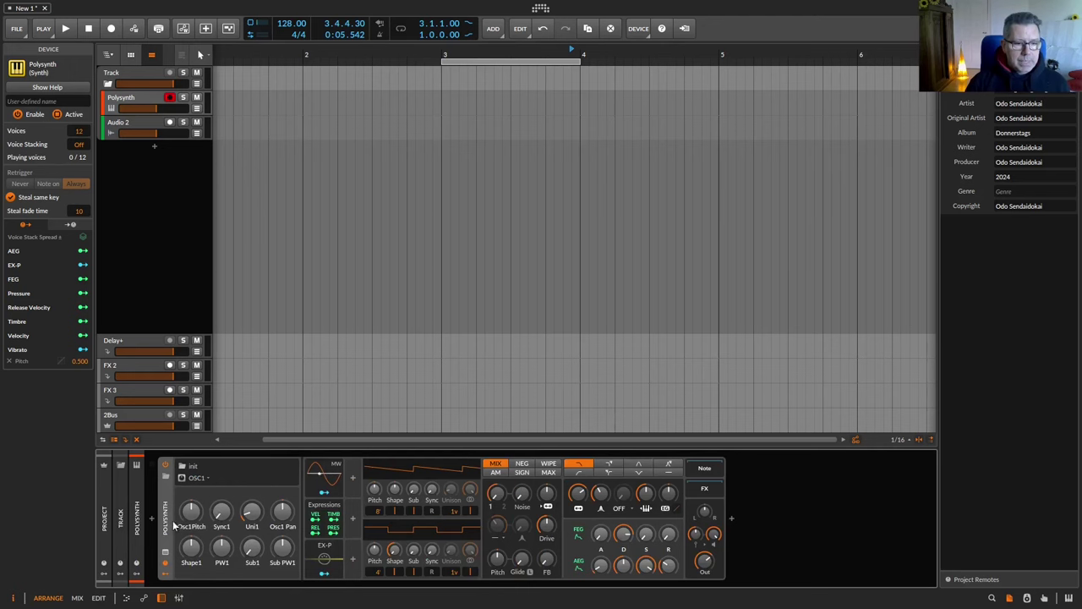
Step: Show the Polysynth's FILTER remote control page and adjust the Reso knob
left_click(199, 479)
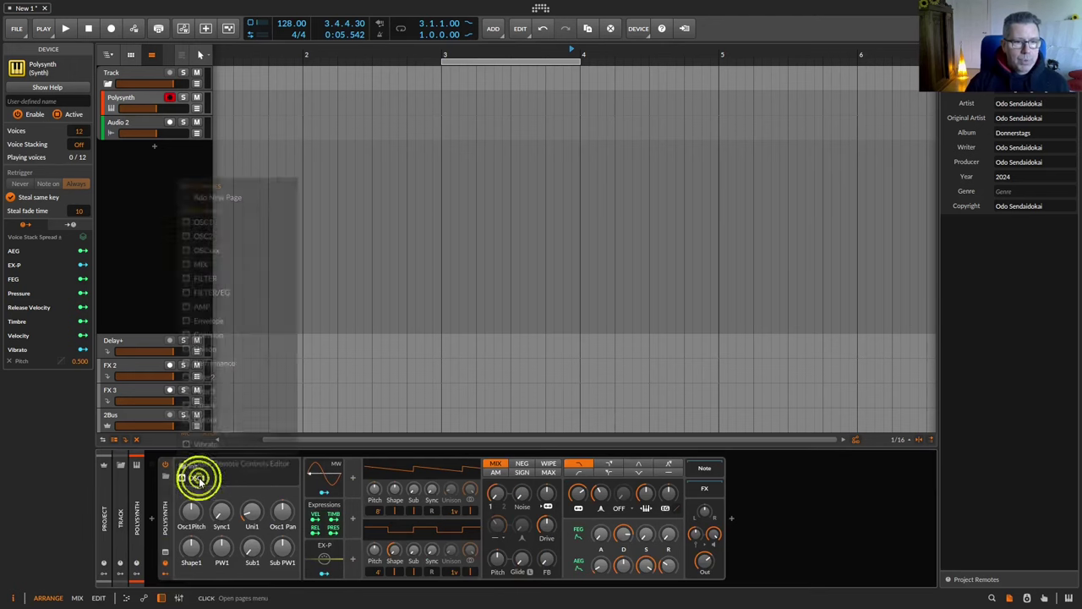
left_click(228, 278)
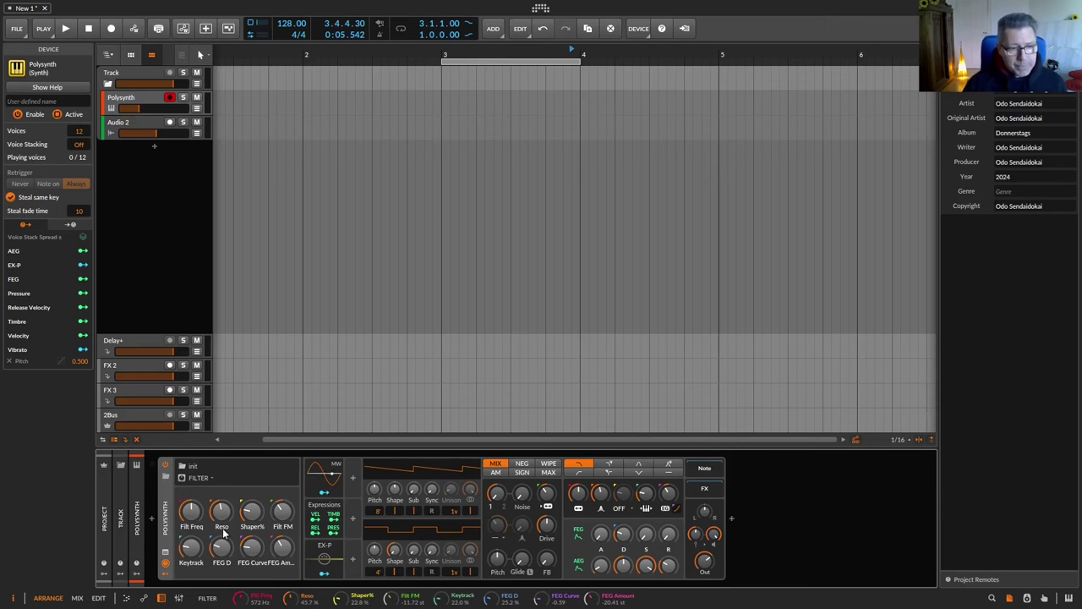
mouse_move(225, 518)
left_mouse_down()
mouse_move(225, 506)
mouse_move(226, 529)
mouse_move(220, 494)
mouse_move(221, 507)
left_mouse_up()
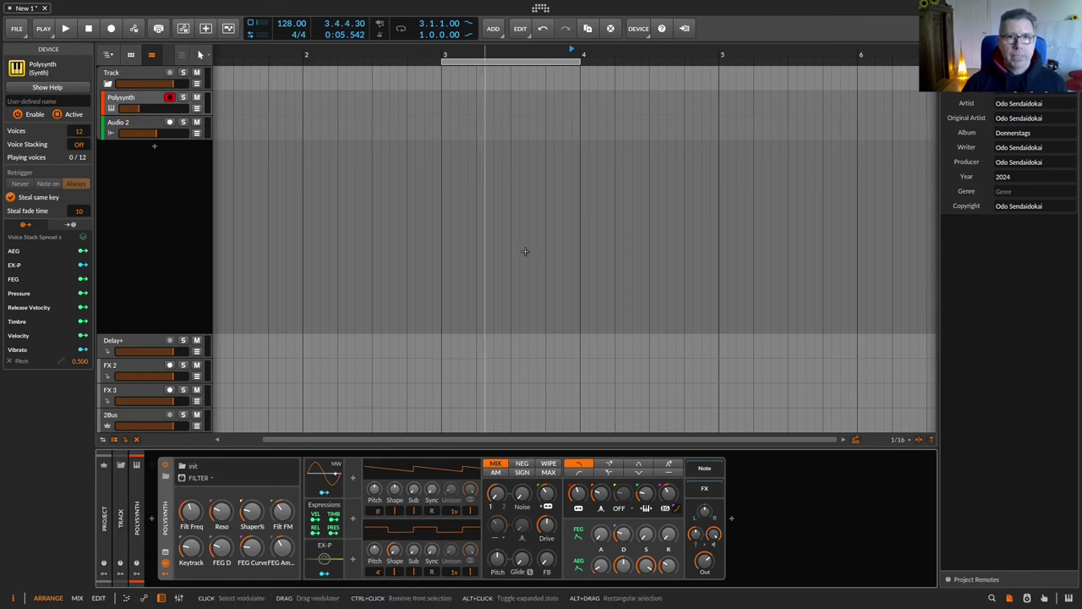
Step: Reopen the controller settings, place the MIDI CC spreadsheet beside them and mark the Previous Item Page row
left_click(541, 8)
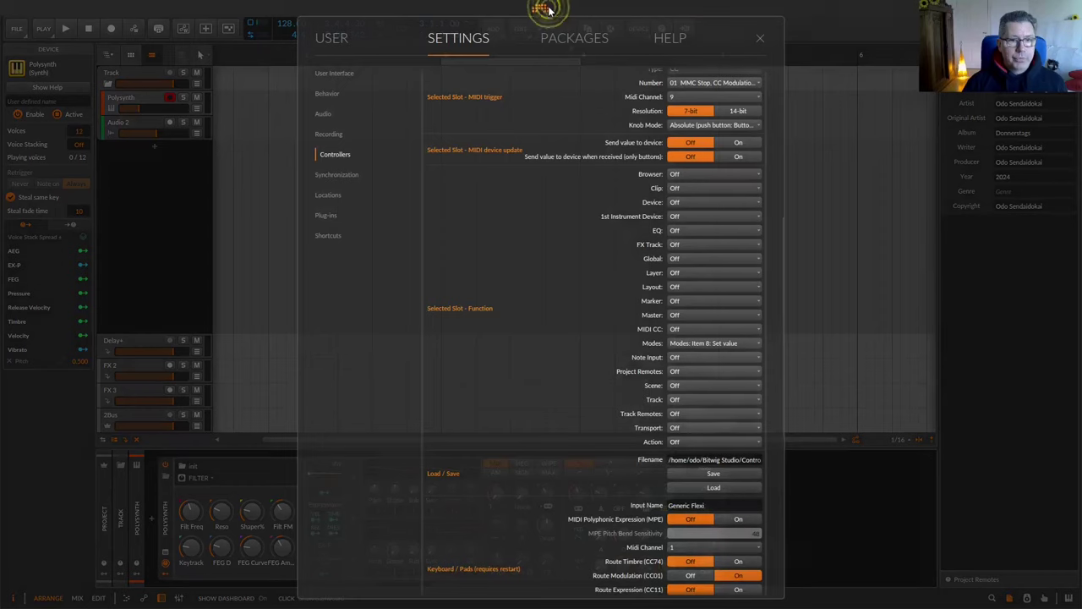
mouse_move(700, 3)
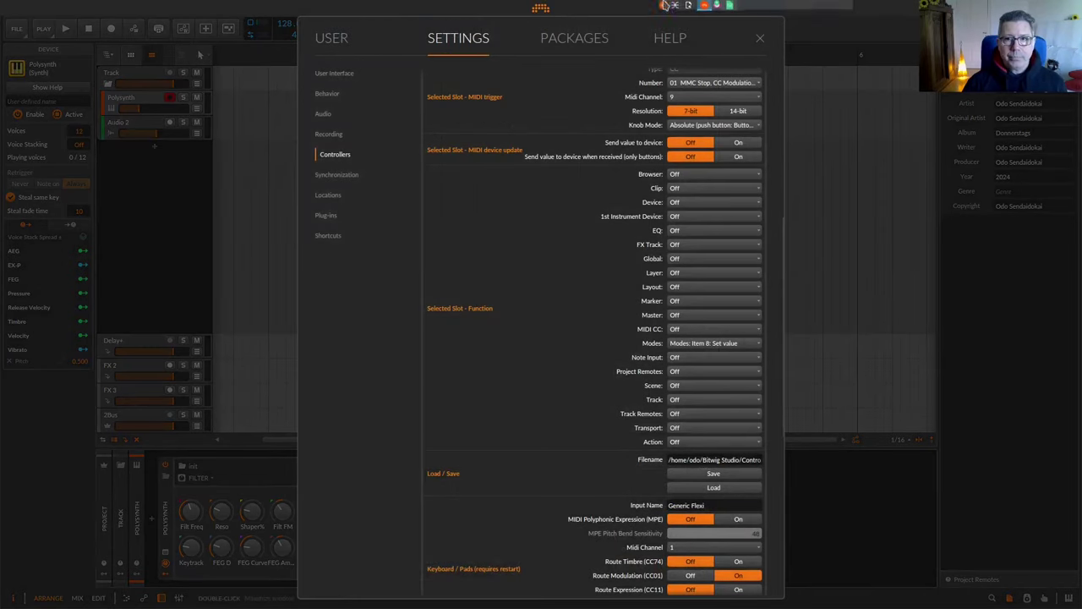
left_click(737, 6)
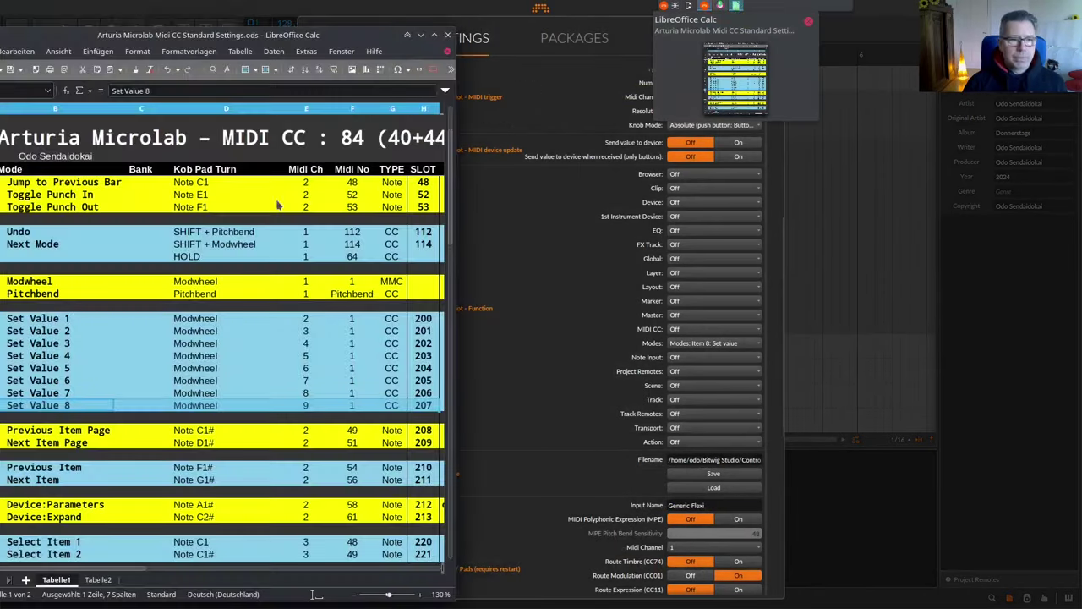
left_click(434, 36)
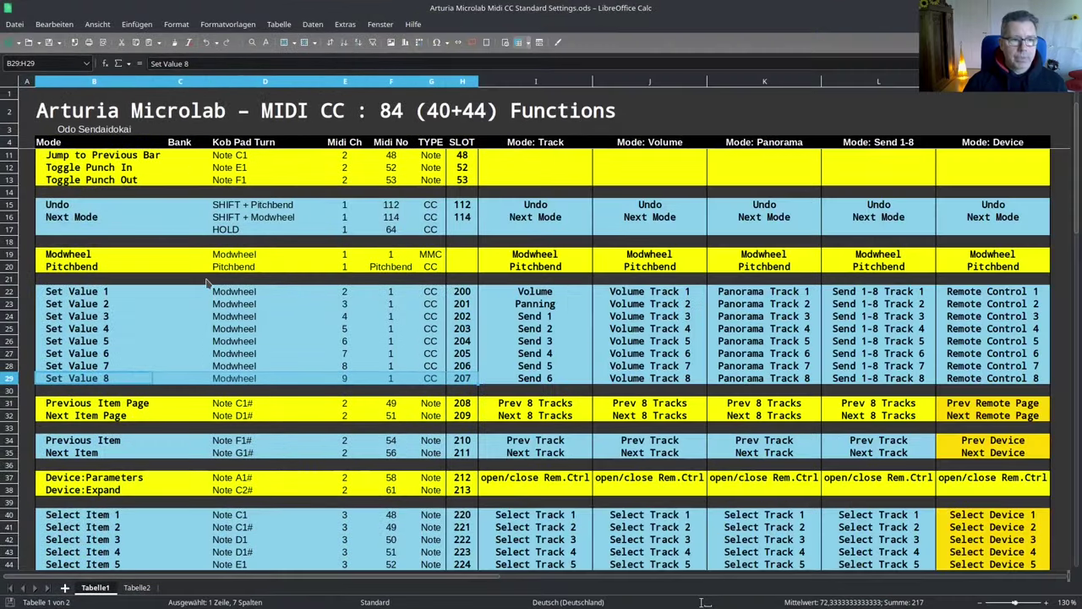
left_click(11, 403)
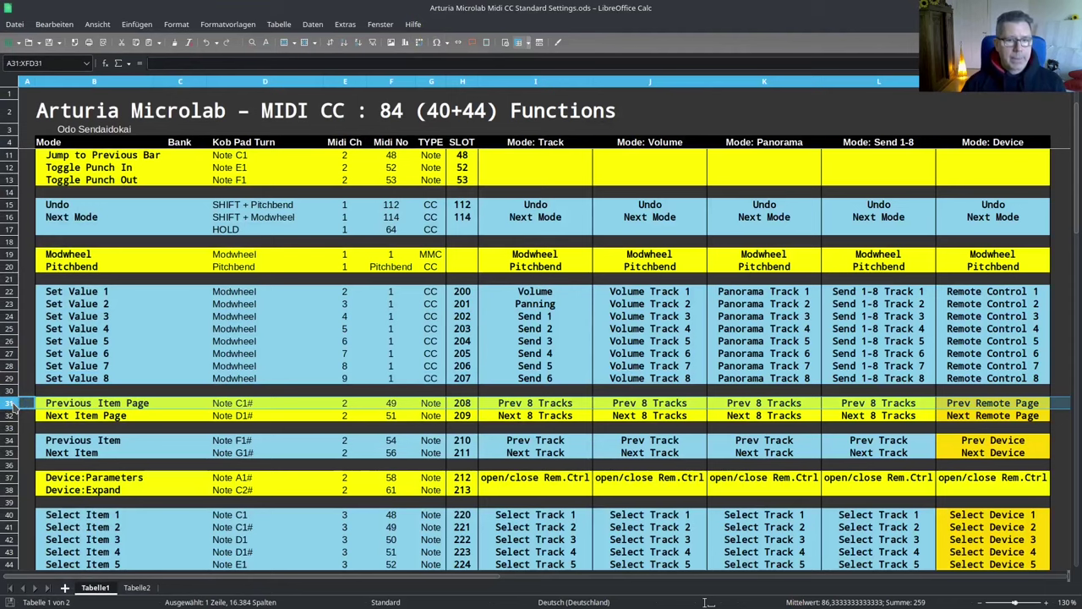
left_click_drag(701, 8, 327, 31)
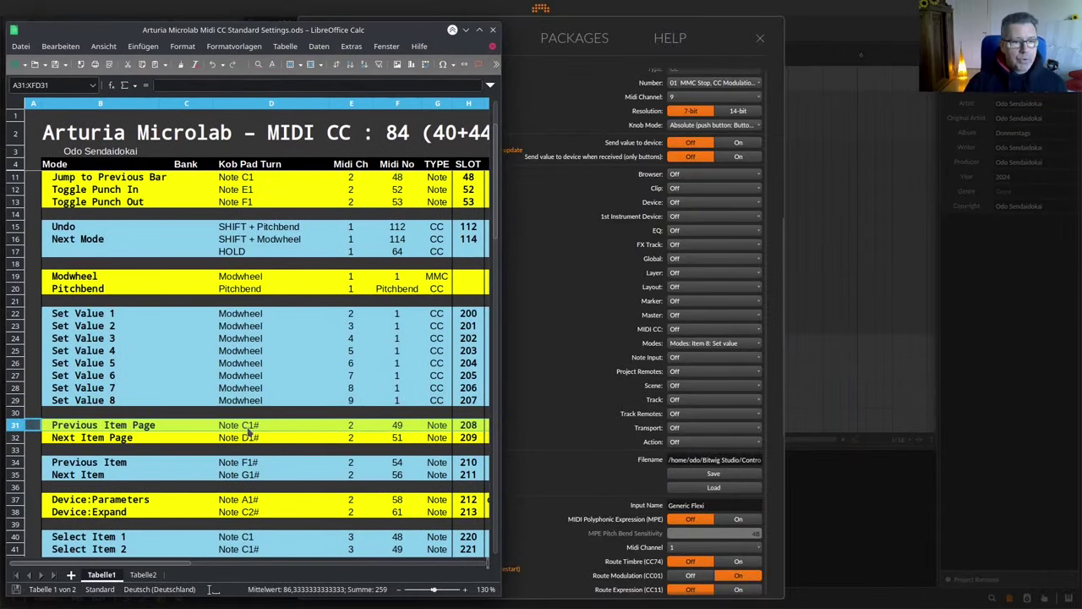
Step: Map slot 208 to note 49 on channel 2 with the Modes function for the previous item page
scroll(688, 190, "up", 4)
left_click(689, 182)
left_click(689, 194)
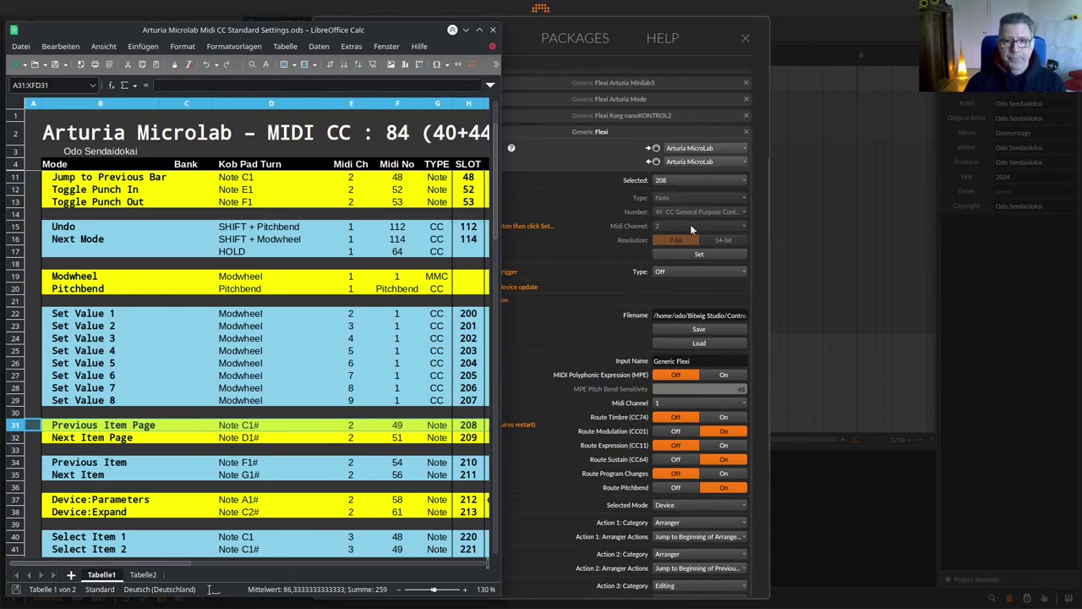
left_click(700, 253)
scroll(619, 321, "down", 3)
left_click(706, 464)
left_click(734, 273)
Step: Mark the Next Item Page row and map slot 209 to note 51 on channel 2 with Modes: Select Next Item Page
left_click(15, 437)
scroll(689, 223, "up", 3)
left_click(689, 221)
left_click(767, 55)
left_click(700, 294)
scroll(614, 342, "down", 4)
left_click(703, 425)
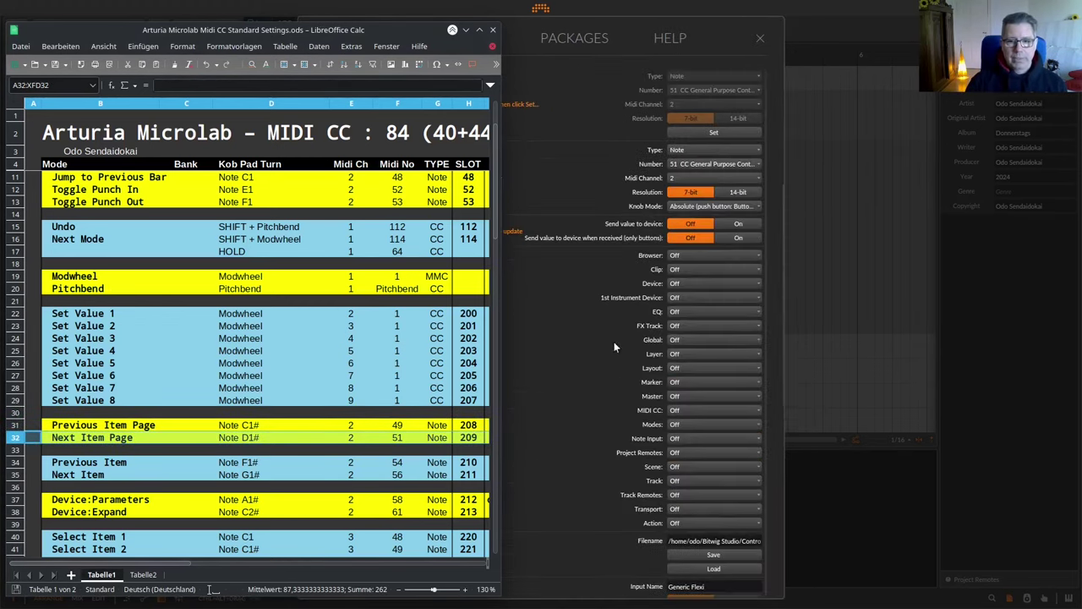
left_click(712, 233)
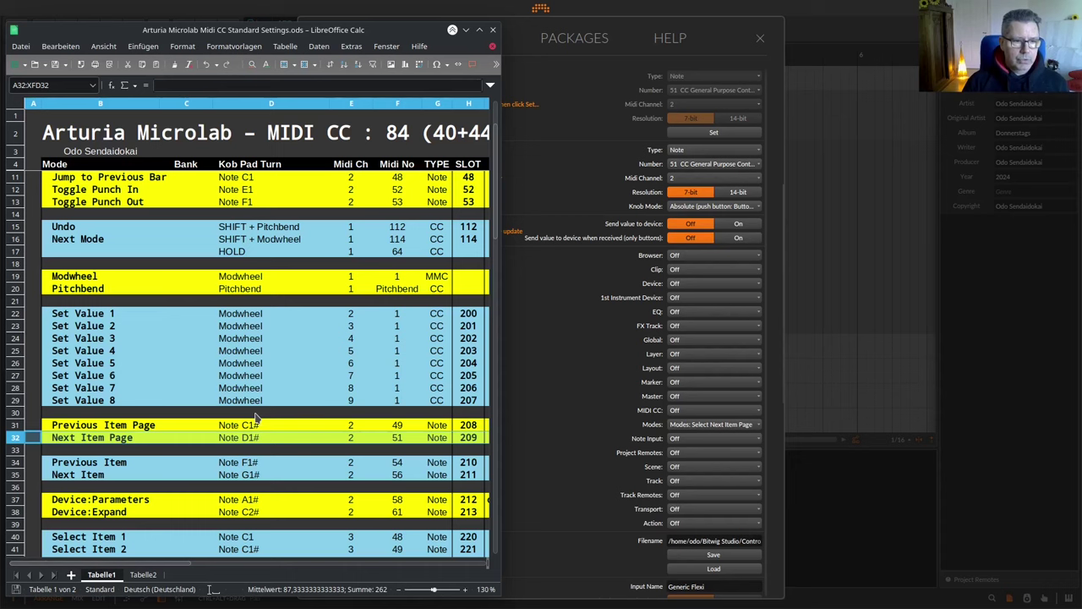
Step: Mark the Previous Item row and map slot 210 to note 54 on channel 2 with the Modes function for the previous item
scroll(256, 418, "down", 2)
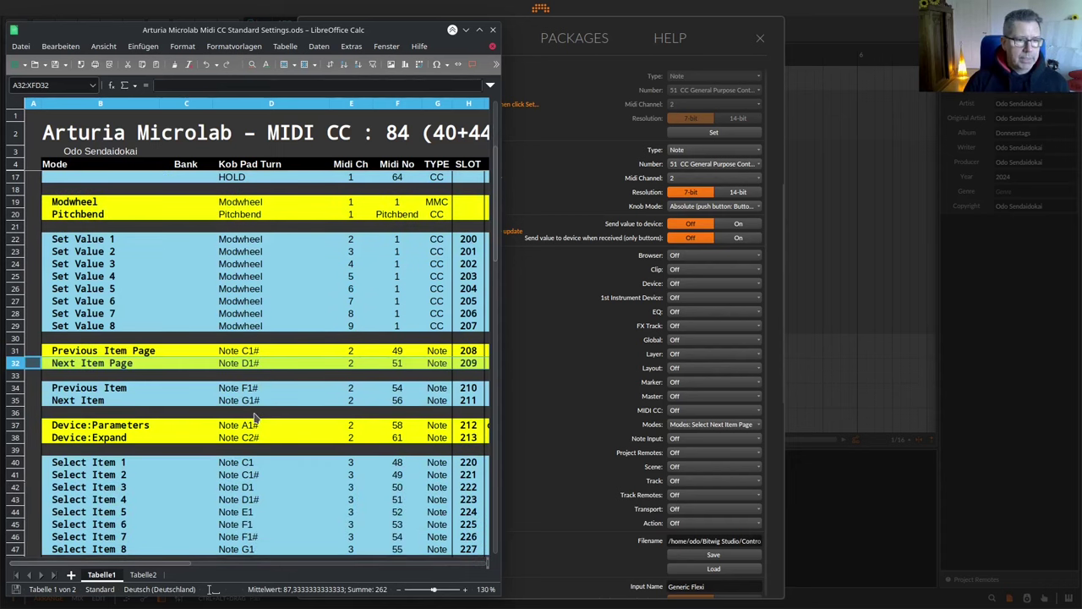
left_click(15, 388)
scroll(639, 179, "up", 3)
left_click(678, 180)
left_click(763, 78)
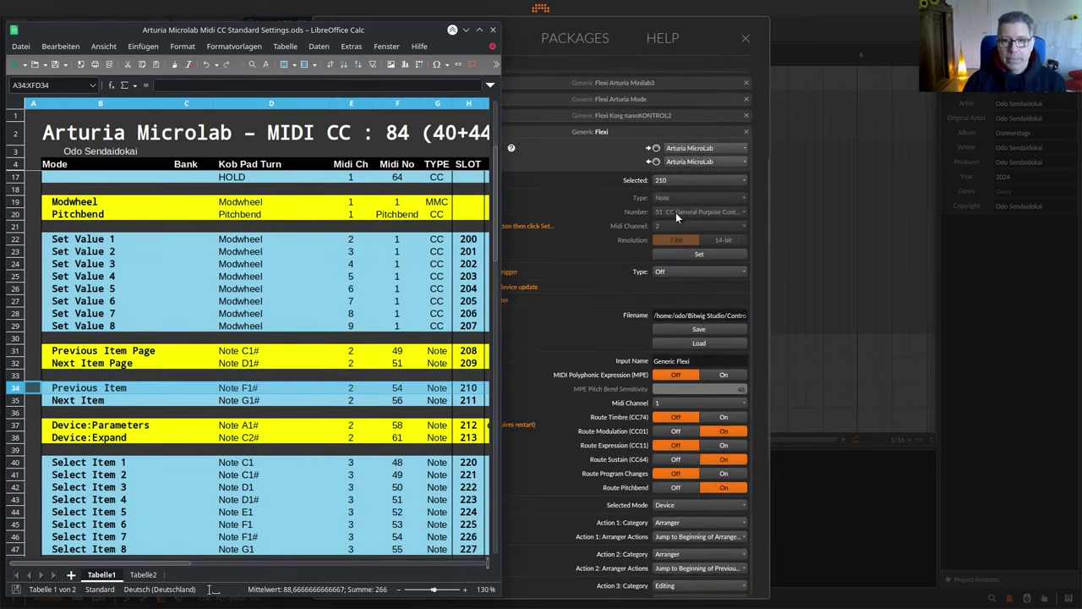
left_click(687, 253)
scroll(632, 309, "down", 2)
left_click(683, 466)
left_click(761, 251)
Step: Mark the Next Item row and map slot 211 to note 56 on channel 2 with Modes: Select Next Item
left_click(15, 400)
scroll(634, 203, "up", 3)
left_click(683, 221)
left_click(767, 80)
scroll(661, 241, "down", 1)
left_click(677, 255)
left_click(679, 547)
left_click(683, 332)
Step: Mark the Device:Parameters row, consult the MicroLab function chart and map slot 212 to note 58 on channel 2 with the device parameters function
scroll(253, 355, "down", 2)
left_click(15, 350)
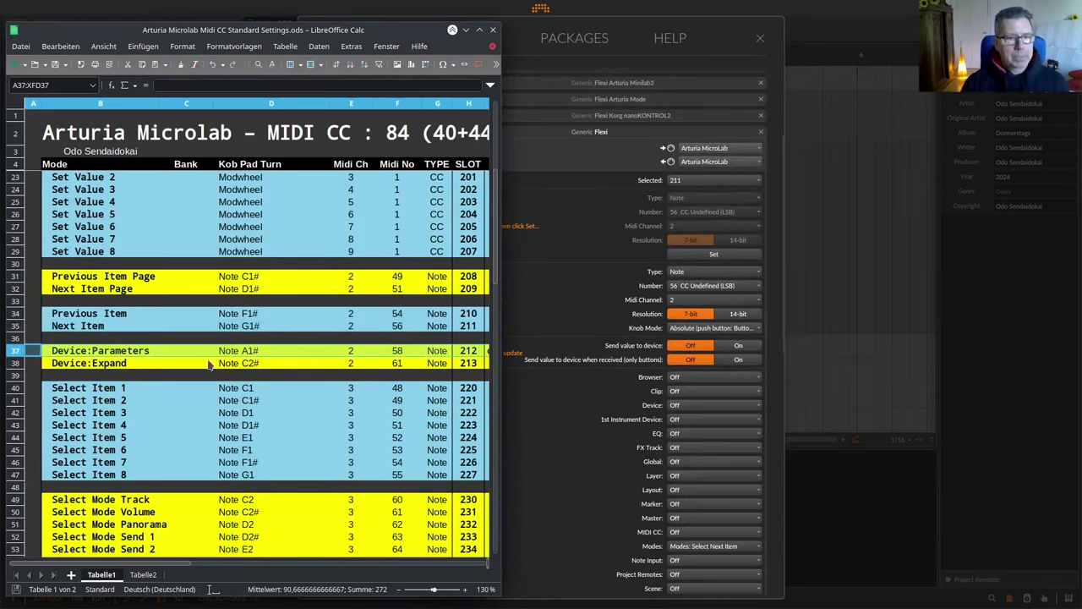
left_click(724, 7)
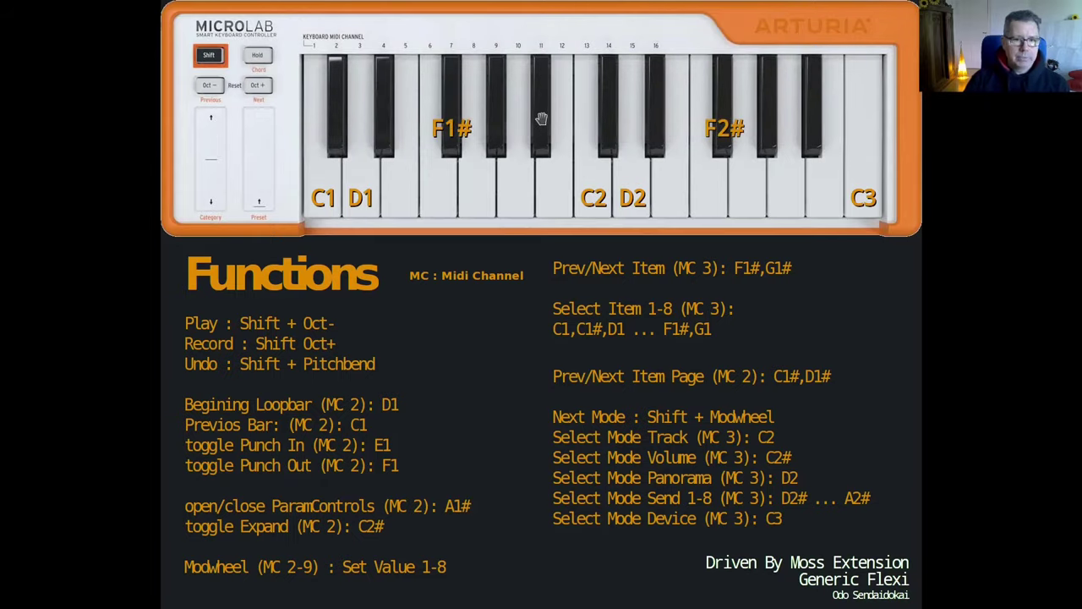
key("alt+Tab")
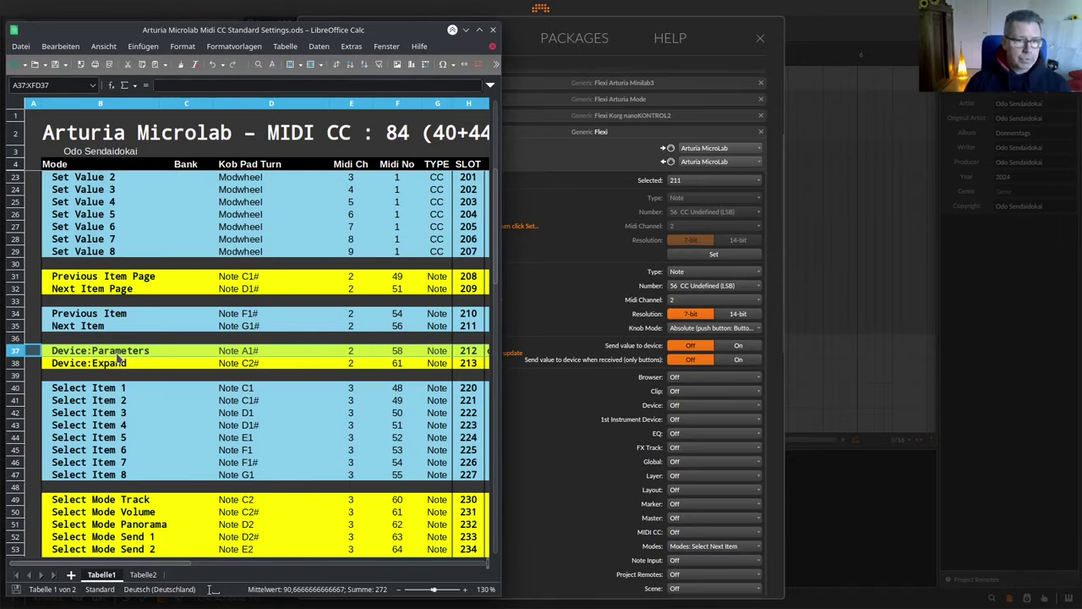
left_click(690, 181)
left_click(765, 92)
left_click(702, 254)
left_click(675, 405)
left_click(744, 71)
Step: Mark the Device:Expand row and map slot 213 to note 61 on channel 2 with Device: Expand
left_click(16, 363)
left_click(697, 181)
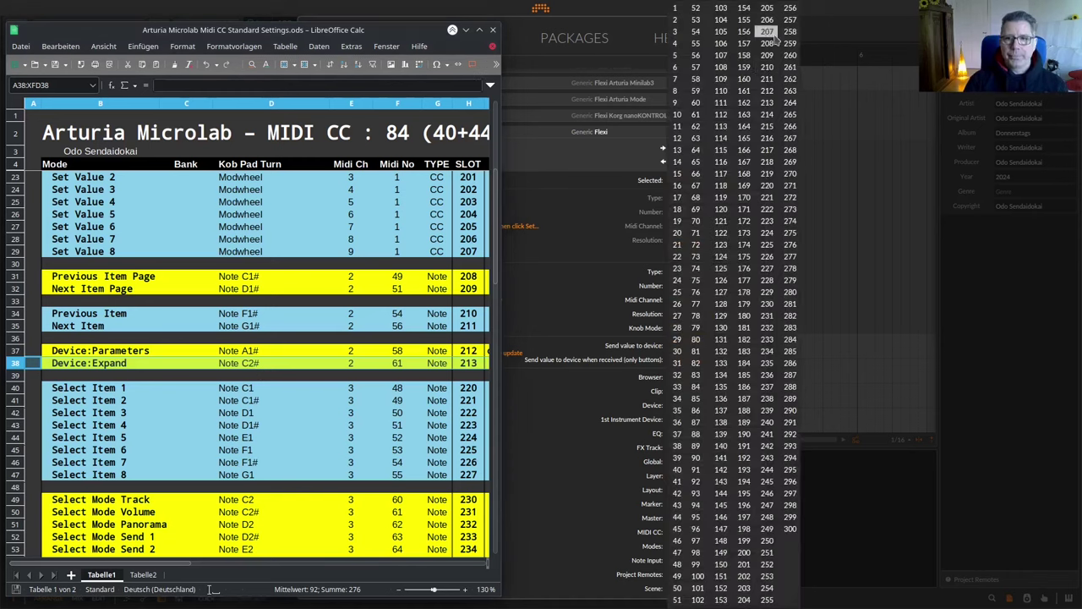
left_click(770, 36)
left_click(689, 254)
left_click(684, 406)
left_click(719, 161)
Step: Save the Flexi configuration to Arturia Microlabs Mode.properties and close the settings
scroll(628, 274, "down", 6)
left_click(702, 350)
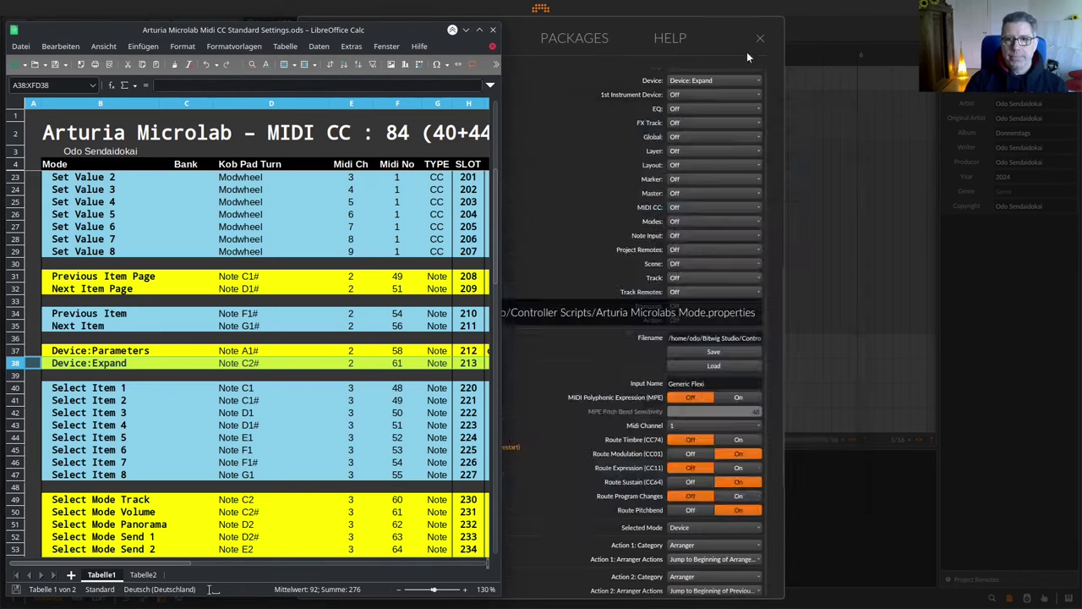
left_click(746, 39)
Step: Add a Bit-8 device after Polysynth and select the Polysynth again
double_click(826, 542)
double_click(723, 287)
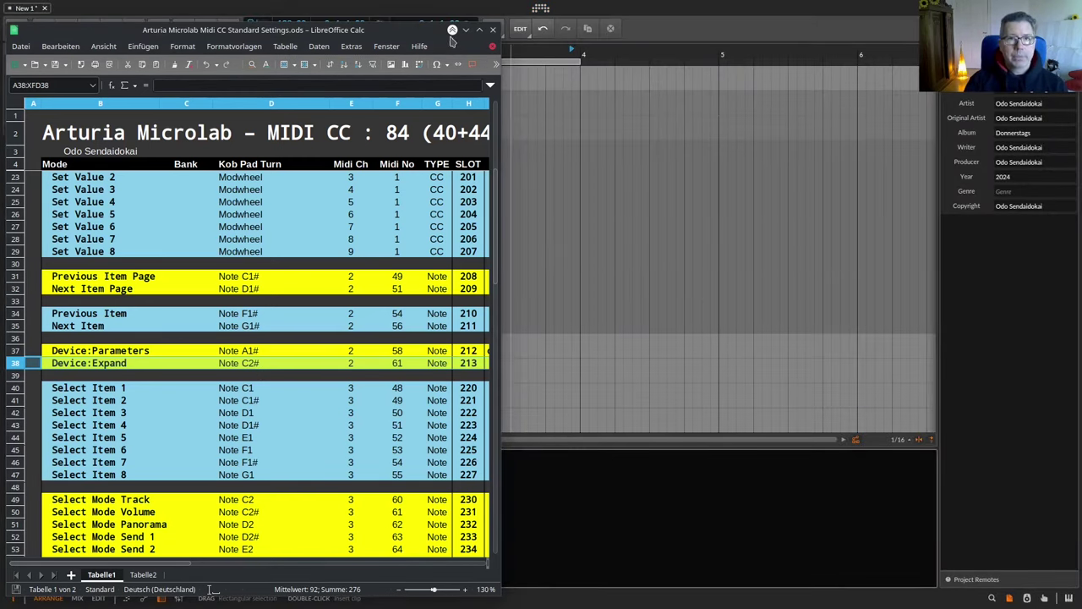
left_click(127, 98)
left_click(166, 518)
Step: Arrange and widen the spreadsheet above the device chain to show the mode columns, and mark the Next Item Page row
left_click(736, 7)
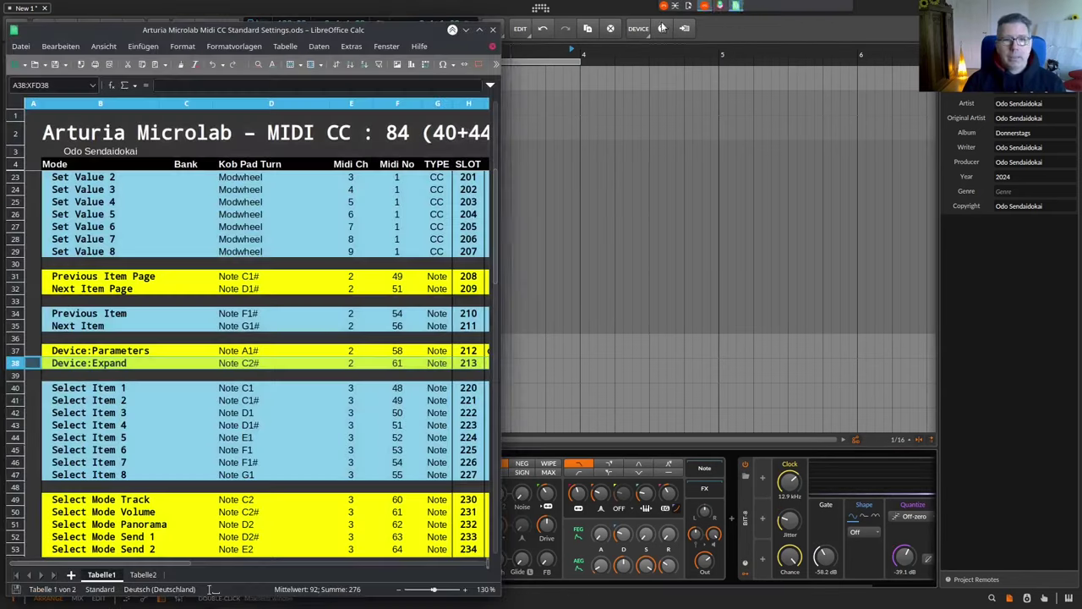
left_click_drag(345, 29, 442, 32)
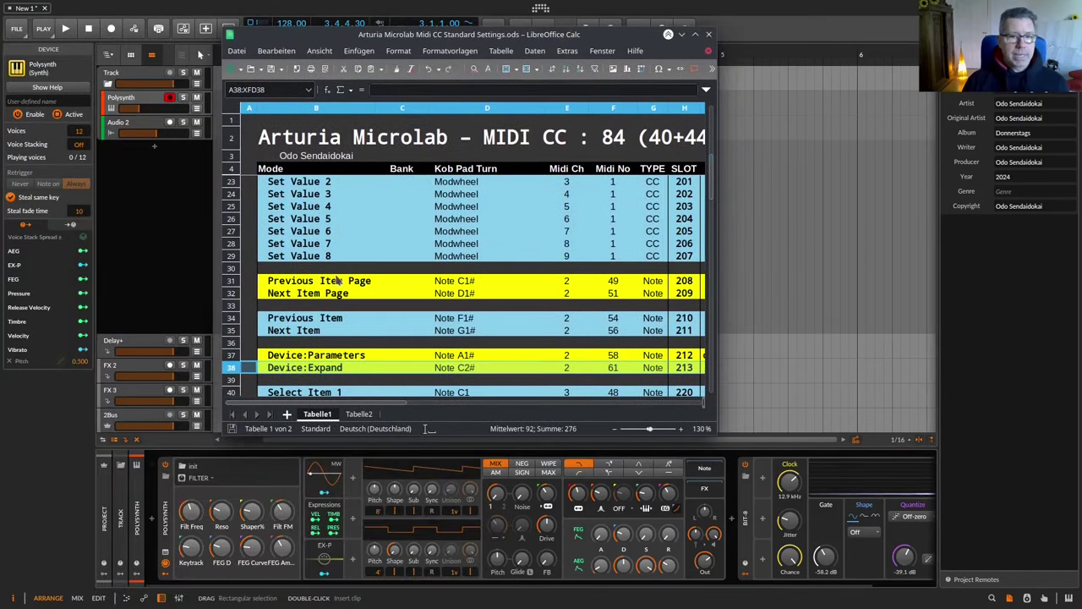
left_click_drag(715, 258, 1054, 244)
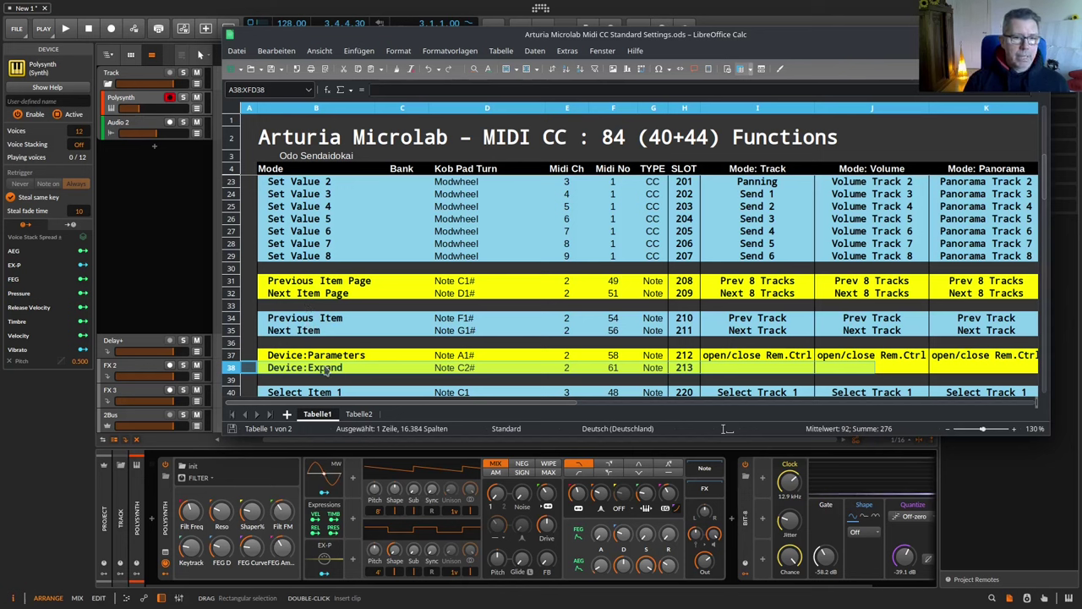
left_click(368, 281)
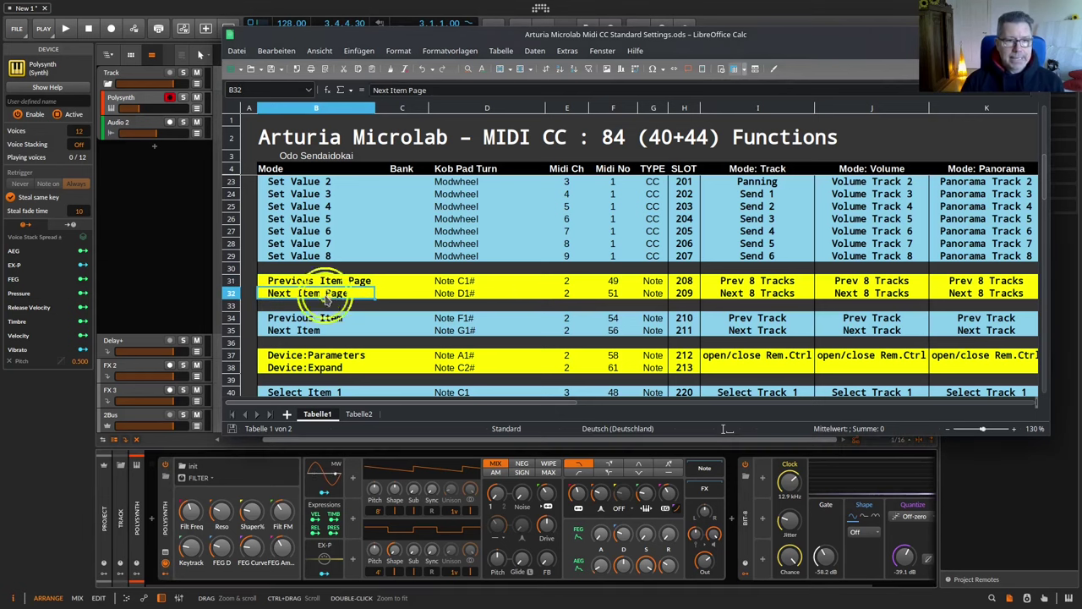
left_click(328, 296)
left_click(233, 293)
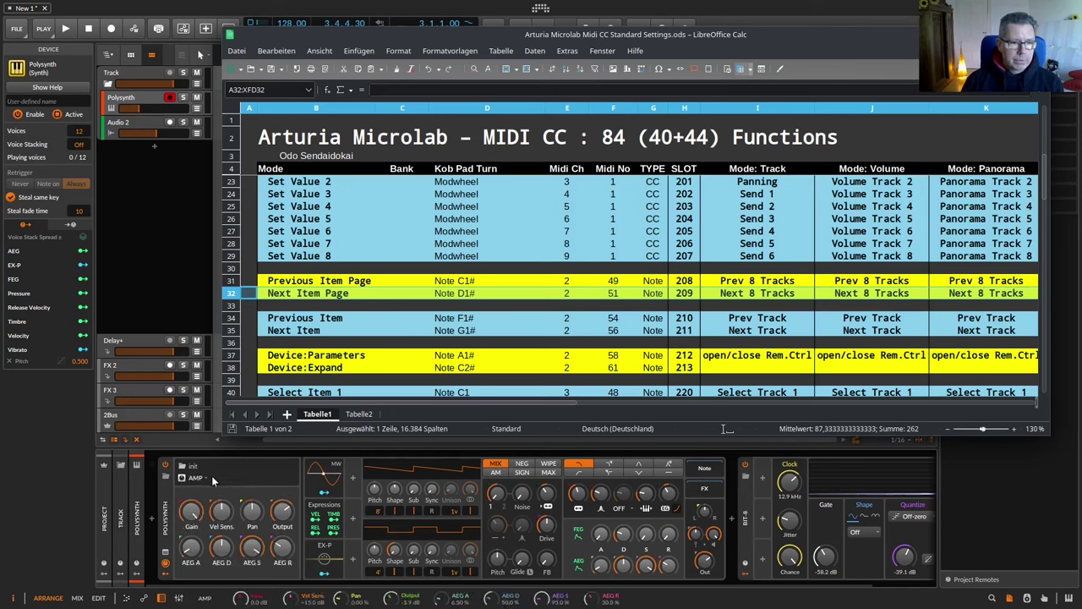
Step: Set Polysynth's remote controls to the OSC1 page and check paging through OSC2 and OSCxxx against the page list
left_click(211, 479)
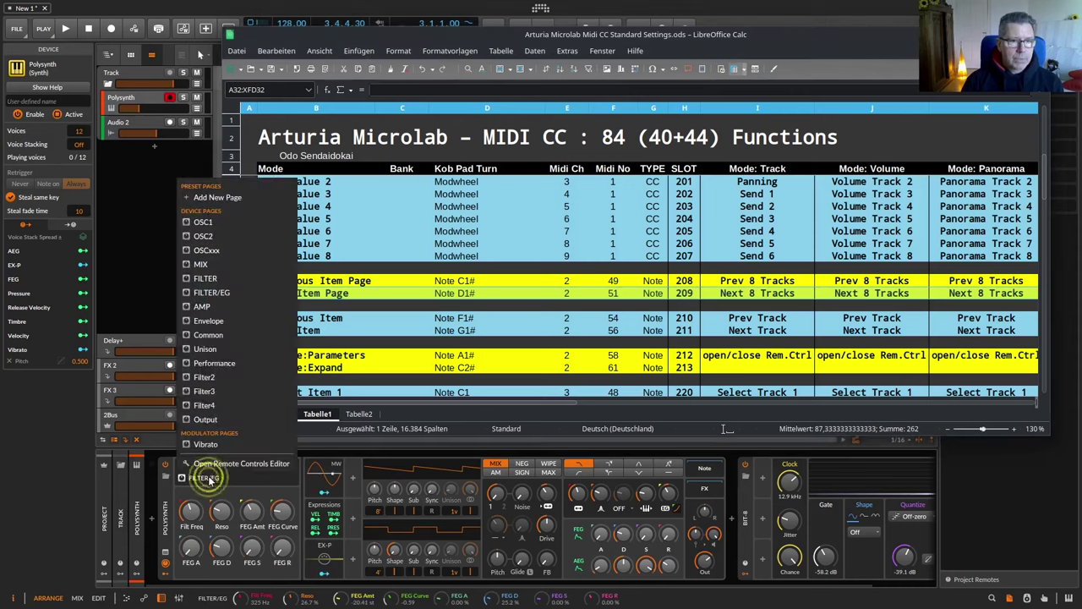
left_click(213, 221)
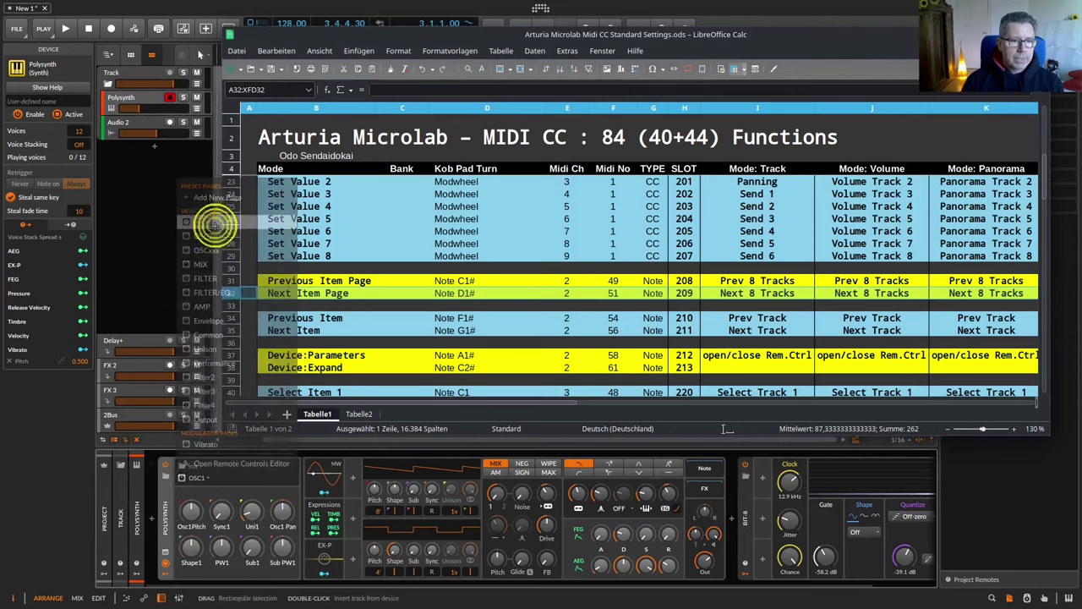
left_click(203, 484)
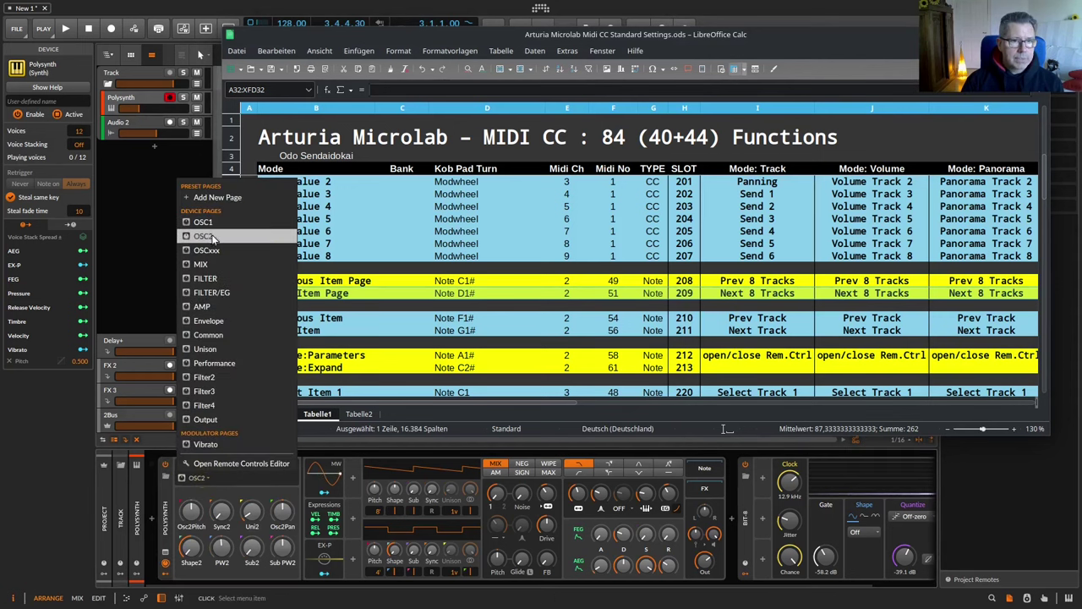
left_click(210, 250)
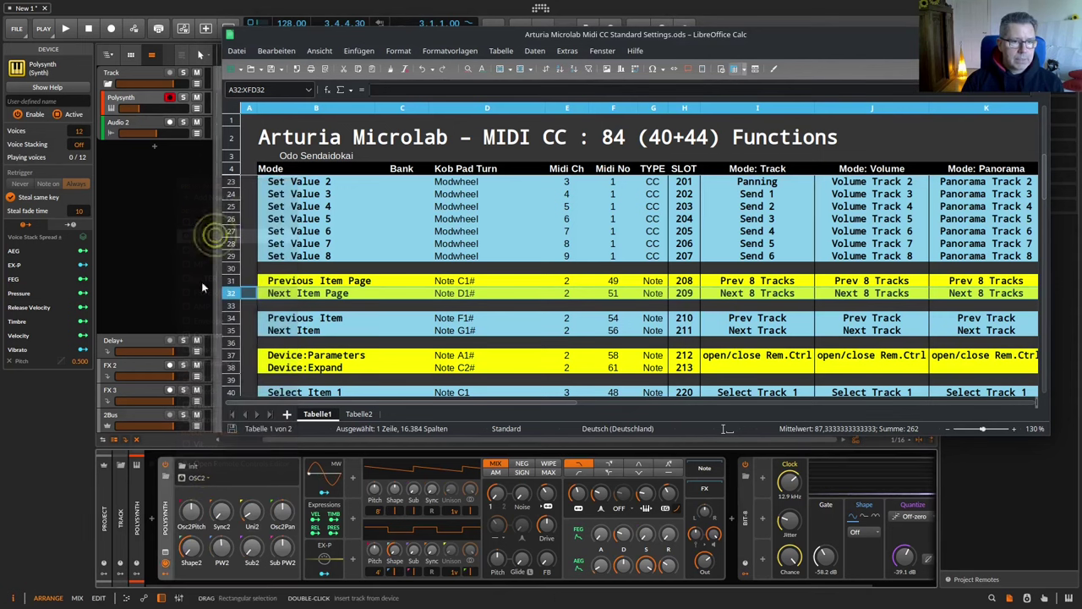
left_click(203, 478)
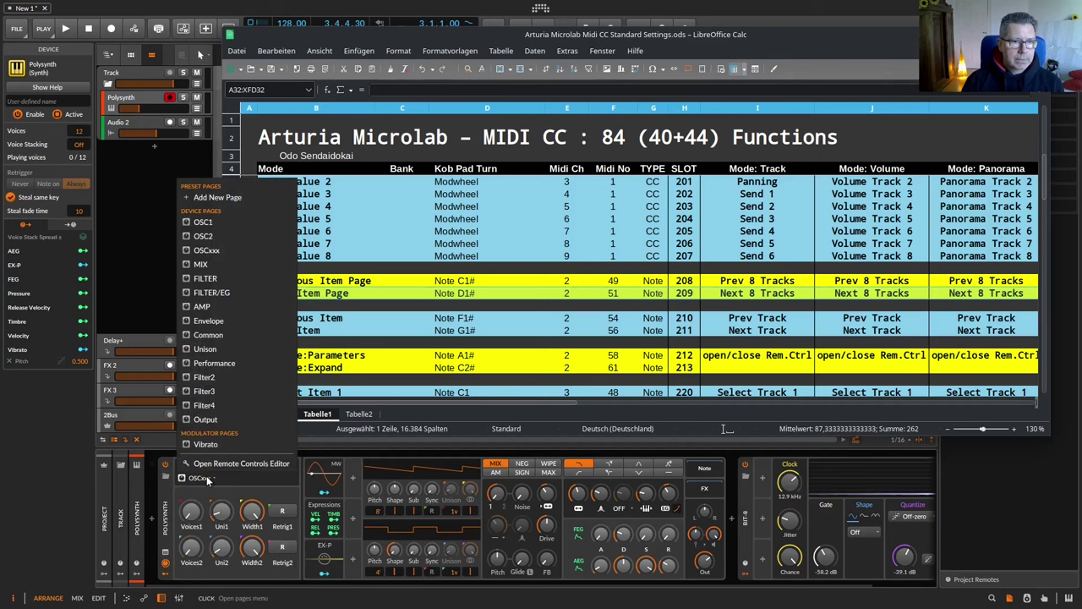
left_click(207, 479)
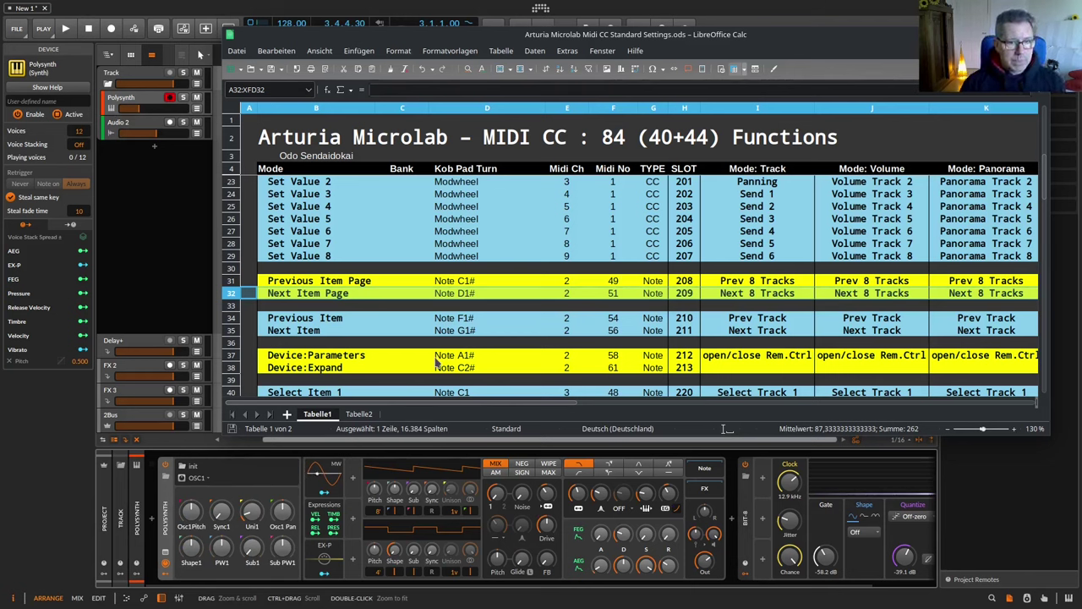
Step: Mark the Next Item row and check switching back and forth between the Polysynth and Bit-8 devices
left_click(234, 330)
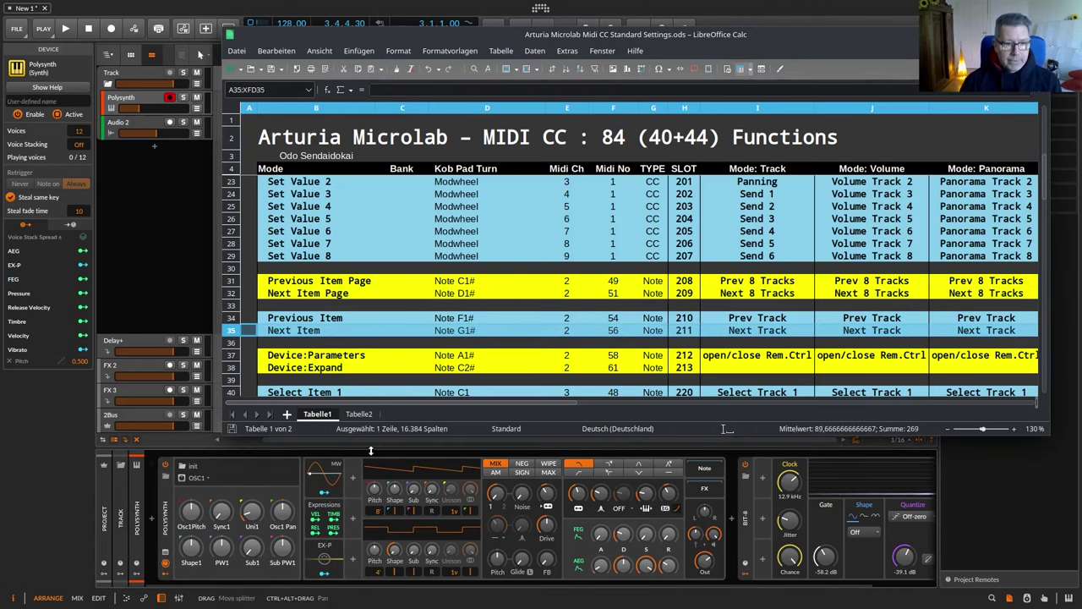
left_click(169, 518)
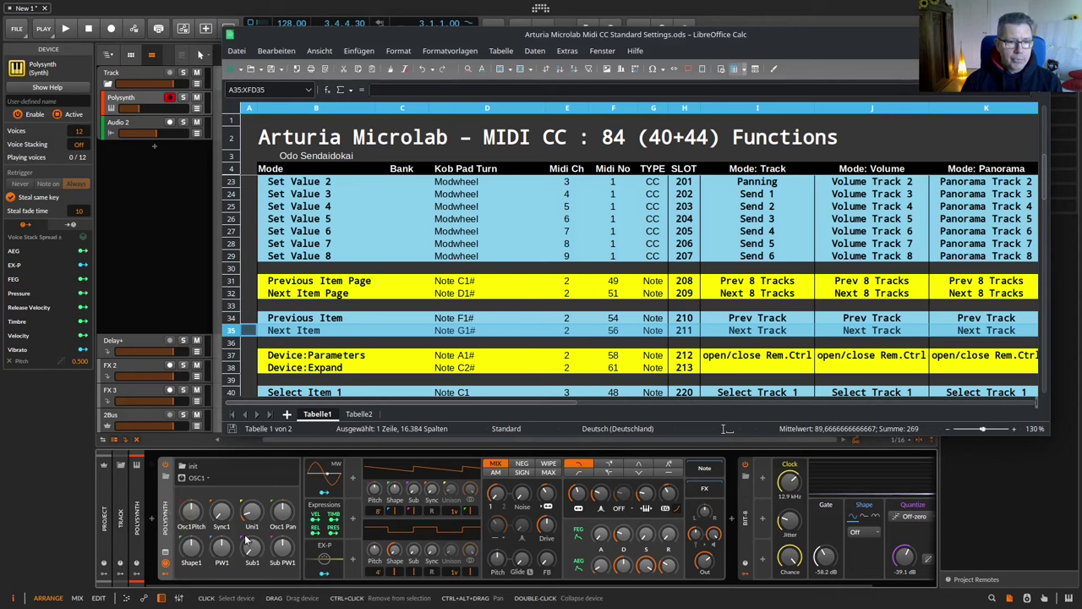
left_click(711, 495)
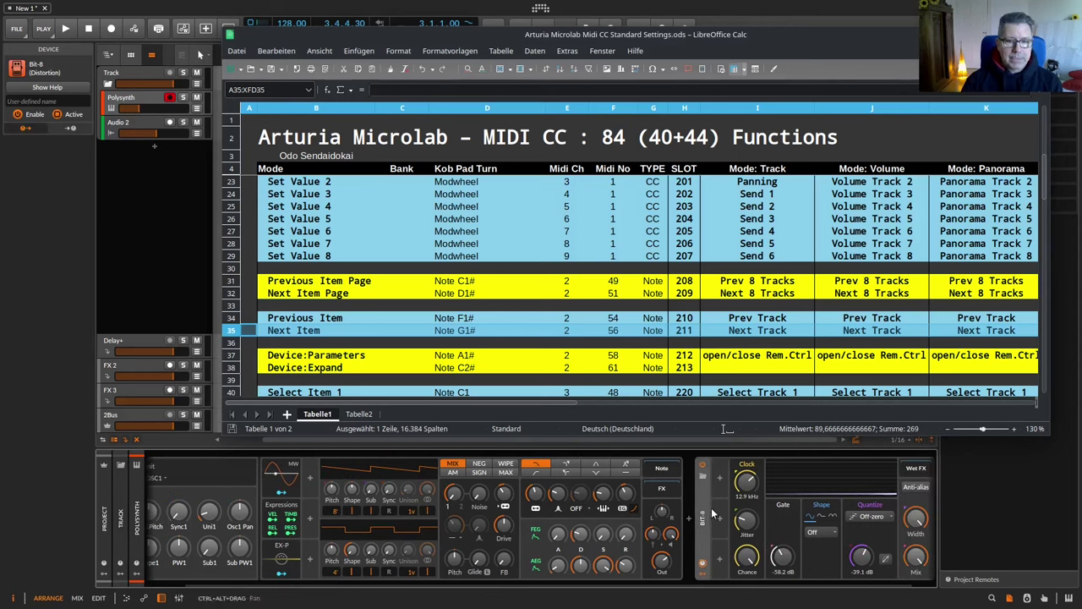
key("Left")
key("Right")
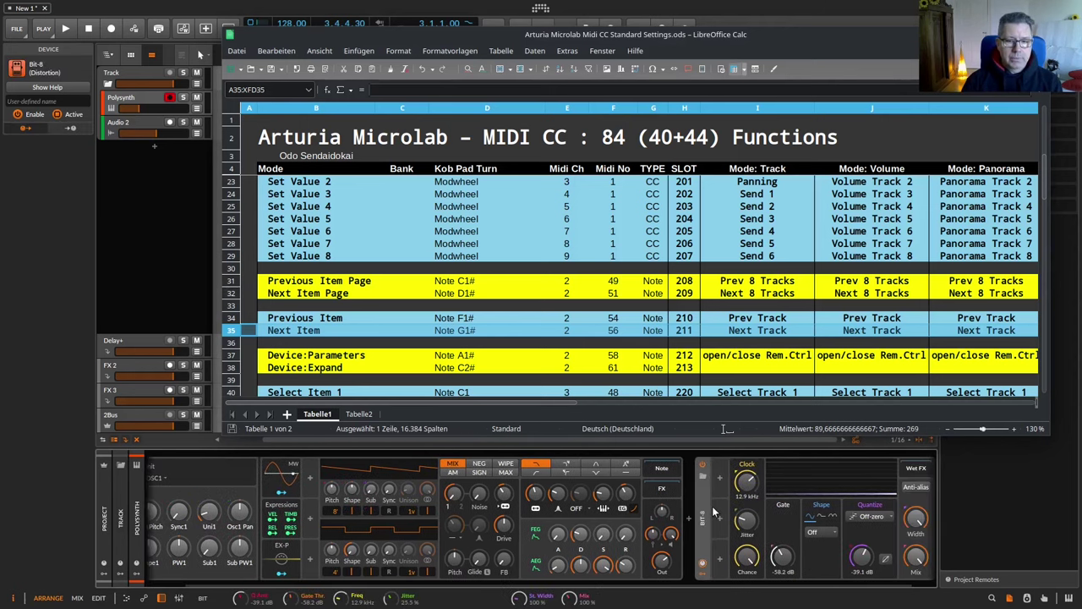
key("Left")
key("Right")
key("Left")
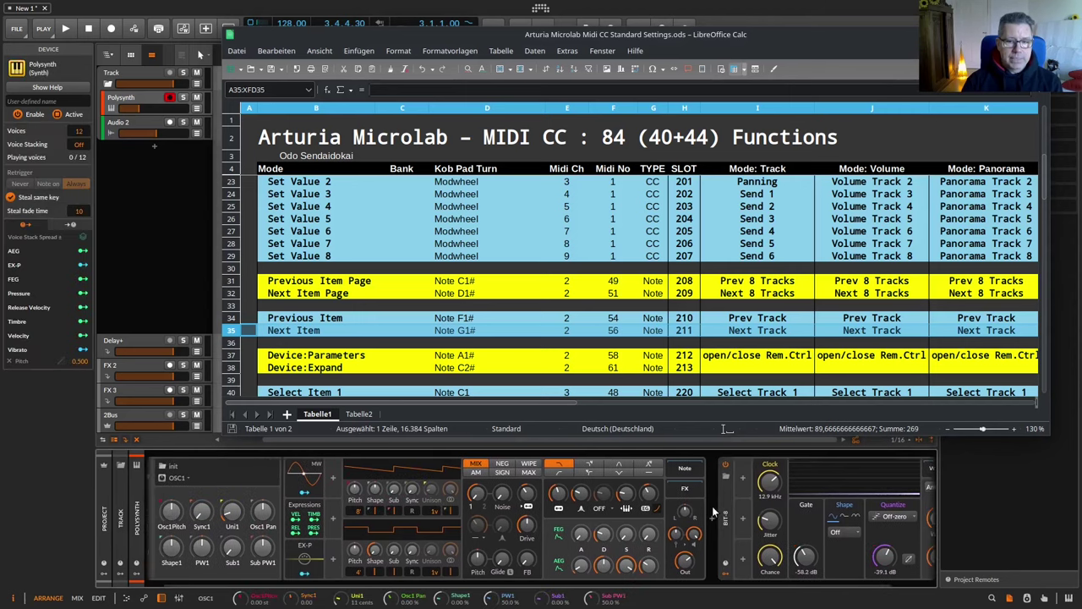
key("Right")
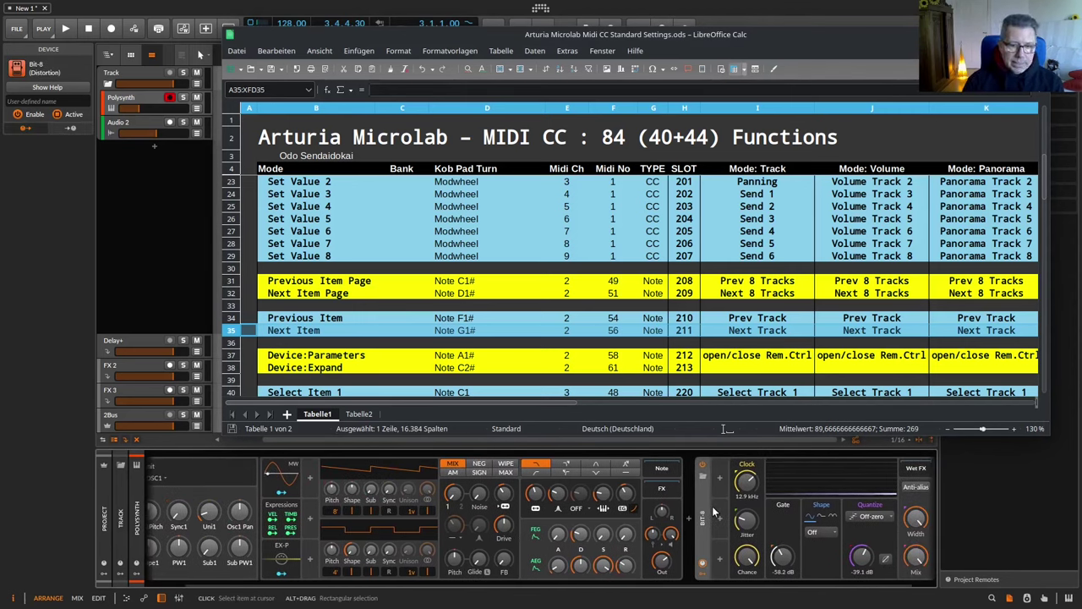
key("Left")
key("Right")
key("Left")
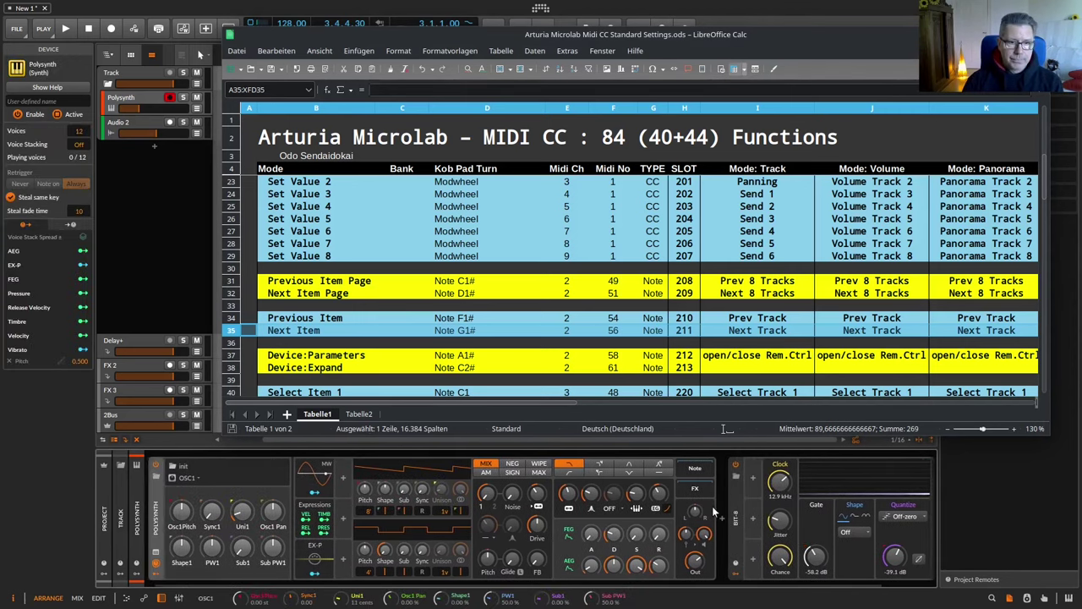
key("Right")
key("Left")
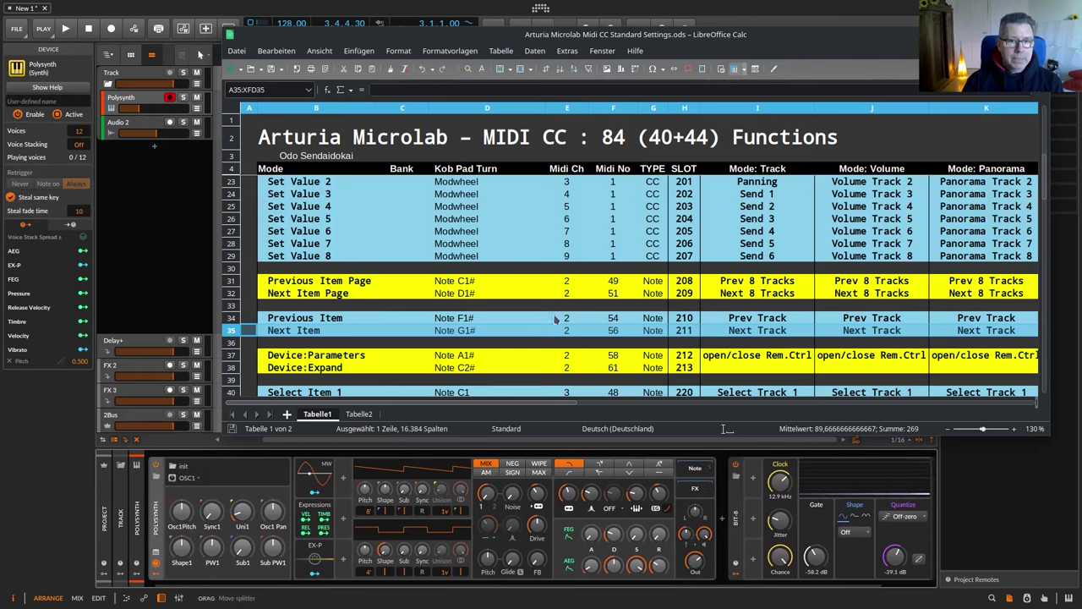
key("Right")
key("Left")
key("Right")
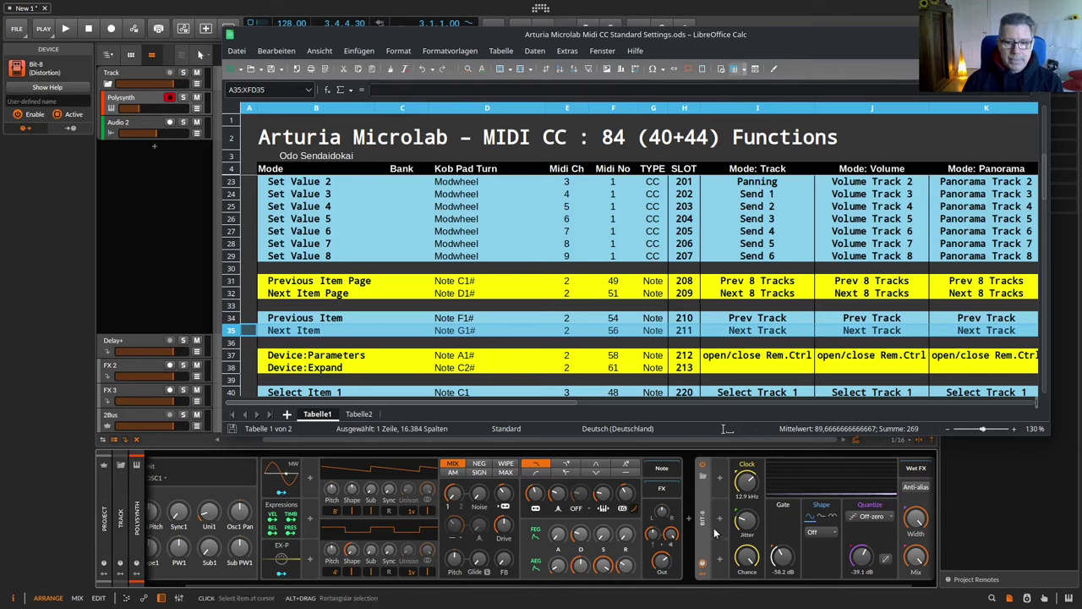
Step: Check the Device:Parameters function by repeatedly showing and hiding the remote controls of Bit-8
key("r")
key("r")
key("r")
key("r")
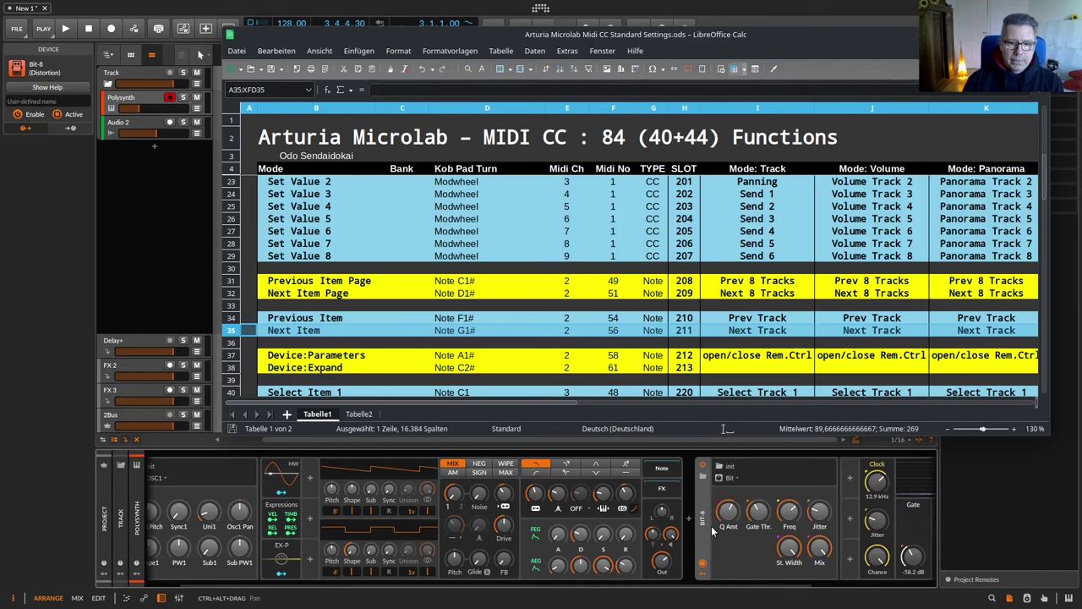
key("r")
key("r")
key("r")
key("r")
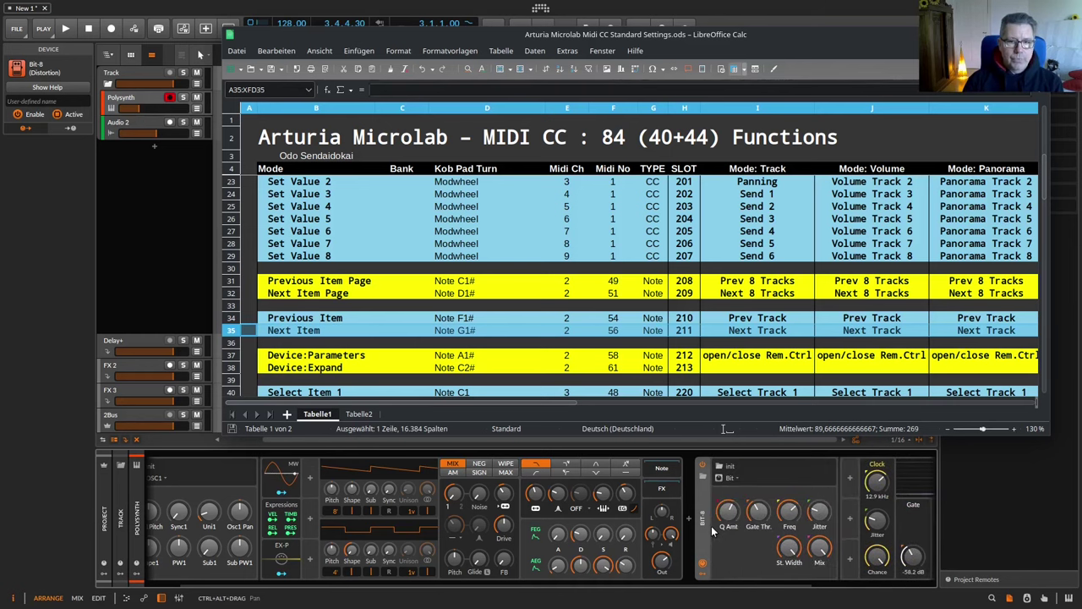
key("r")
key("r")
key("r")
key("r")
key("r")
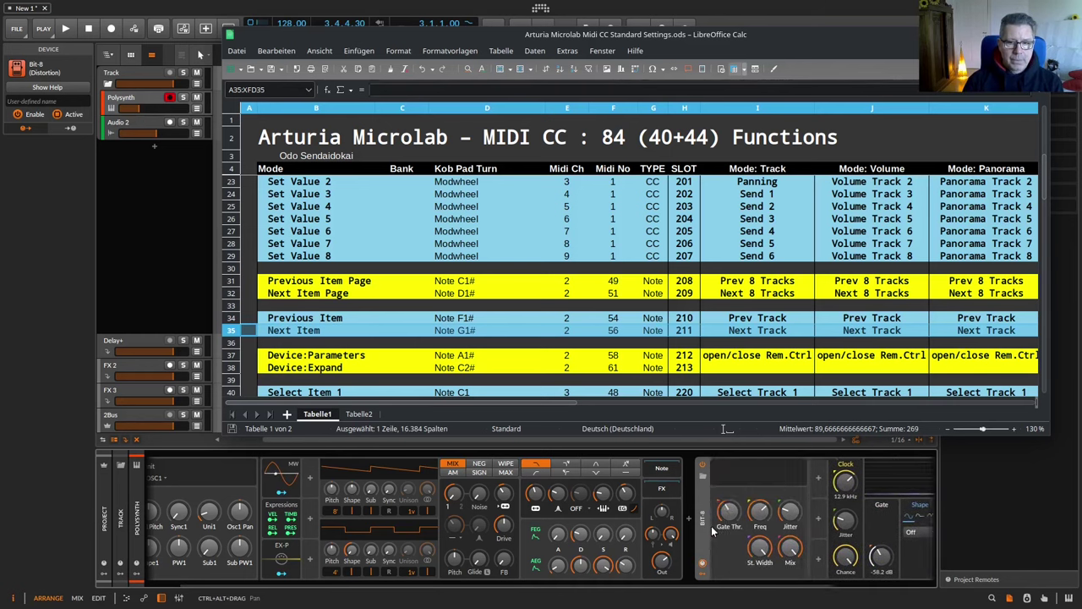
key("r")
Step: Select Polysynth and check showing and hiding its remote controls
left_click(674, 537)
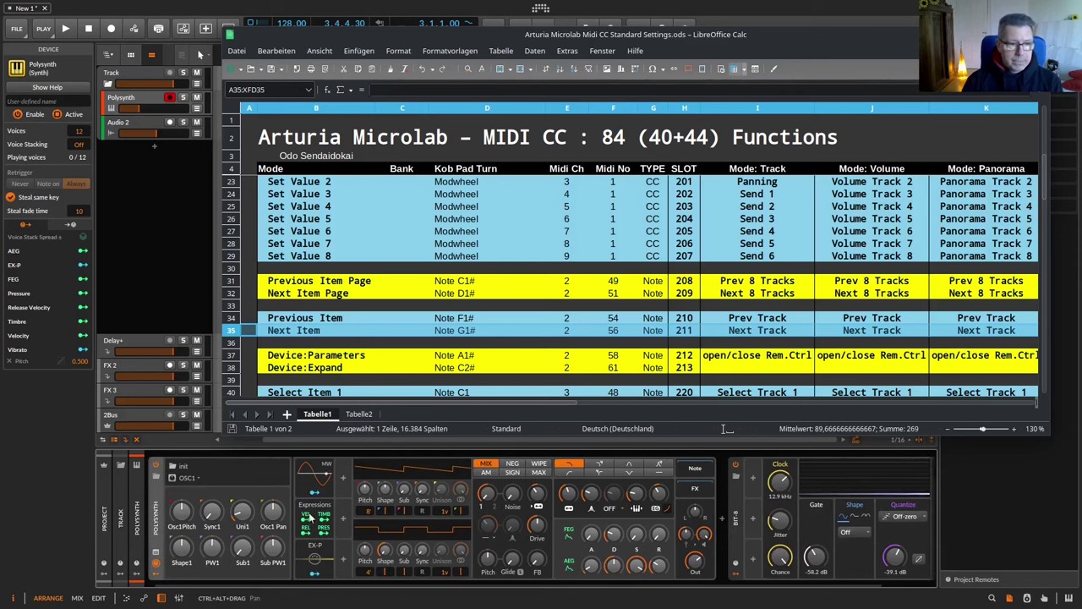
key("r")
key("r")
key("r")
key("r")
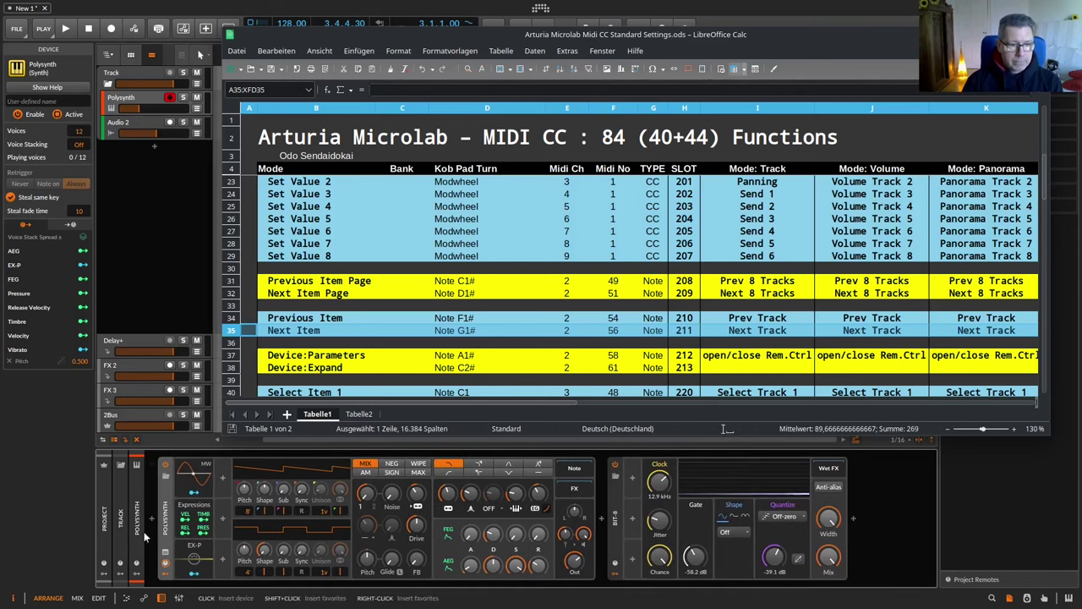
key("r")
key("r")
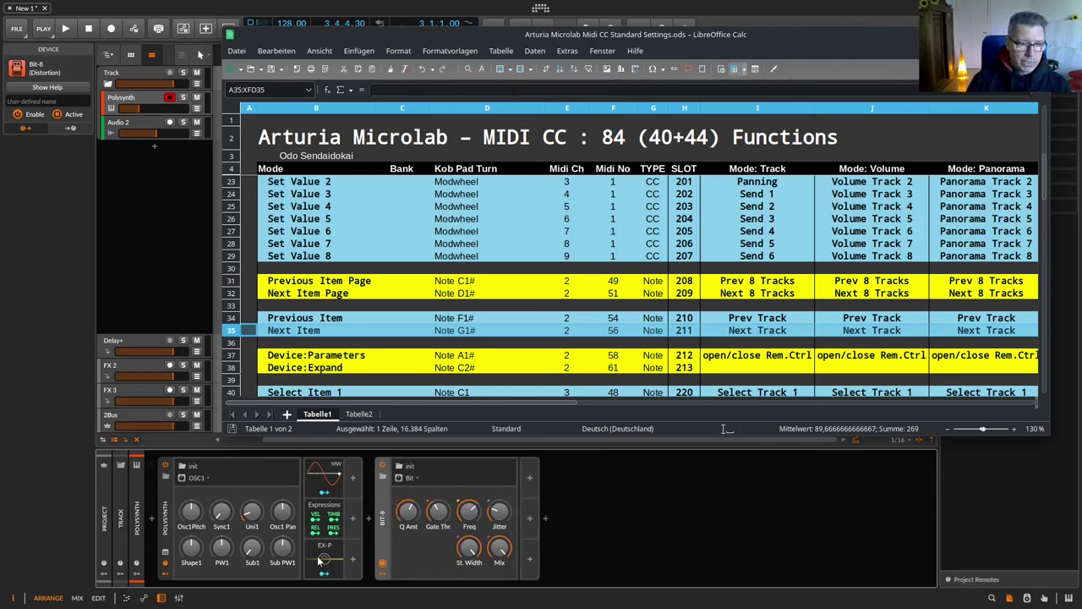
Step: Check the Device:Expand function by expanding and collapsing first Bit-8 and then Polysynth
double_click(382, 531)
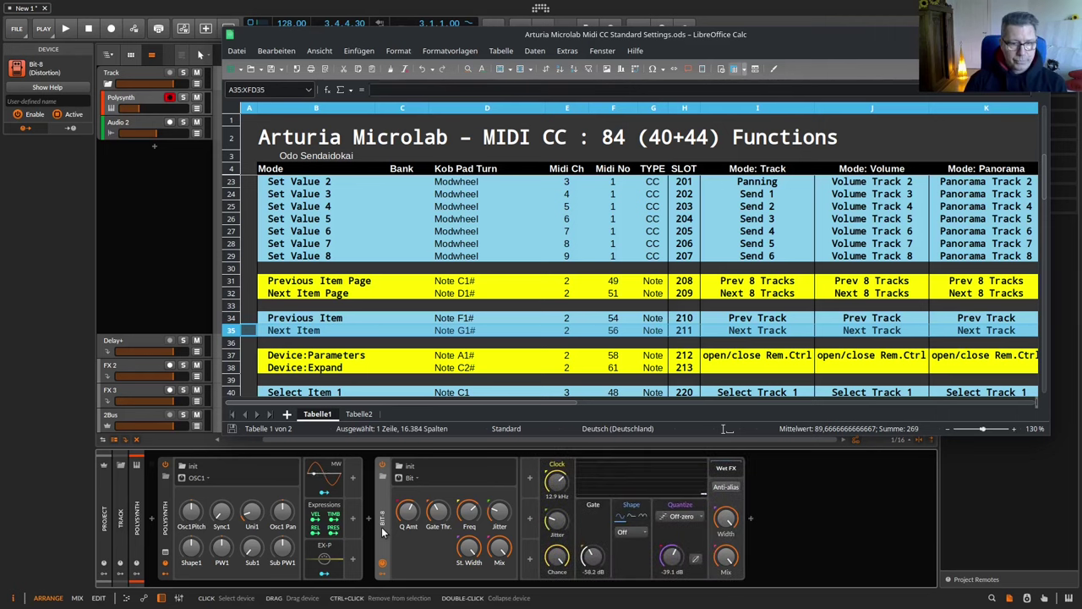
double_click(382, 531)
key("Left")
key("Return")
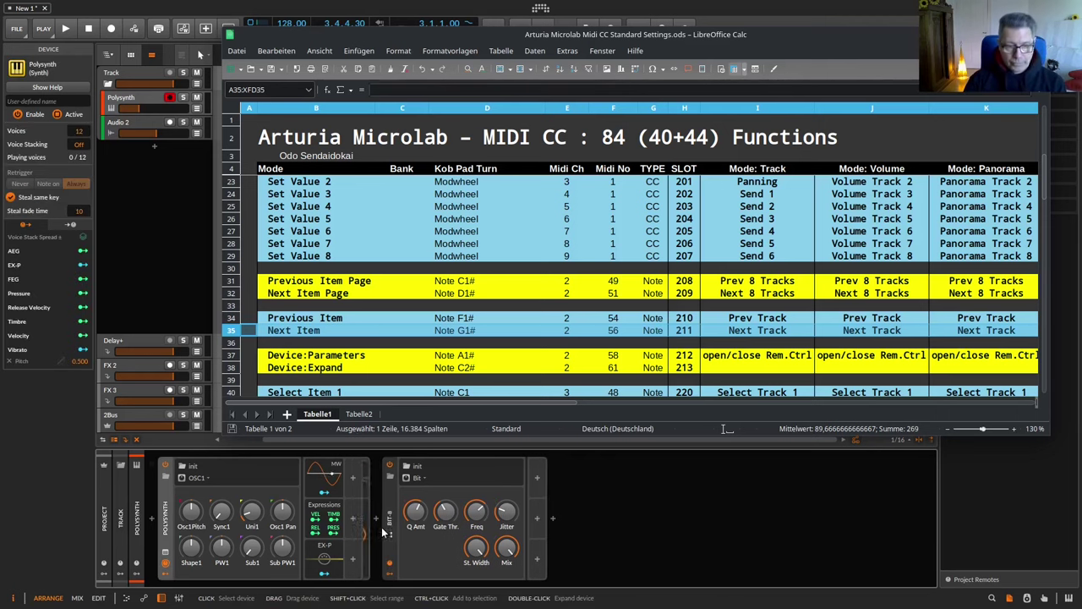
key("Return")
key("Return")
key("Return")
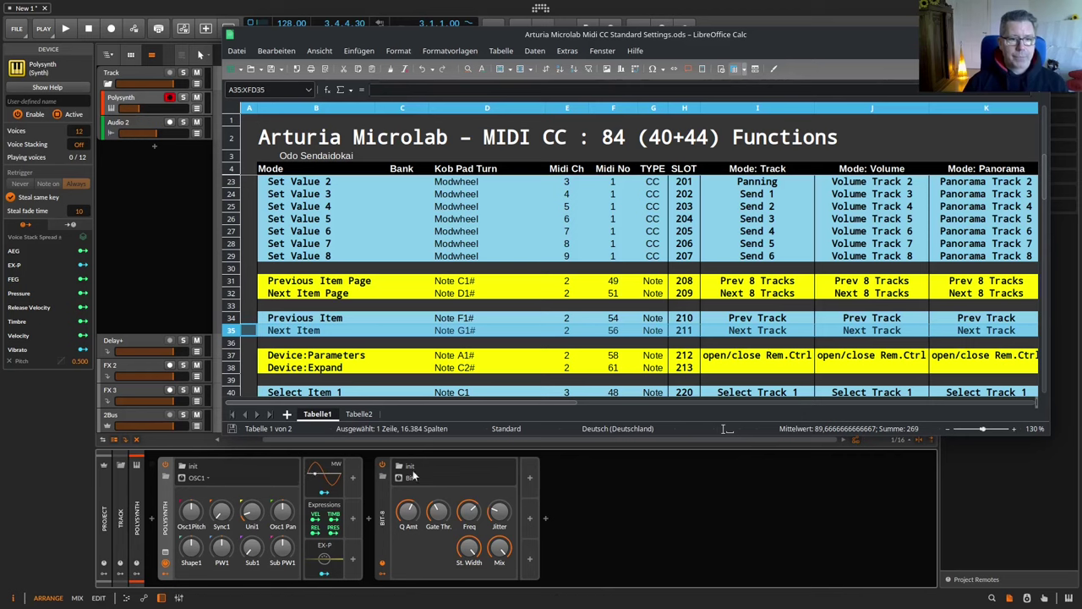
Step: Move and narrow the spreadsheet to show the note, channel and slot columns, and mark the Select Item 1 row
scroll(449, 342, "down", 3)
scroll(449, 342, "down", 2)
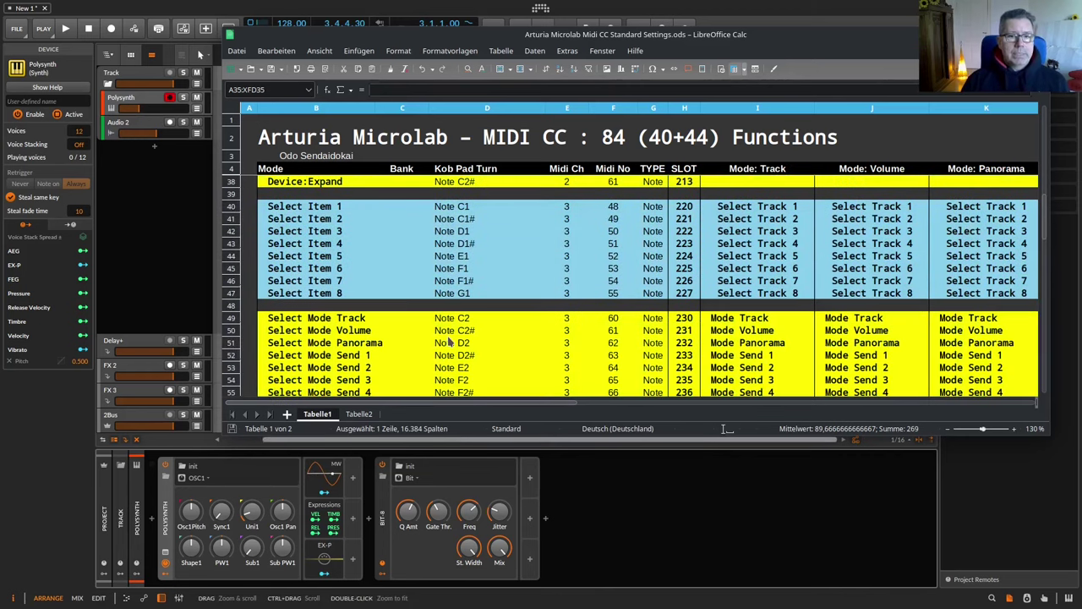
scroll(449, 342, "up", 1)
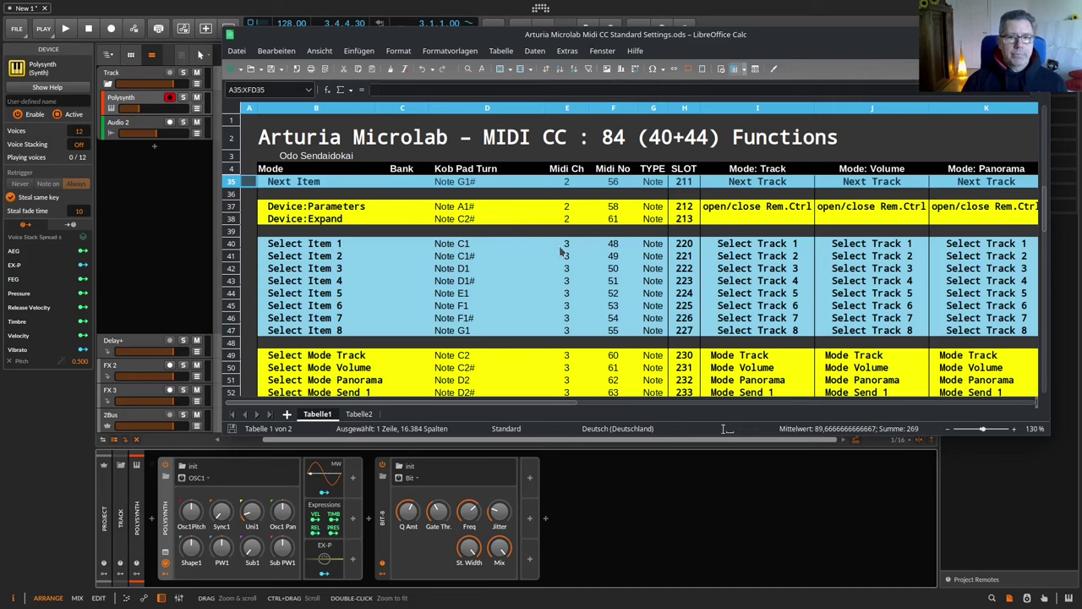
left_click_drag(668, 38, 446, 11)
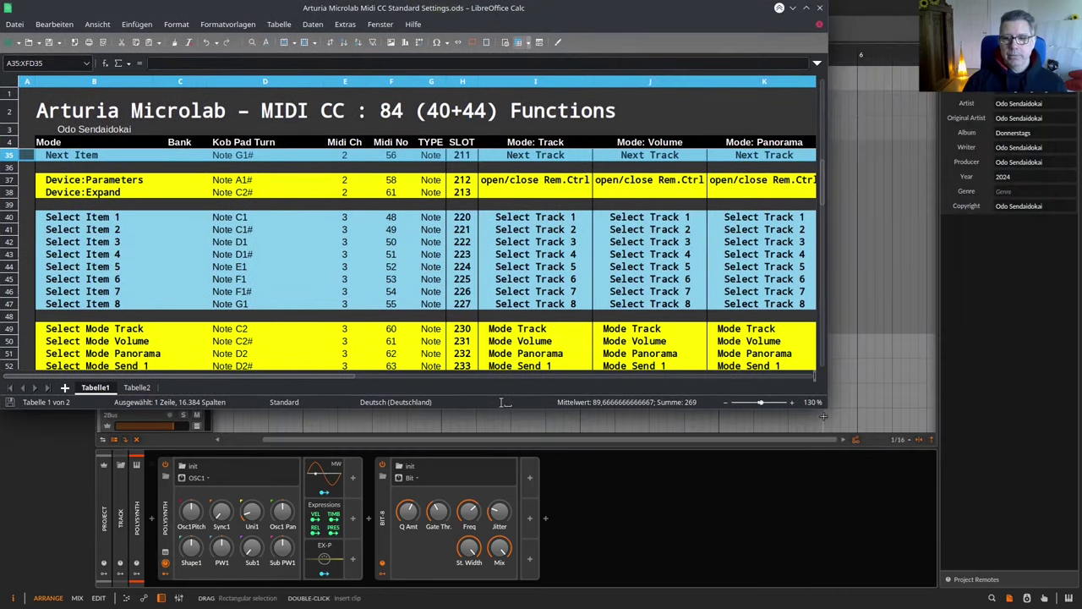
left_click_drag(825, 409, 490, 429)
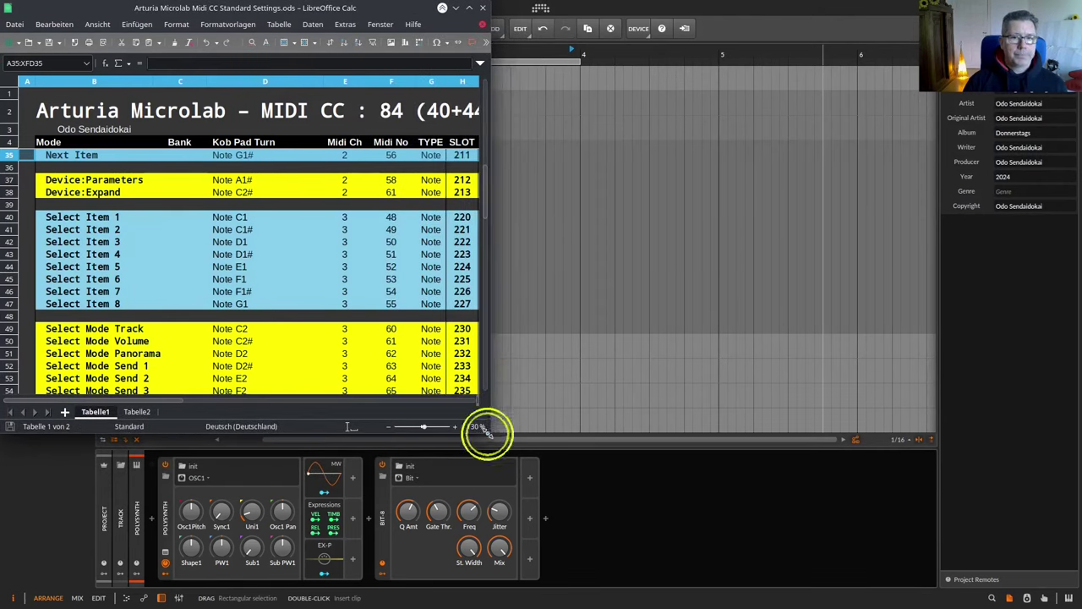
left_click(10, 218)
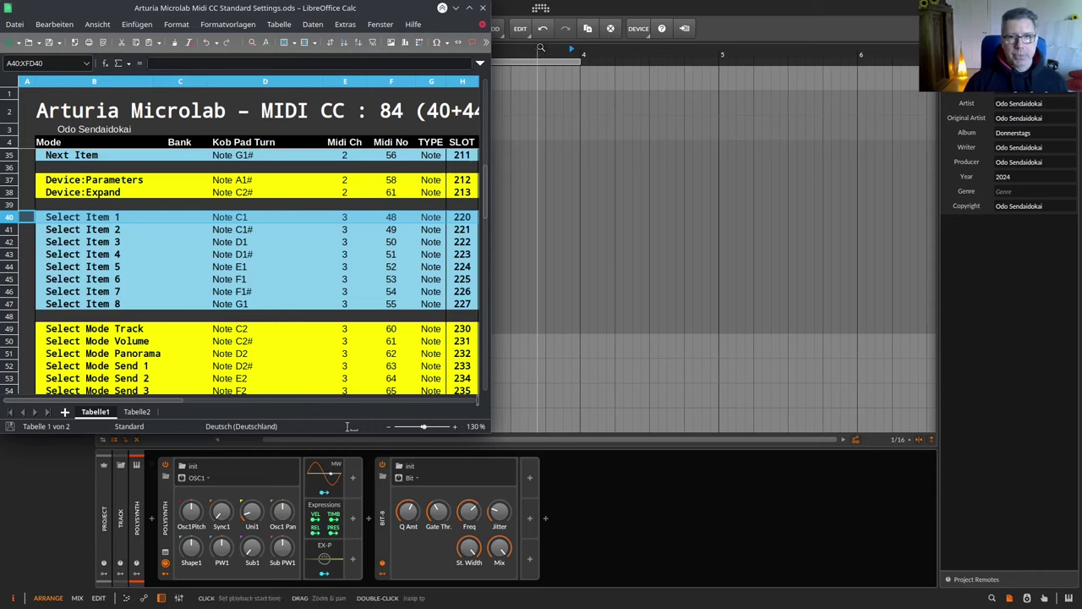
Step: Open the Flexi settings and map slot 220 to note 48 on MIDI channel 3 with Modes: Item 1: Select
left_click(538, 9)
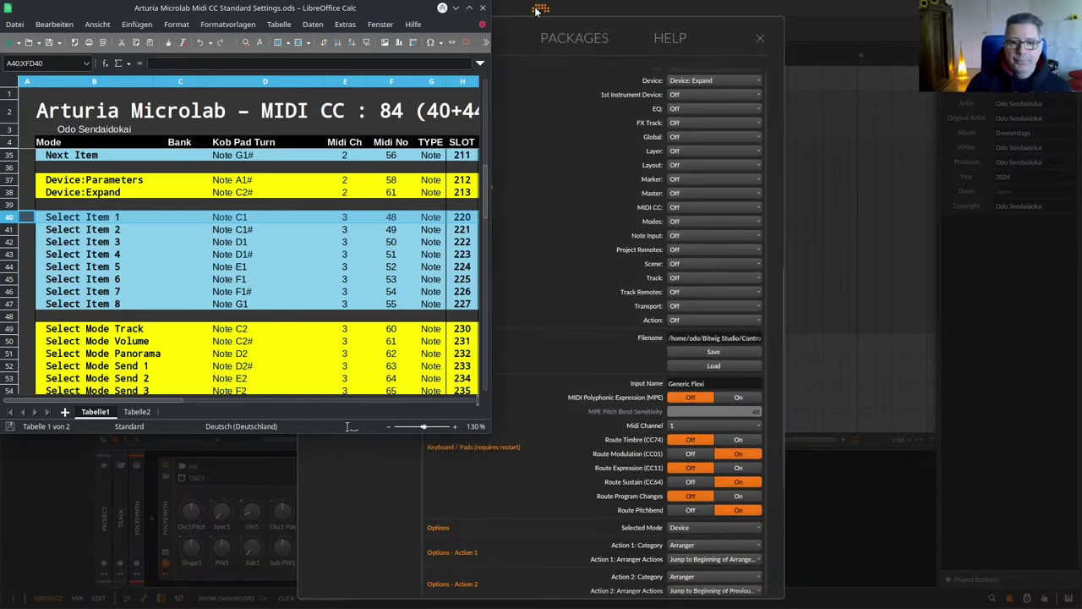
scroll(547, 175, "up", 11)
scroll(547, 175, "down", 1)
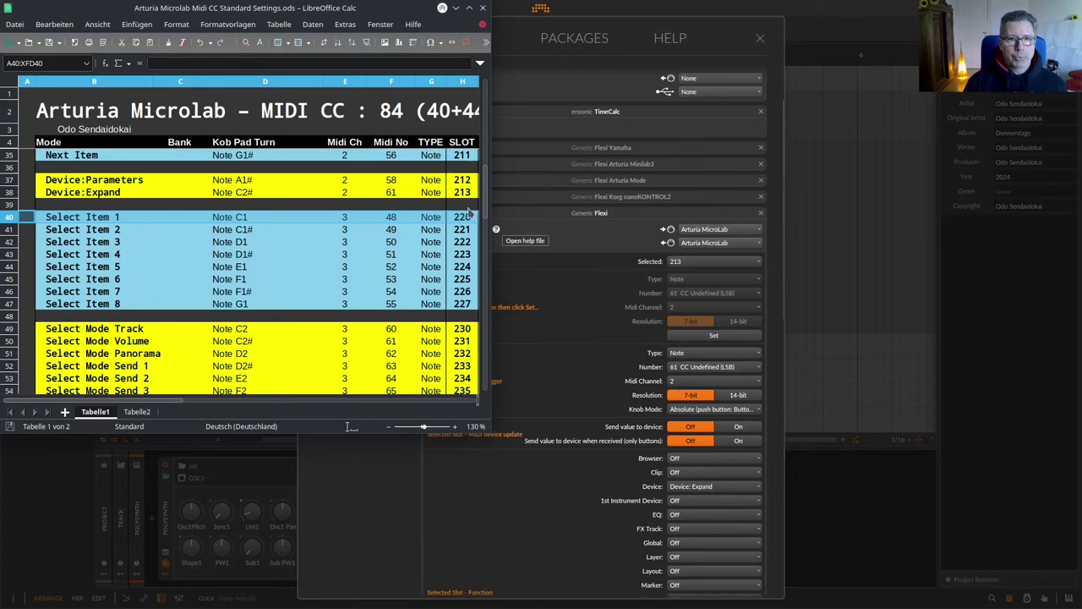
left_click(695, 260)
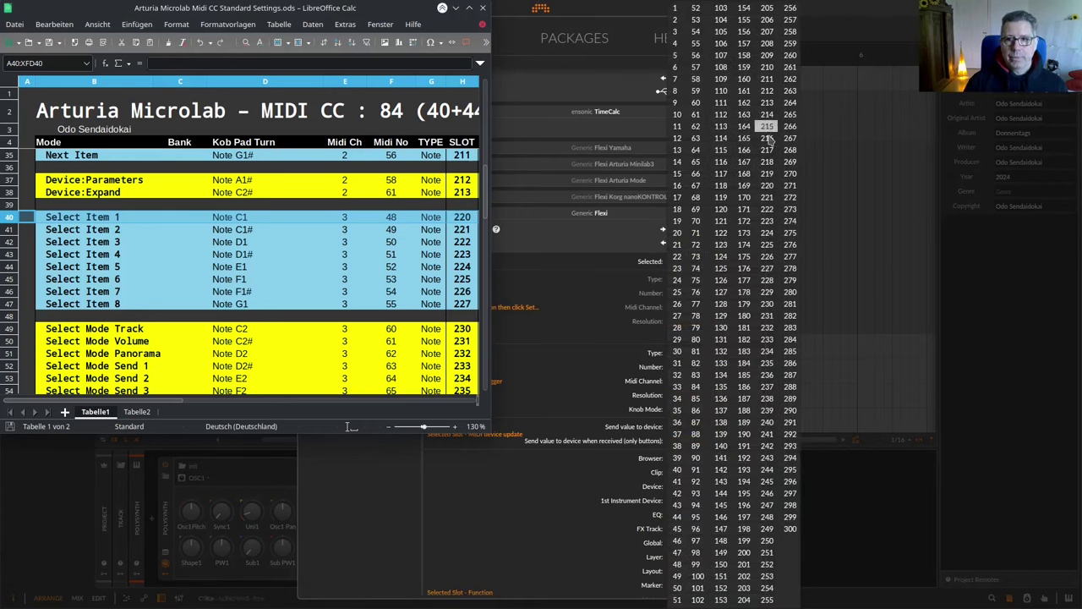
left_click(776, 183)
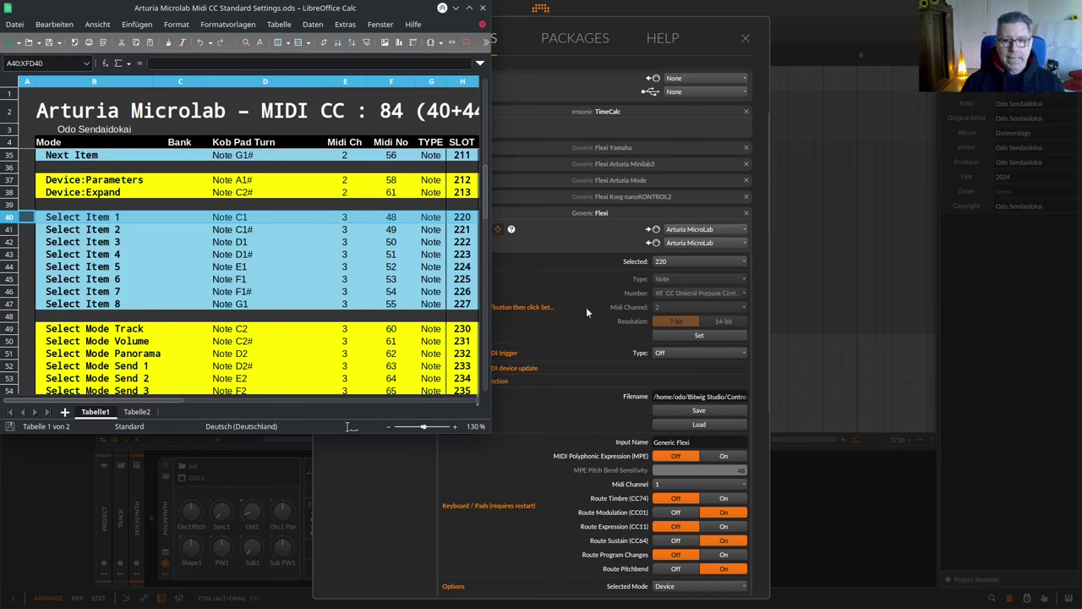
left_click(675, 334)
scroll(676, 341, "down", 2)
scroll(677, 341, "down", 1)
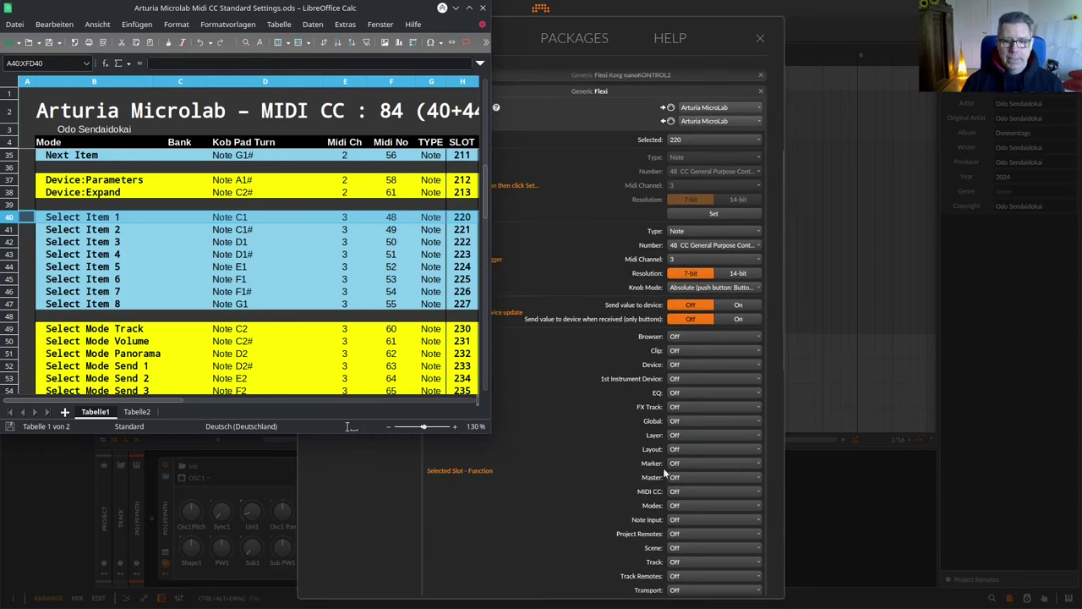
left_click(677, 506)
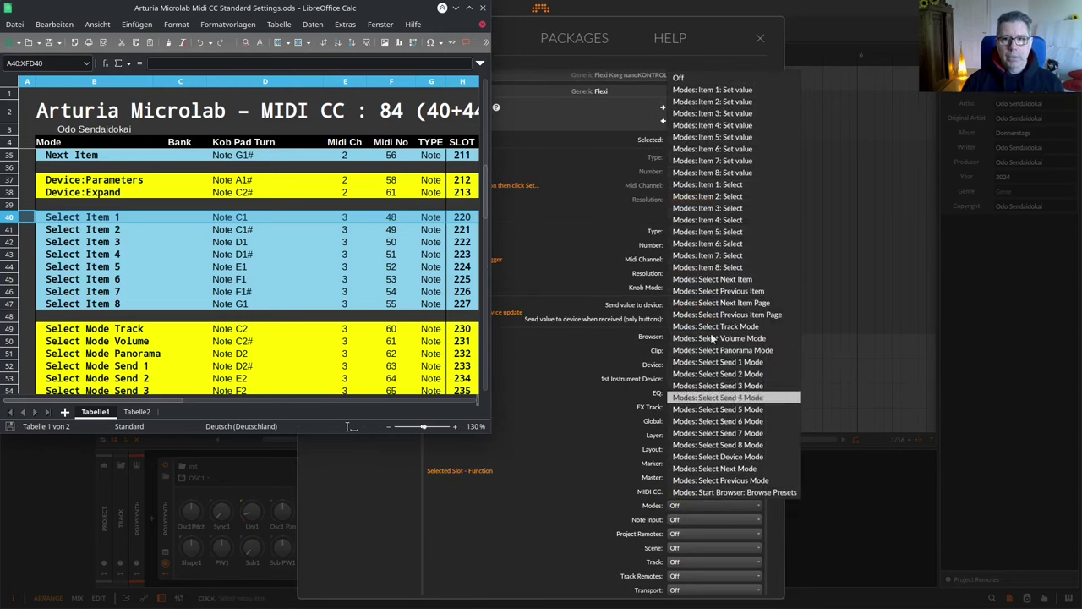
left_click(713, 187)
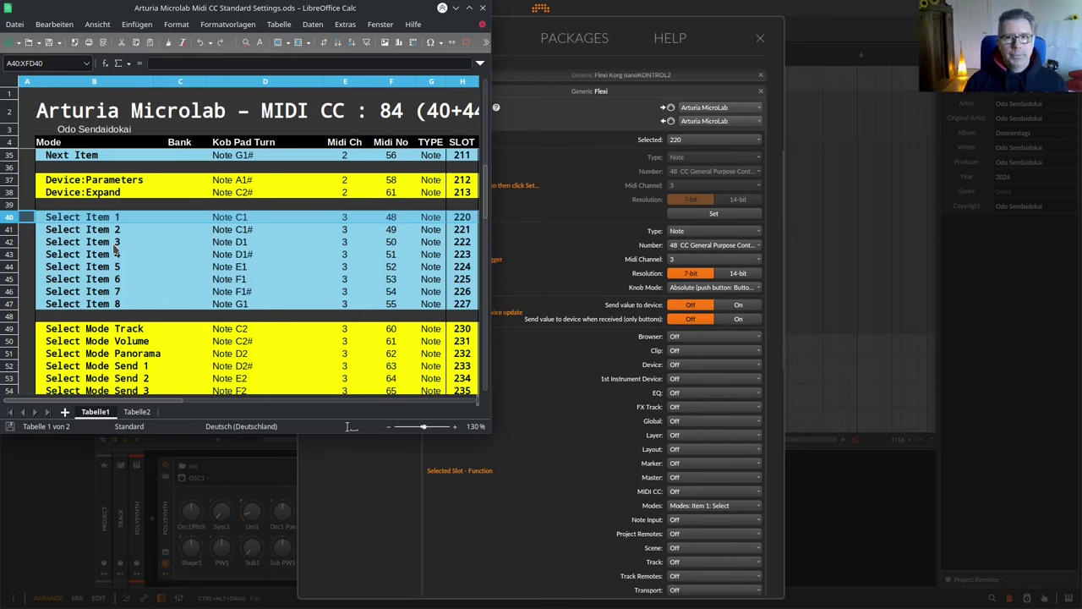
Step: Mark the Select Item 2 row and map Flexi slot 221 to Modes: Item 2: Select
left_click(8, 229)
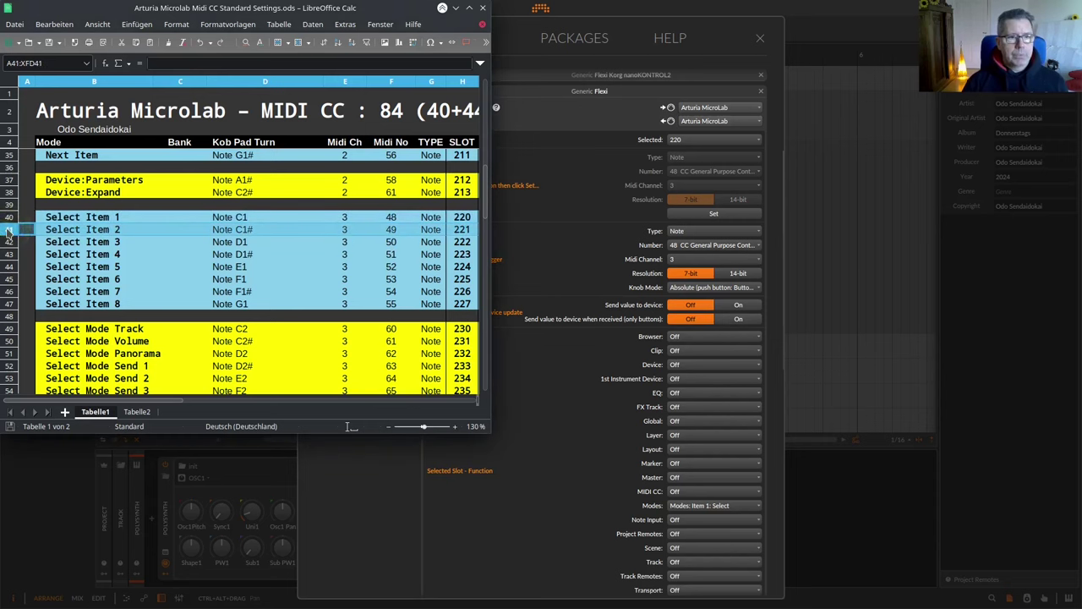
left_click(694, 140)
left_click(768, 235)
left_click(718, 505)
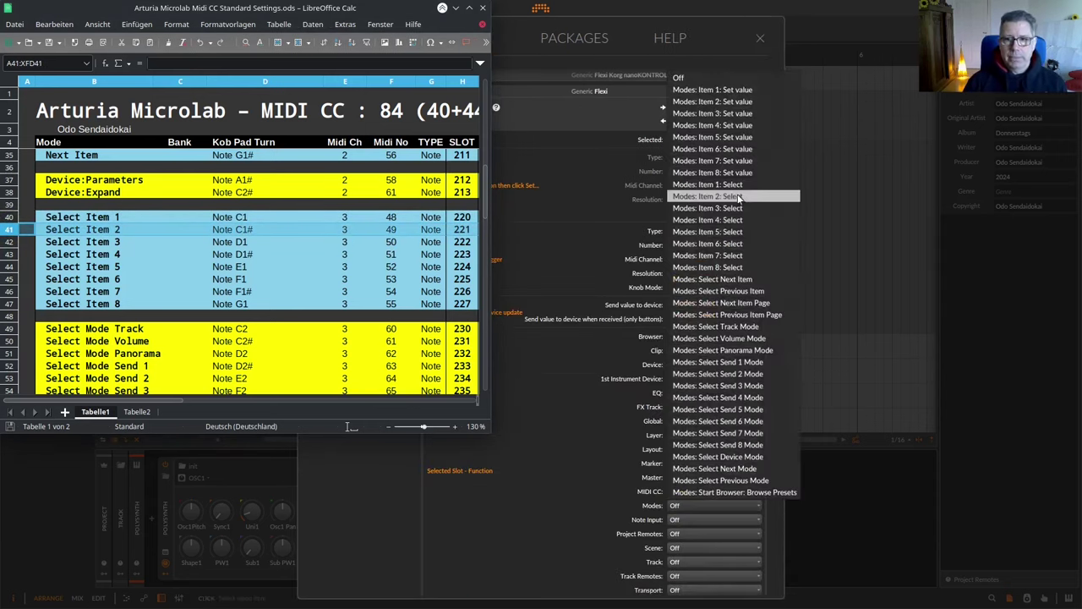
left_click(739, 198)
Step: Mark the Select Item 3 row and map Flexi slot 222 to Modes: Item 3: Select
left_click(8, 242)
left_click(693, 140)
left_click(767, 209)
left_click(714, 506)
left_click(689, 208)
Step: Mark the Select Item 4 row and map Flexi slot 223 to note D1# with Modes: Item 4: Select
left_click(9, 255)
left_click(691, 141)
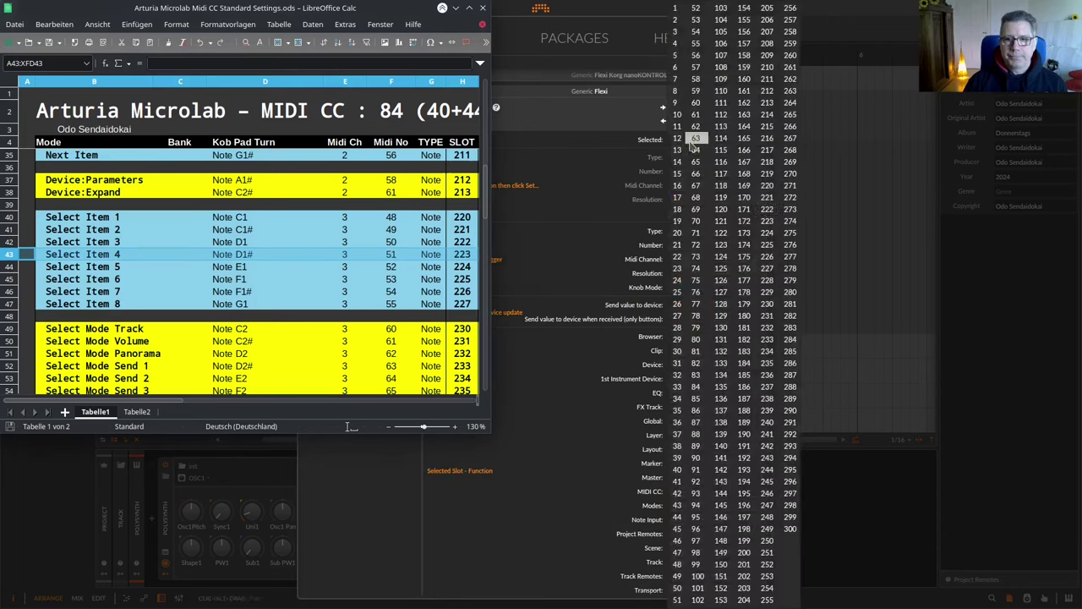
left_click(767, 221)
left_click(693, 213)
left_click(715, 506)
left_click(702, 220)
Step: Mark the Select Item 5 row and map Flexi slot 224 to note 52 on MIDI channel 3 with Modes: Item 5: Select
left_click(9, 266)
left_click(693, 140)
left_click(767, 232)
left_click(693, 213)
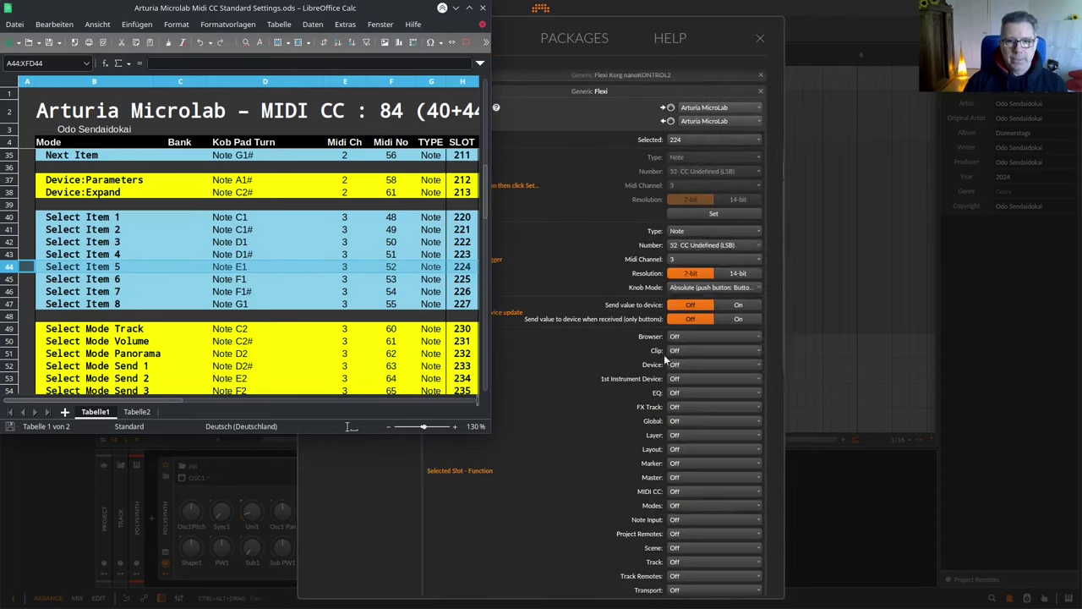
left_click(714, 506)
left_click(702, 231)
Step: Mark the Select Item 6 row and map Flexi slot 225 to note 53 on MIDI channel 3 with Modes: Item 6: Select
left_click(9, 279)
left_click(694, 139)
left_click(767, 244)
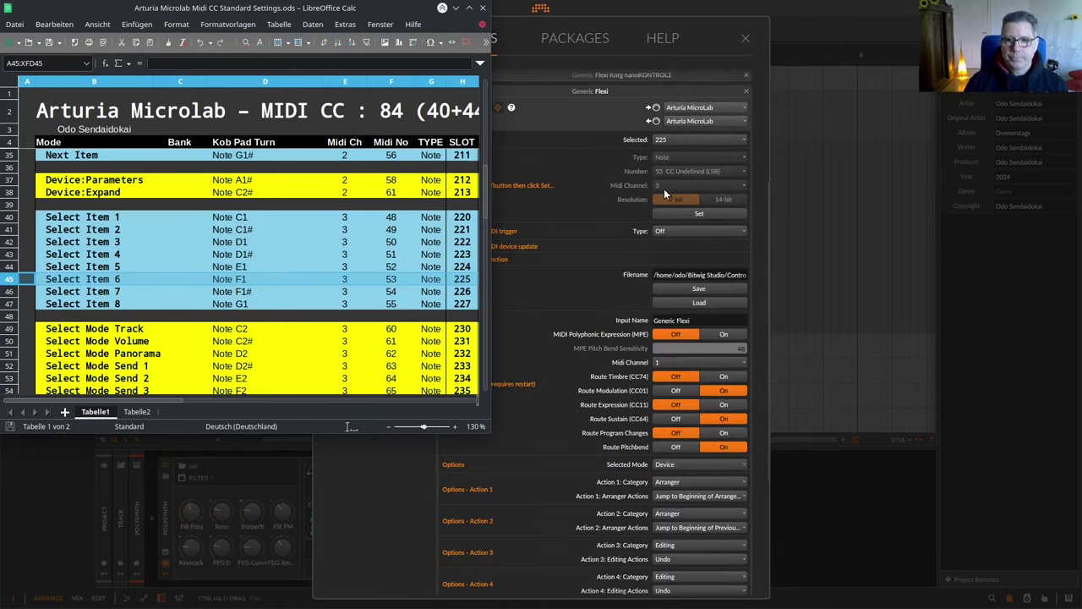
left_click(694, 213)
left_click(681, 509)
left_click(702, 244)
Step: Mark the Select Item 7 row and map Flexi slot 226 to note 54 on MIDI channel 3 with Modes: Item 7: Select
left_click(8, 290)
left_click(694, 140)
left_click(767, 256)
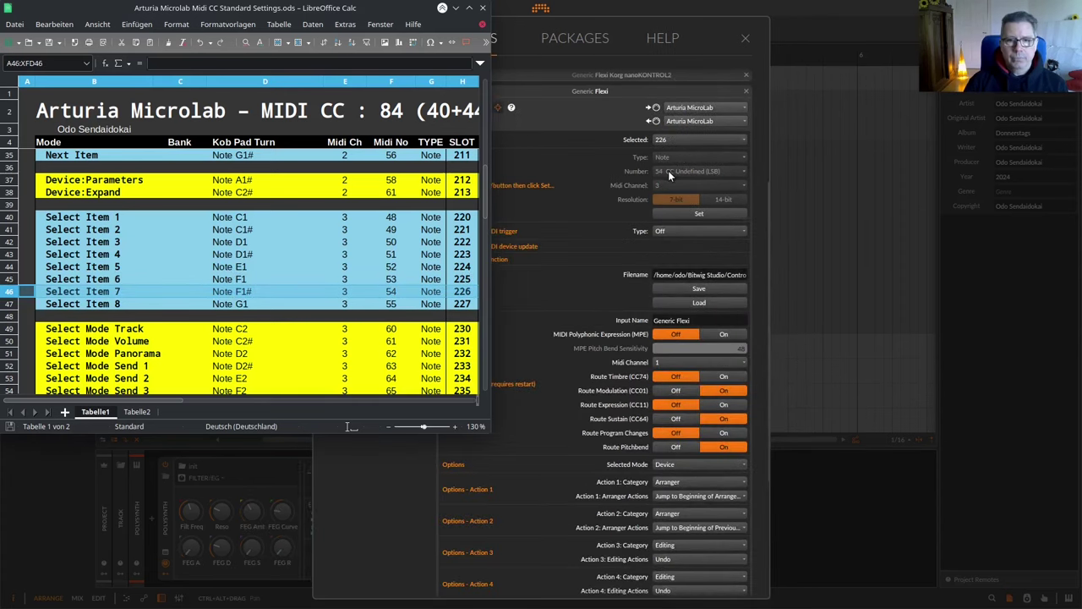
left_click(693, 214)
left_click(715, 505)
left_click(711, 255)
Step: Map Flexi slot 227 to note 55 on MIDI channel 3 with Modes: Item 8: Select
left_click(693, 140)
left_click(767, 268)
left_click(693, 214)
left_click(714, 506)
left_click(710, 267)
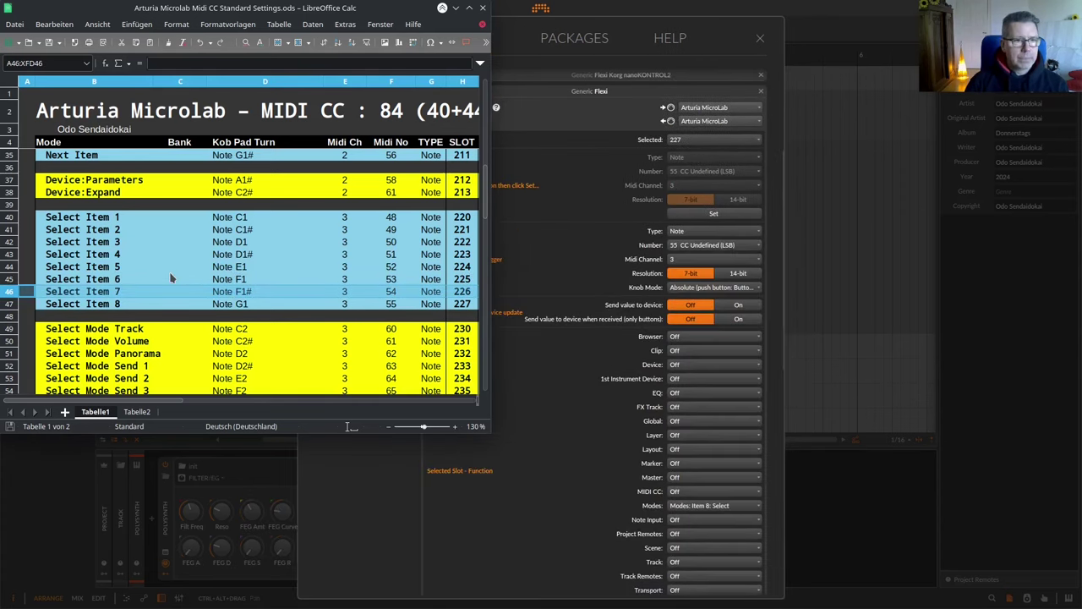
Step: Save the Flexi configuration, overwriting the existing Arturia Microlabs Mode.properties file
scroll(597, 323, "down", 6)
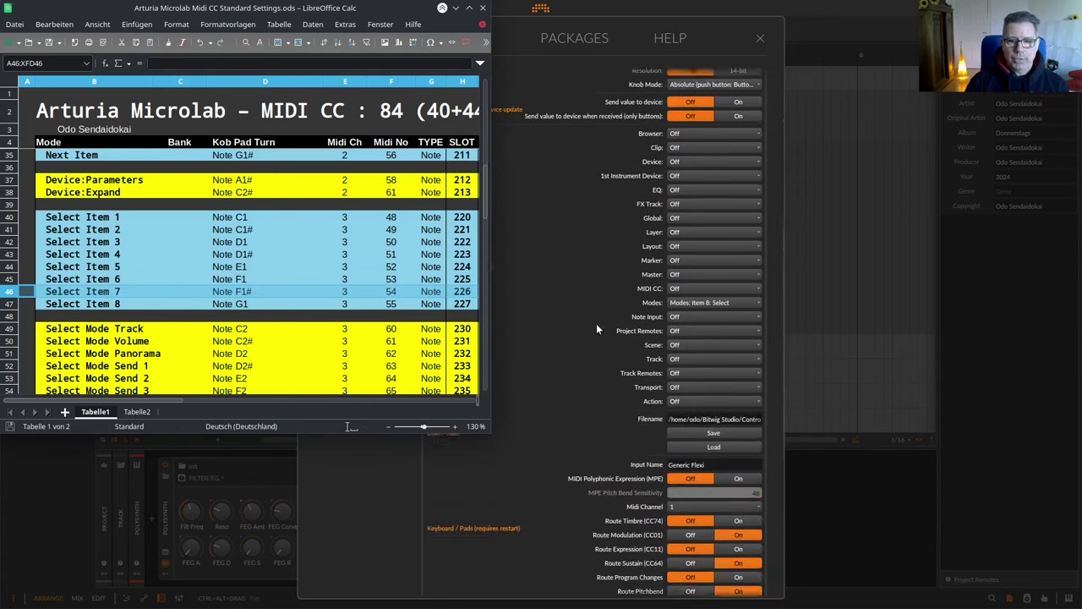
left_click(690, 393)
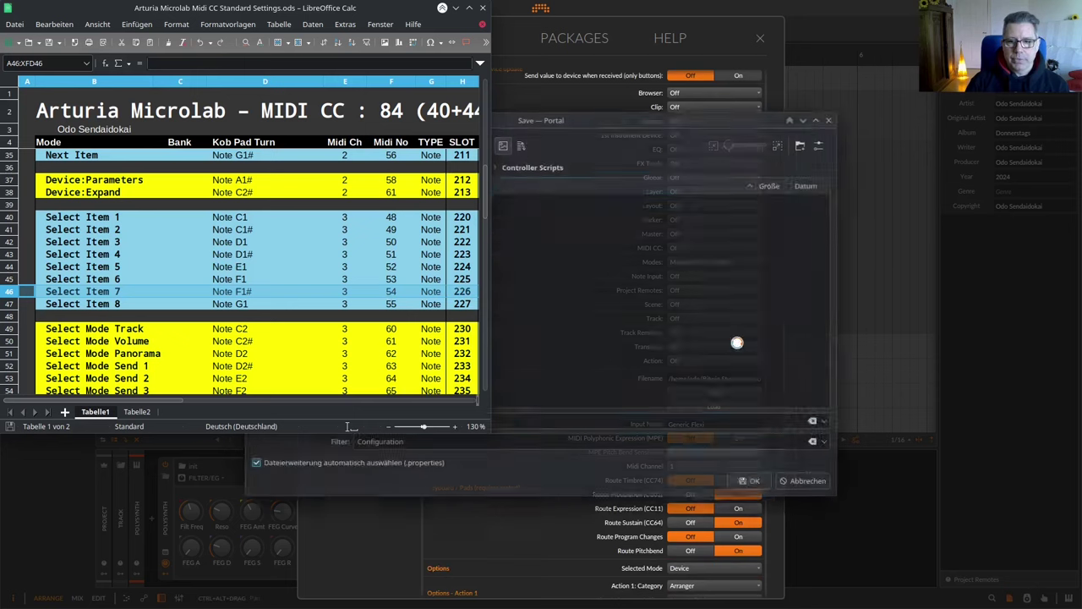
left_click(759, 488)
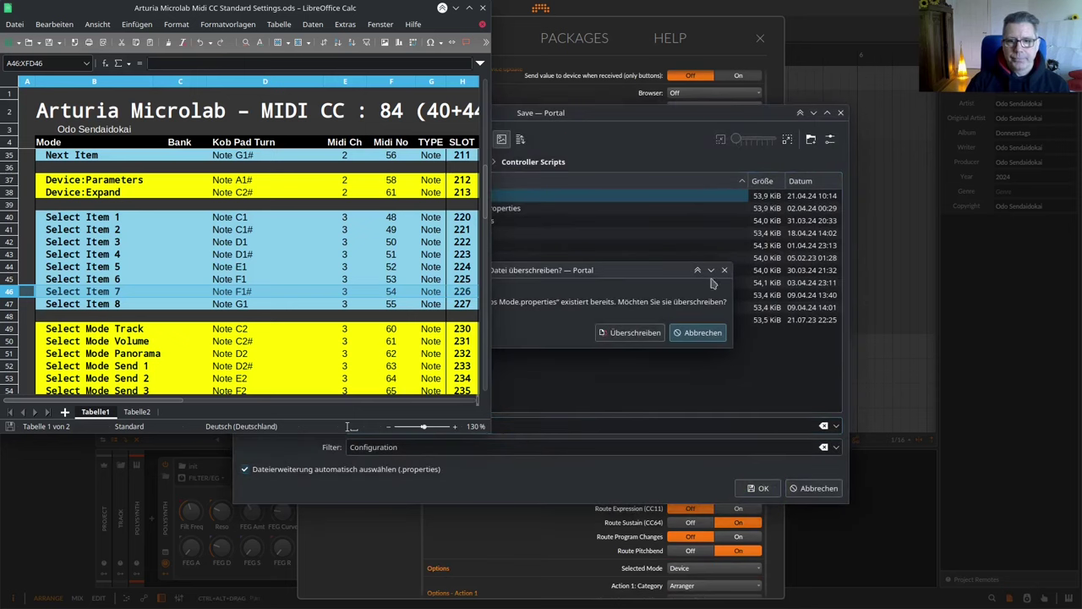
left_click(632, 332)
Step: Review the Select Mode rows of the spreadsheet and their keys in the MicroLab function overview image
scroll(303, 310, "down", 1)
scroll(303, 317, "down", 2)
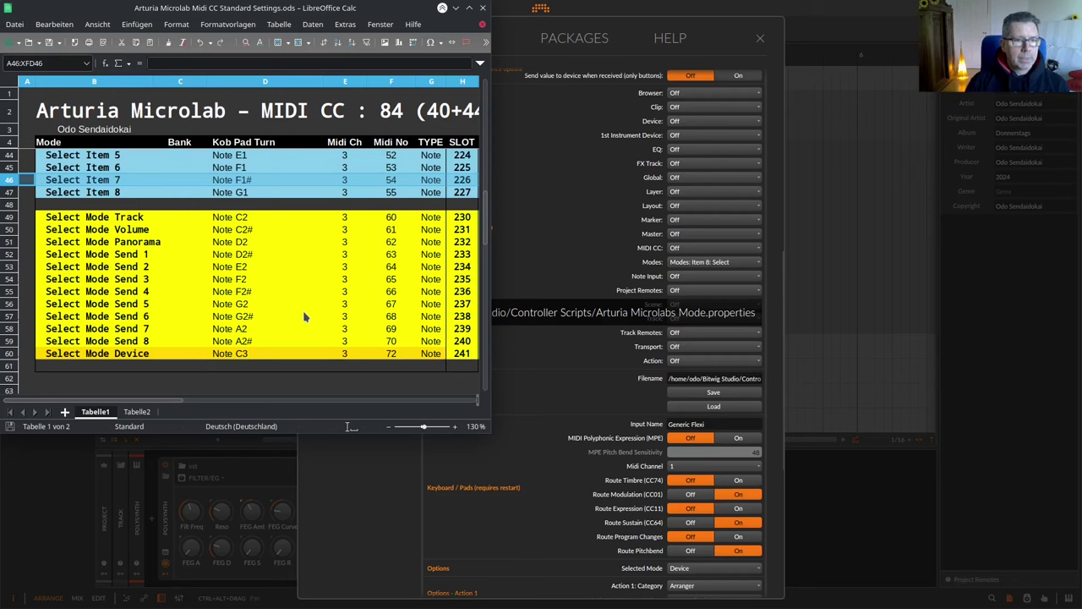
scroll(108, 252, "down", 1)
scroll(109, 253, "up", 1)
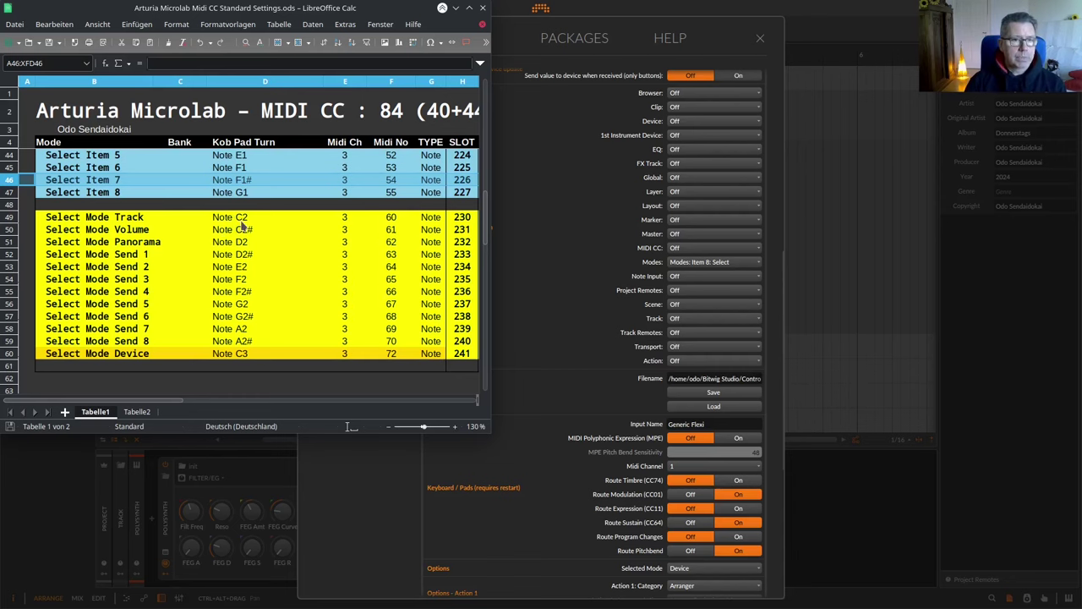
mouse_move(783, 3)
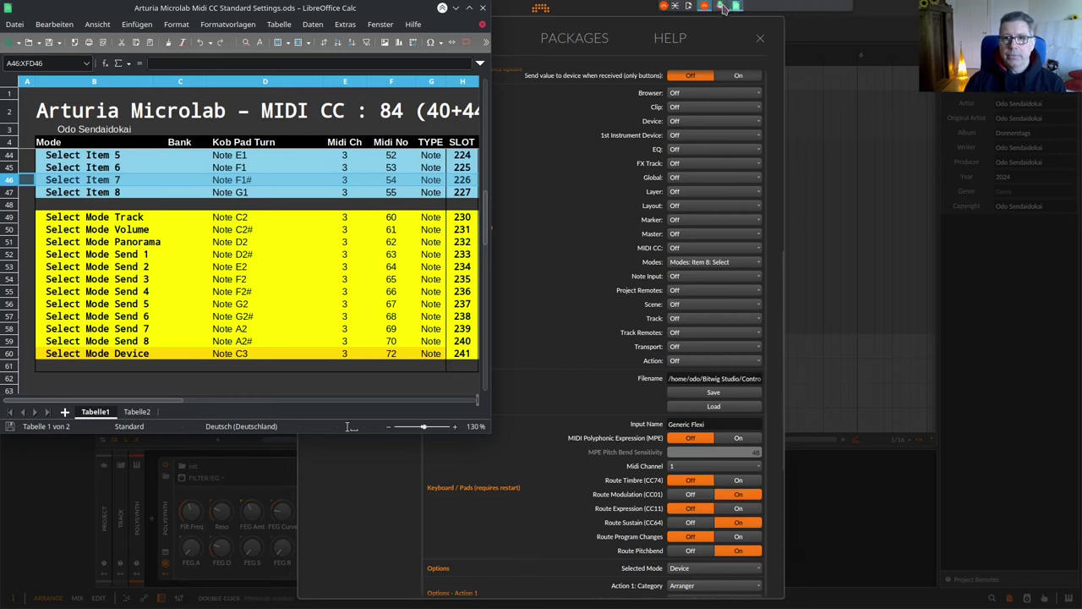
mouse_move(720, 8)
left_click(799, 82)
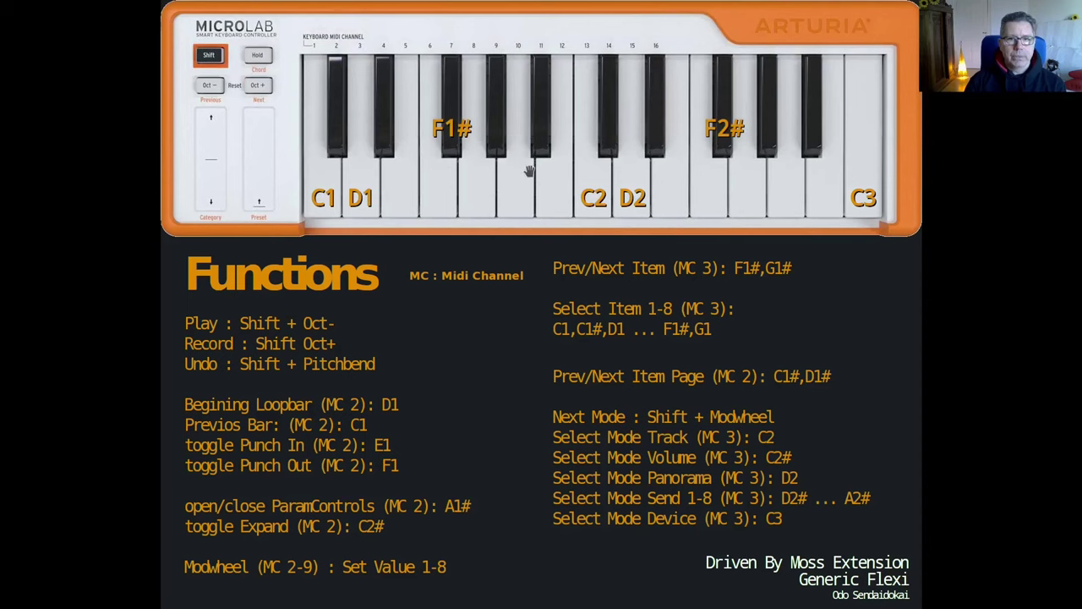
left_click(820, 170)
key("alt+Tab")
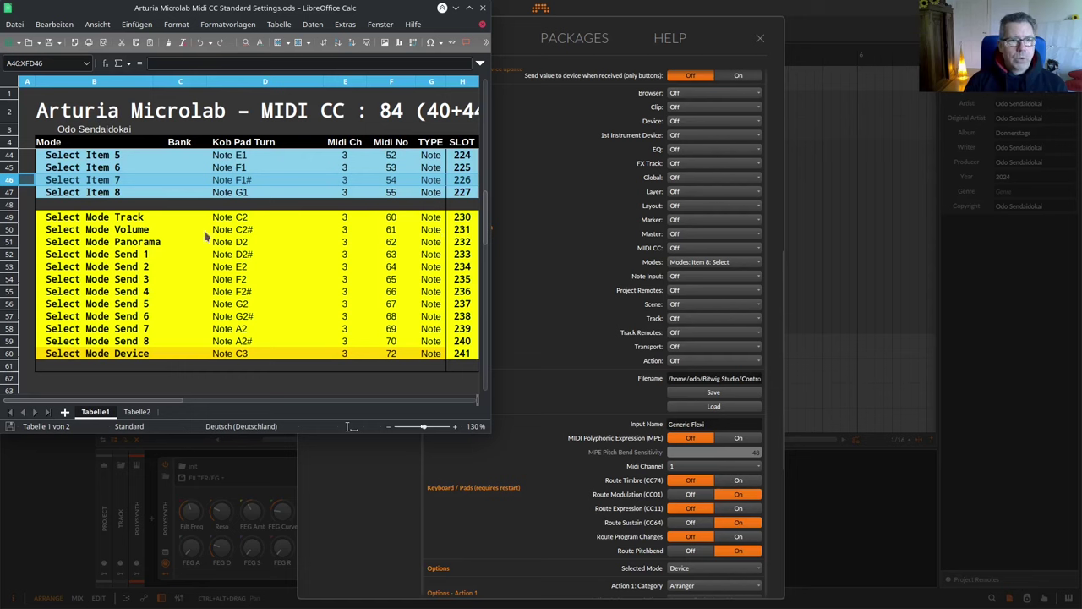
Step: Mark the Select Mode Track row and map Flexi slot 230 to note C2 with Modes: Select Track Mode
left_click(14, 218)
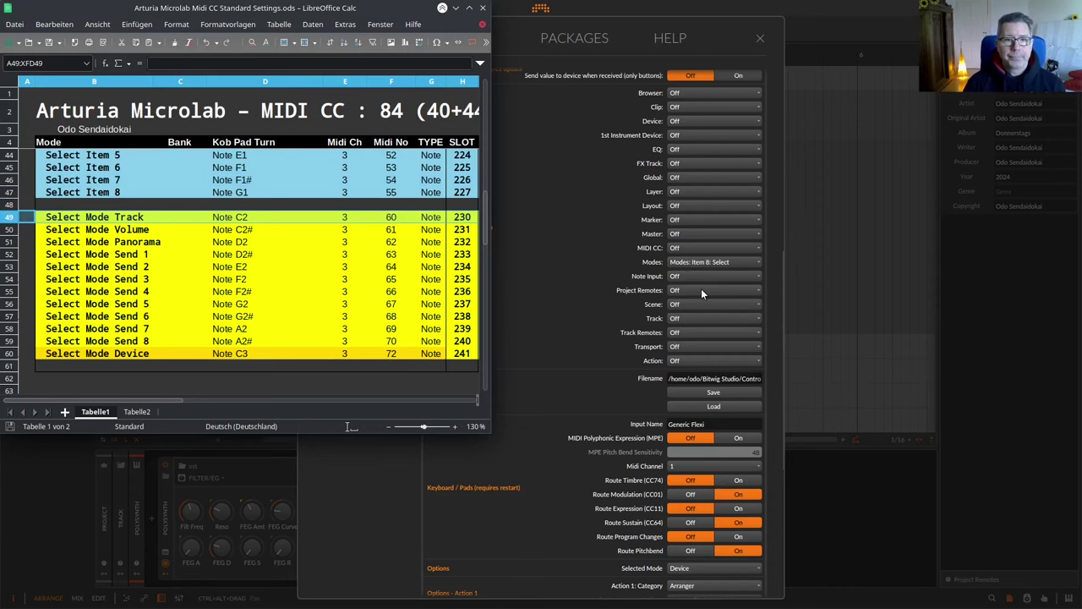
scroll(701, 288, "up", 3)
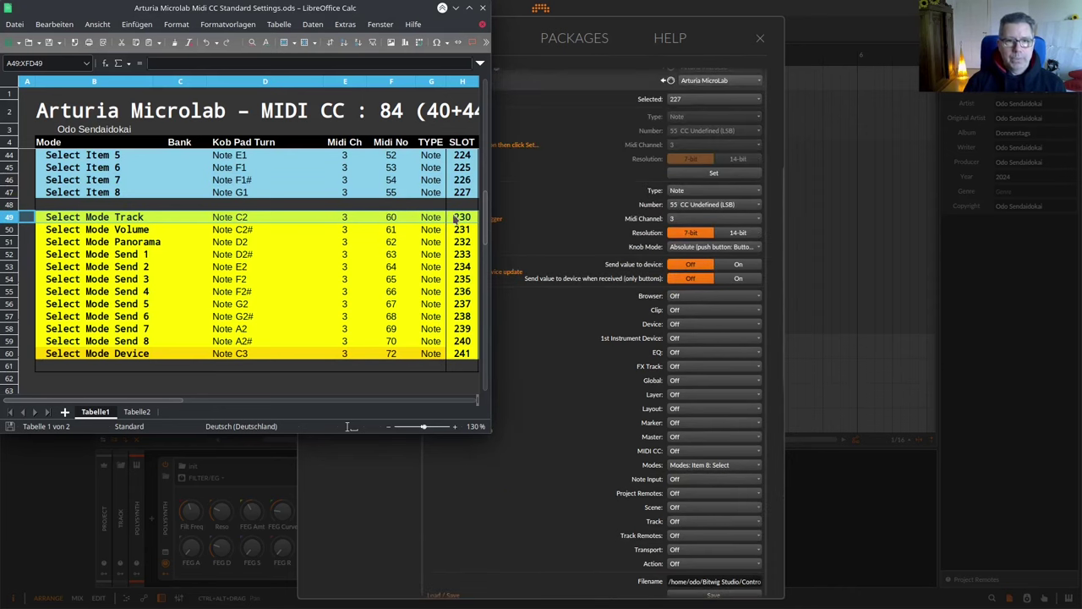
scroll(589, 262, "up", 1)
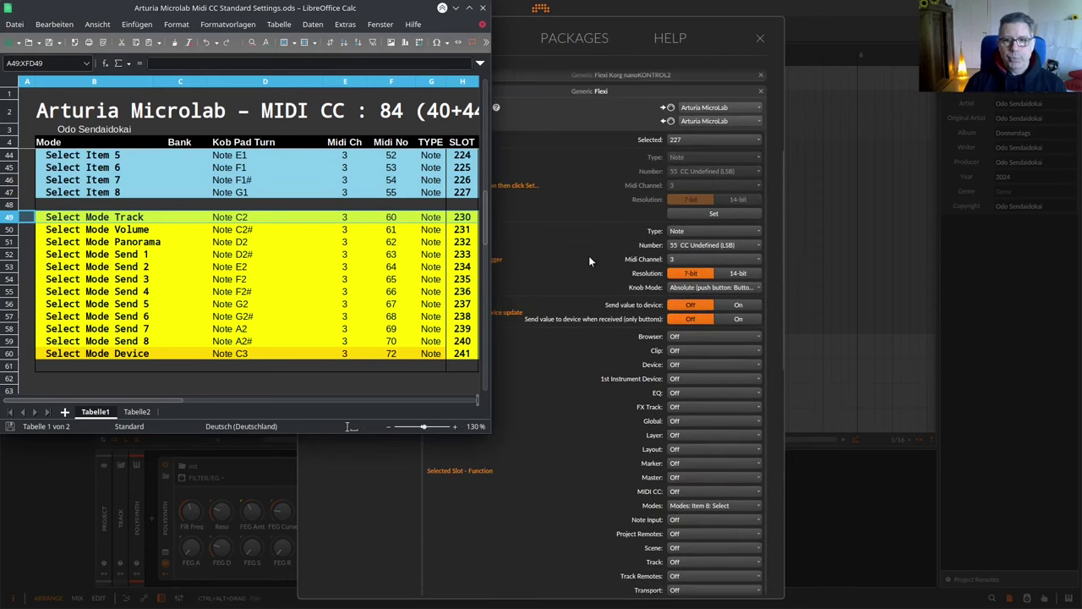
left_click(692, 140)
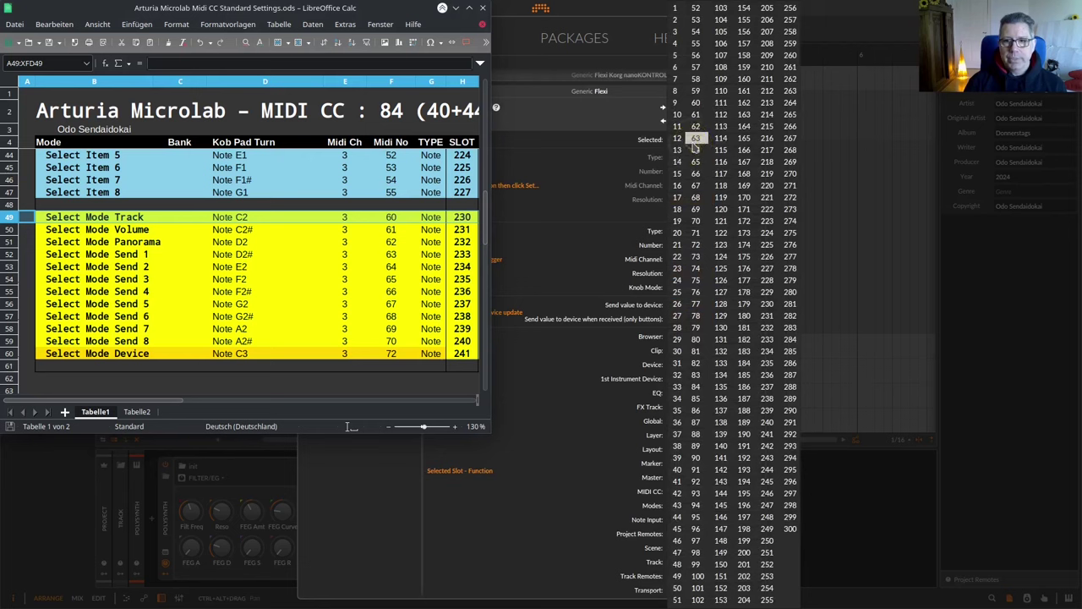
left_click(767, 304)
left_click(699, 214)
left_click(680, 506)
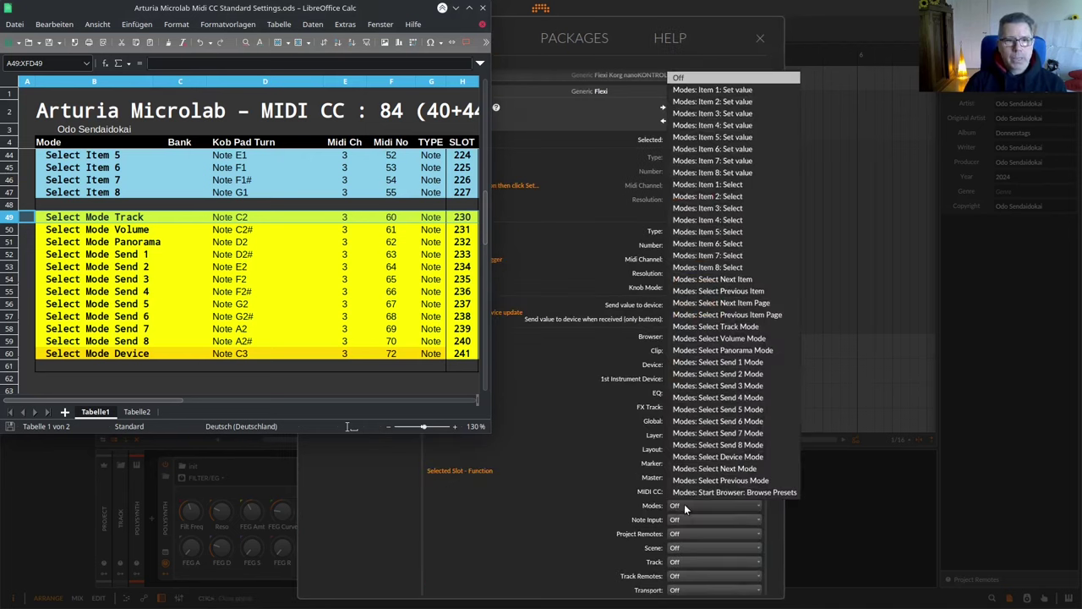
left_click(719, 326)
Step: Mark the Select Mode Volume row and map Flexi slot 231 to note C2# with Modes: Select Volume Mode
left_click(10, 229)
left_click(697, 140)
left_click(767, 315)
left_click(699, 214)
left_click(681, 508)
Step: Map Flexi slot 232 to note 62 on MIDI channel 3 with Modes: Select Panorama Mode
left_click(766, 327)
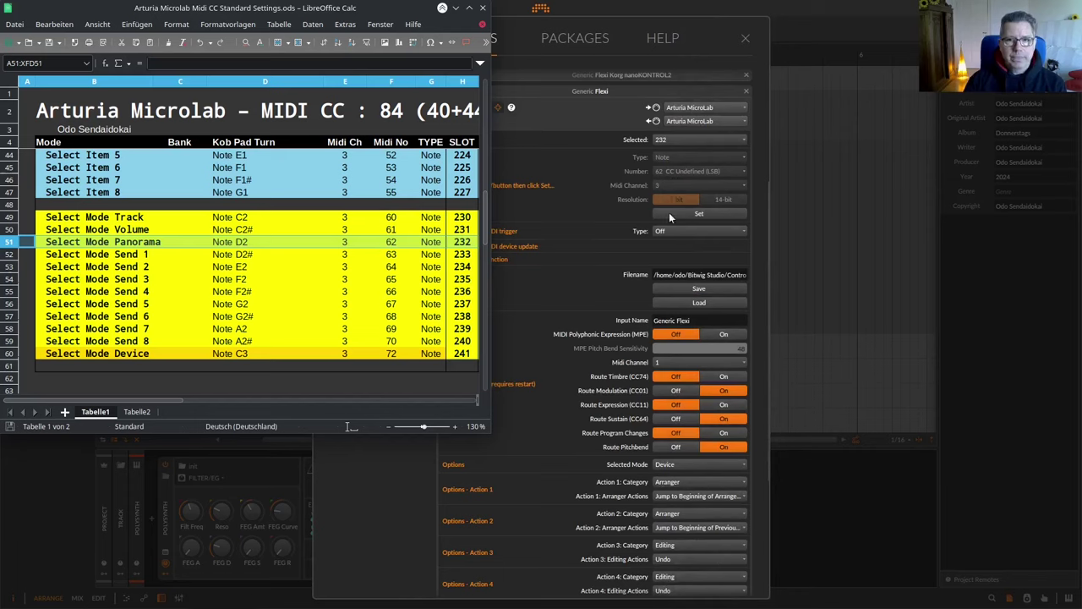
left_click(700, 214)
left_click(682, 507)
left_click(723, 350)
Step: Mark the Select Mode Send 1 row and map Flexi slot 233 to note D2# with Modes: Select Send 1 Mode
left_click(9, 254)
left_click(697, 141)
left_click(767, 339)
left_click(699, 214)
left_click(719, 362)
Step: Mark the Select Mode Send 2 row and map Flexi slot 234 to note E2 with Modes: Select Send 2 Mode
left_click(9, 266)
left_click(697, 140)
left_click(767, 351)
left_click(699, 214)
left_click(682, 507)
left_click(719, 373)
Step: Mark the Select Mode Send 3 row and map Flexi slot 236 to note 66 on MIDI channel 3 with Modes: Select Send 4 Mode
left_click(10, 279)
left_click(767, 375)
left_click(699, 214)
left_click(682, 507)
left_click(697, 398)
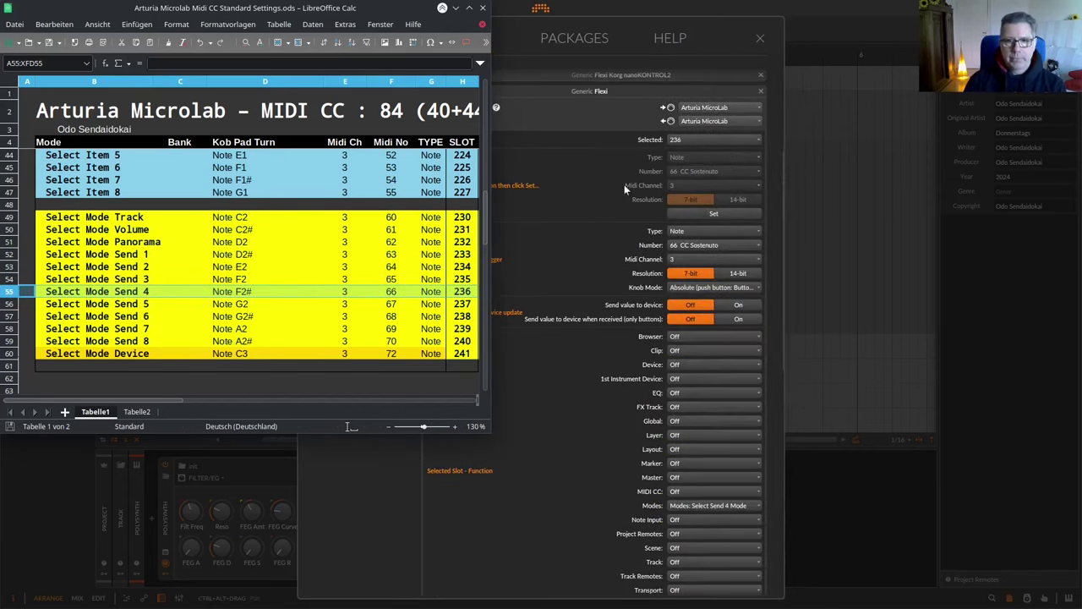
Step: Mark the Select Mode Send 5 row and map Flexi slots 237 and 238 to the Select Send 5 Mode and Select Send 6 Mode functions
left_click(10, 304)
left_click(697, 140)
left_click(767, 387)
left_click(700, 214)
left_click(681, 507)
left_click(718, 422)
Step: Mark the Select Mode Send 7 row and map Flexi slot 239 to note A2 with Modes: Select Send 7 Mode
left_click(9, 328)
left_click(697, 140)
left_click(767, 410)
left_click(699, 214)
left_click(681, 507)
left_click(719, 434)
Step: Map Flexi slot 240 to Modes: Select Send 8 Mode and slot 241 to note 72 on MIDI channel 3 with Modes: Select Device Mode
left_click(699, 214)
left_click(681, 506)
left_click(719, 445)
left_click(697, 140)
left_click(767, 422)
left_click(699, 214)
left_click(681, 507)
scroll(711, 410, "down", 5)
scroll(710, 410, "up", 3)
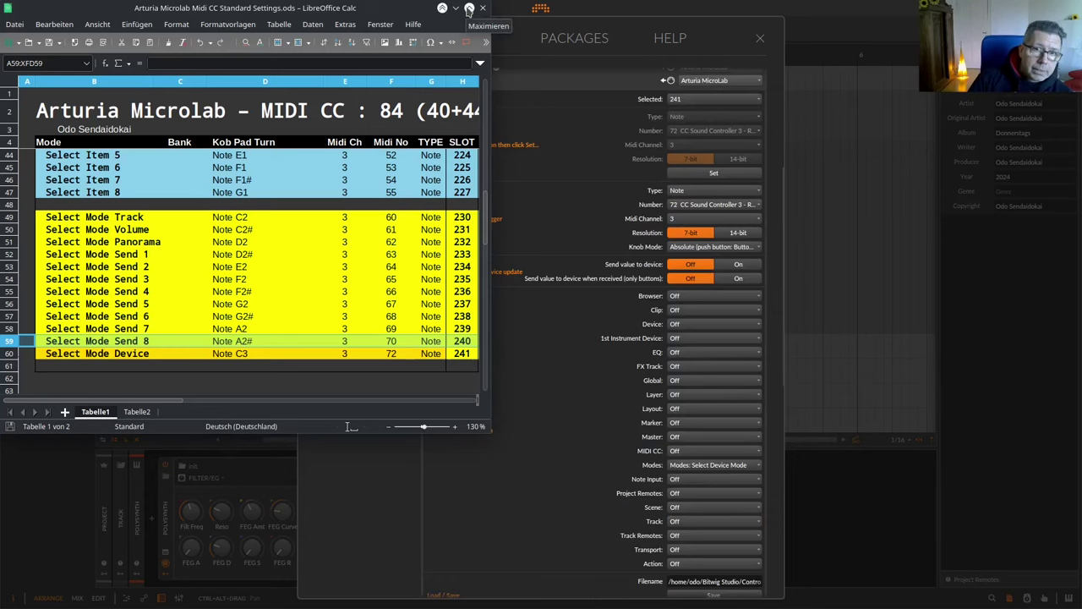
Step: Maximize the spreadsheet and review all MicroLab functions across the Track, Volume, Panorama, Send and Device mode columns
left_click(469, 8)
scroll(715, 394, "up", 7)
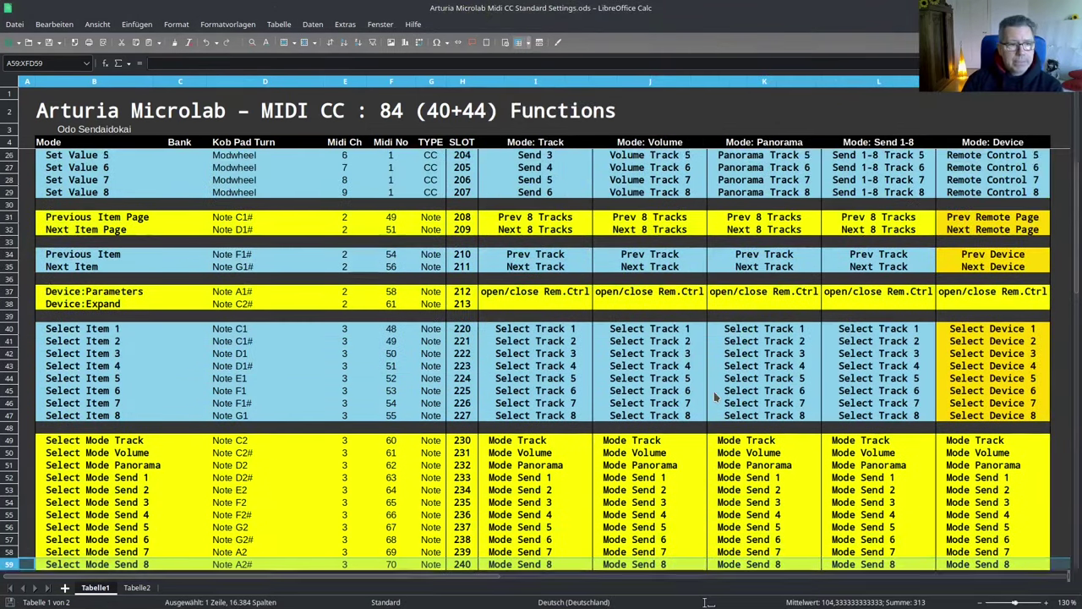
scroll(715, 394, "up", 6)
scroll(715, 395, "down", 16)
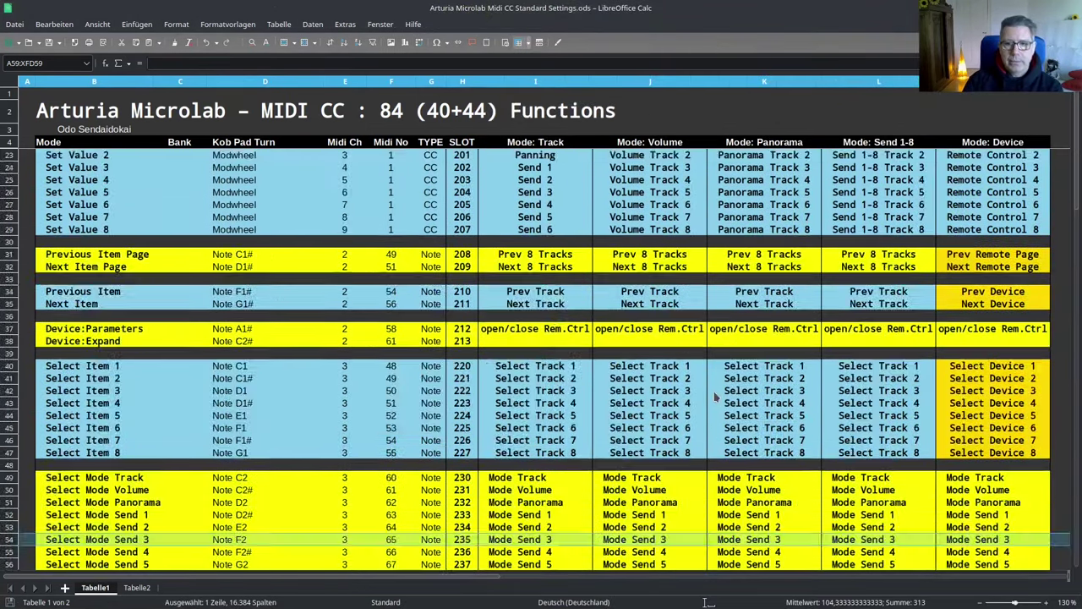
scroll(715, 395, "up", 7)
scroll(716, 395, "up", 9)
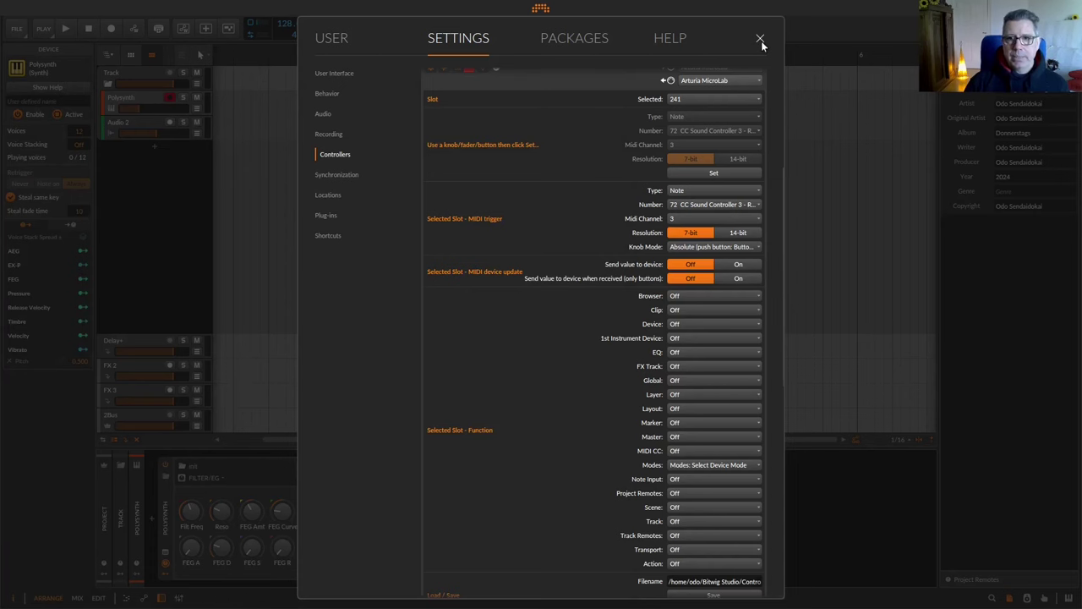
Step: Close the Bitwig Studio settings, select the Polysynth track and add thirteen instrument tracks below it
left_click(760, 41)
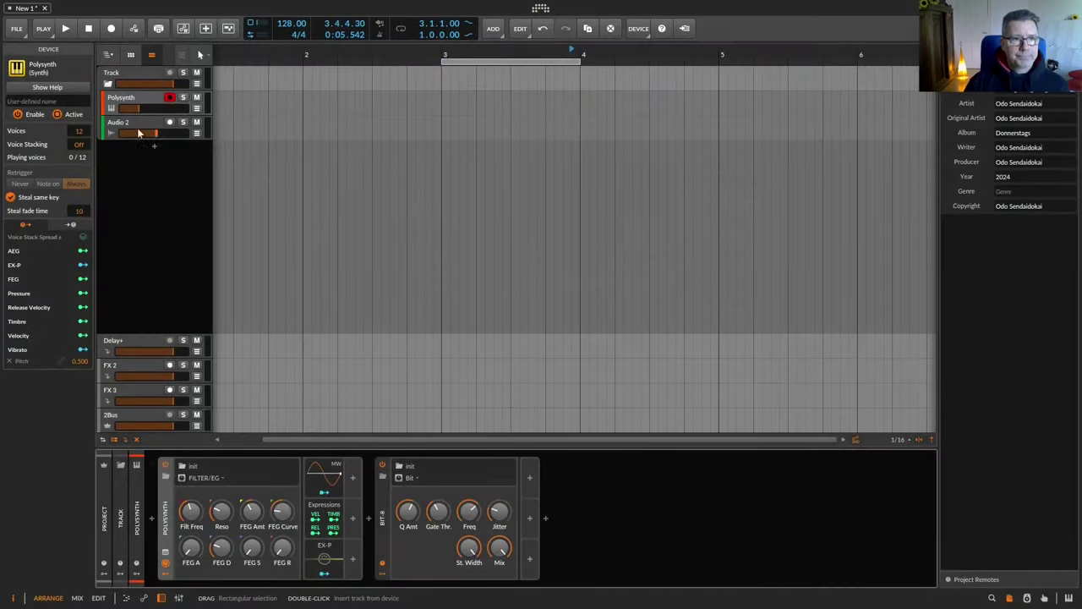
left_click(120, 73)
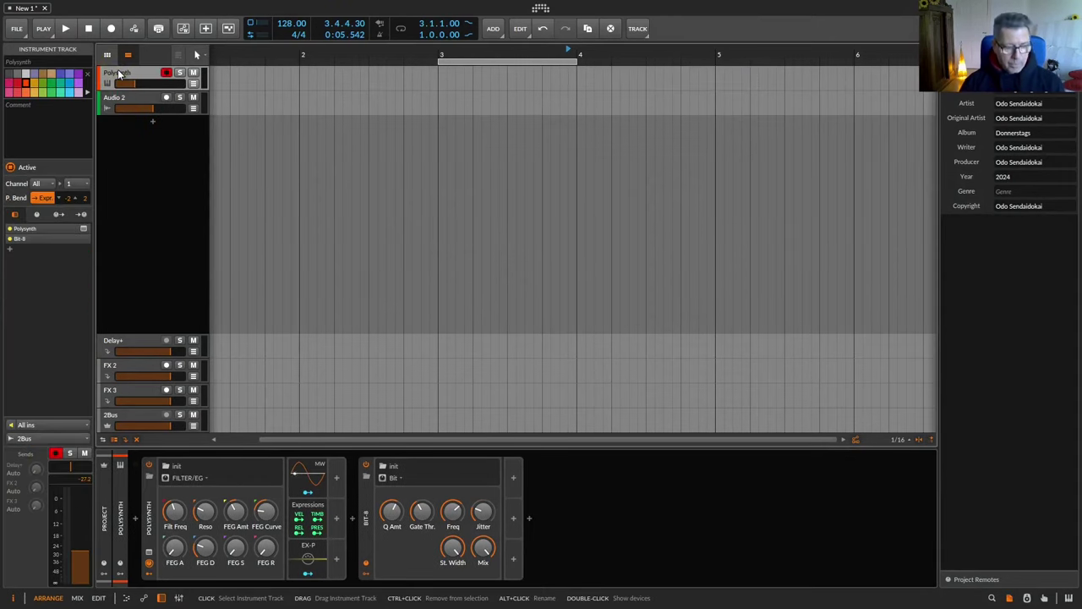
key("ctrl+t")
key("ctrl+t")
key("ctrl+t")
key("ctrl+t")
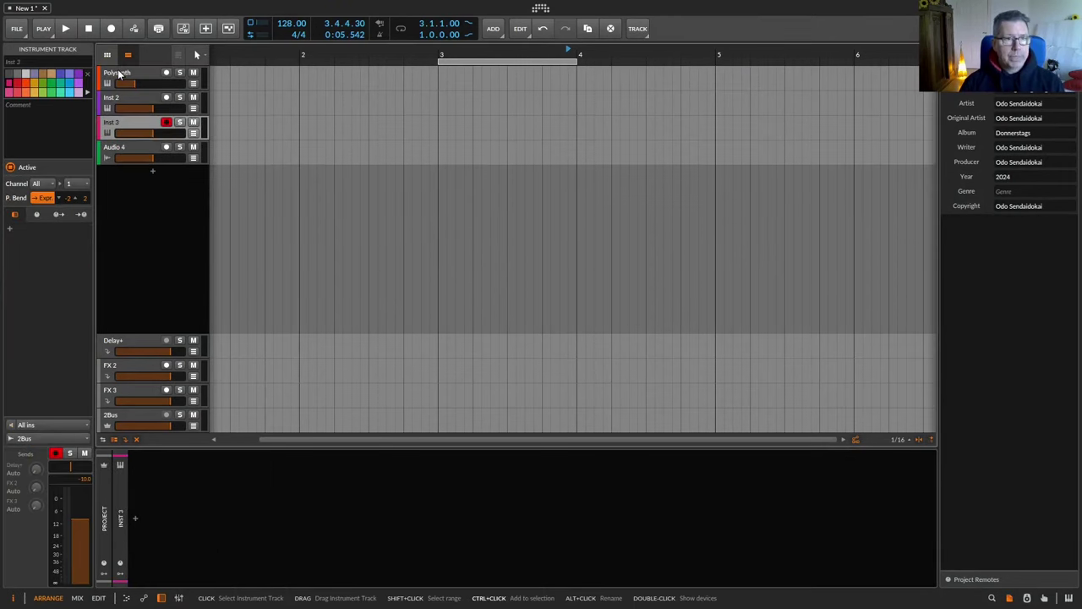
key("ctrl+t")
key("ctrl+t")
Step: Add six effect tracks and two more instrument tracks to the project
key("ctrl+alt+t")
key("ctrl+alt+t")
key("ctrl+alt+t")
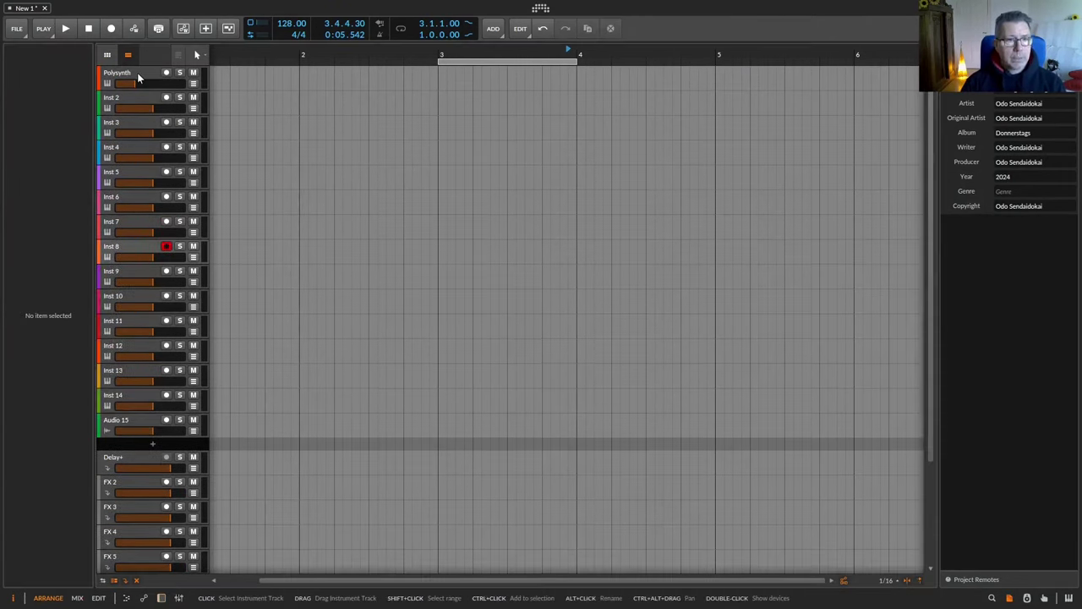
key("ctrl+t")
key("ctrl+t")
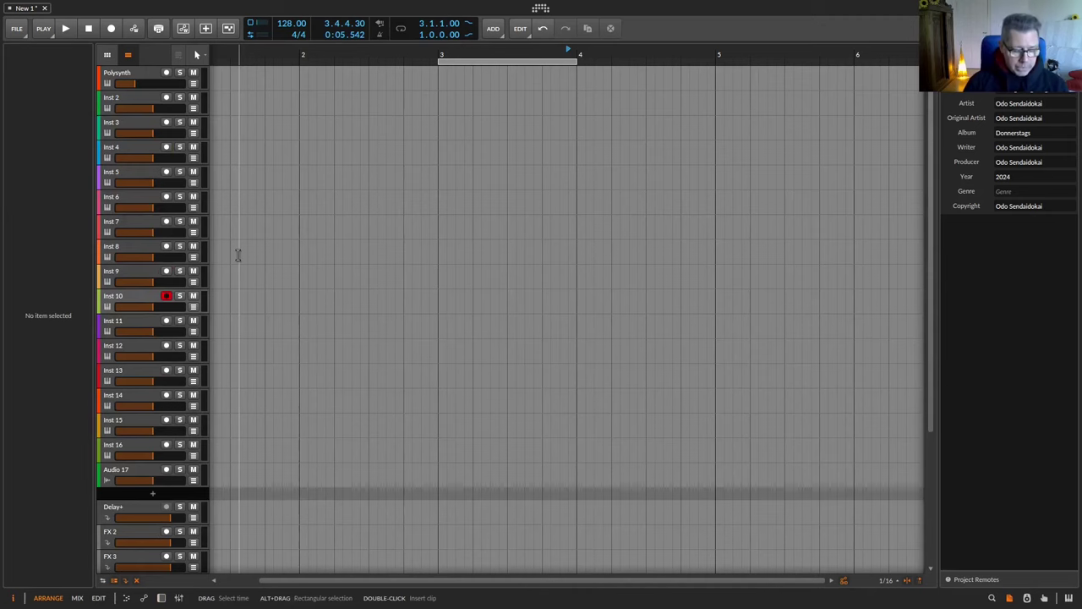
Step: Show and hide the device panel below the arranger repeatedly
key("d")
key("d")
key("d")
key("d")
key("d")
key("d")
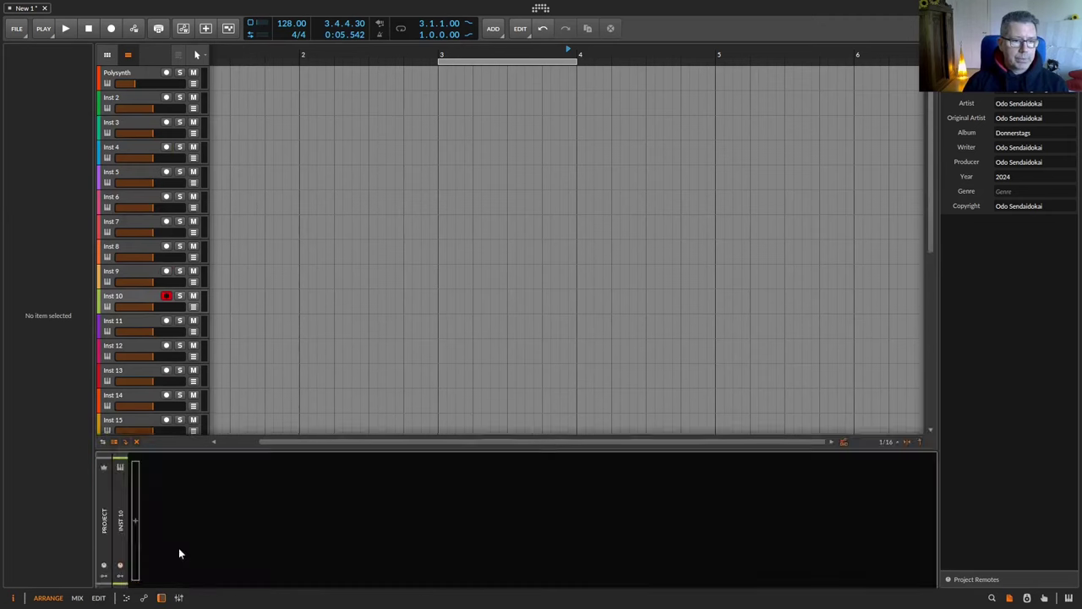
key("d")
key("d")
key("d")
key("d")
key("d")
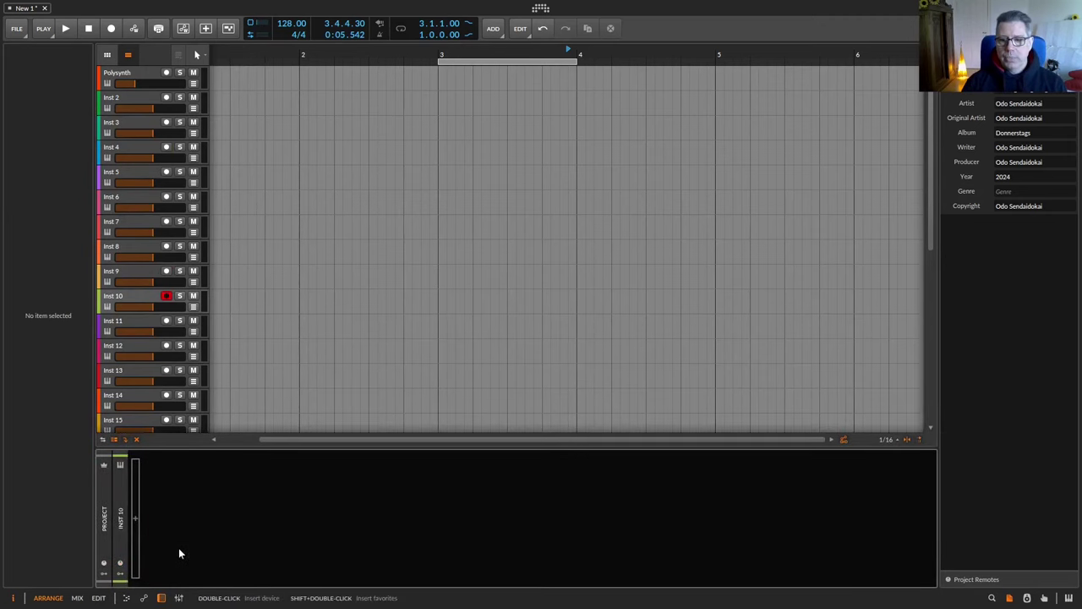
key("d")
key("d")
key("d")
key("d")
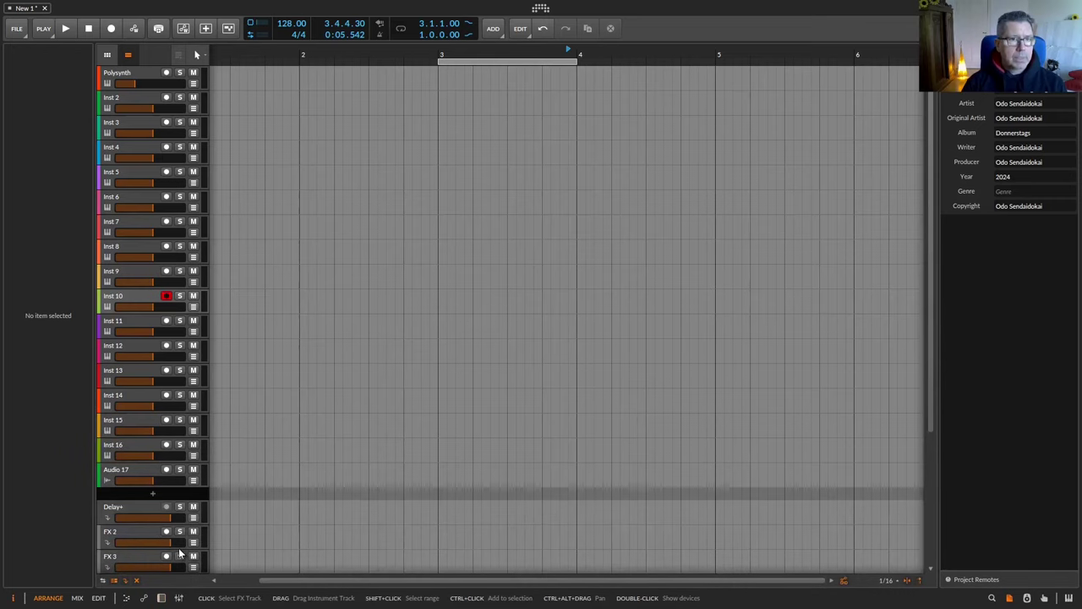
Step: Select the Polysynth track, look over the new tracks in the mixer and return to the arranger
left_click(130, 82)
key("ctrl+2")
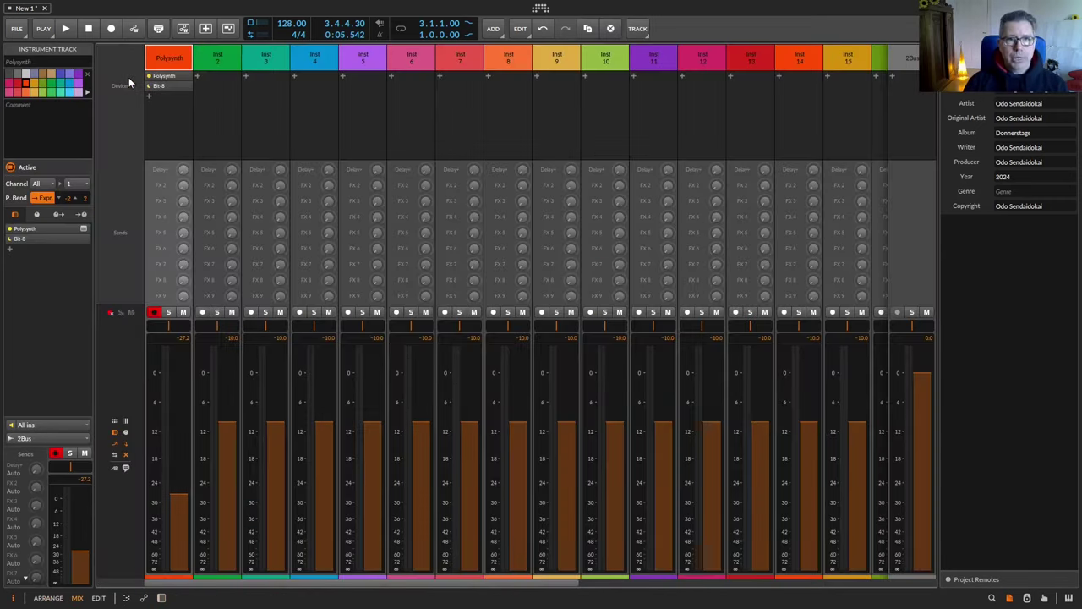
key("ctrl+1")
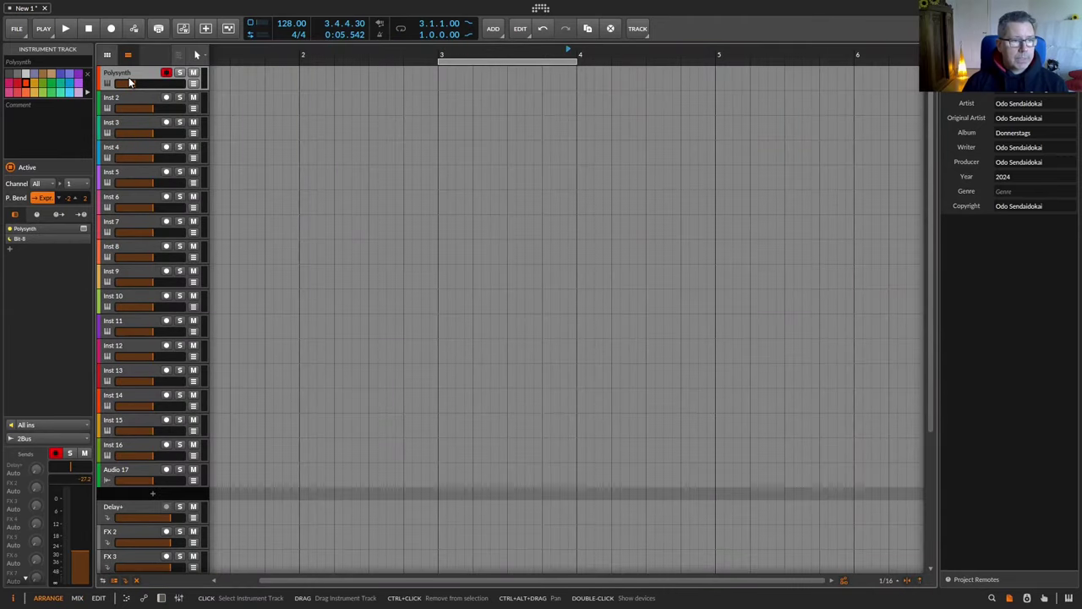
Step: Consult the MicroLab function overview image and return to the arranger
mouse_move(810, 7)
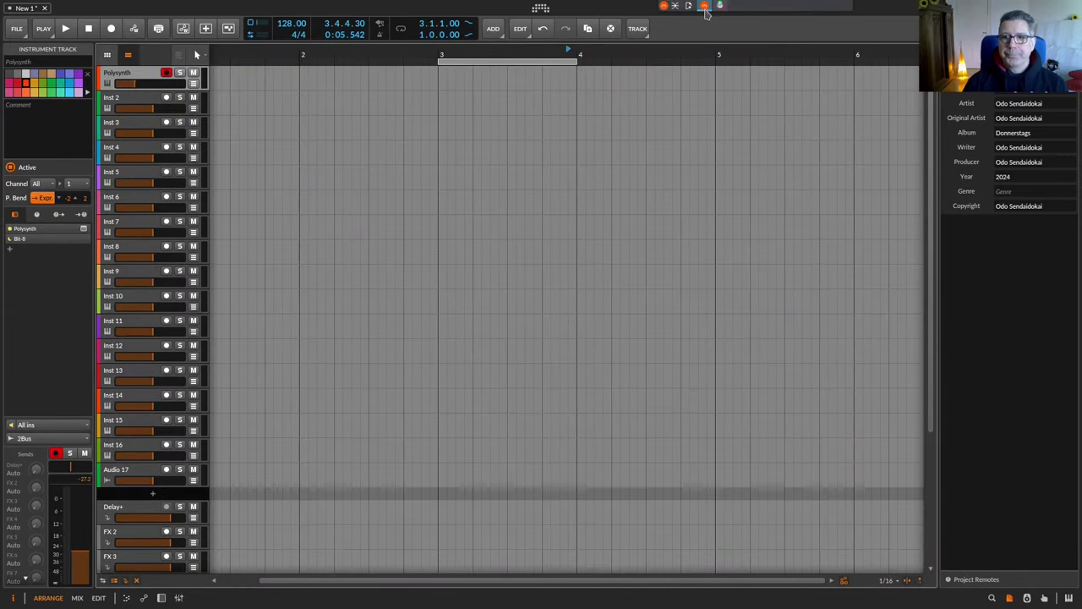
left_click(721, 6)
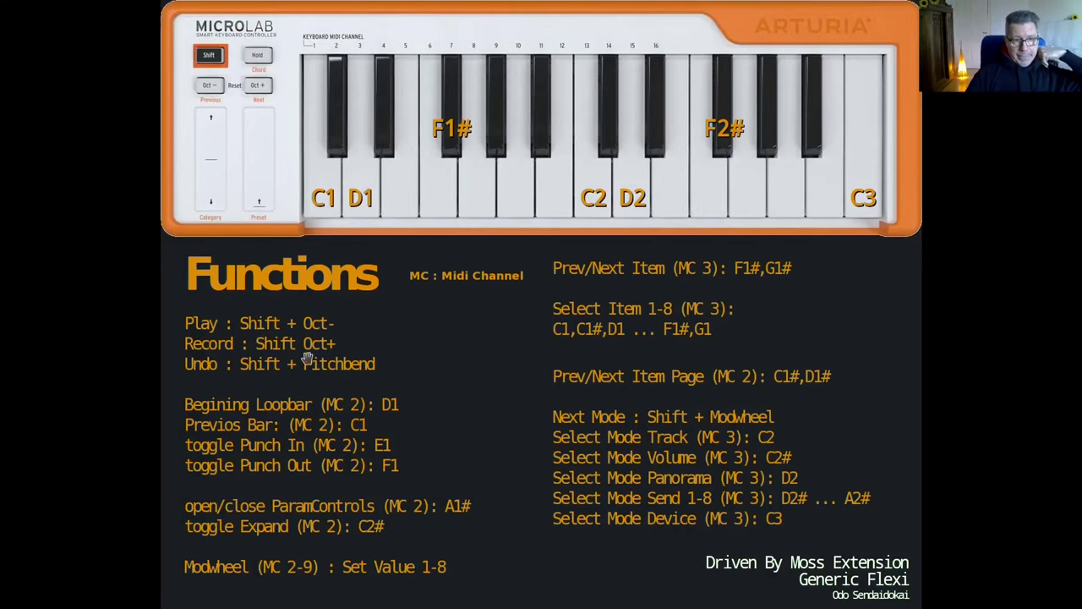
left_click(428, 333)
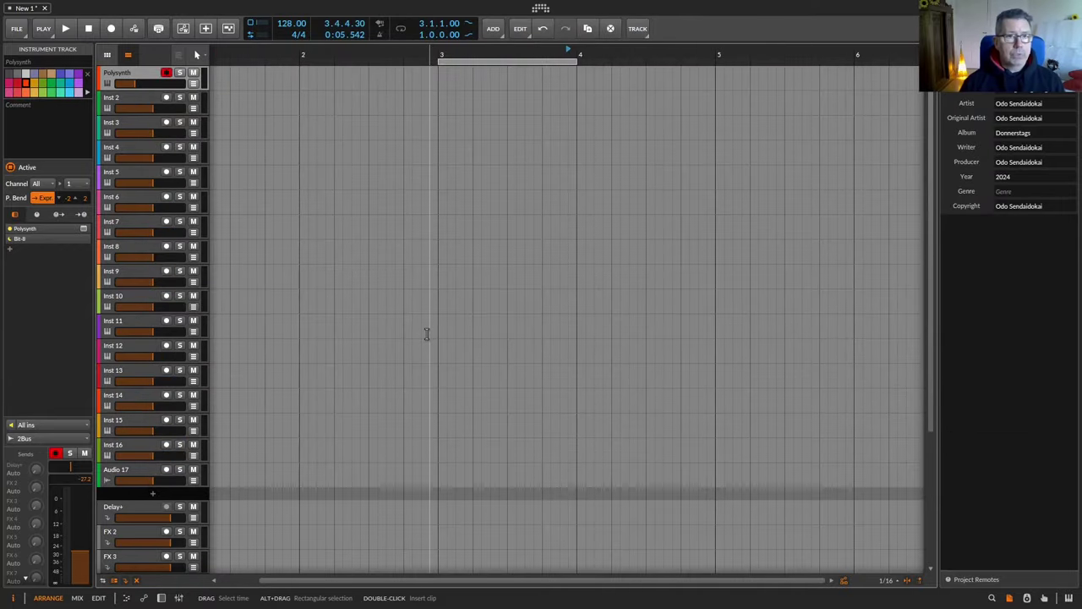
Step: Run the transport briefly to record a short clip at the end of bar 3 on the Polysynth track, and consult the MicroLab function overview
key("space")
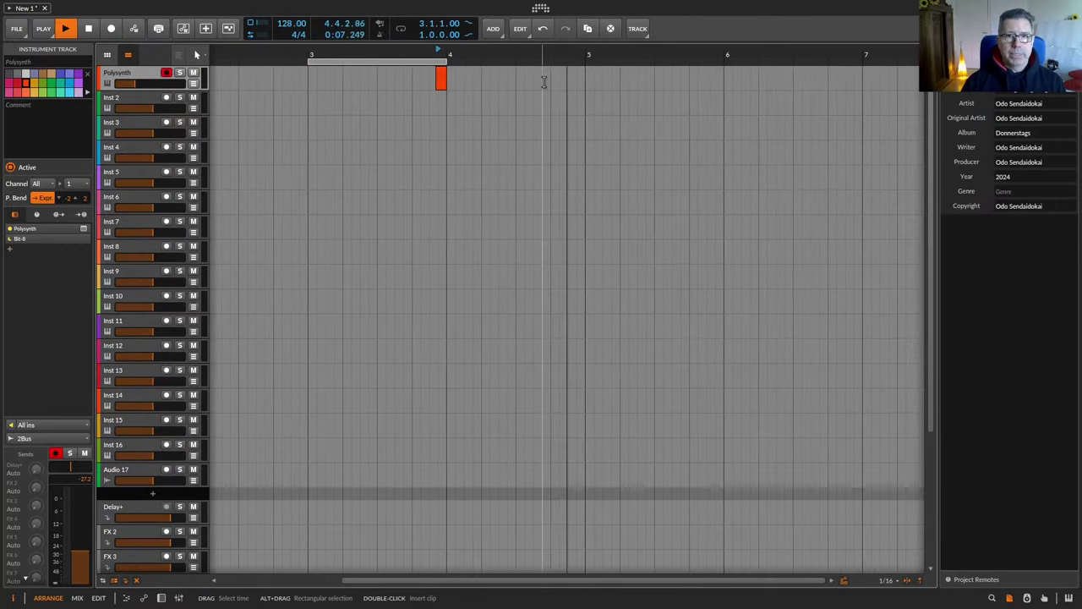
key("space")
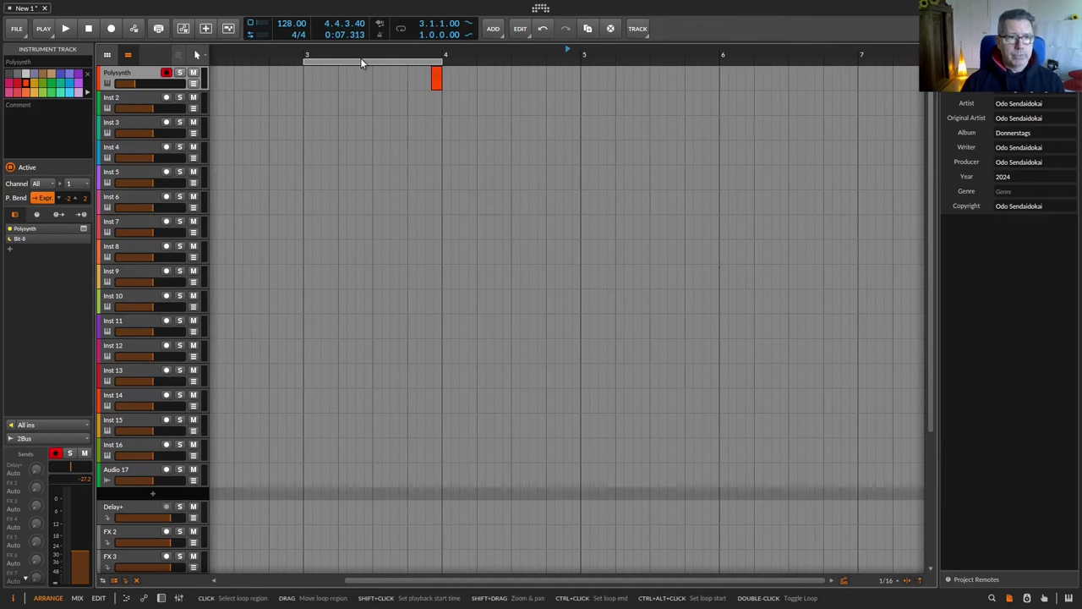
key("alt+Tab")
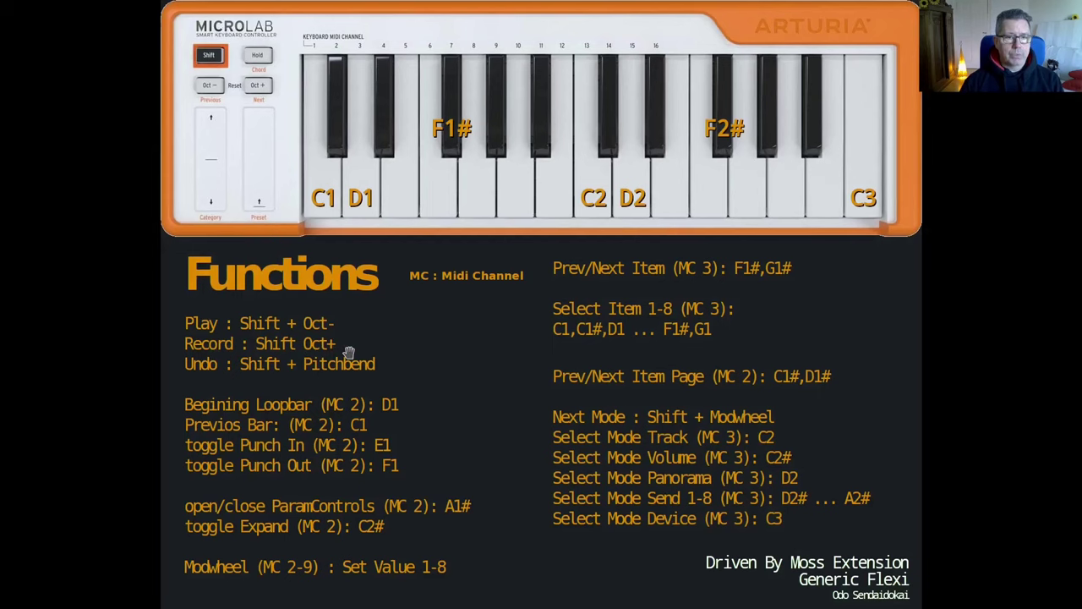
key("alt+Tab")
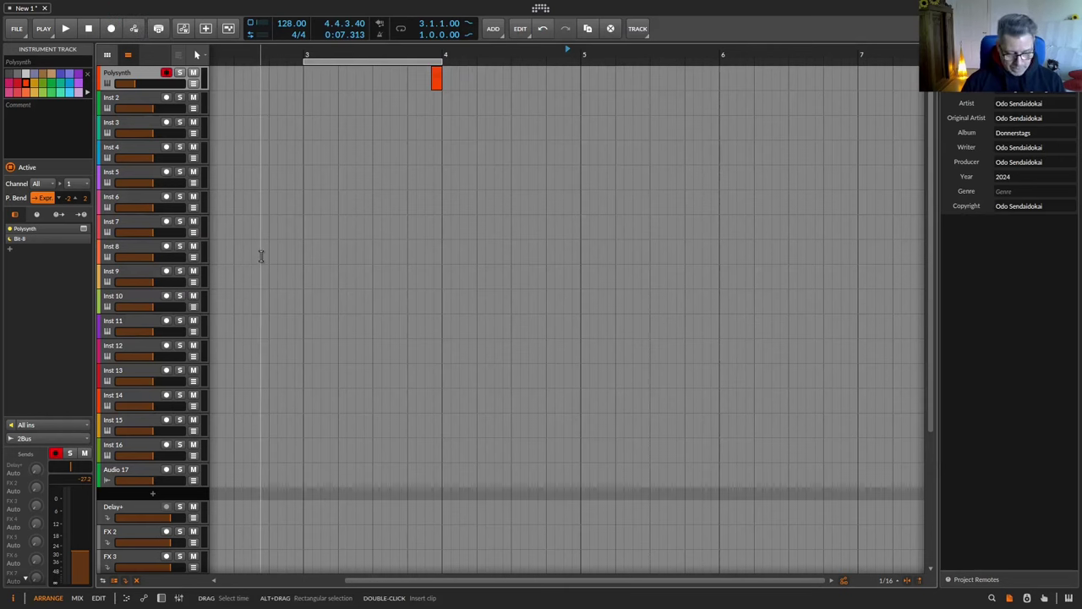
Step: Test starting and stopping playback repeatedly from bar 1, check the function overview and return to the arranger
key("space")
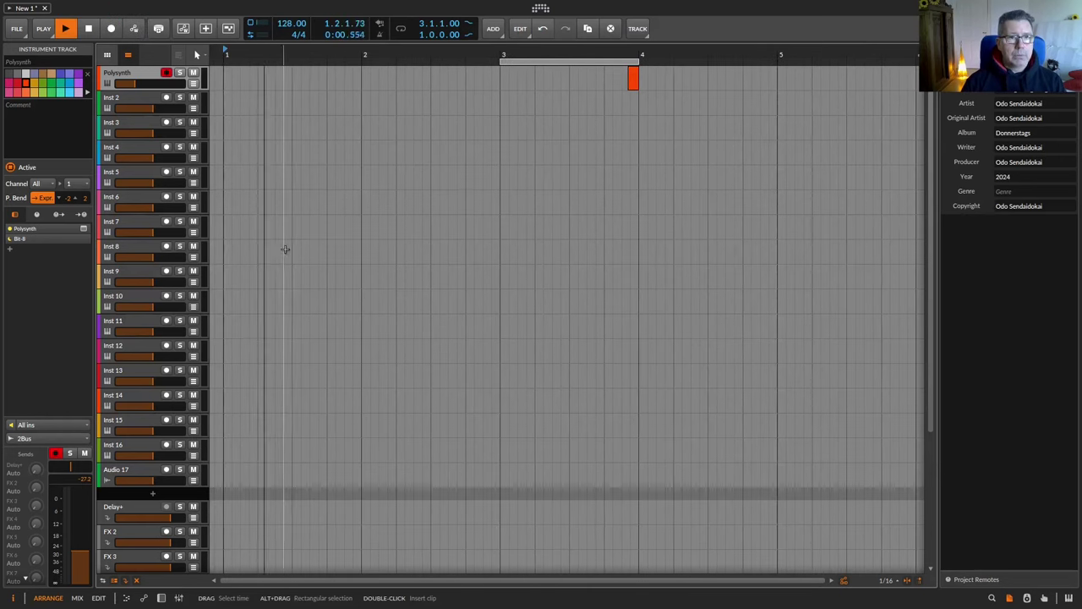
key("space")
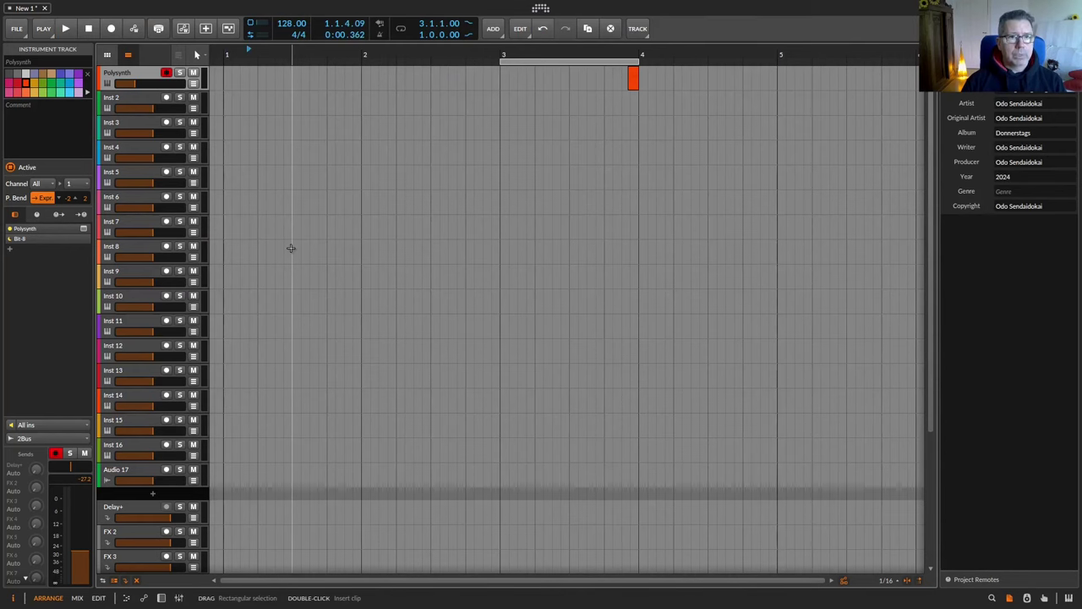
key("space")
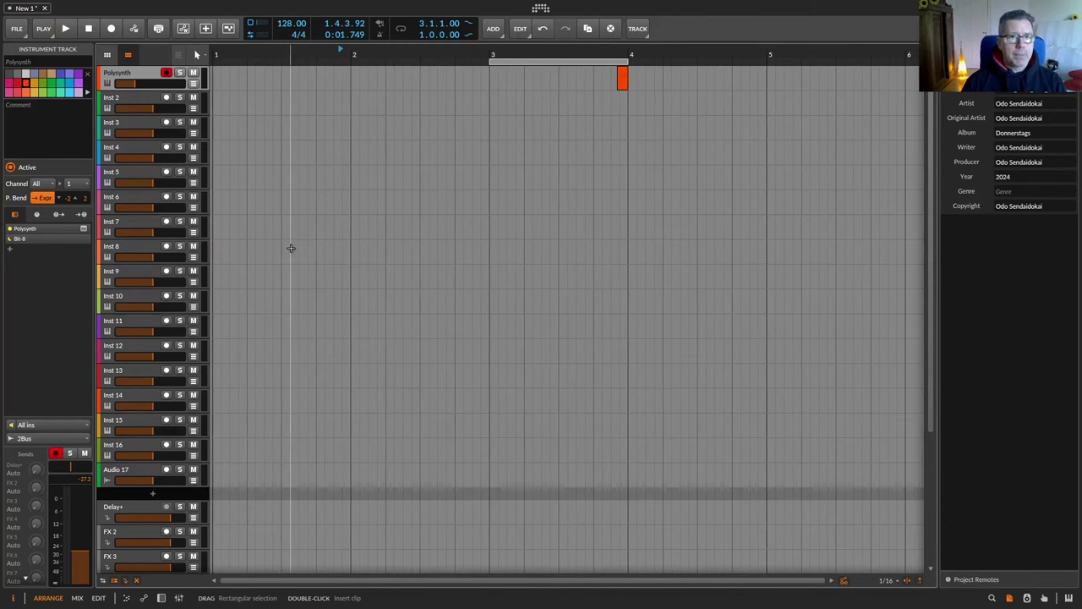
key("space")
key("space")
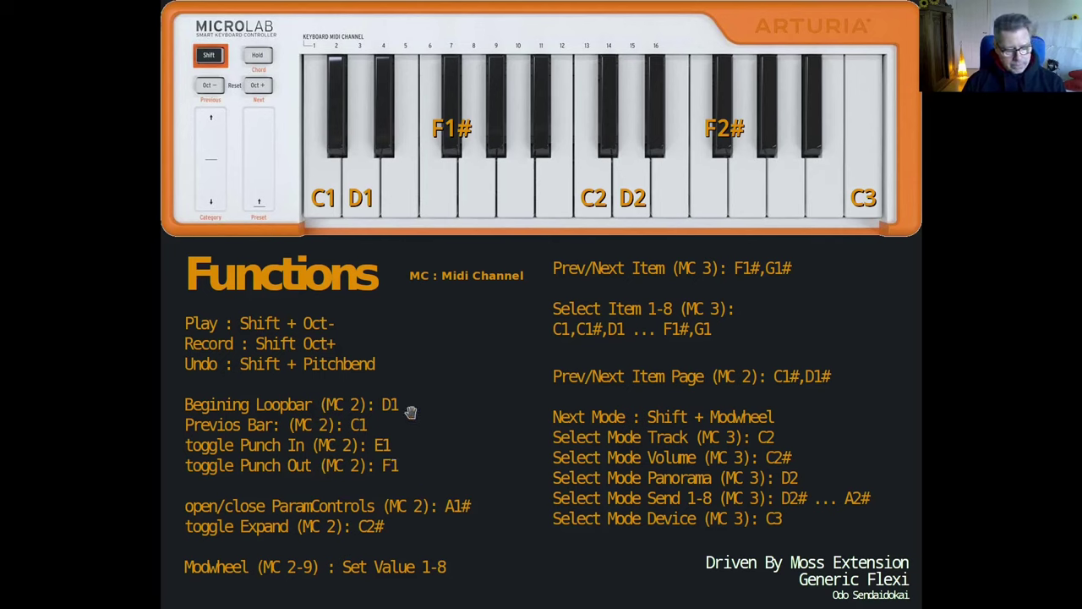
key("alt+Tab")
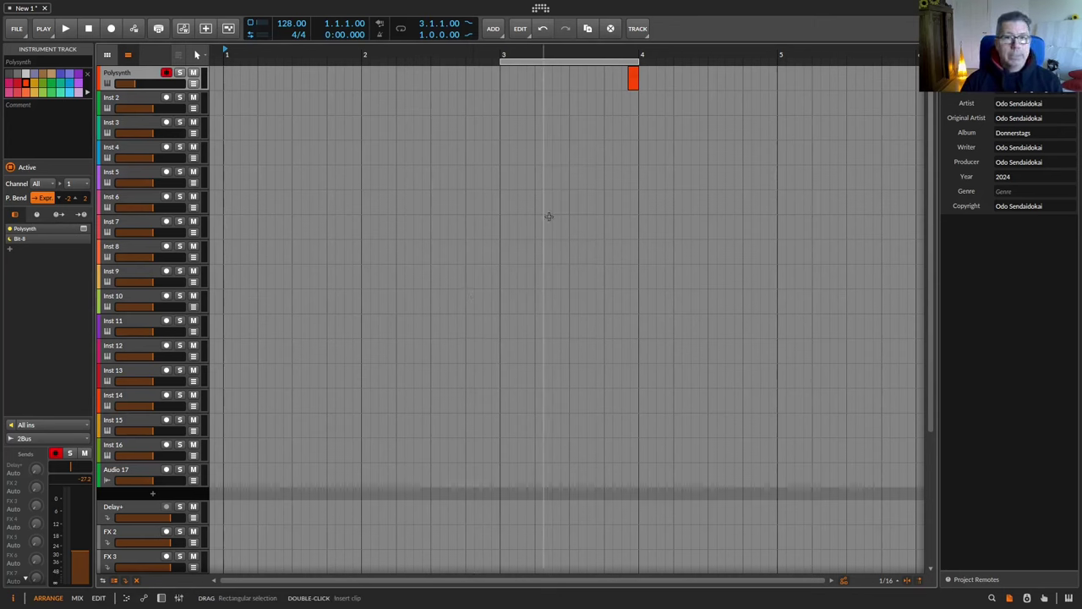
Step: Move the playback position to bar 3, switch punch-in and punch-out off, and check the function overview again
left_click(505, 55)
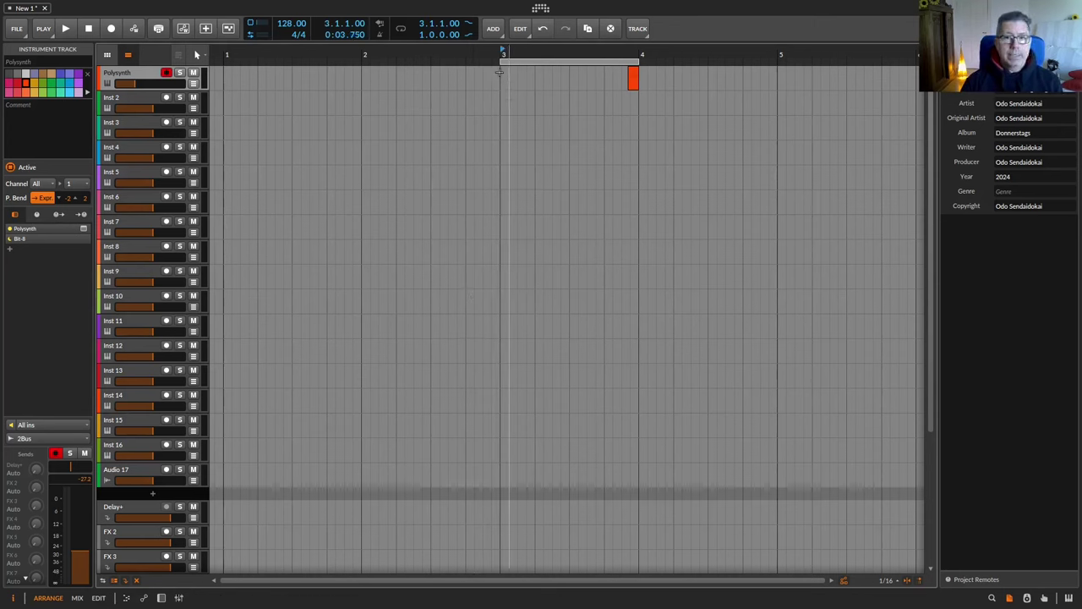
left_click(473, 28)
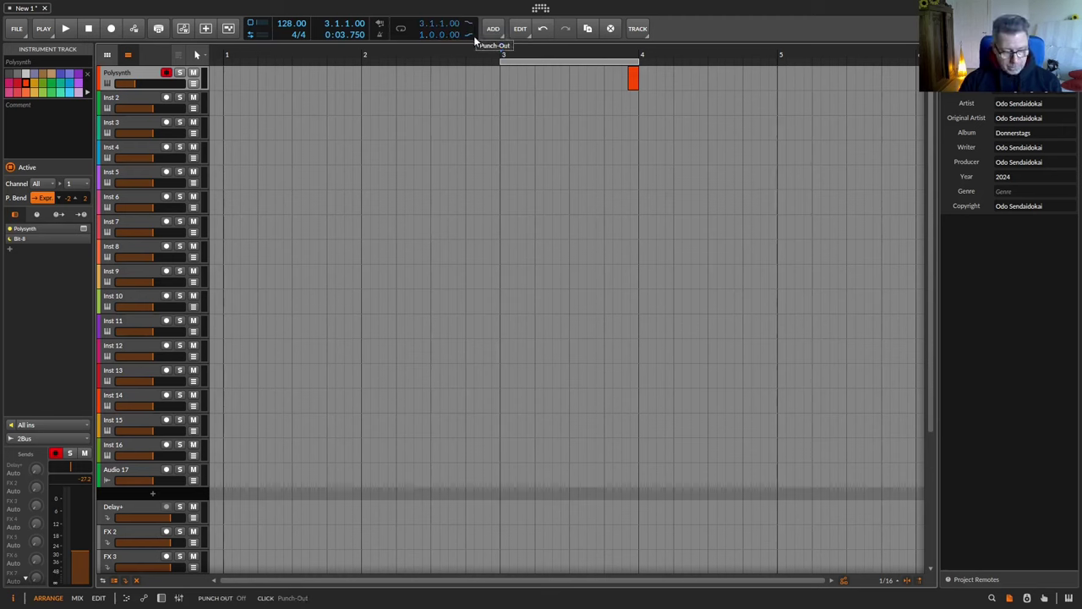
key("alt+Tab")
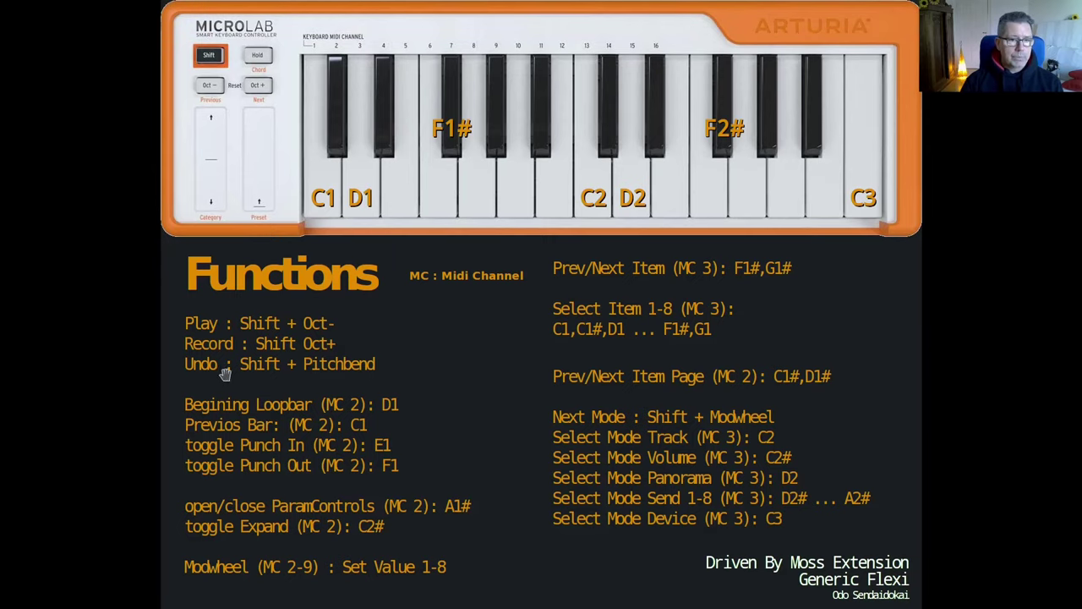
key("alt+Tab")
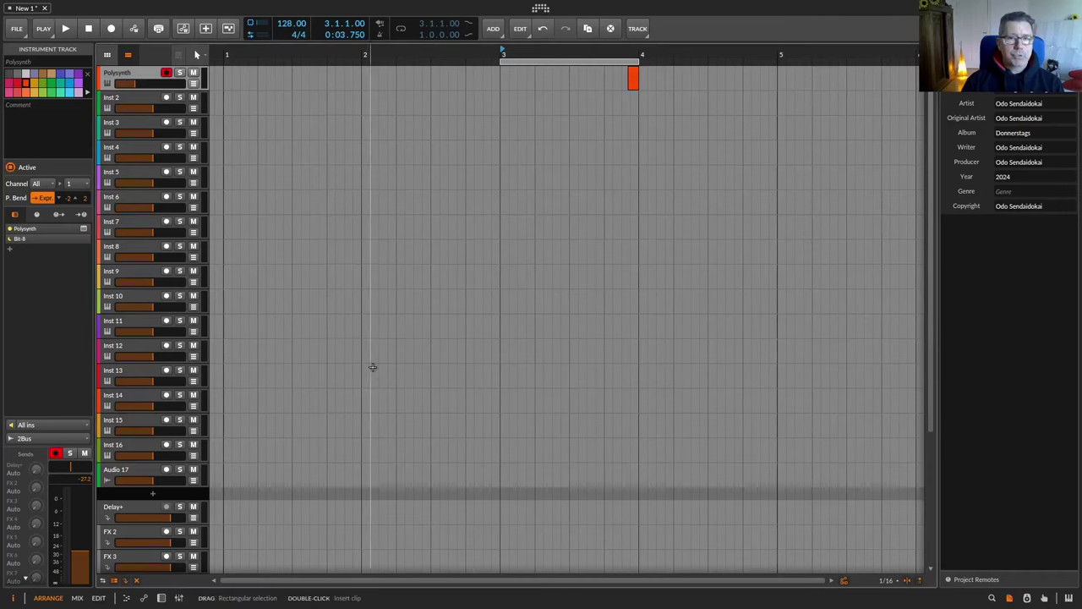
Step: Insert one-bar test clips on Inst 2 and 9 at bar 3, Inst 3, 5 and 11 at bar 2, and Inst 13 at bar 4
double_click(513, 97)
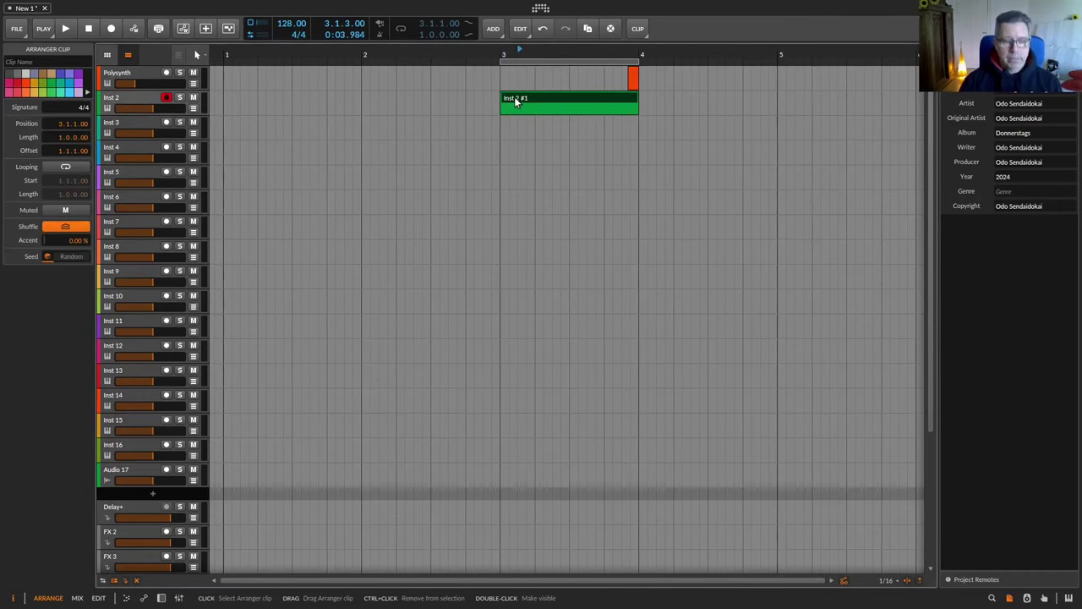
key("ctrl+z")
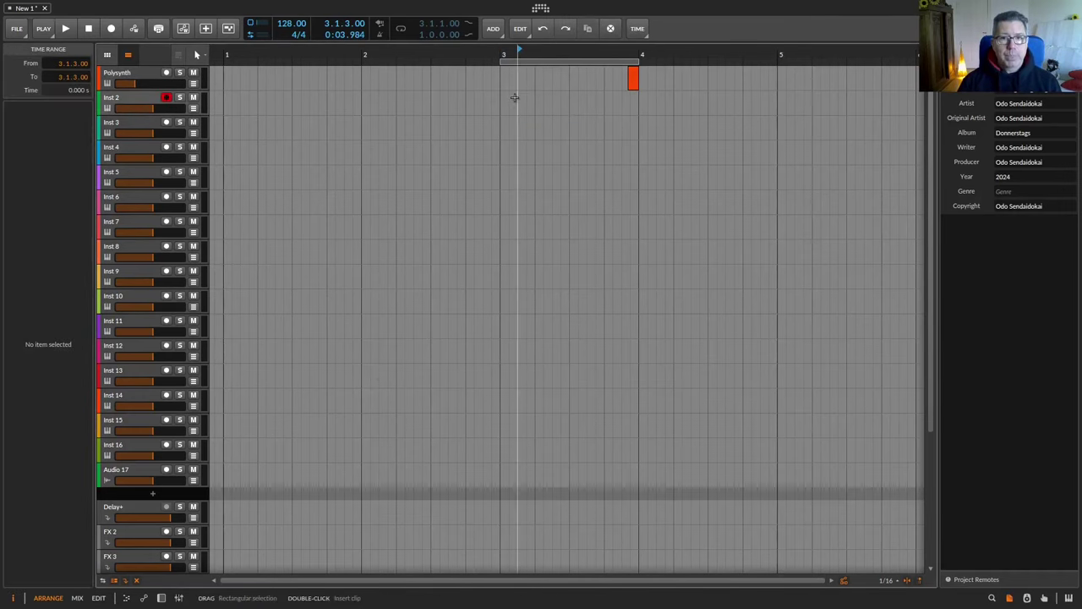
double_click(514, 97)
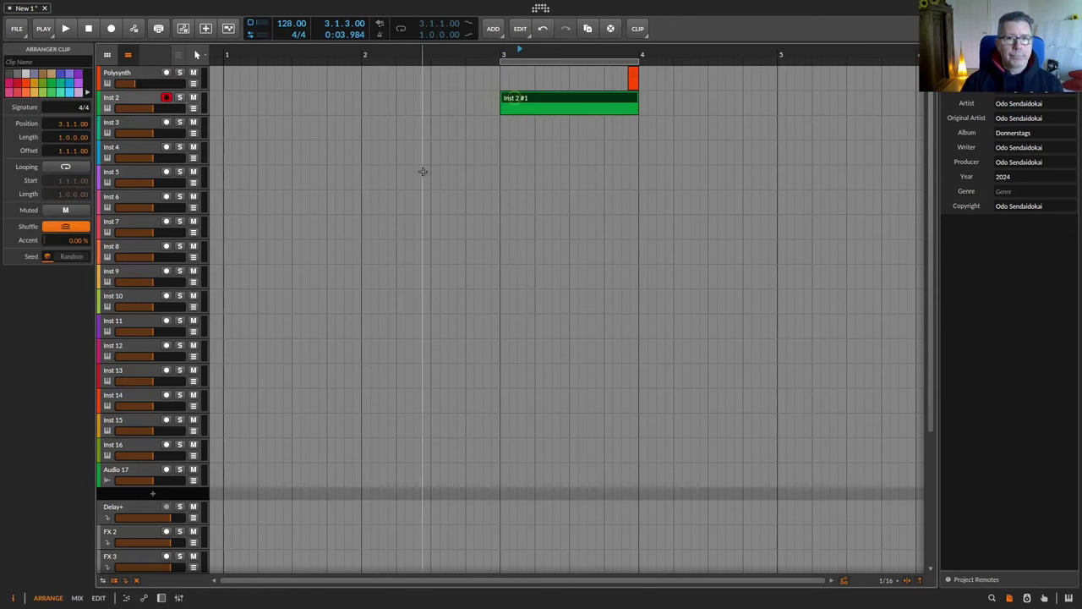
double_click(420, 173)
double_click(398, 118)
double_click(584, 275)
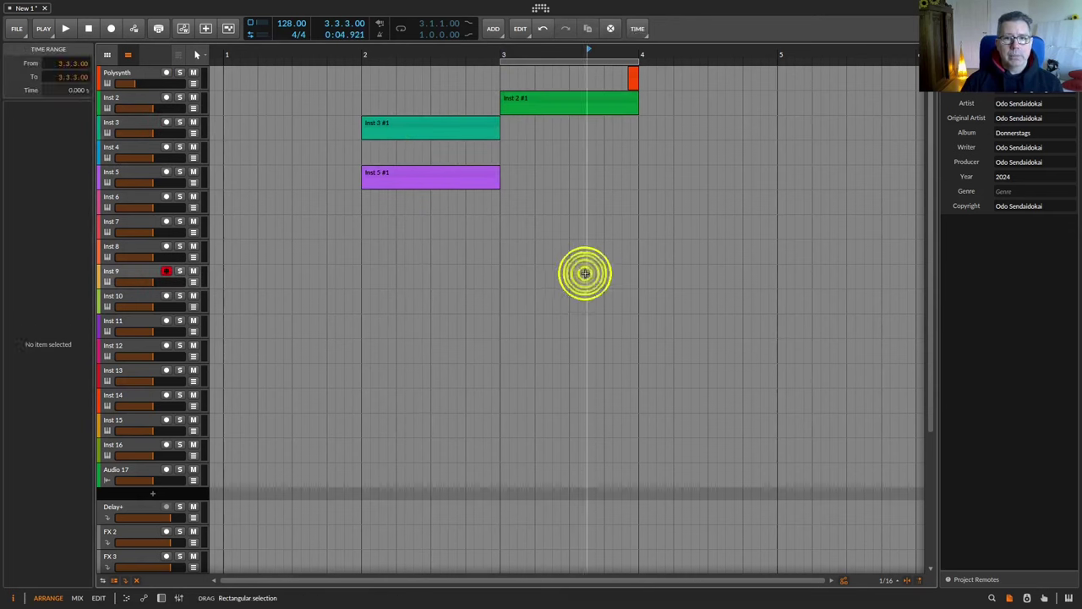
double_click(392, 318)
double_click(641, 375)
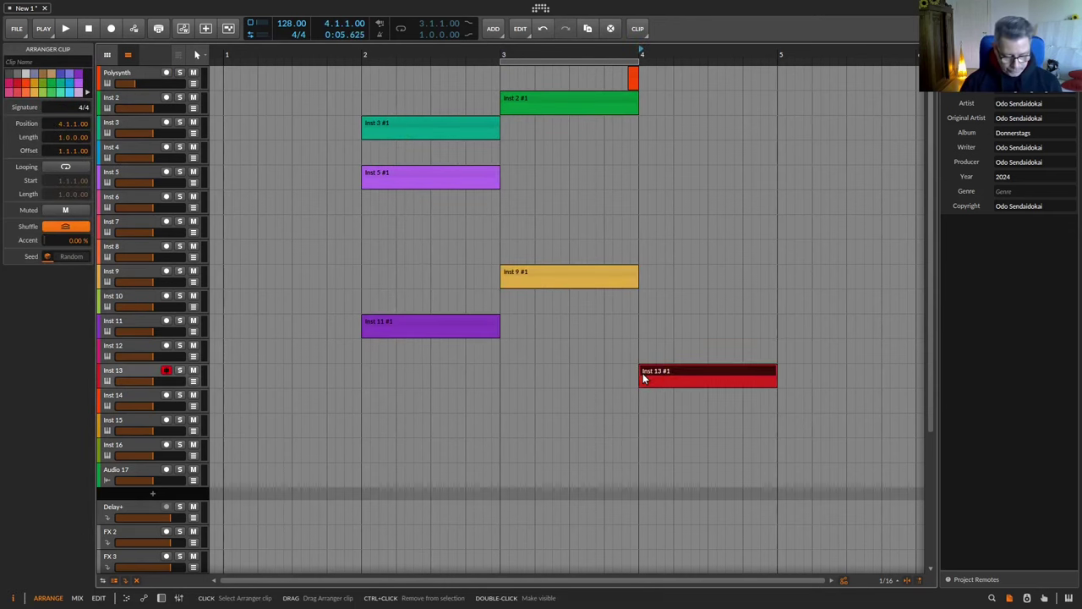
Step: Undo all the inserted test clips one after another, consult the function overview and return to the arranger
key("ctrl+z")
key("ctrl+z")
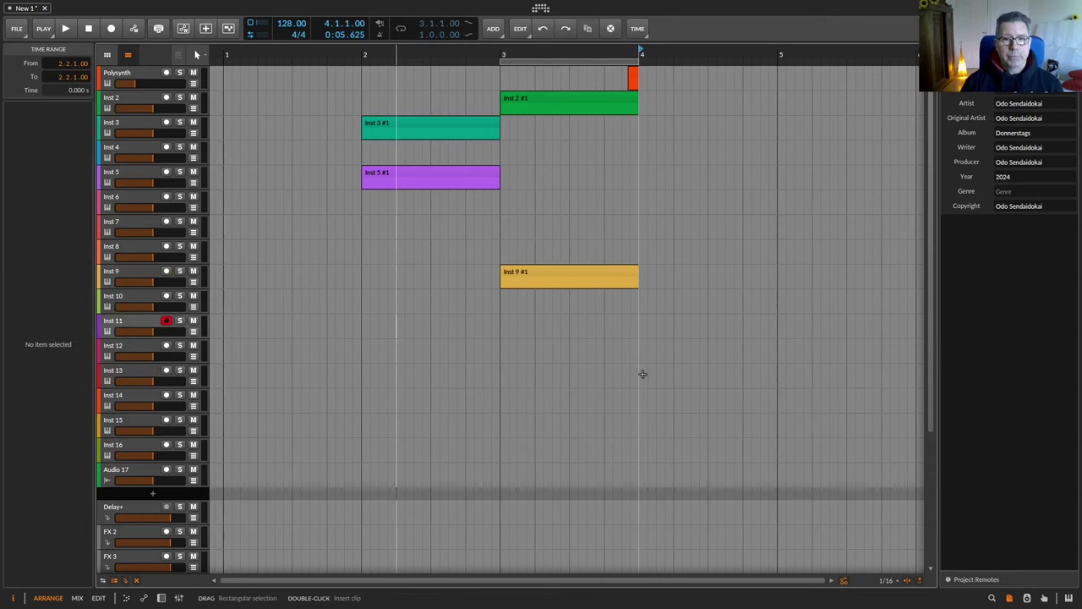
key("ctrl+z")
key("ctrl+z")
key("ctrl+z")
key("ctrl+z")
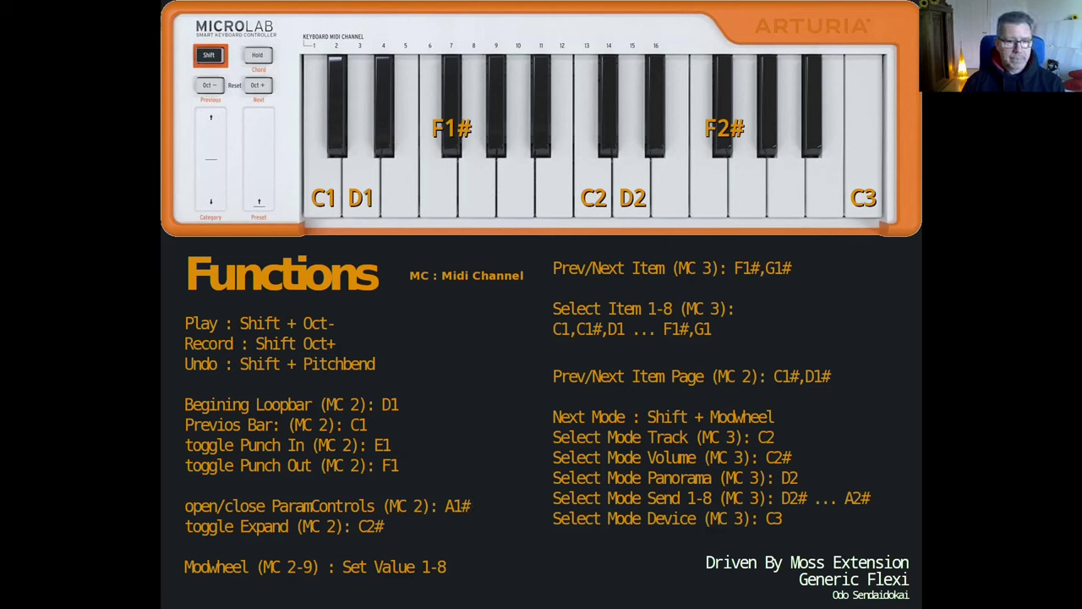
key("alt+Tab")
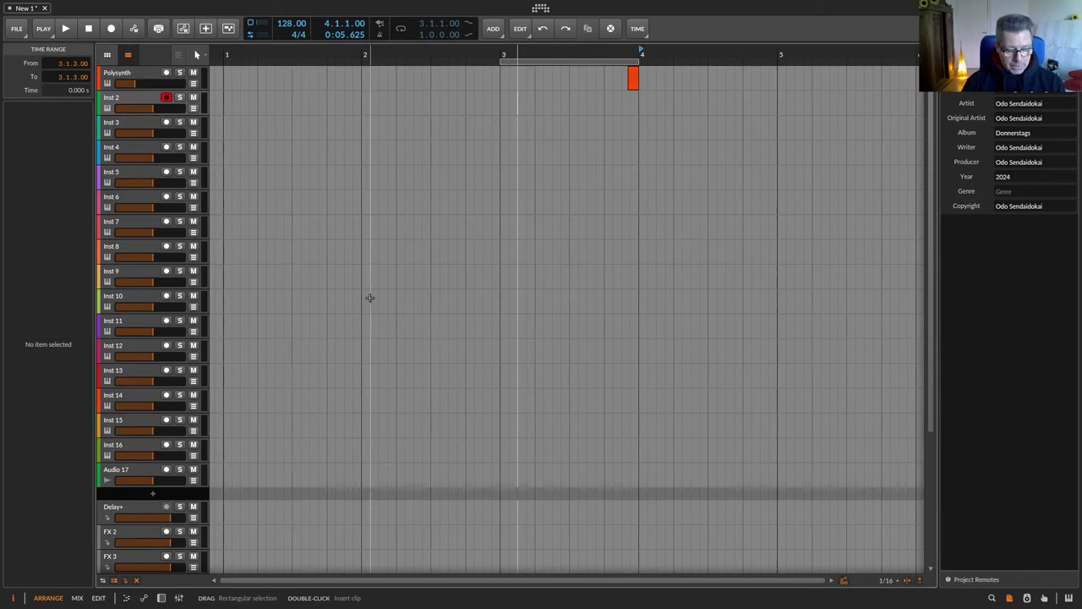
Step: Show the device panel for the Polysynth track and select its Polysynth device
key("d")
left_click(116, 72)
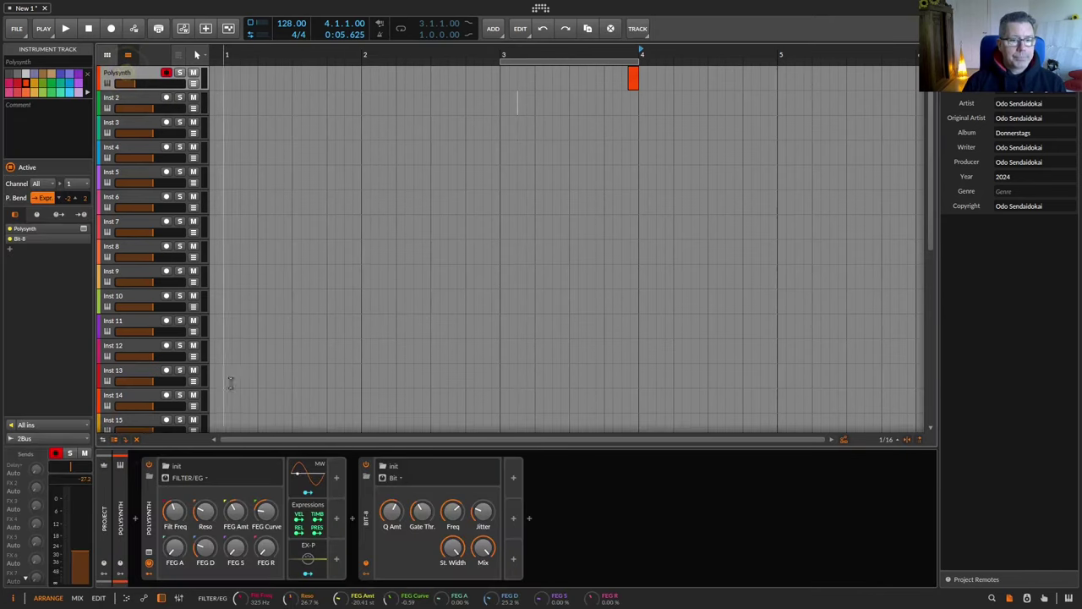
left_click(151, 521)
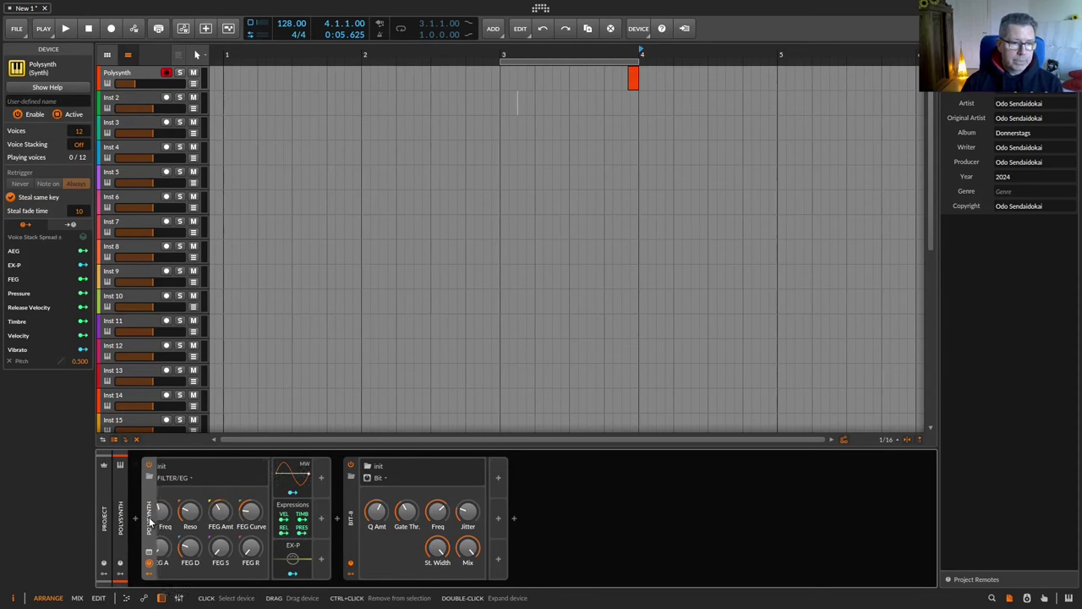
Step: Expand and collapse the Polysynth device and its remote controls repeatedly, leaving the device fully expanded
double_click(150, 521)
double_click(150, 522)
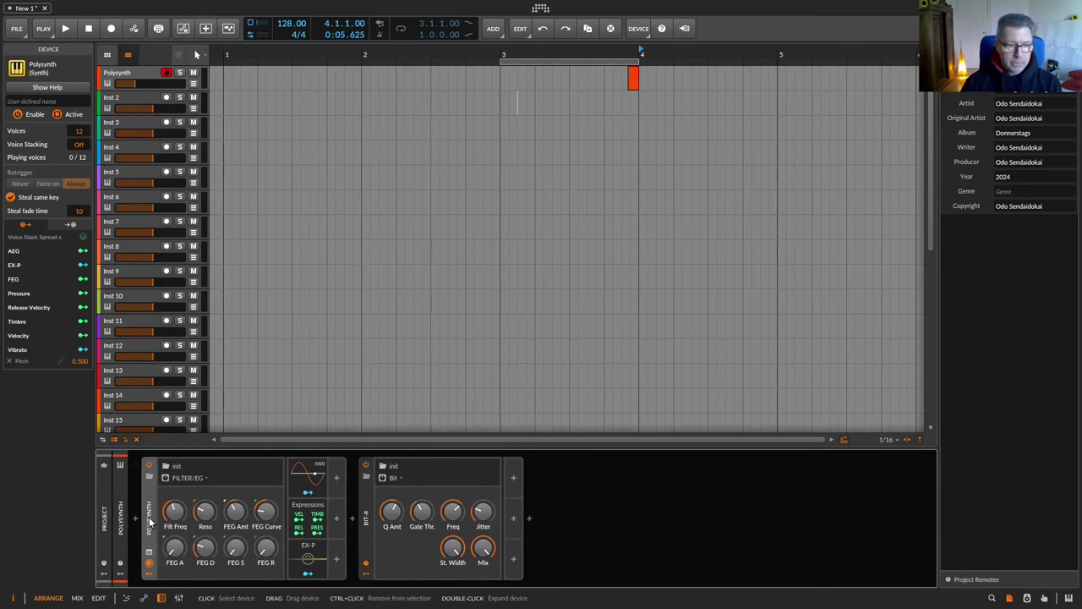
double_click(150, 521)
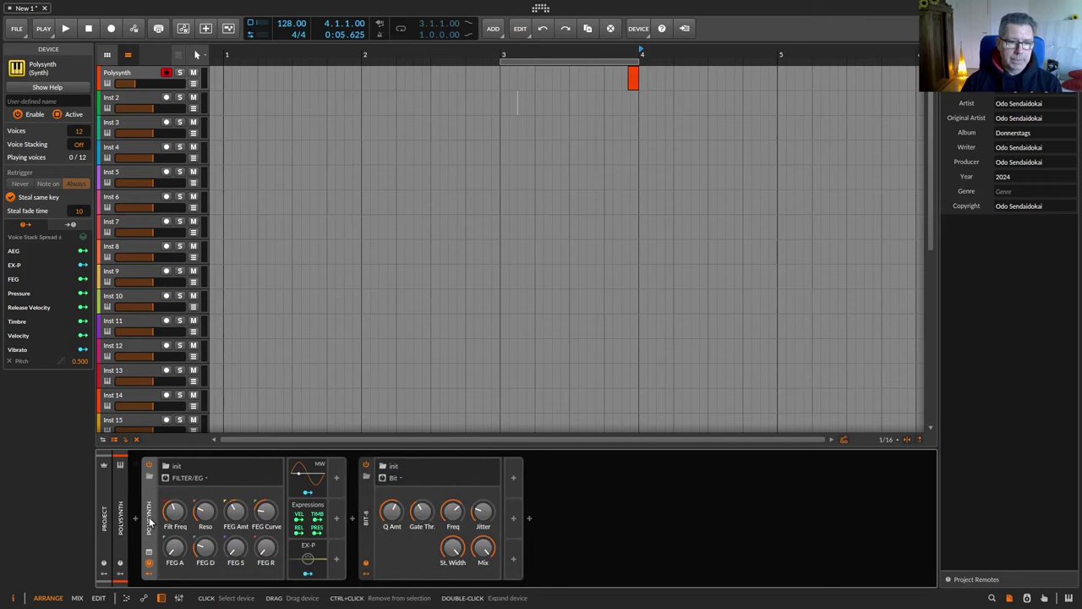
double_click(150, 521)
double_click(150, 521)
double_click(150, 522)
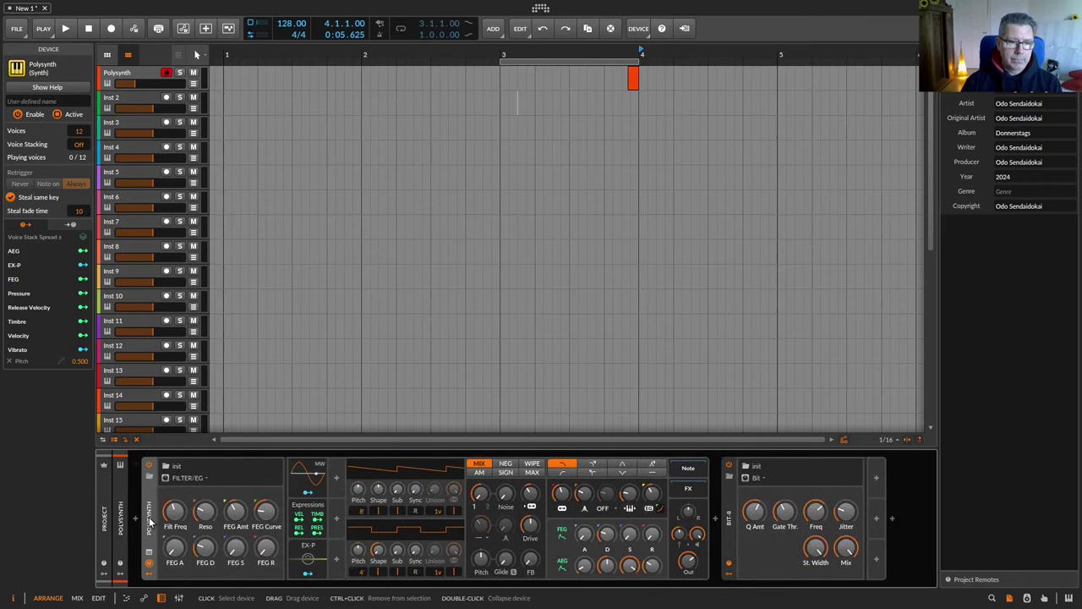
double_click(151, 522)
double_click(151, 522)
double_click(151, 522)
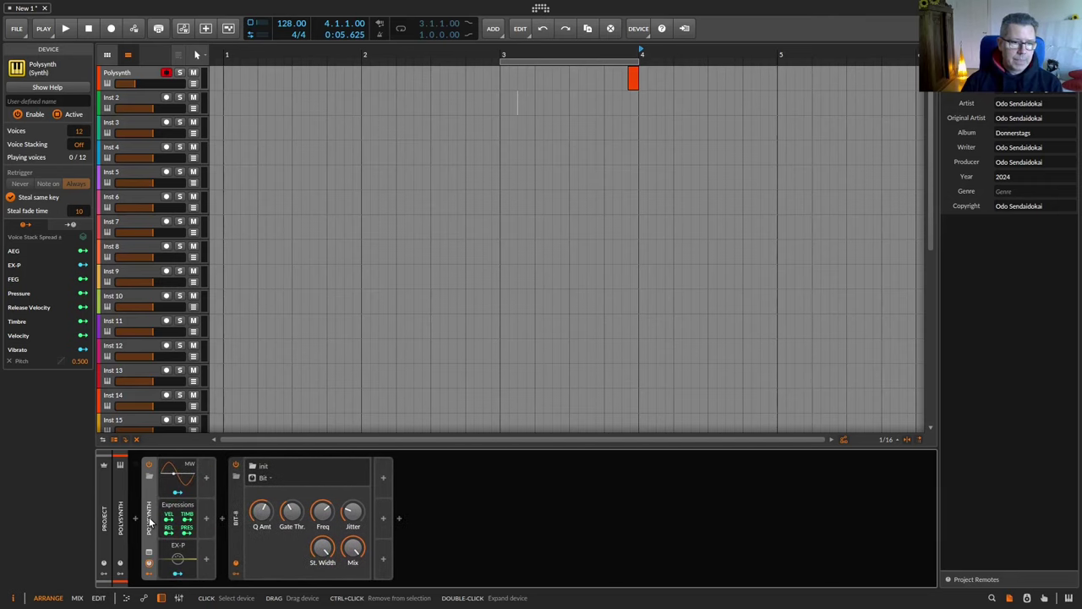
double_click(151, 521)
double_click(151, 521)
double_click(150, 522)
double_click(151, 522)
double_click(150, 522)
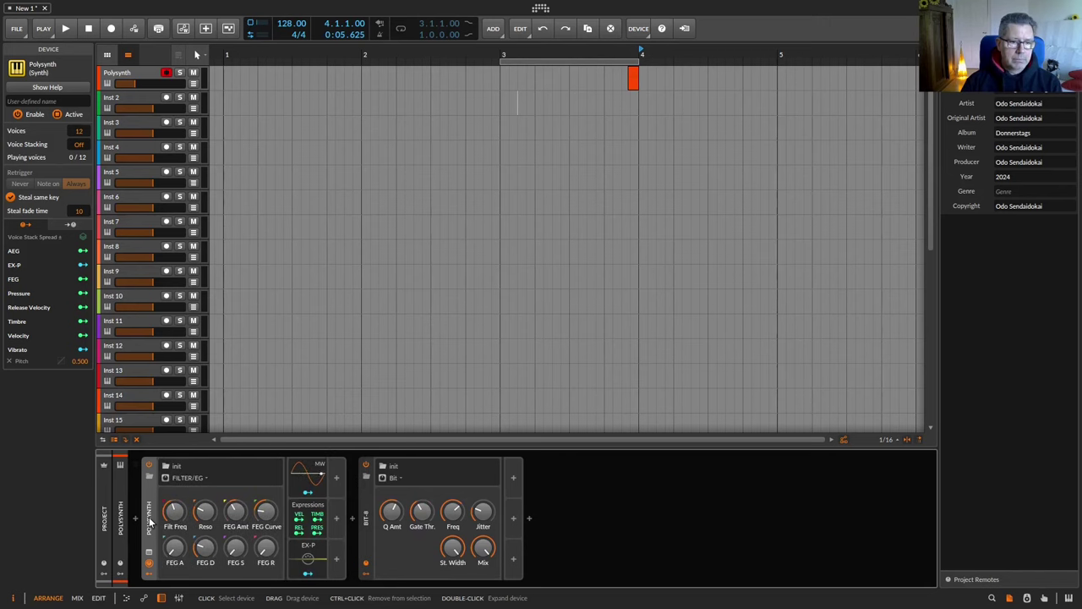
double_click(151, 521)
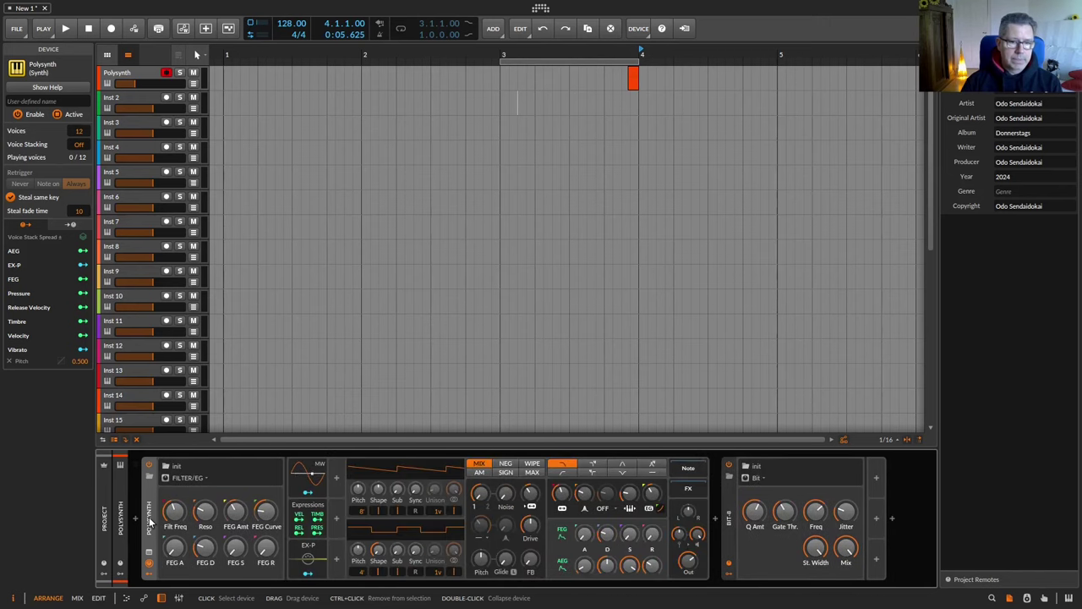
double_click(151, 522)
double_click(151, 522)
double_click(150, 522)
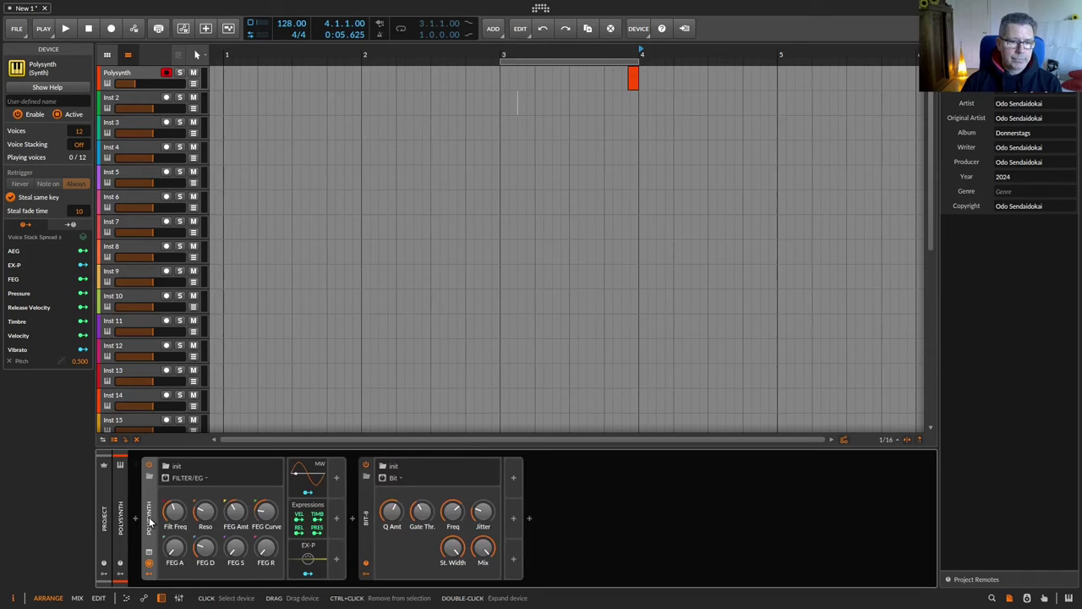
double_click(150, 522)
double_click(151, 522)
double_click(150, 521)
double_click(151, 522)
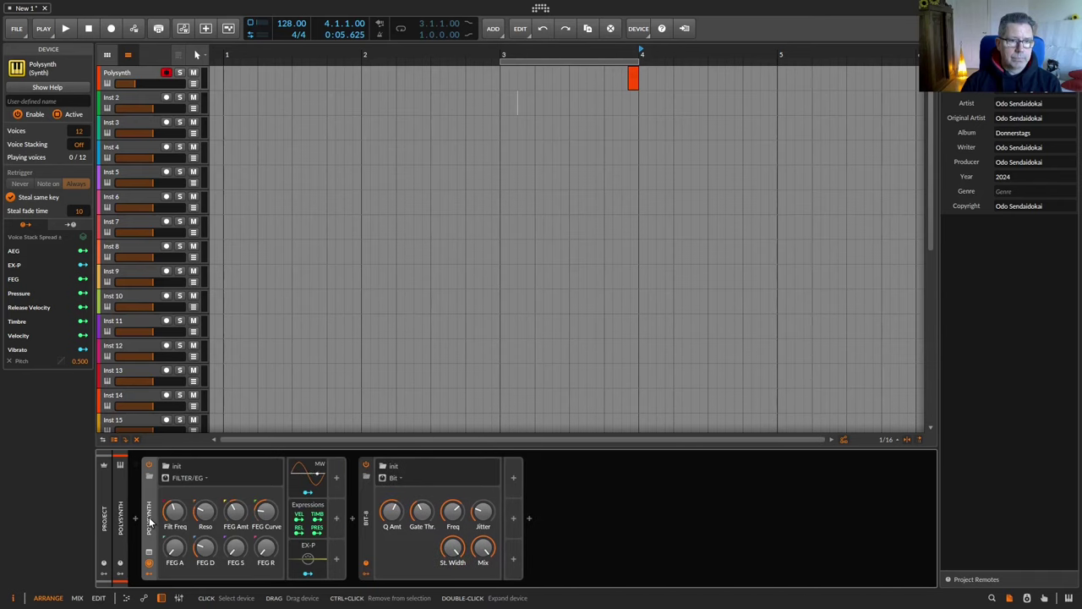
double_click(151, 521)
double_click(151, 522)
double_click(151, 522)
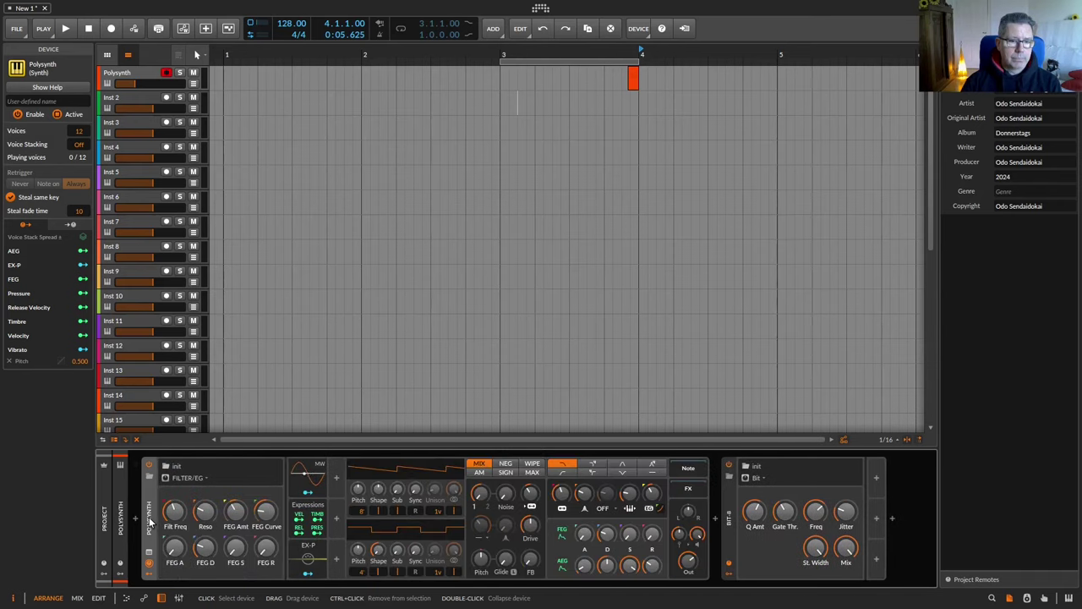
double_click(151, 522)
double_click(150, 522)
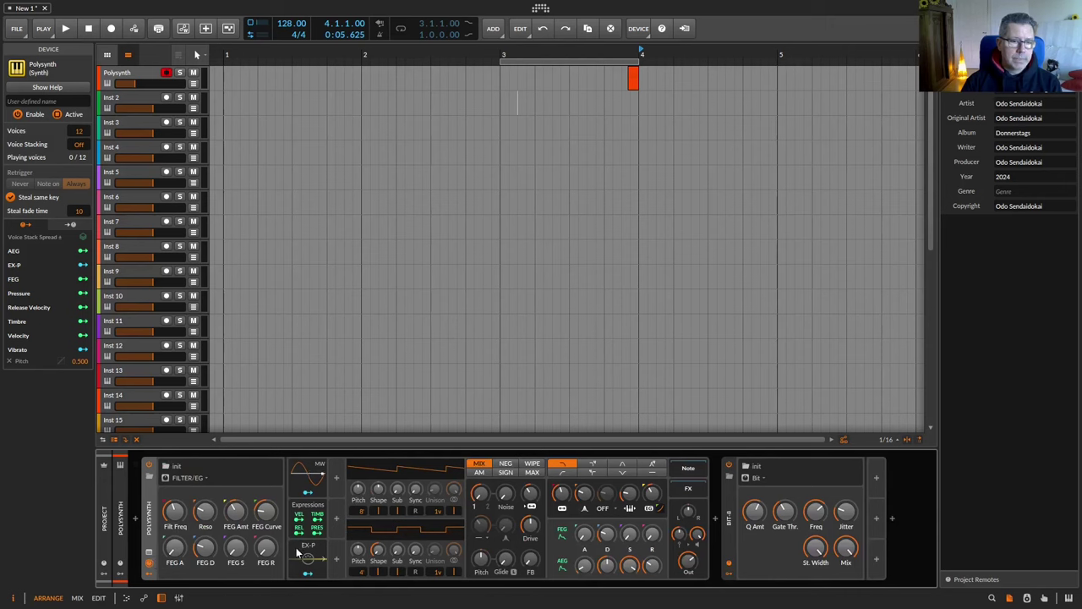
Step: Toggle the Polysynth device's modulator section repeatedly, leaving the modulators hidden
left_click(150, 574)
left_click(149, 575)
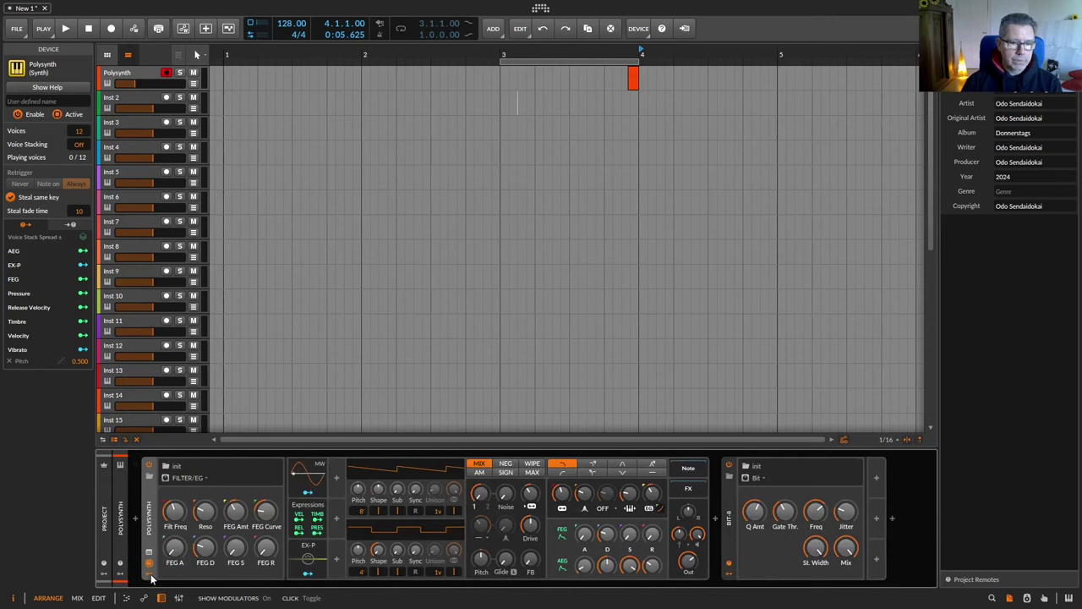
left_click(151, 576)
left_click(150, 577)
left_click(151, 576)
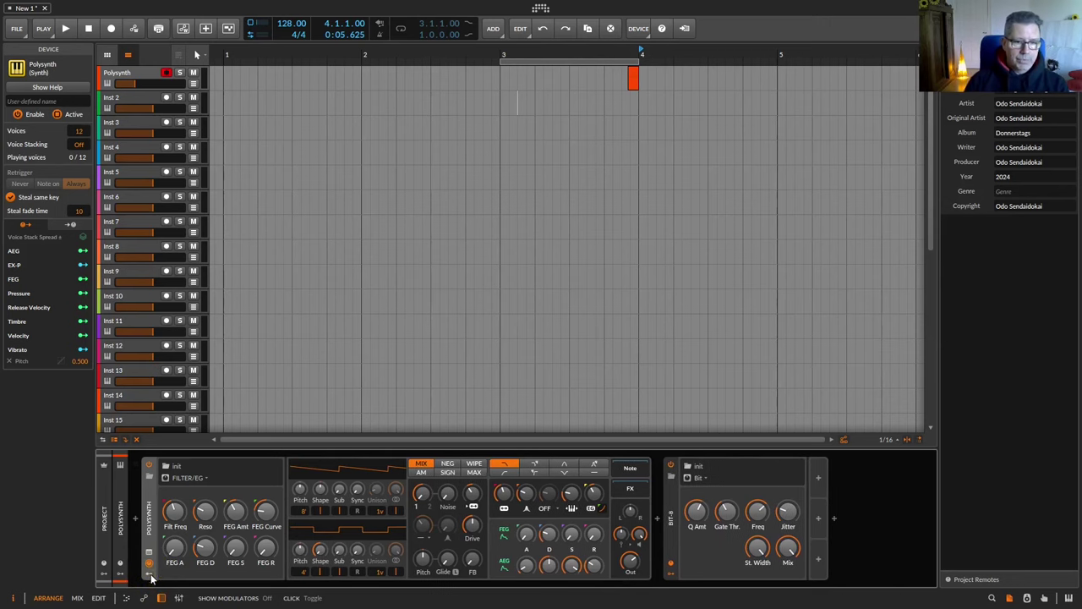
Step: Show and hide the Polysynth device's modulators several more times, ending with them hidden
left_click(150, 576)
left_click(150, 577)
left_click(150, 577)
left_click(151, 577)
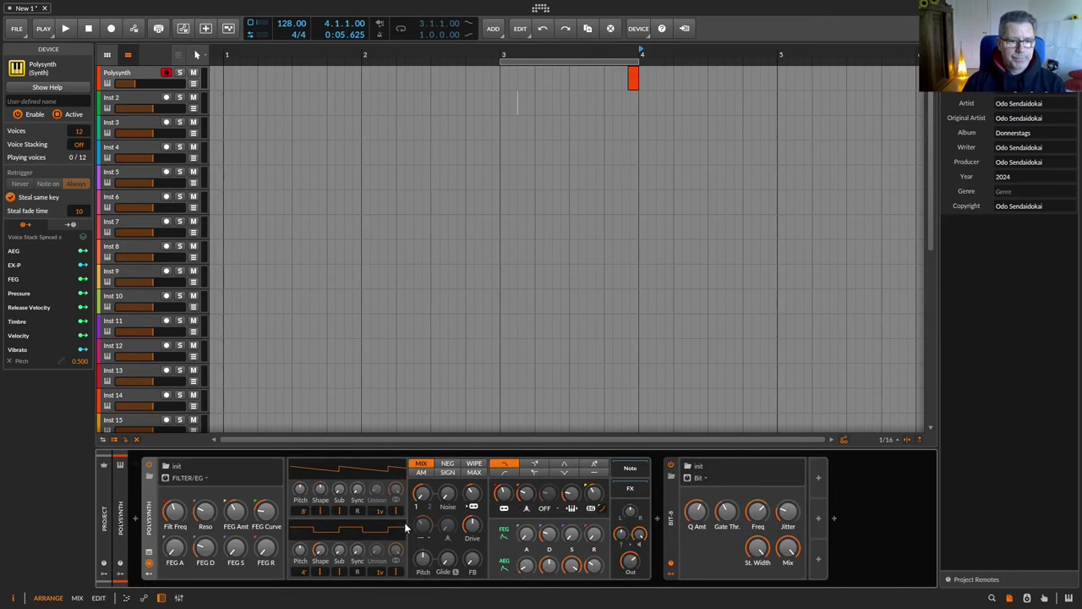
Step: Alternately toggle the Polysynth device's remote controls and its expanded view, ending with both shown
key("r")
key("r")
key("e")
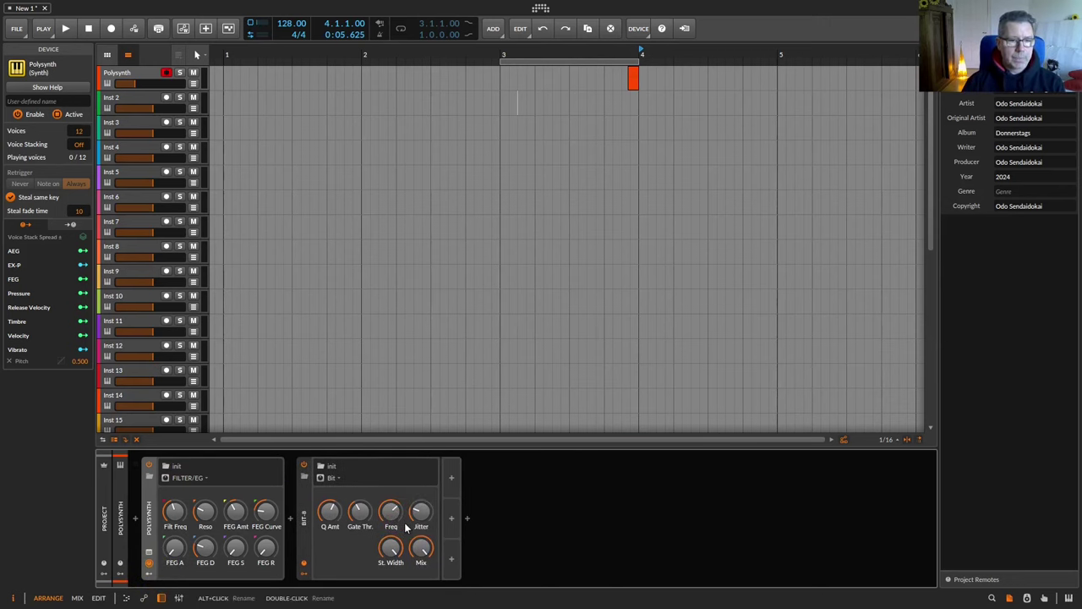
key("e")
key("r")
key("e")
key("r")
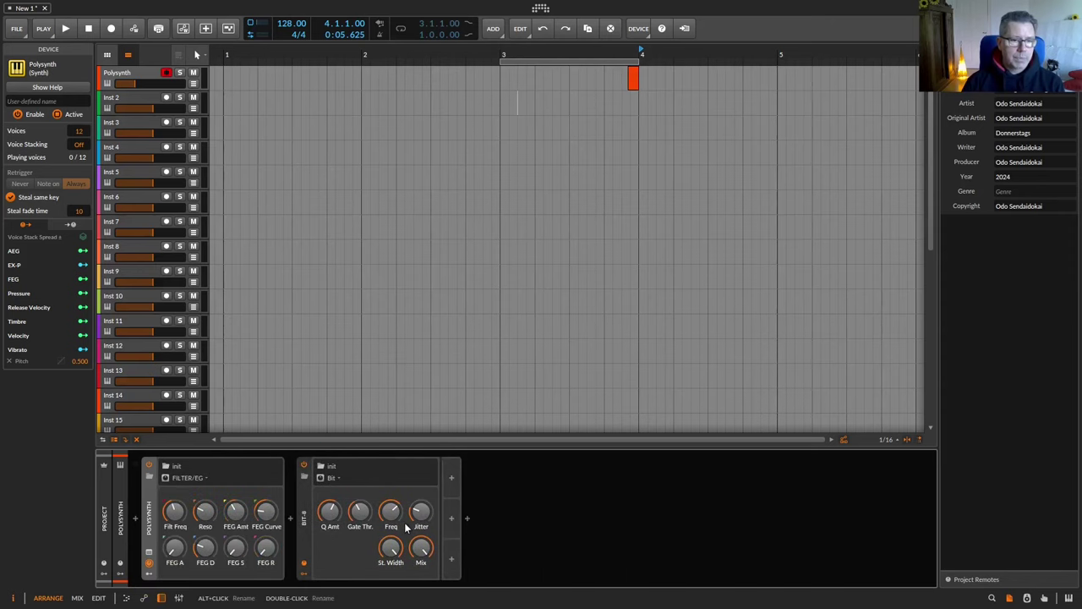
key("e")
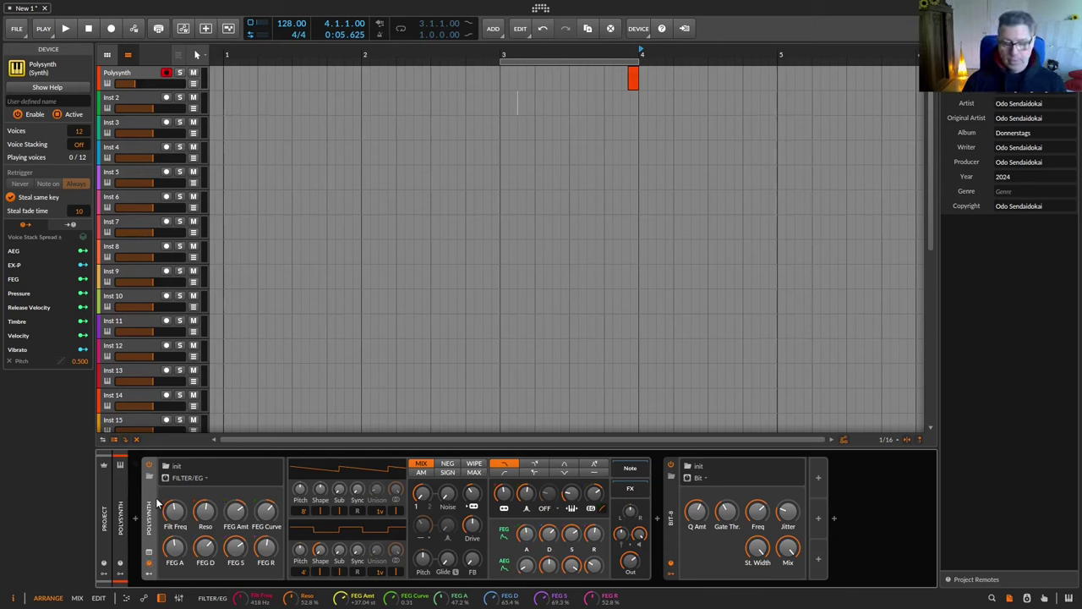
Step: Select the Polysynth track and switch between the mixer and the arranger, ending in the mixer
left_click(149, 80)
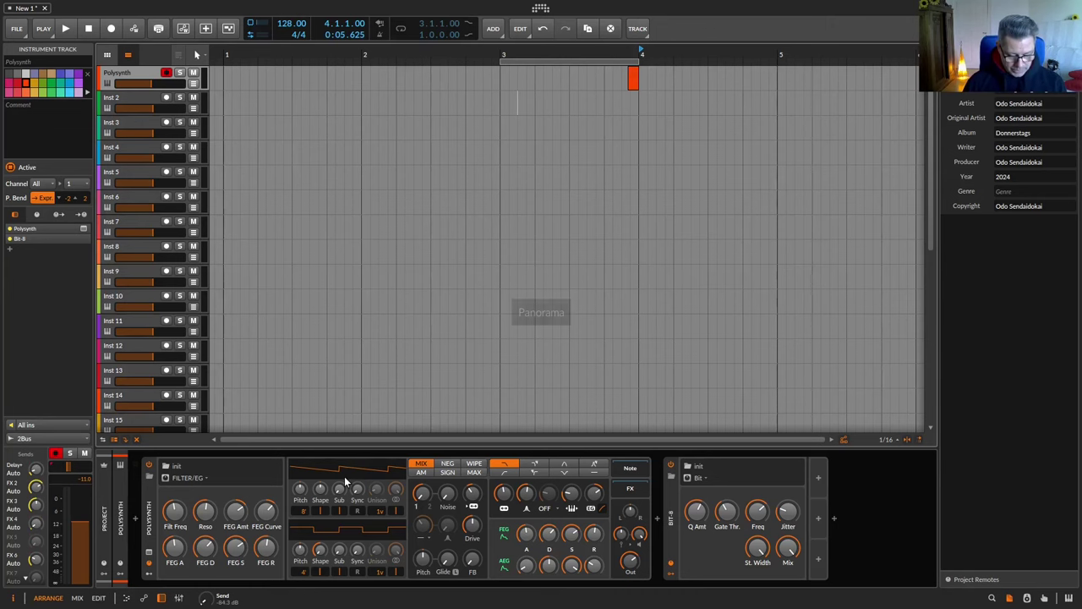
key("alt+2")
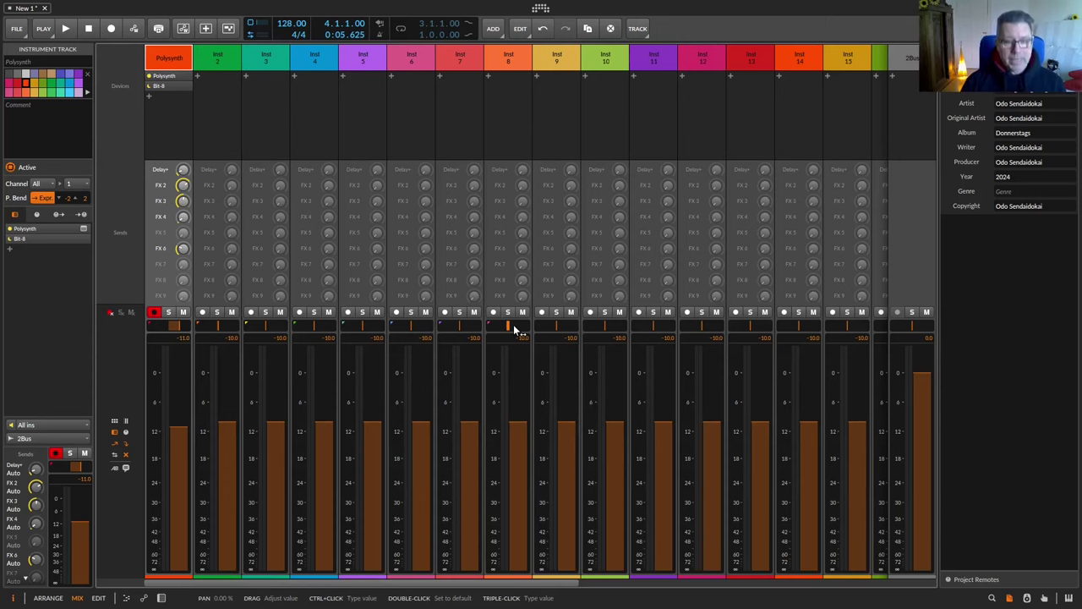
key("Tab")
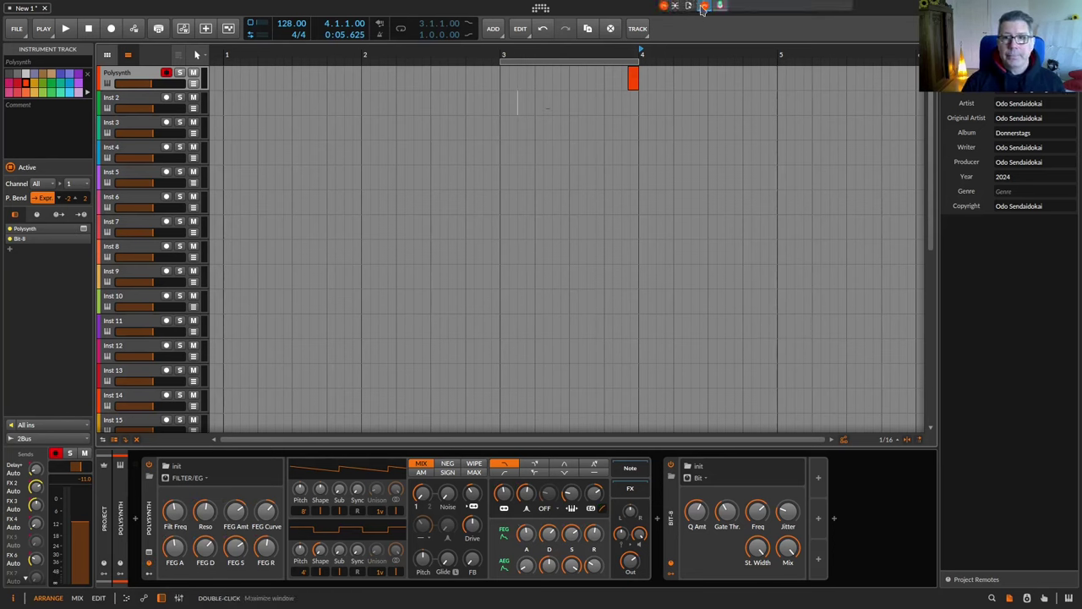
left_click(719, 8)
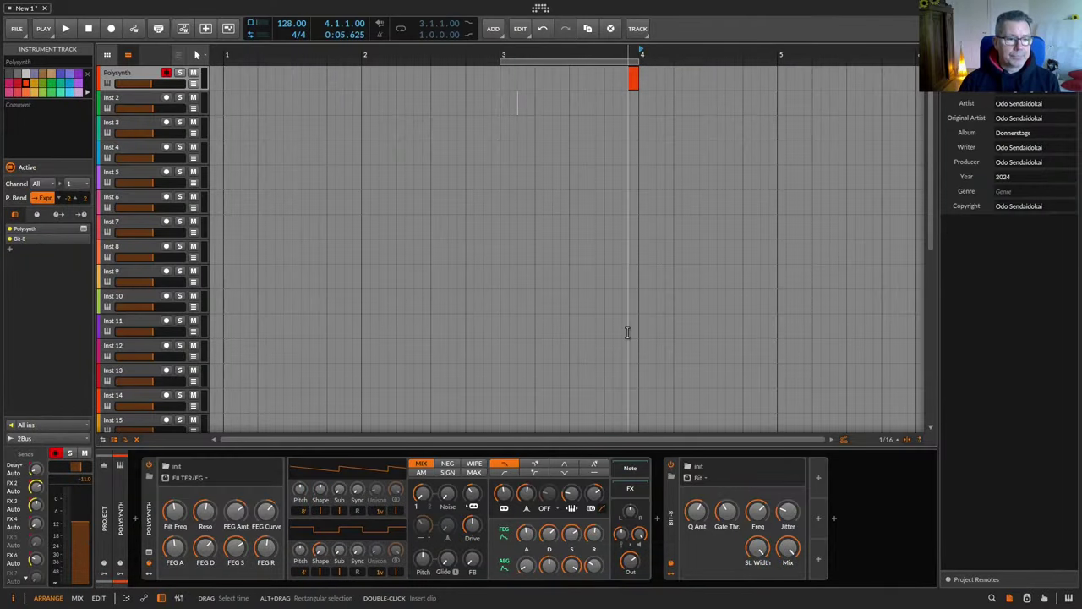
key("alt+2")
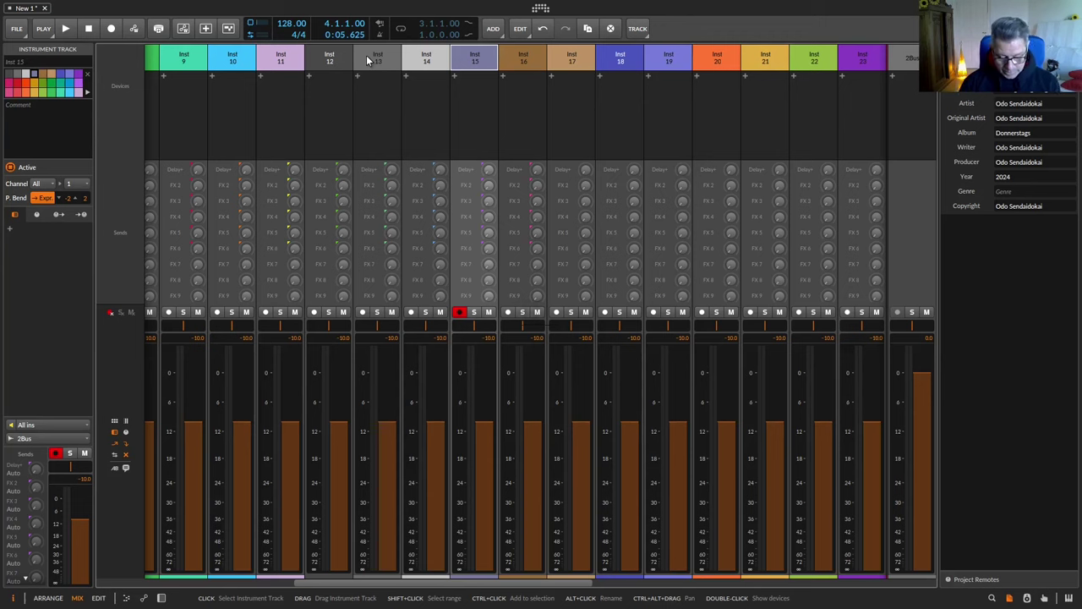
Step: Move the track selection back and forth across the instrument tracks in the mixer and return to the arranger
key("Left")
key("Left")
key("Left")
key("Left")
key("Left")
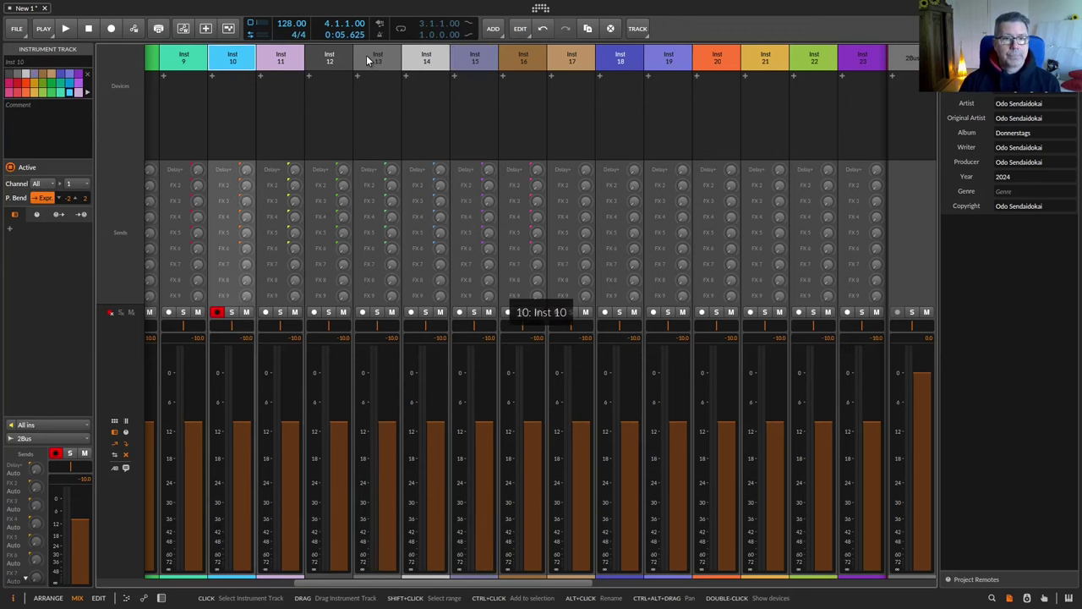
key("Right")
key("Right")
key("Right")
key("Right")
key("Right")
key("Right")
key("Right")
key("Right")
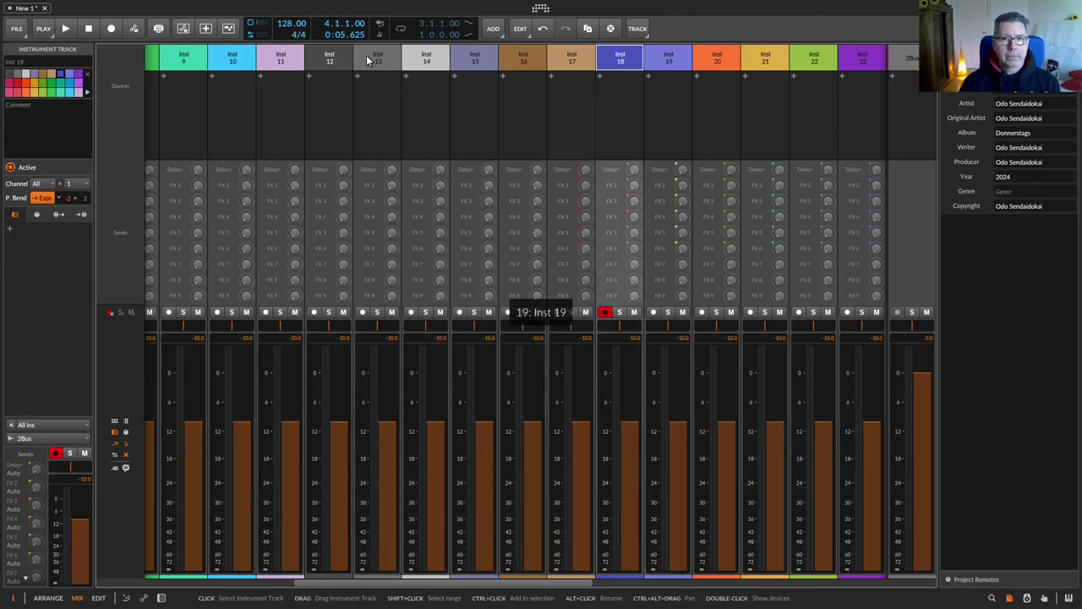
key("Left")
key("Left")
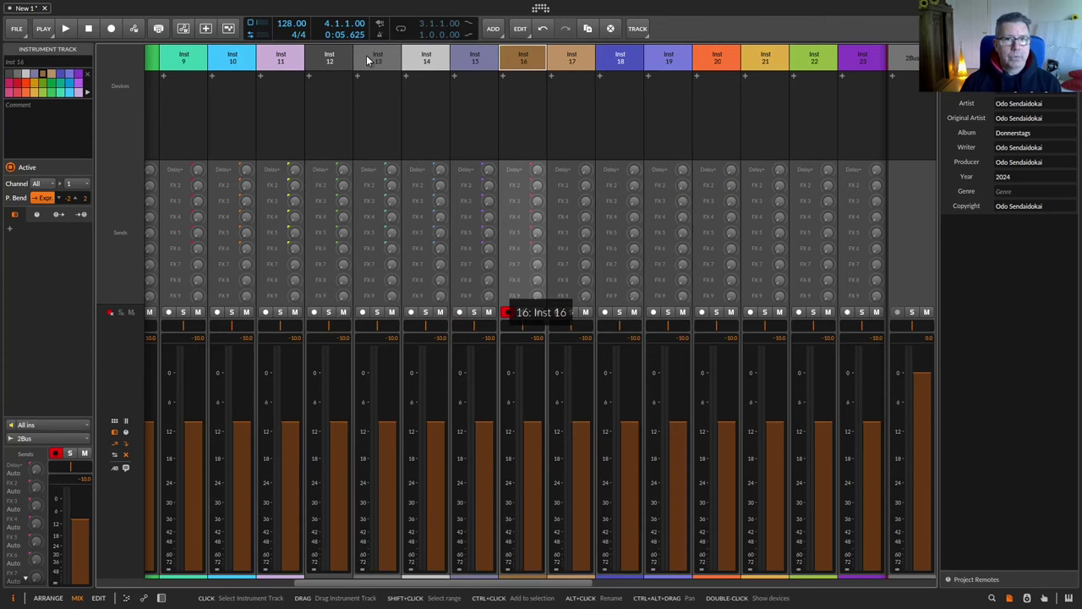
key("Left")
key("Left")
key("Left")
key("Left")
key("Left")
key("Left")
key("Left")
key("Left")
key("Left")
key("Left")
key("Left")
key("Left")
key("Left")
key("Left")
key("Left")
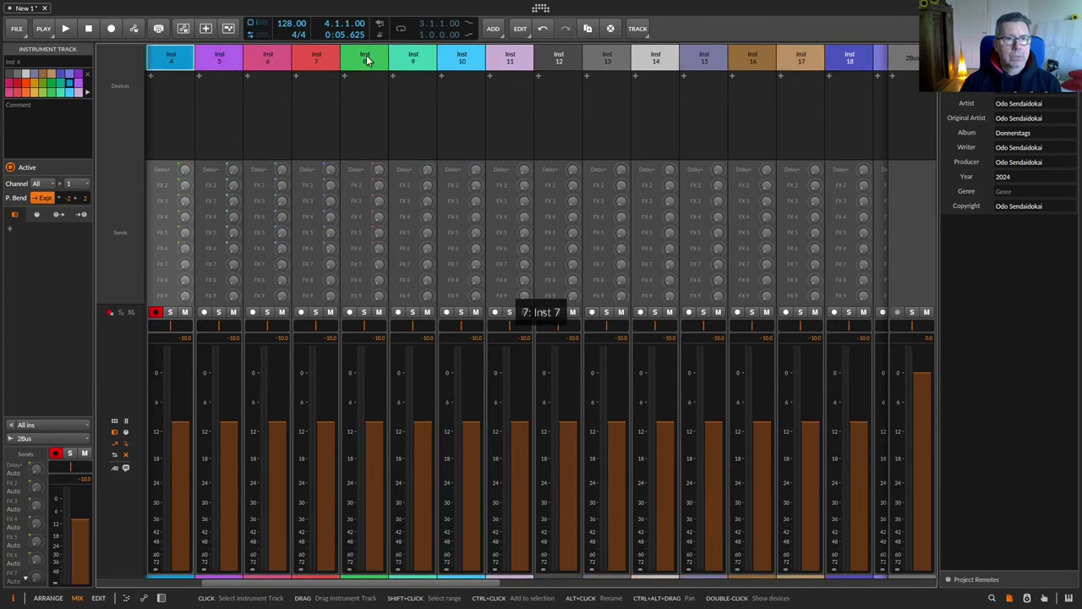
key("Right")
key("Right")
key("Right")
key("Right")
key("Right")
key("Right")
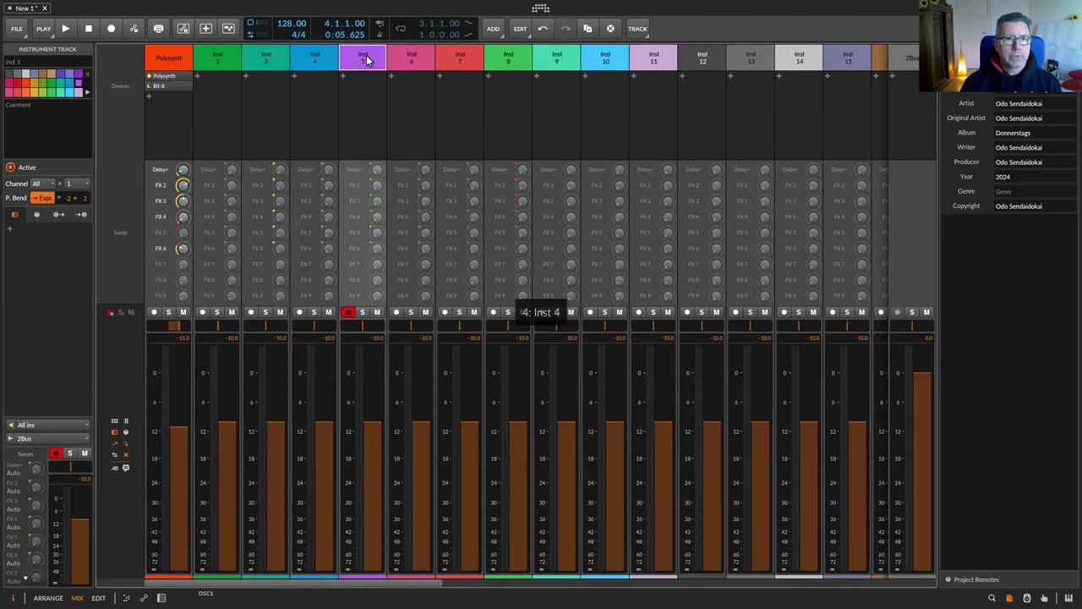
key("Left")
key("Left")
key("Left")
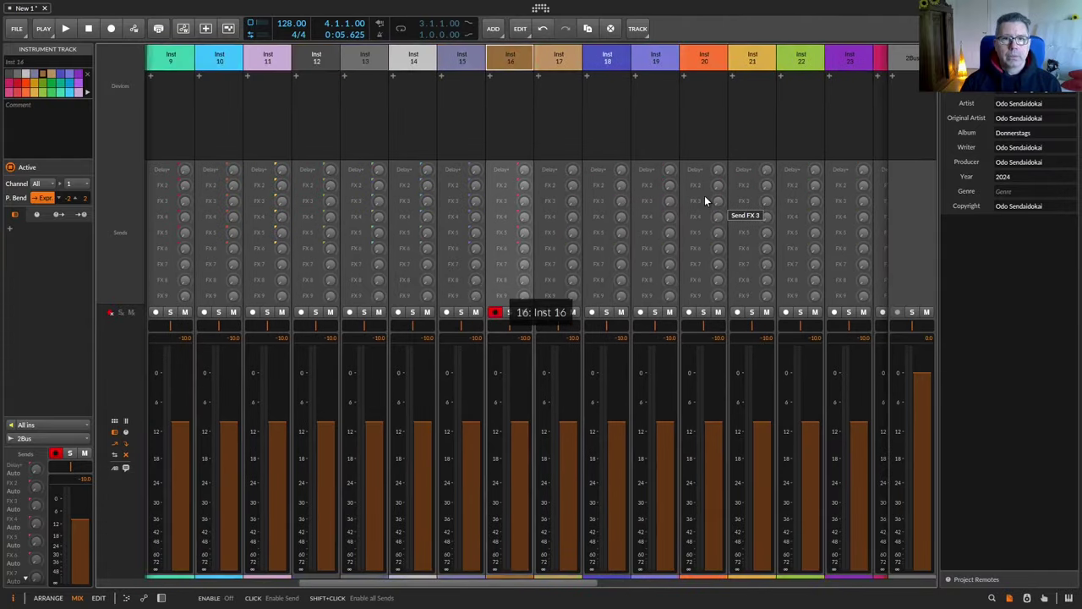
key("Tab")
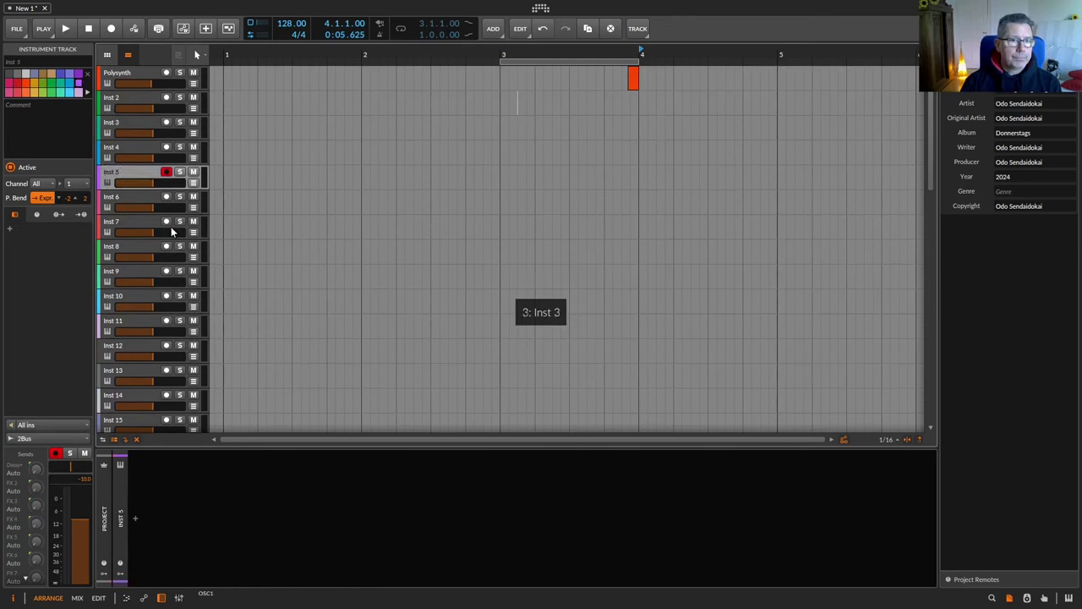
Step: Consult the mode function table in the LibreOffice Calc spreadsheet and return to Bitwig Studio
key("alt+Tab")
scroll(657, 172, "down", 2)
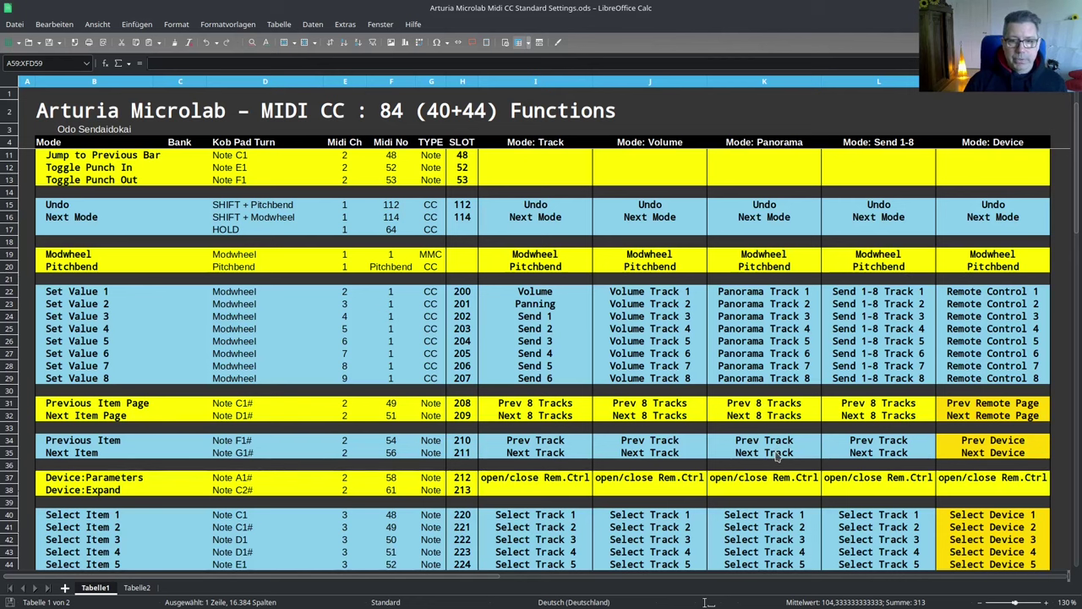
scroll(776, 455, "up", 1)
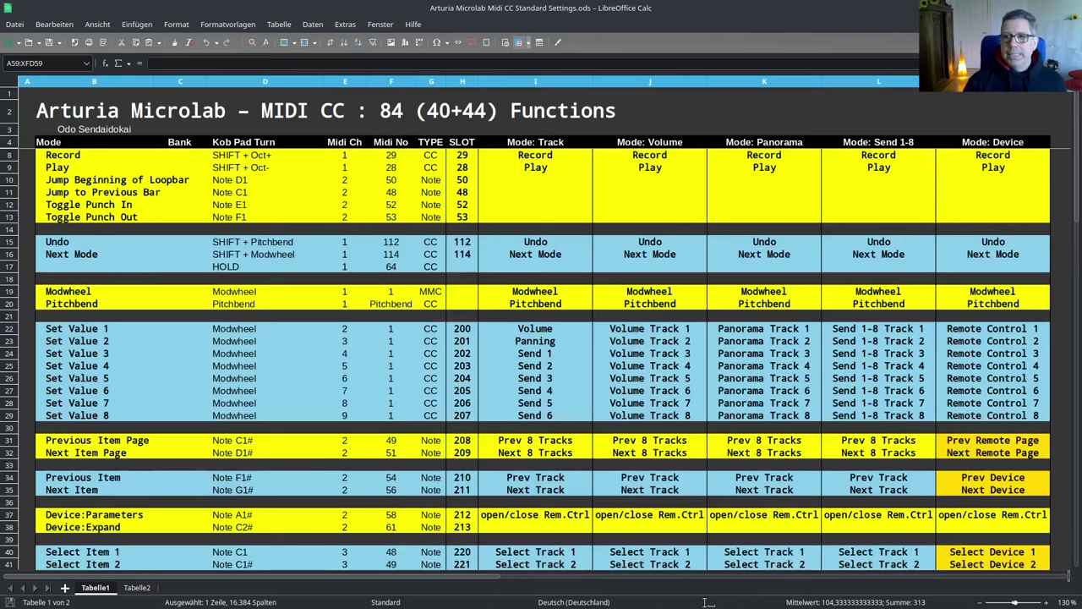
key("alt+Tab")
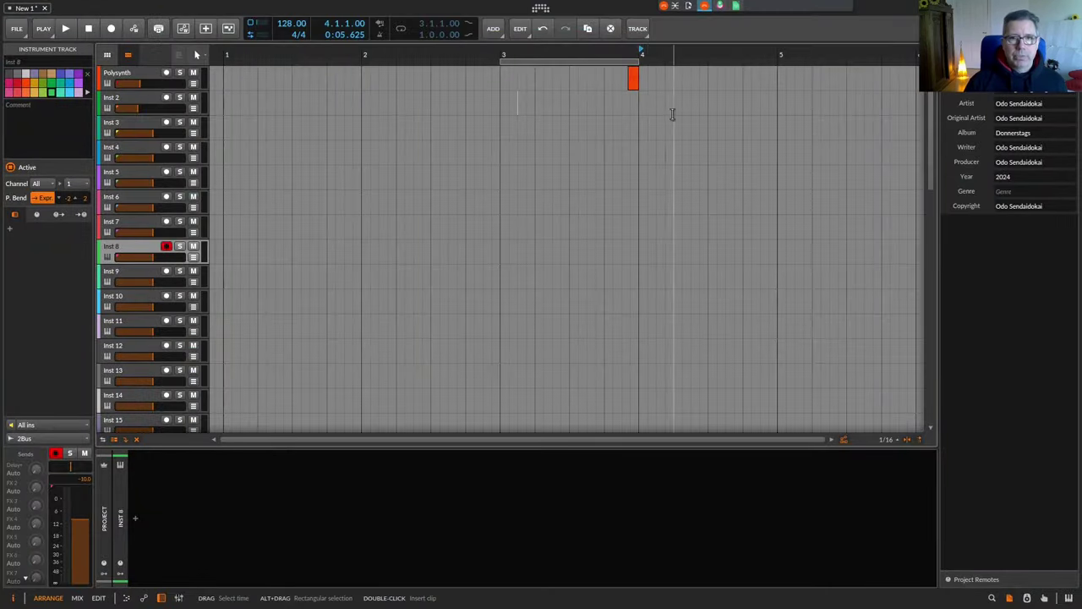
Step: Delete the short clip before bar 4 on the Polysynth track and select the Polysynth device
left_click(634, 78)
key("Delete")
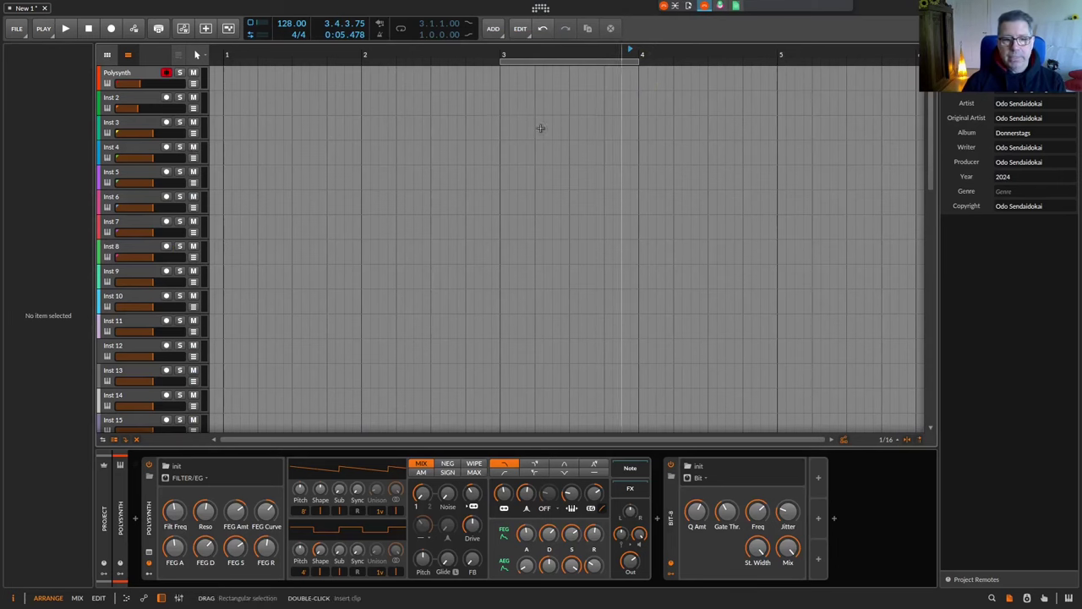
left_click(148, 513)
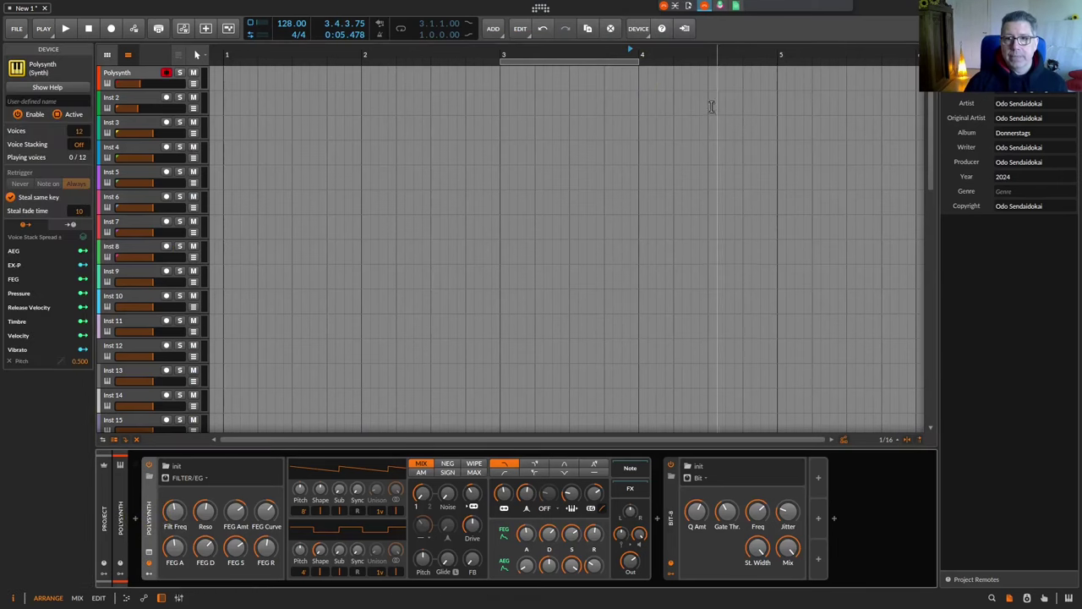
Step: Consult the Microlab functions image in Gwenview, return to Bitwig Studio and set the Polysynth's Reso remote control to 36.3 %
mouse_move(721, 7)
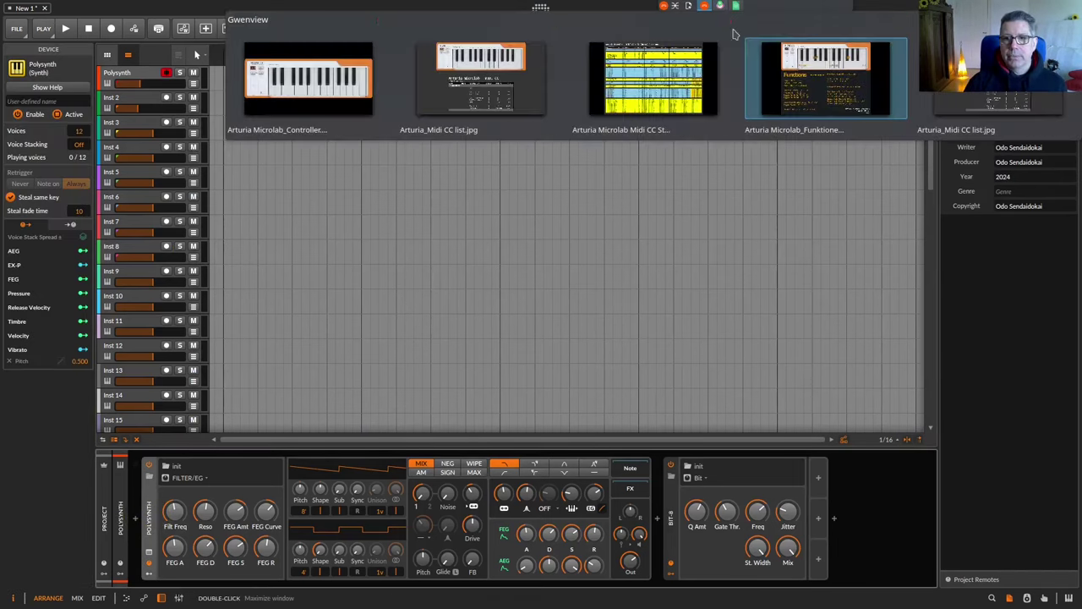
left_click(786, 76)
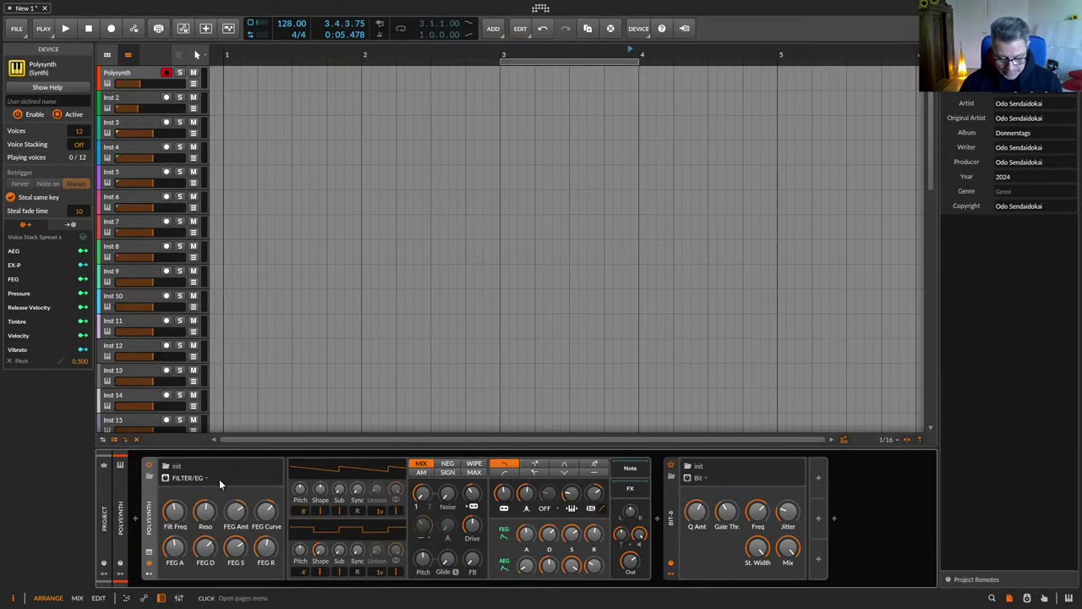
left_click(155, 524)
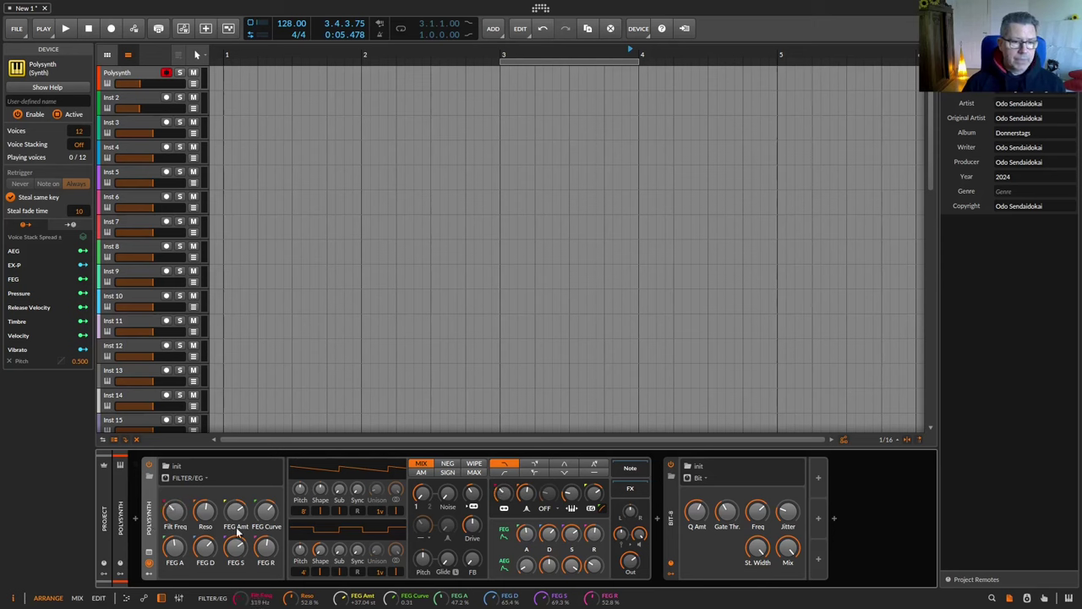
mouse_move(206, 518)
left_mouse_down()
mouse_move(206, 499)
mouse_move(207, 548)
mouse_move(206, 538)
left_mouse_up()
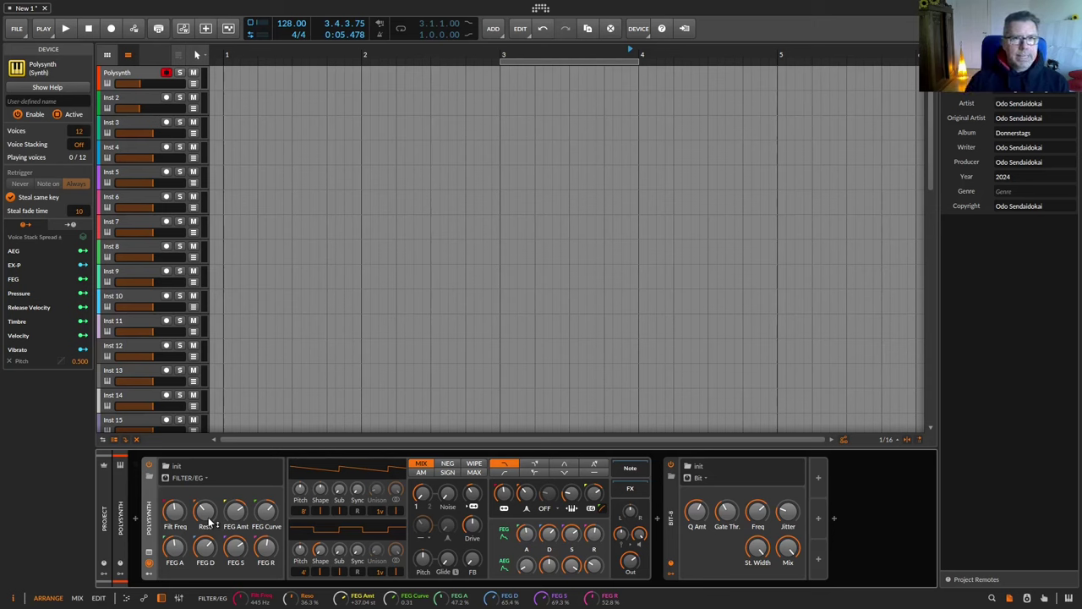
Step: Switch to Gwenview and examine the Arturia Microlab MIDI CC function table image
mouse_move(772, 3)
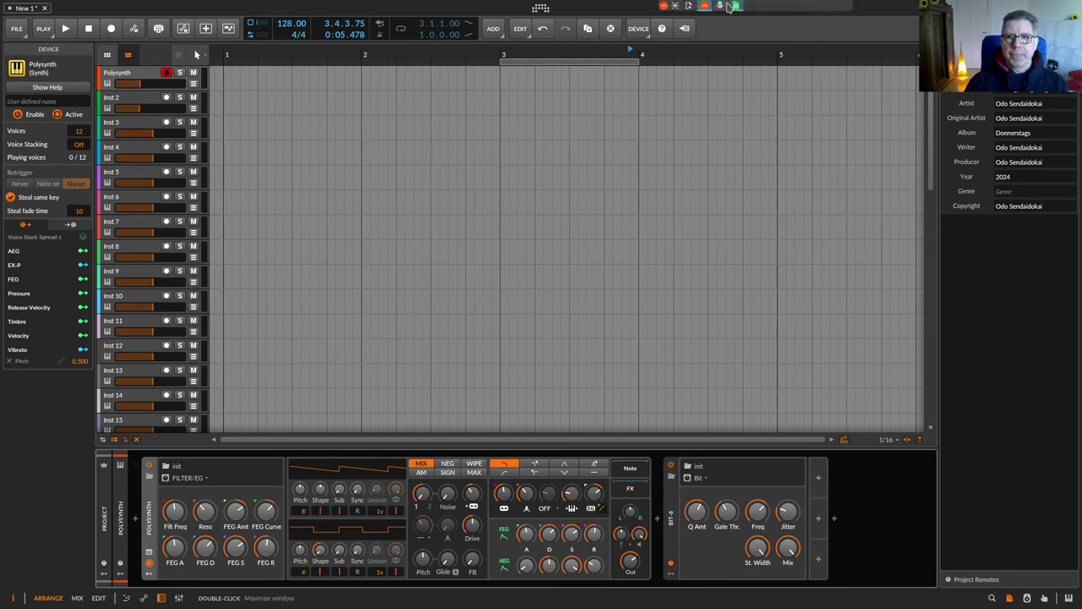
mouse_move(726, 8)
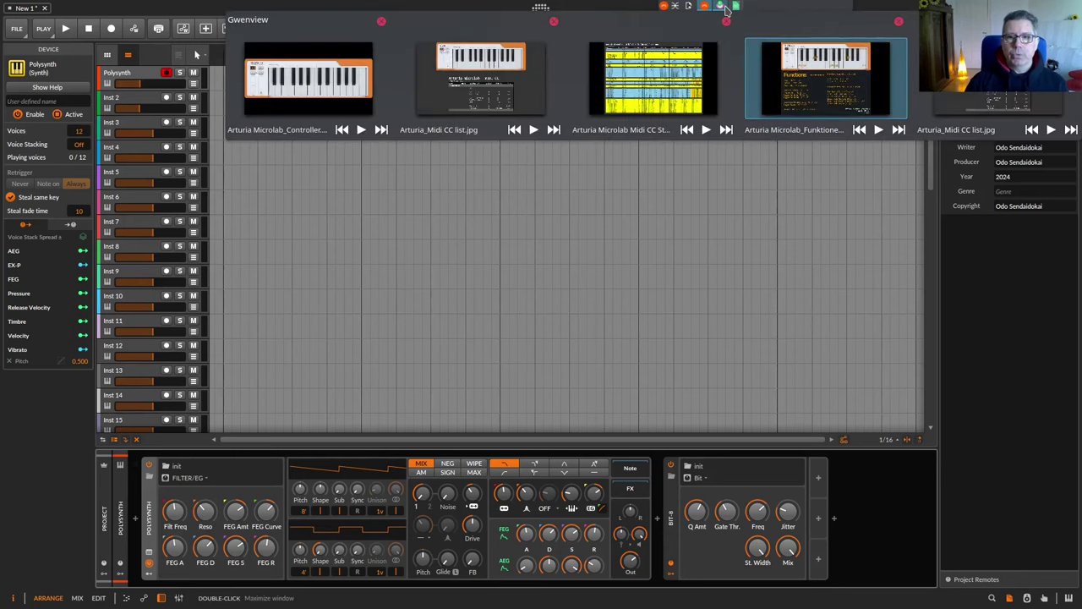
left_click(653, 80)
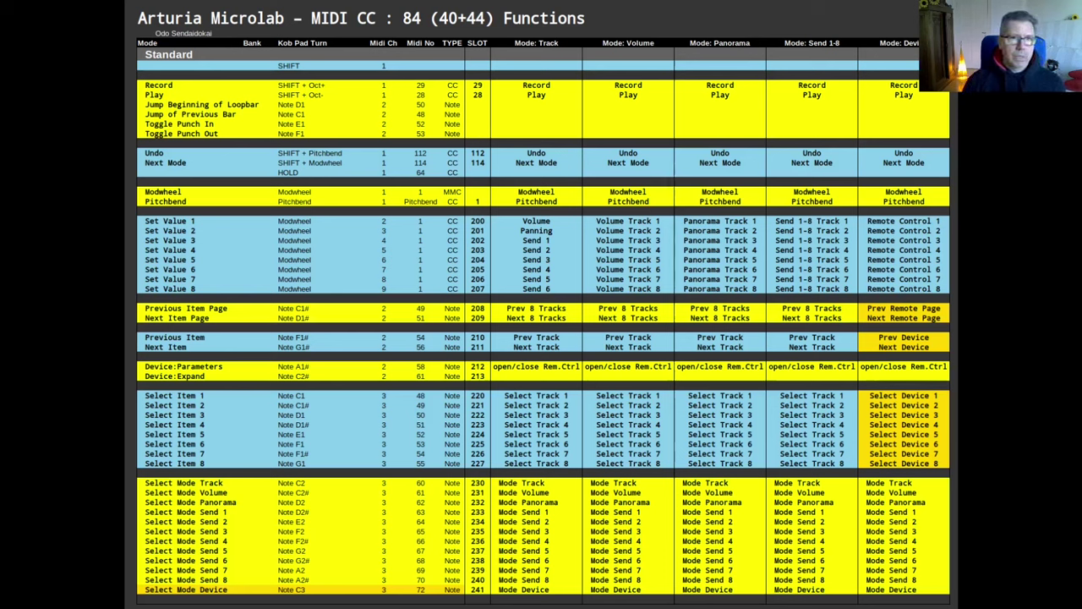
left_click(768, 234)
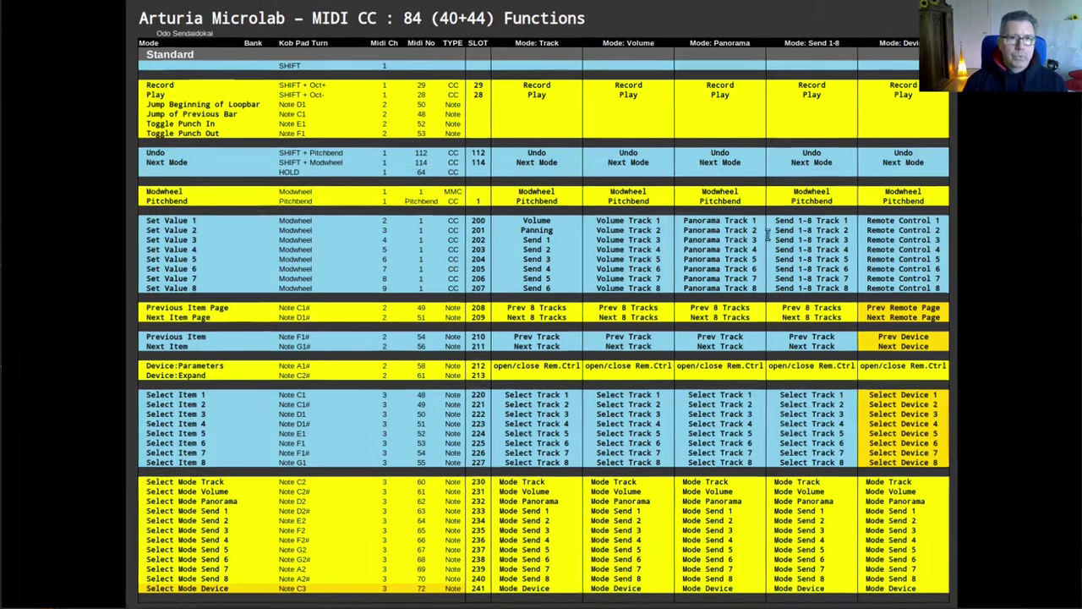